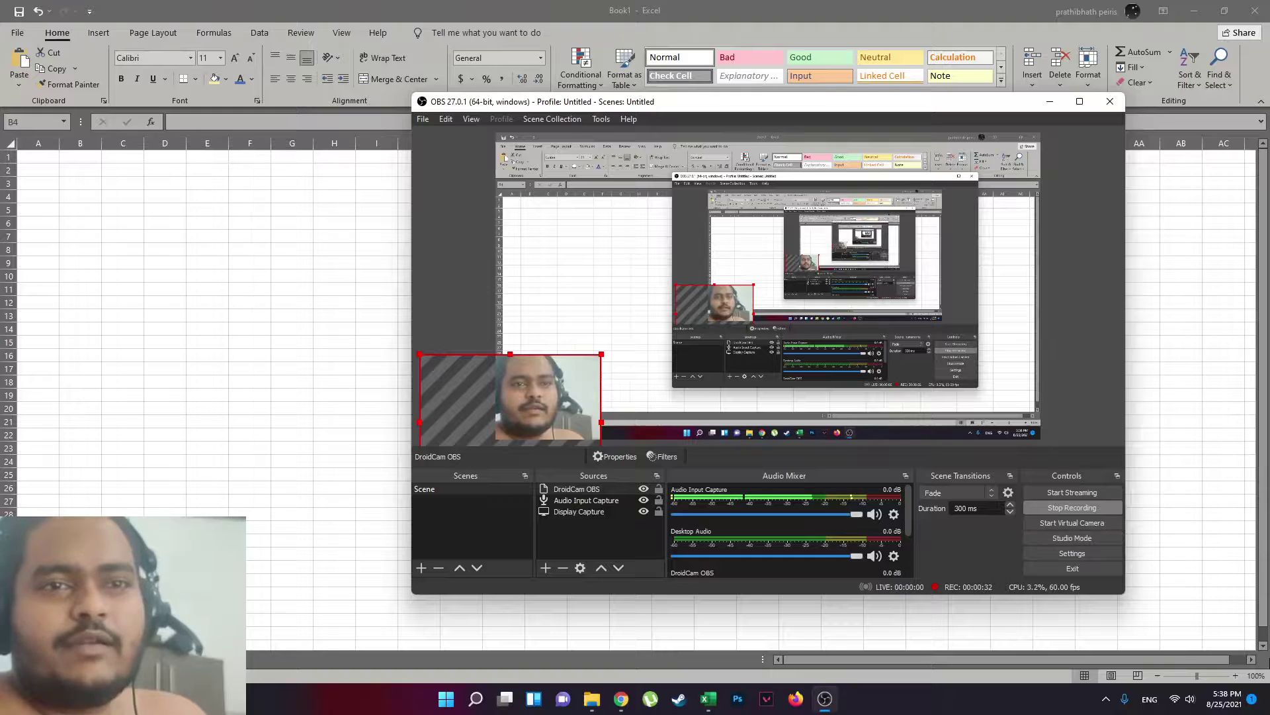
Raise the system volume to 100 and move the OBS window aside to reveal Excel.
left_click(1183, 698)
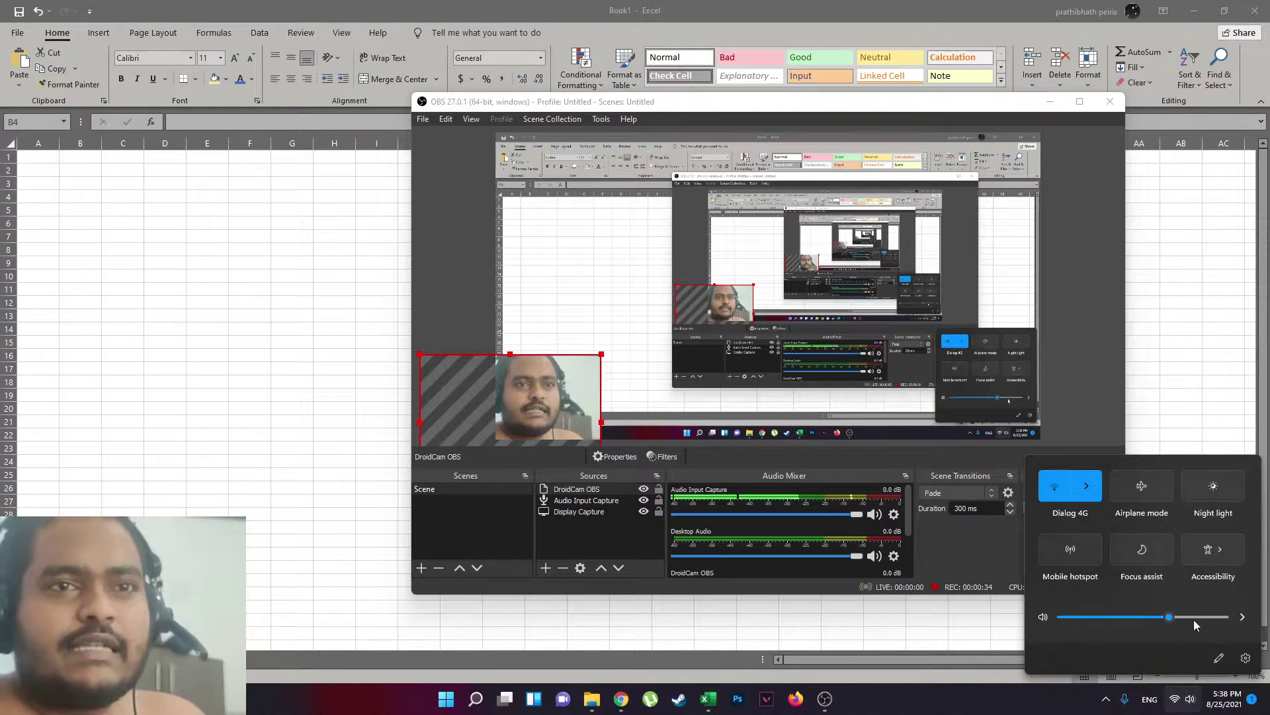
left_click_drag(1165, 616, 1240, 618)
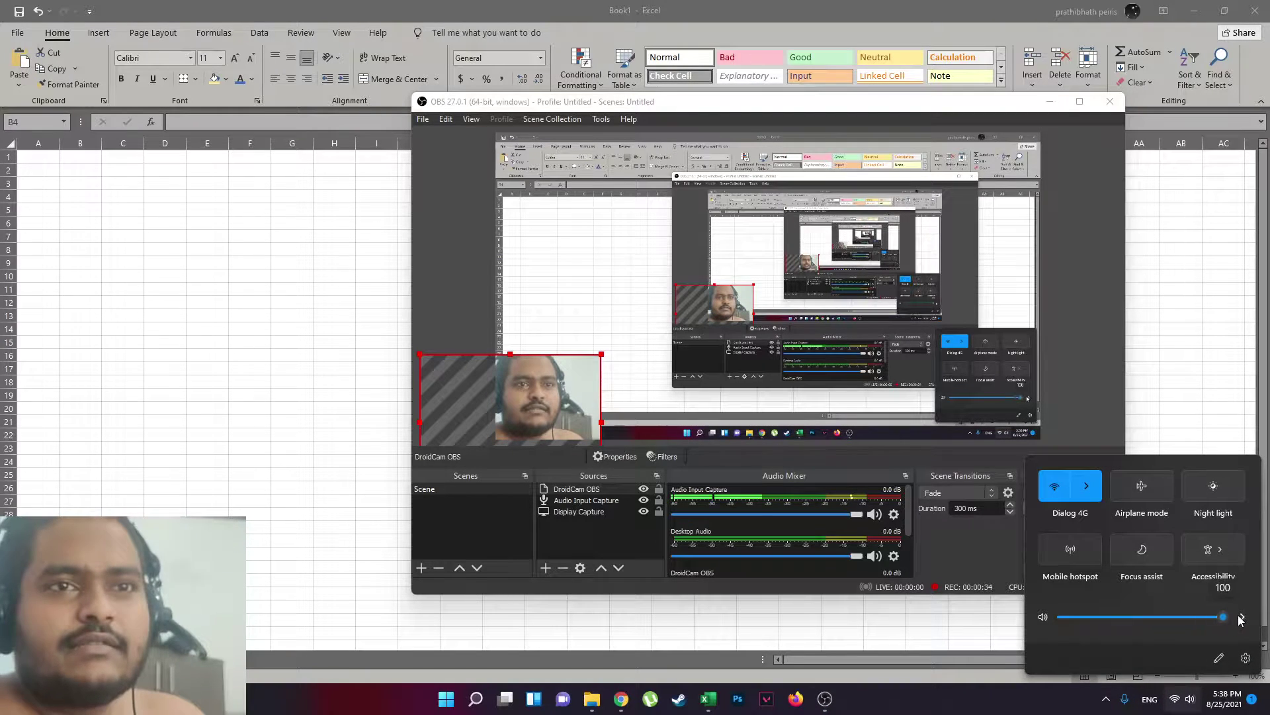
left_click(705, 109)
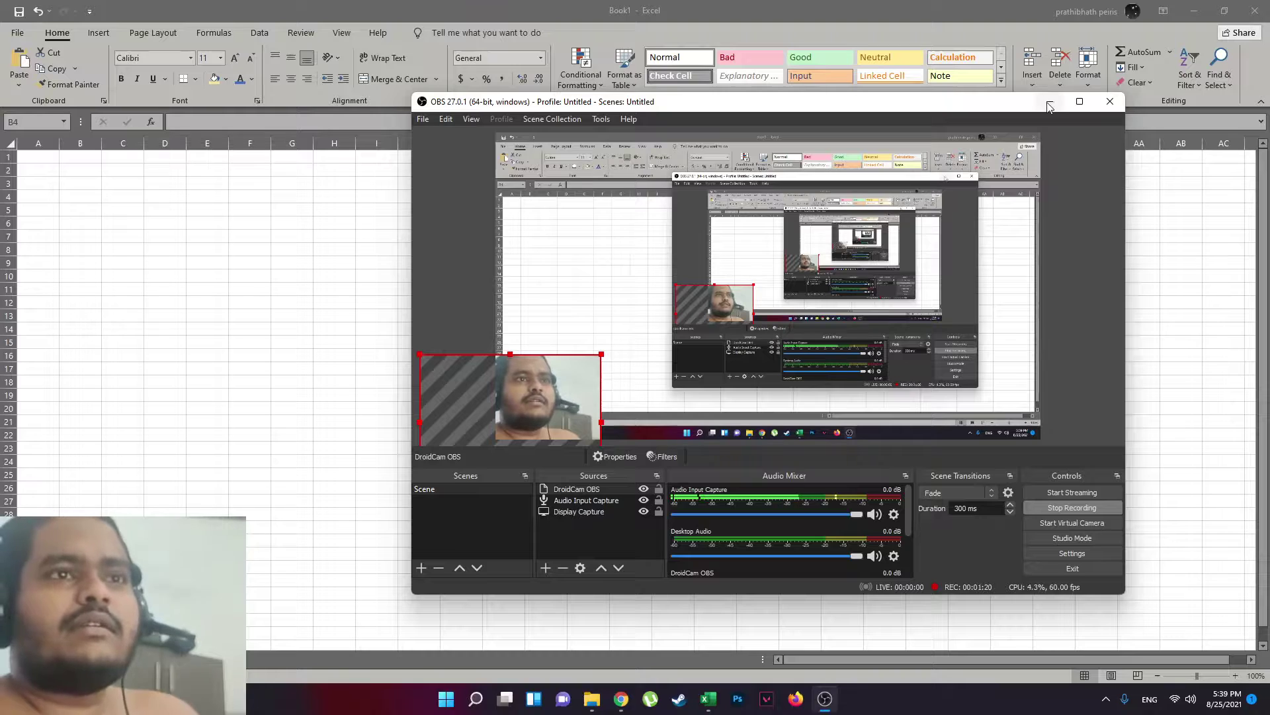
left_click_drag(1053, 104, 1055, 172)
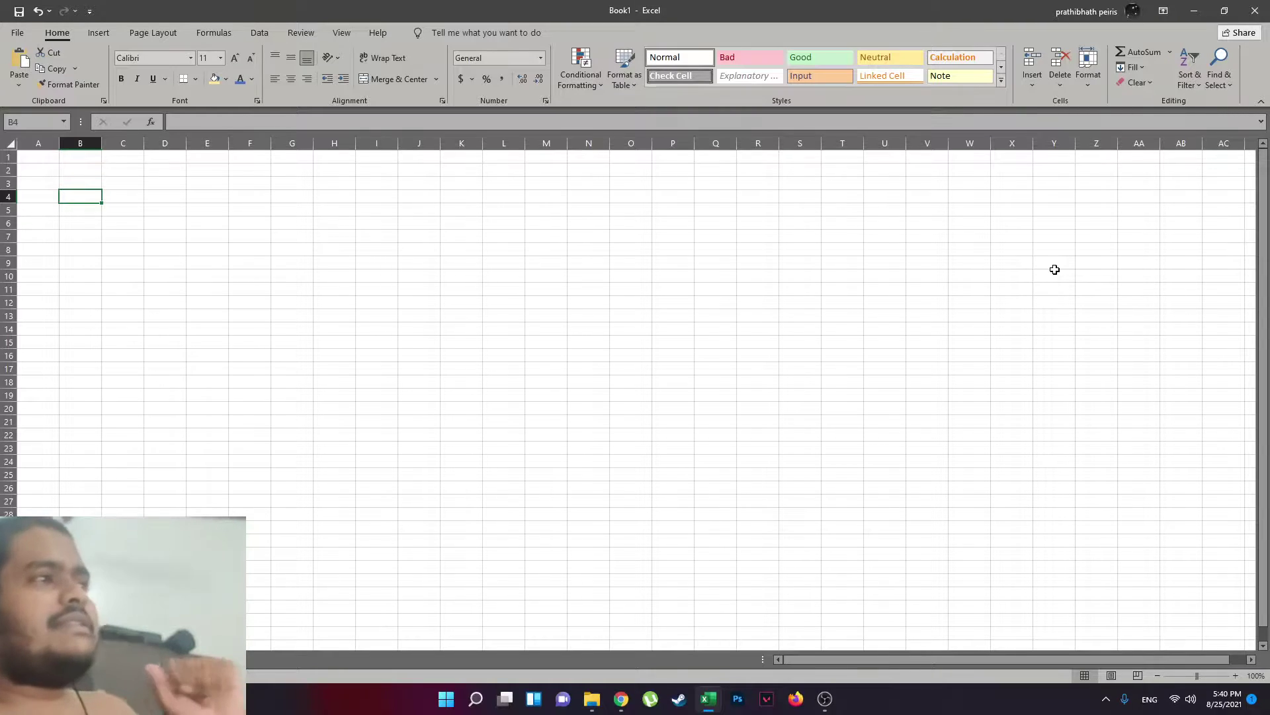
Open a second Excel window and create a new blank workbook from the start screen templates.
left_click(708, 698)
left_click(850, 546)
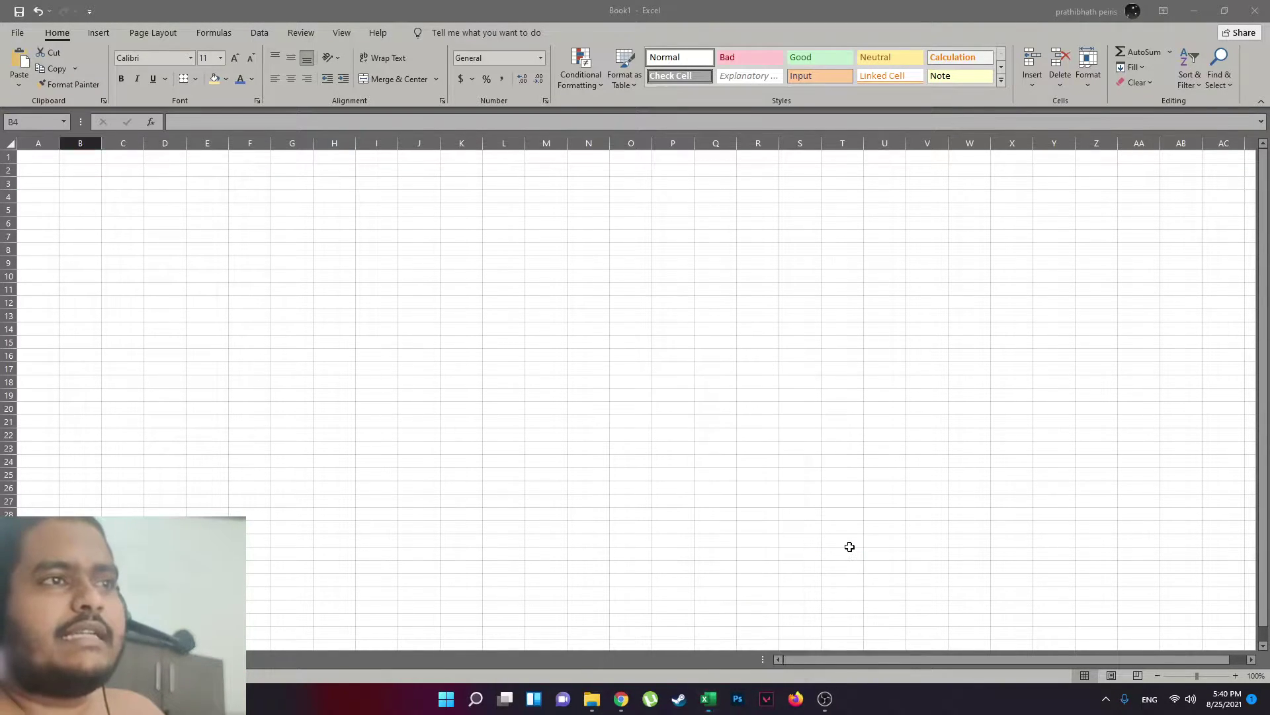
middle_click(708, 698)
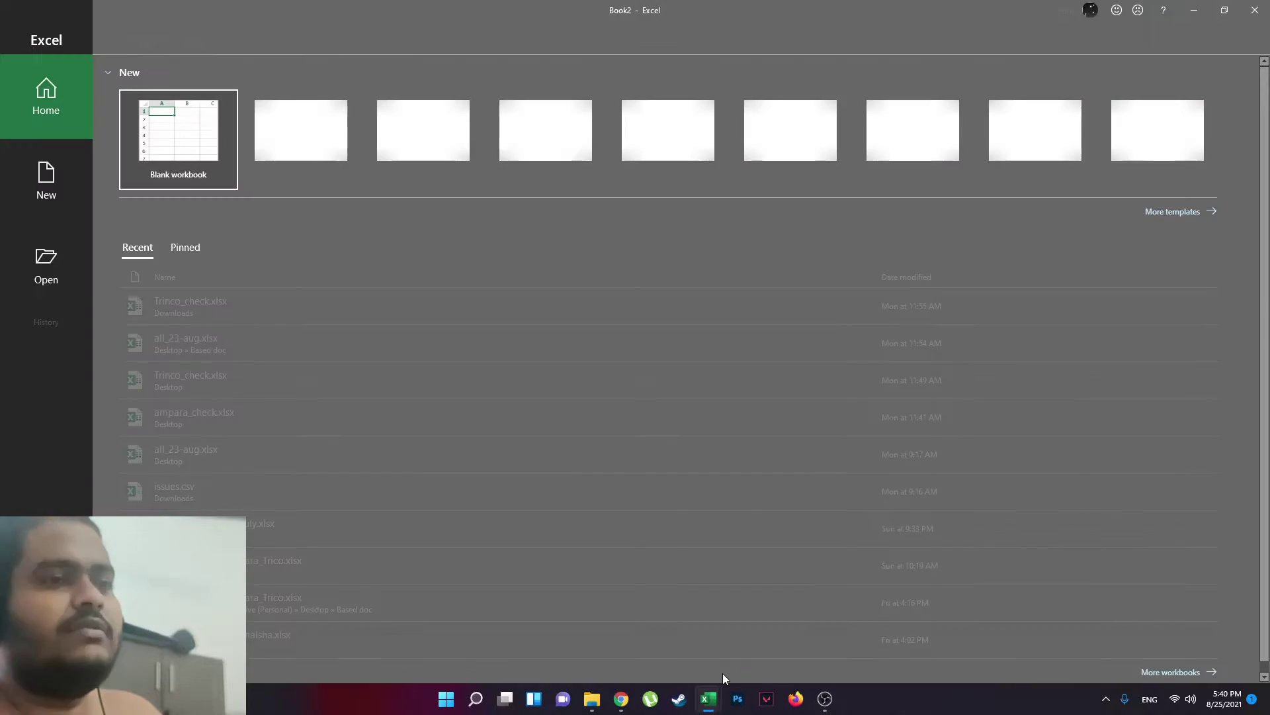
left_click(46, 180)
left_click(69, 99)
left_click(45, 265)
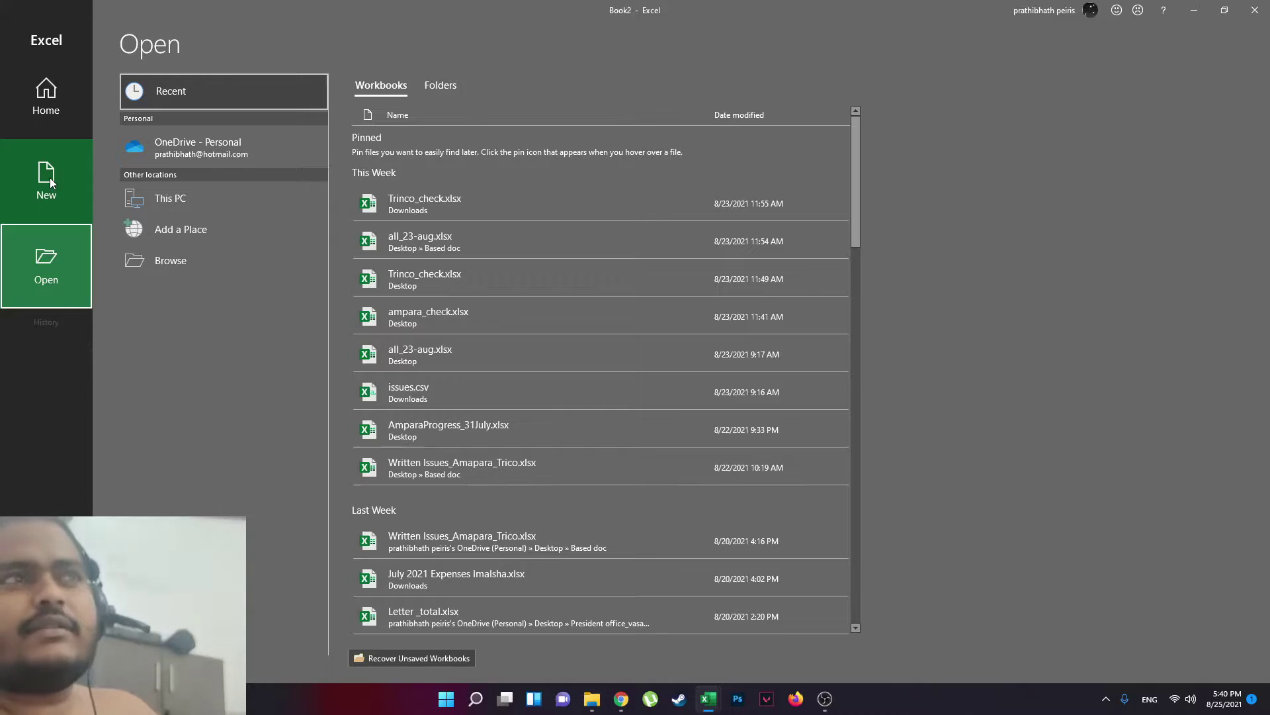
left_click(50, 178)
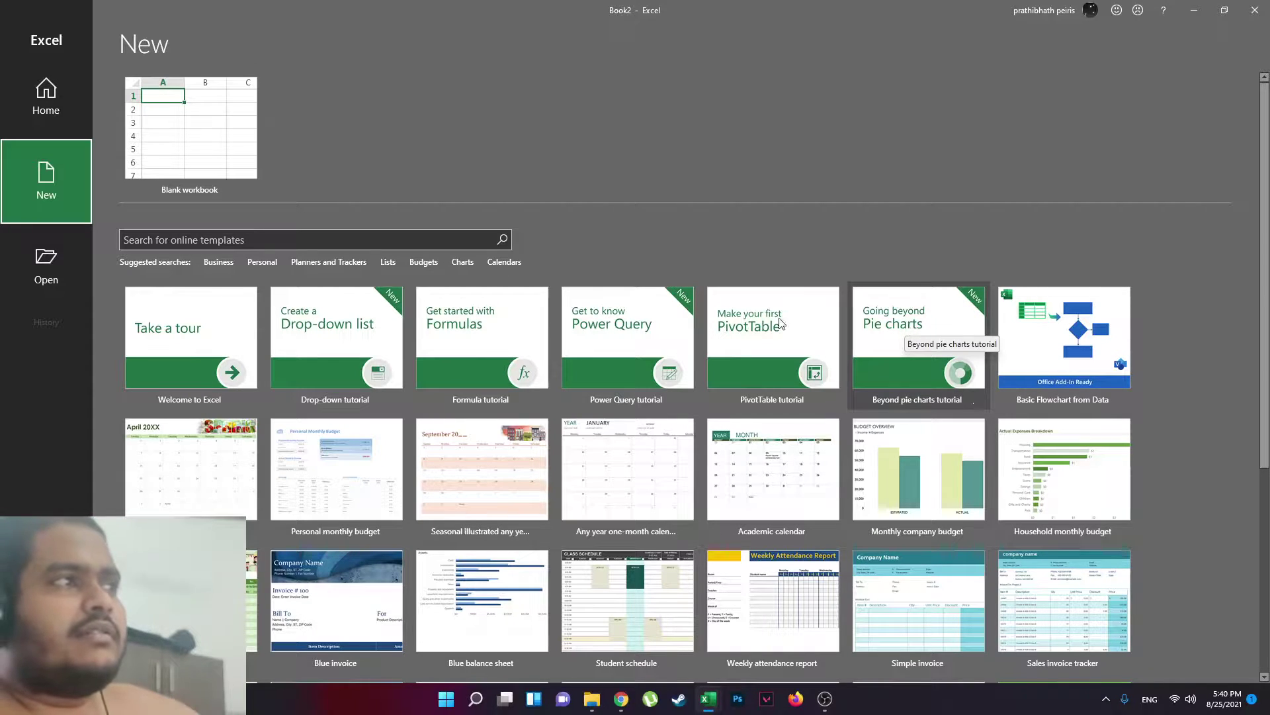
left_click(187, 127)
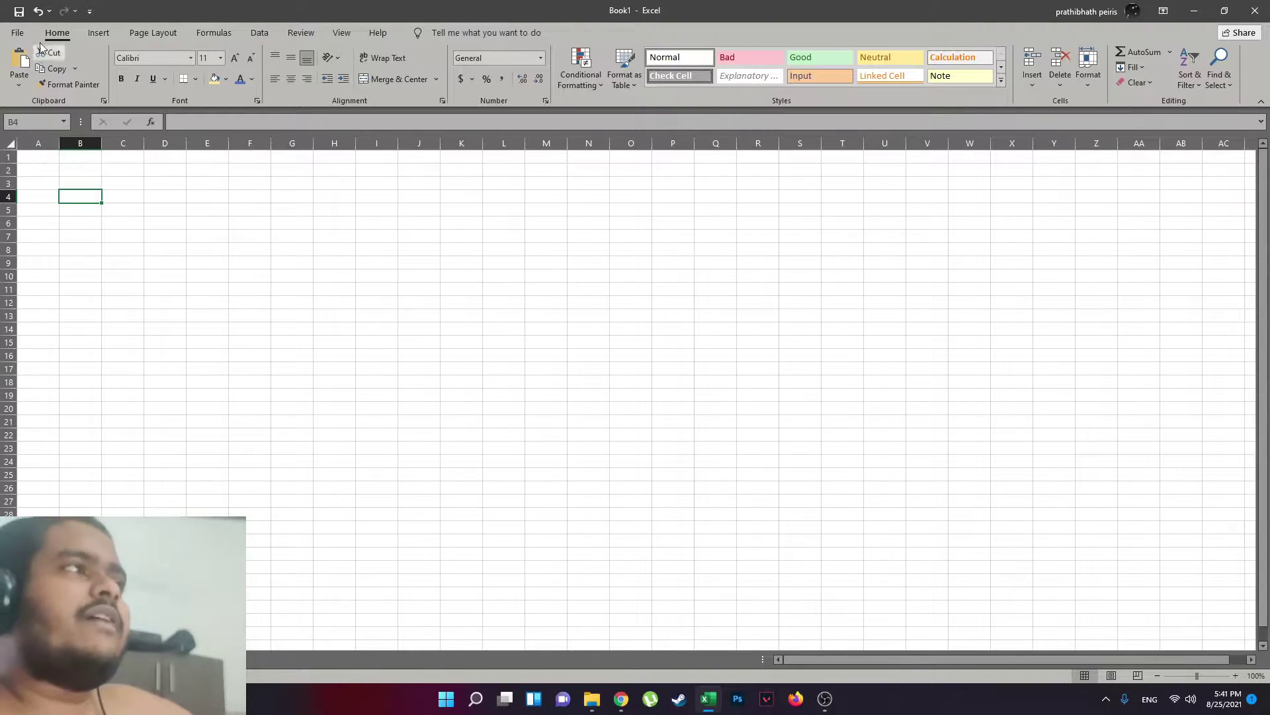
left_click(20, 33)
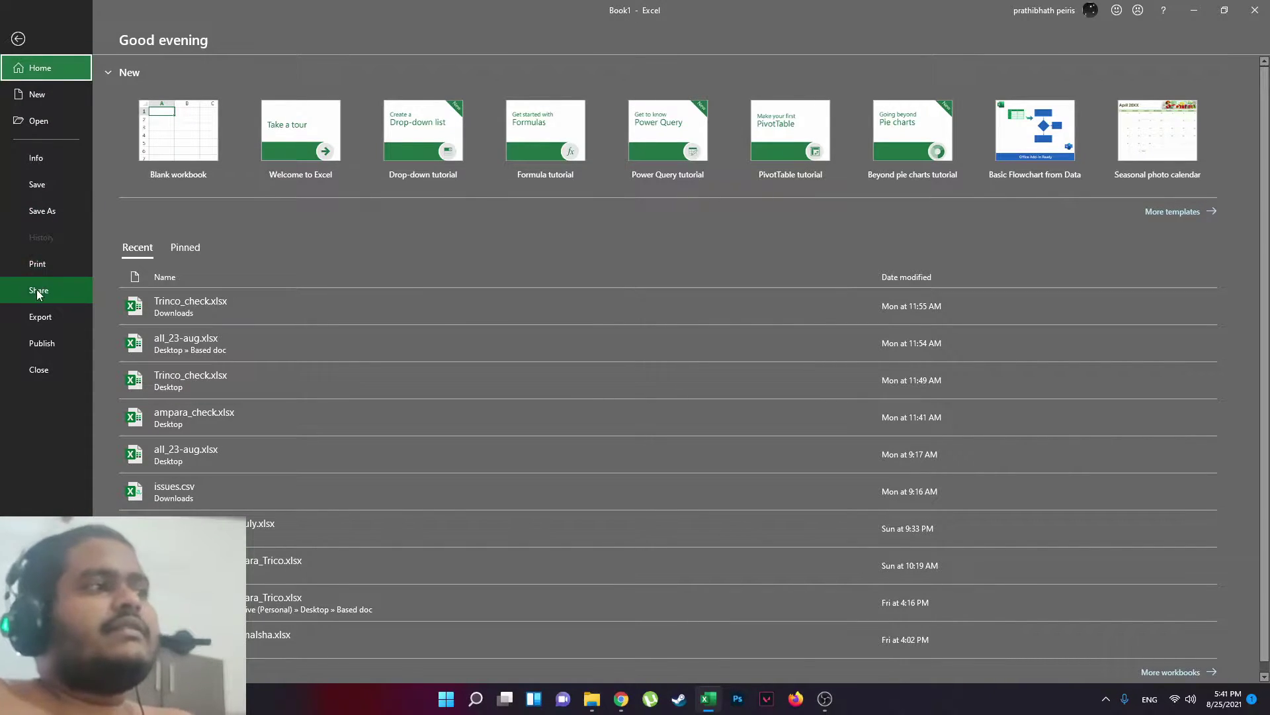
left_click(34, 370)
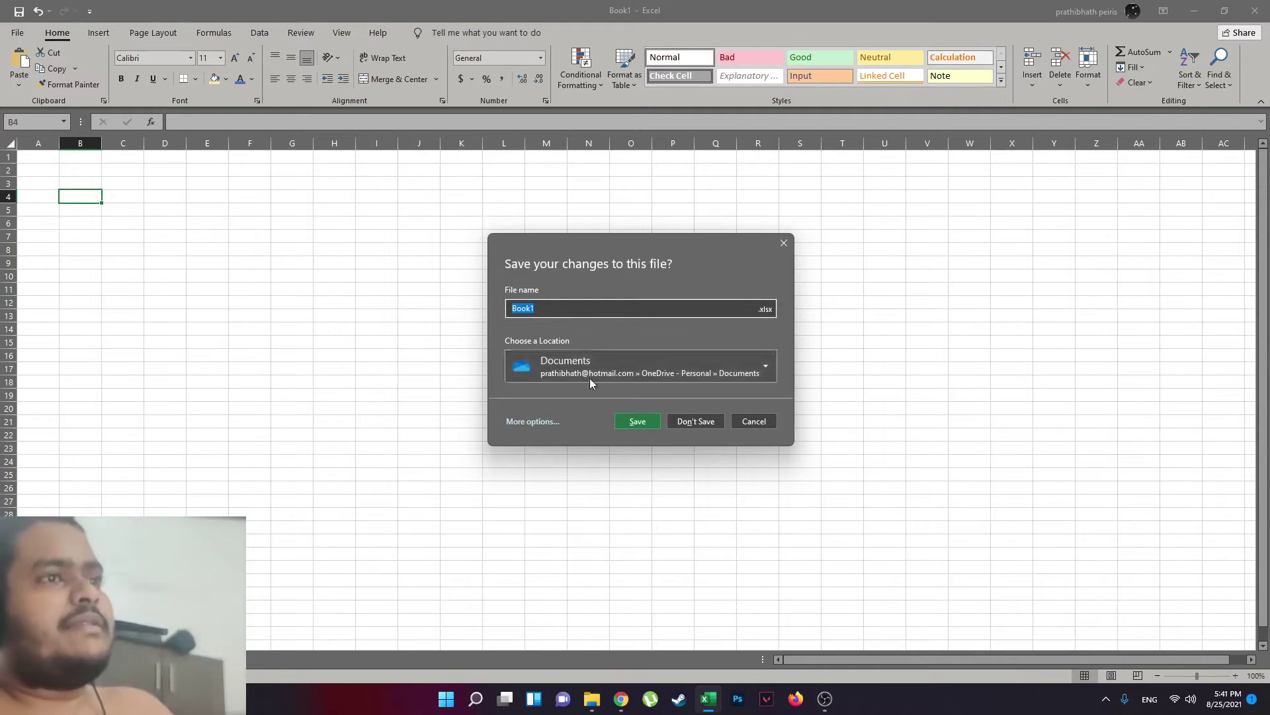
left_click(748, 423)
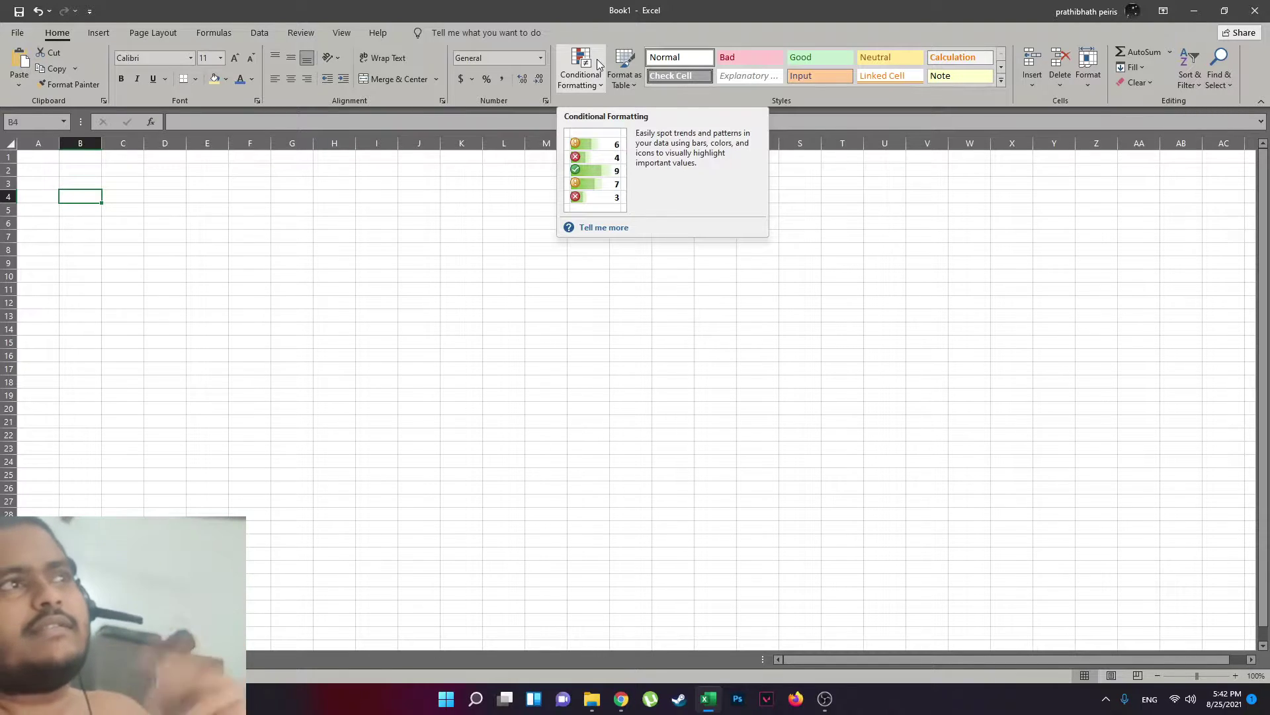
Glance at Conditional Formatting and number format settings, then show the Clipboard pane with the copied order data.
left_click(597, 58)
mouse_move(623, 112)
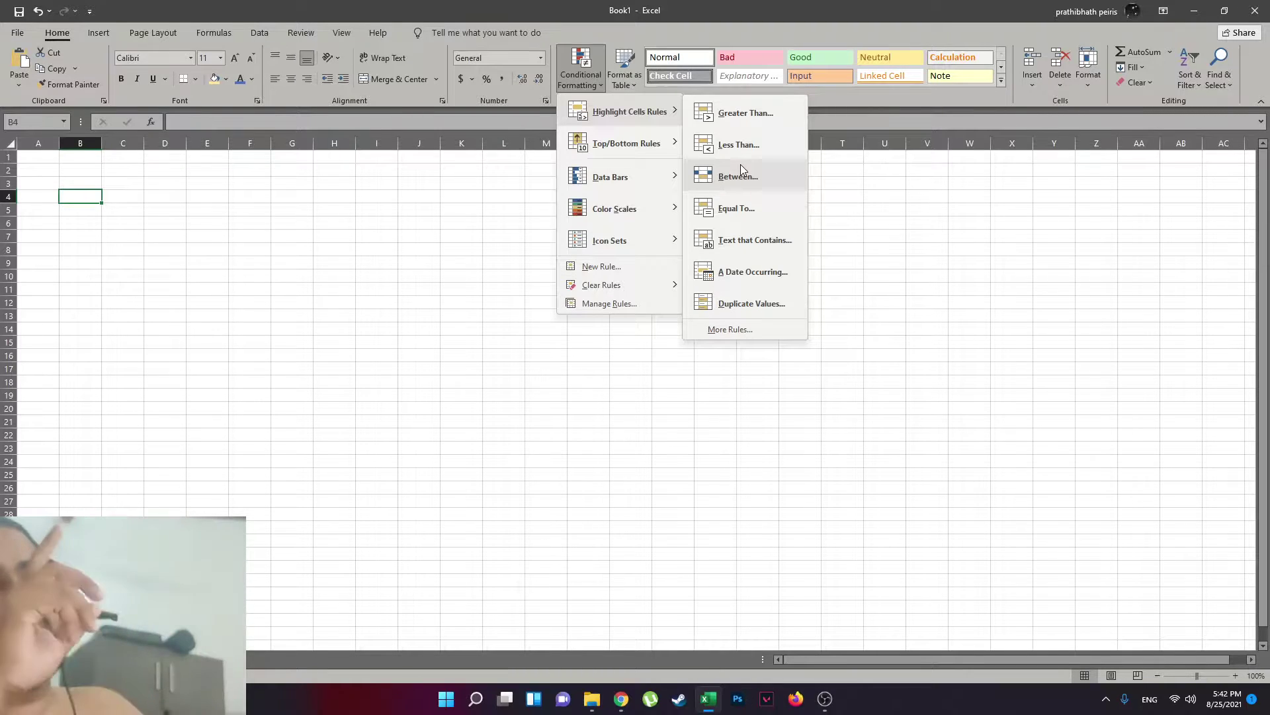
left_click(510, 207)
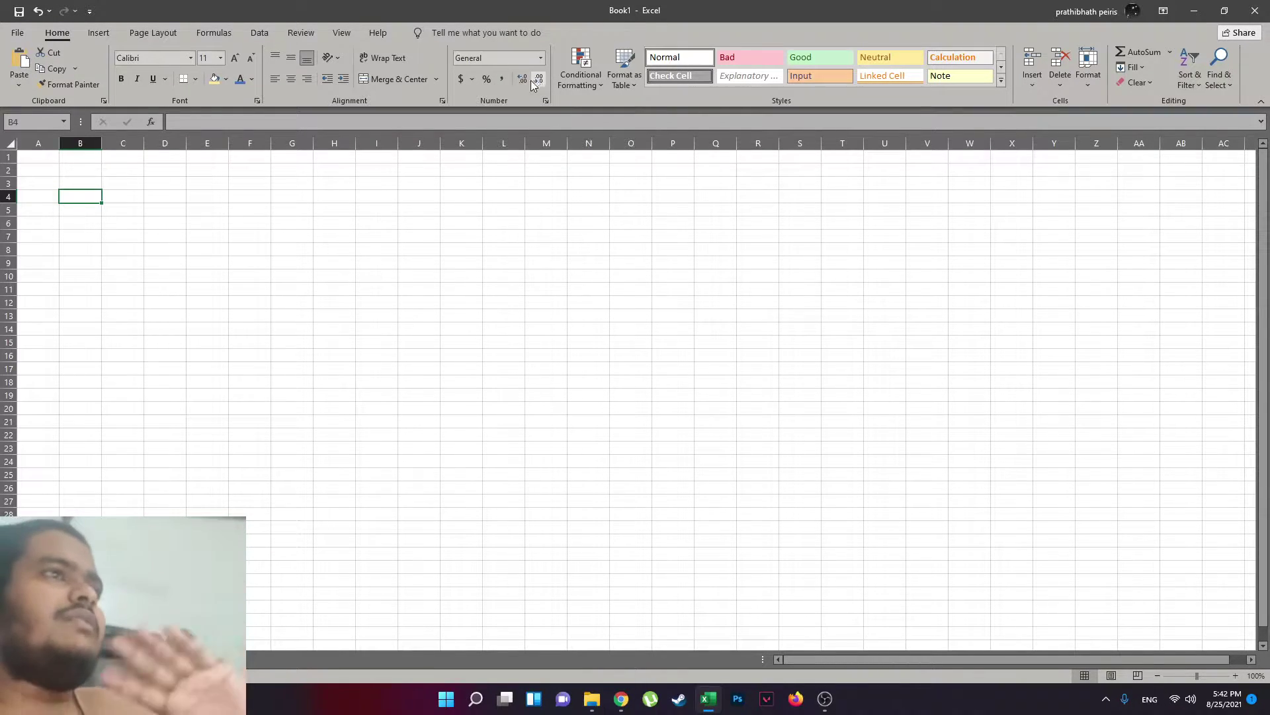
left_click(544, 99)
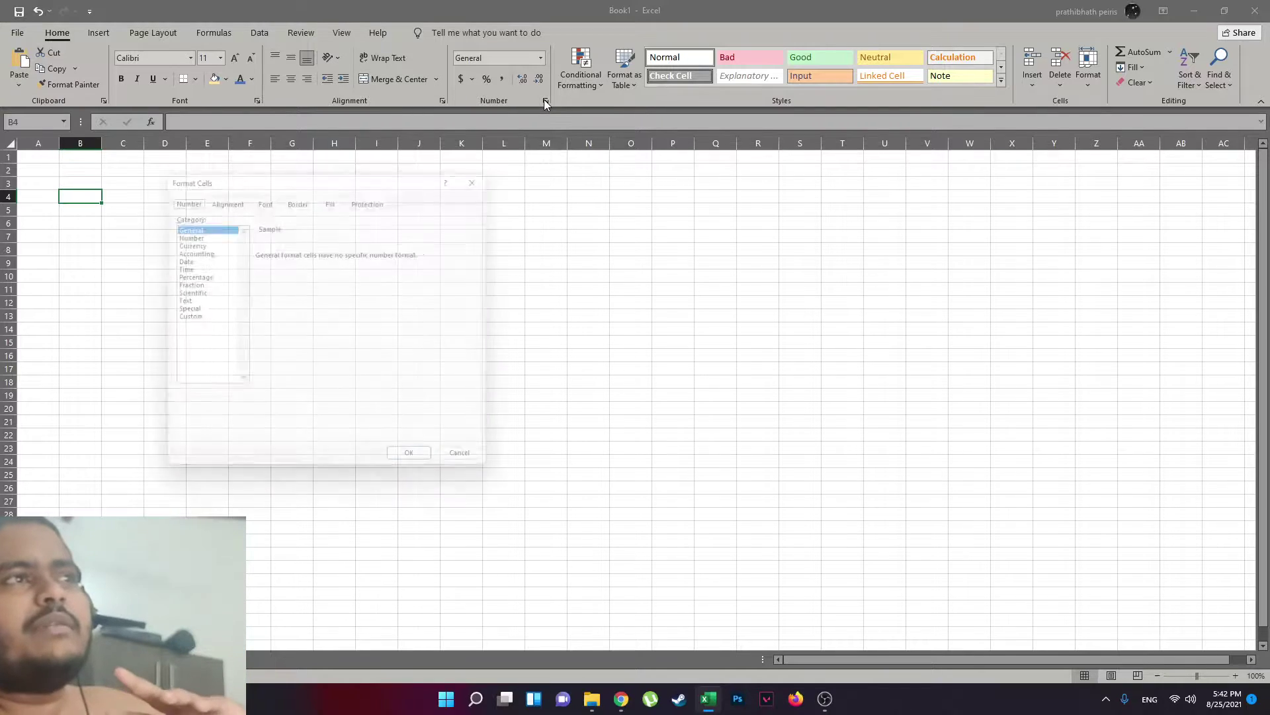
left_click(490, 171)
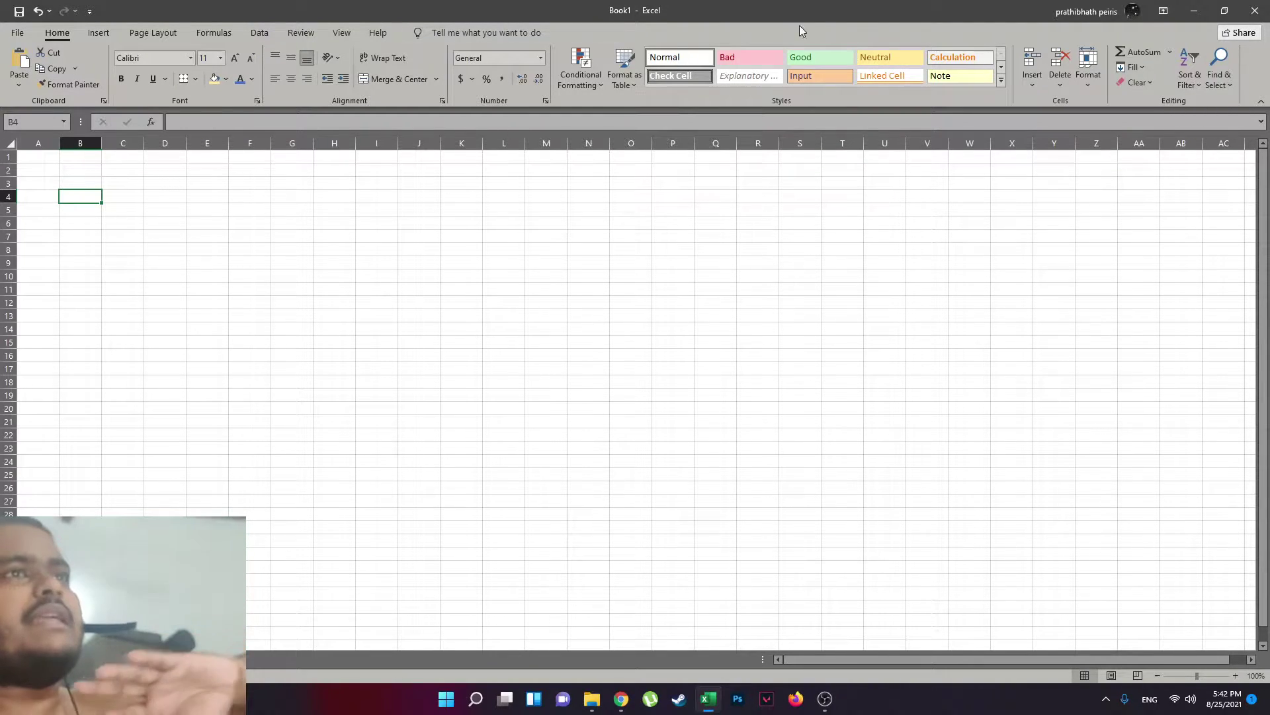
left_click(103, 102)
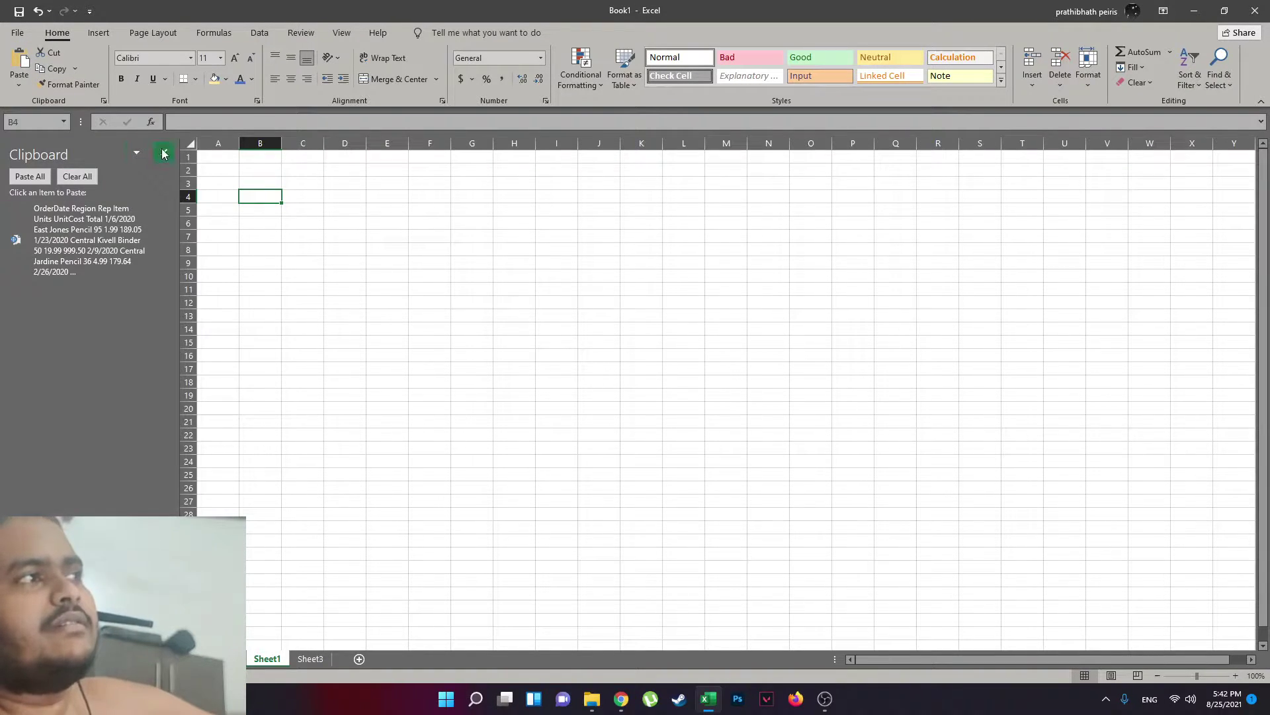
Close the Clipboard pane and drop down the list of border styles.
left_click(164, 153)
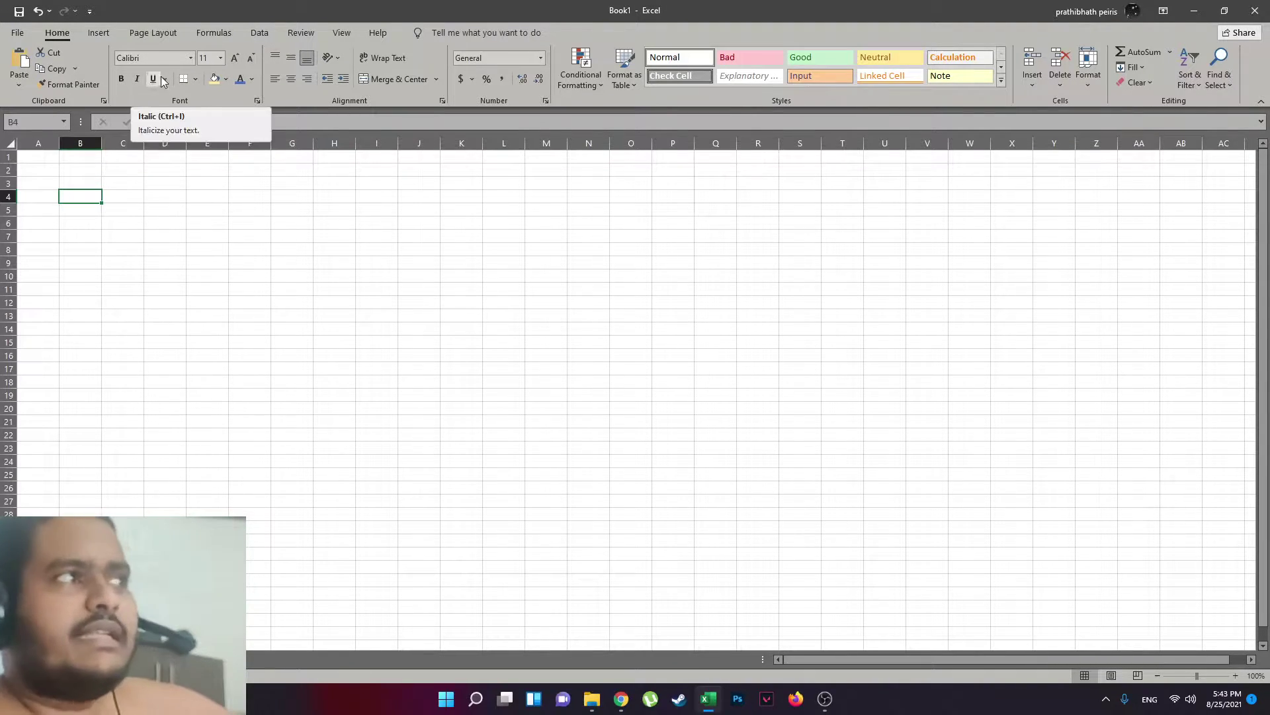
left_click(197, 81)
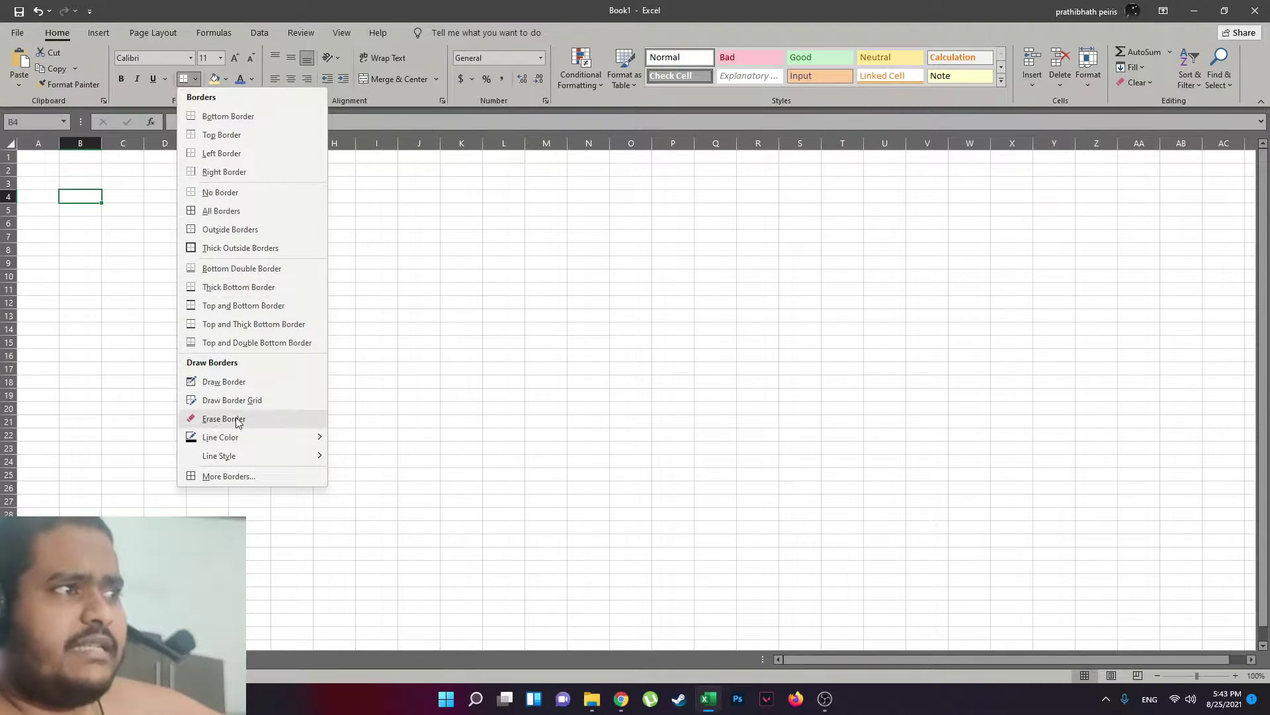
Give cell C4 a yellow-gold fill.
left_click(225, 80)
left_click(131, 195)
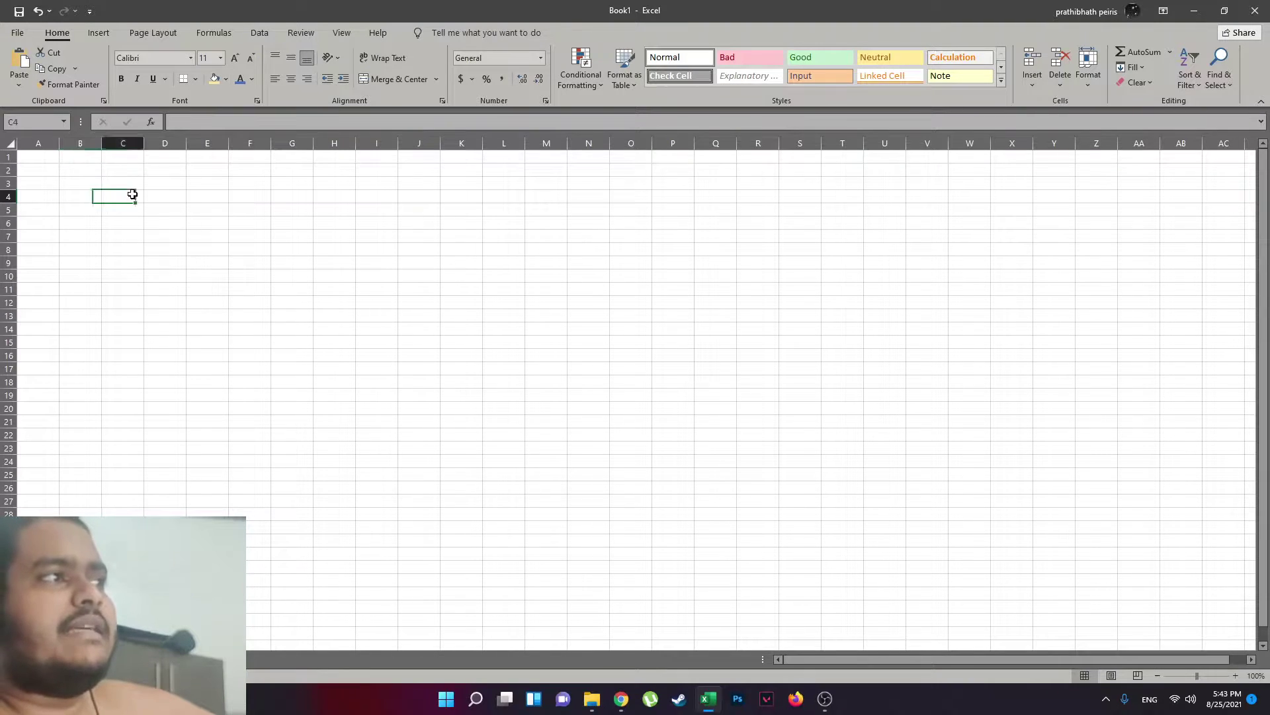
left_click(231, 79)
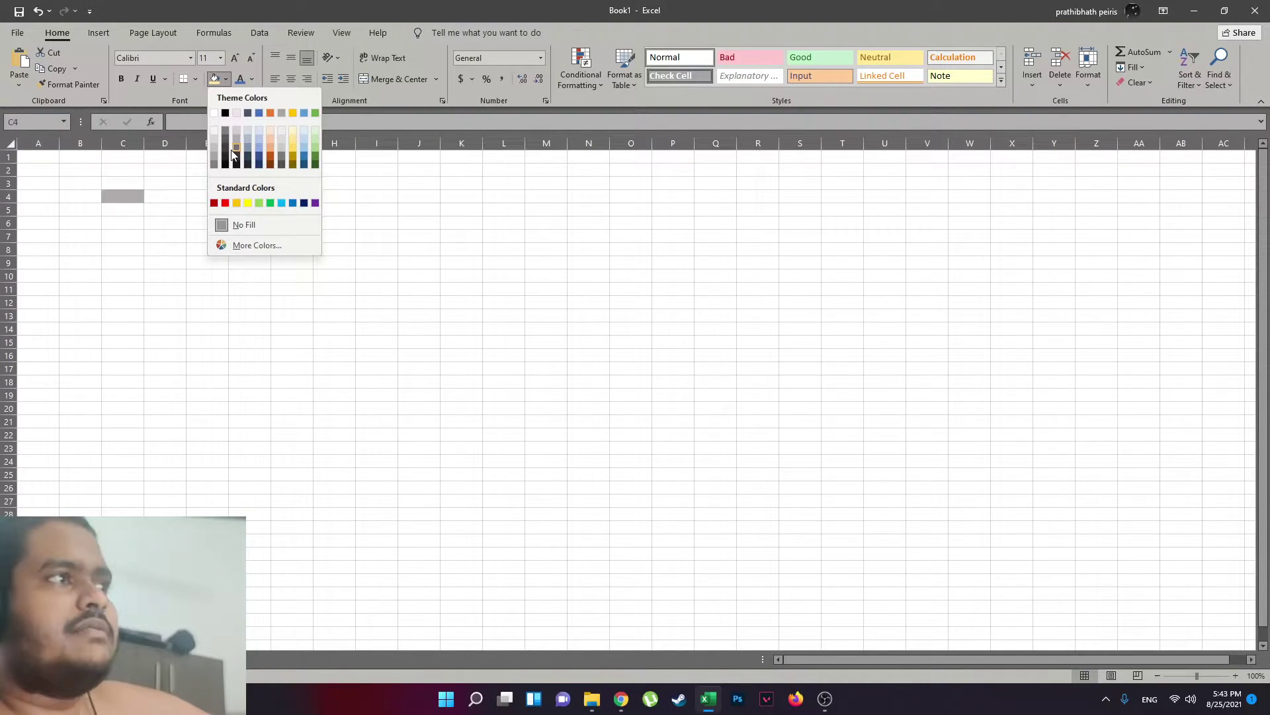
left_click(287, 147)
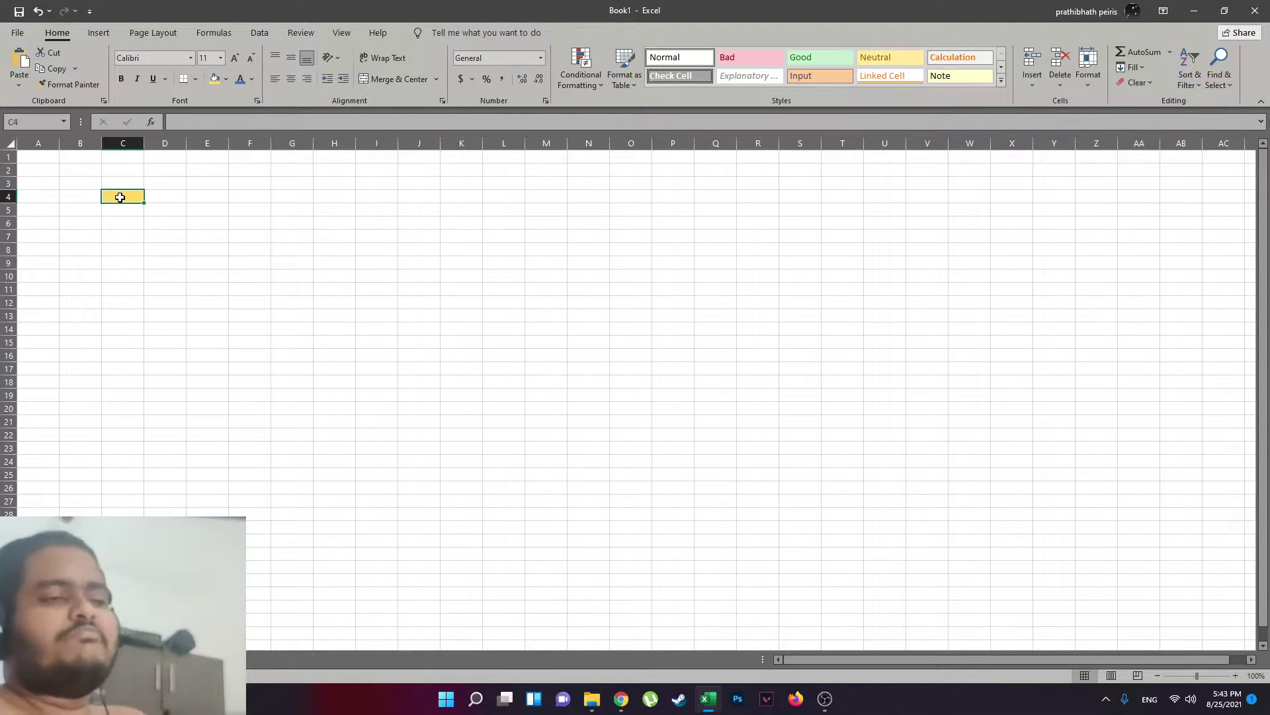
Enter YSN in C4 and align it to the top of the cell.
type("US")
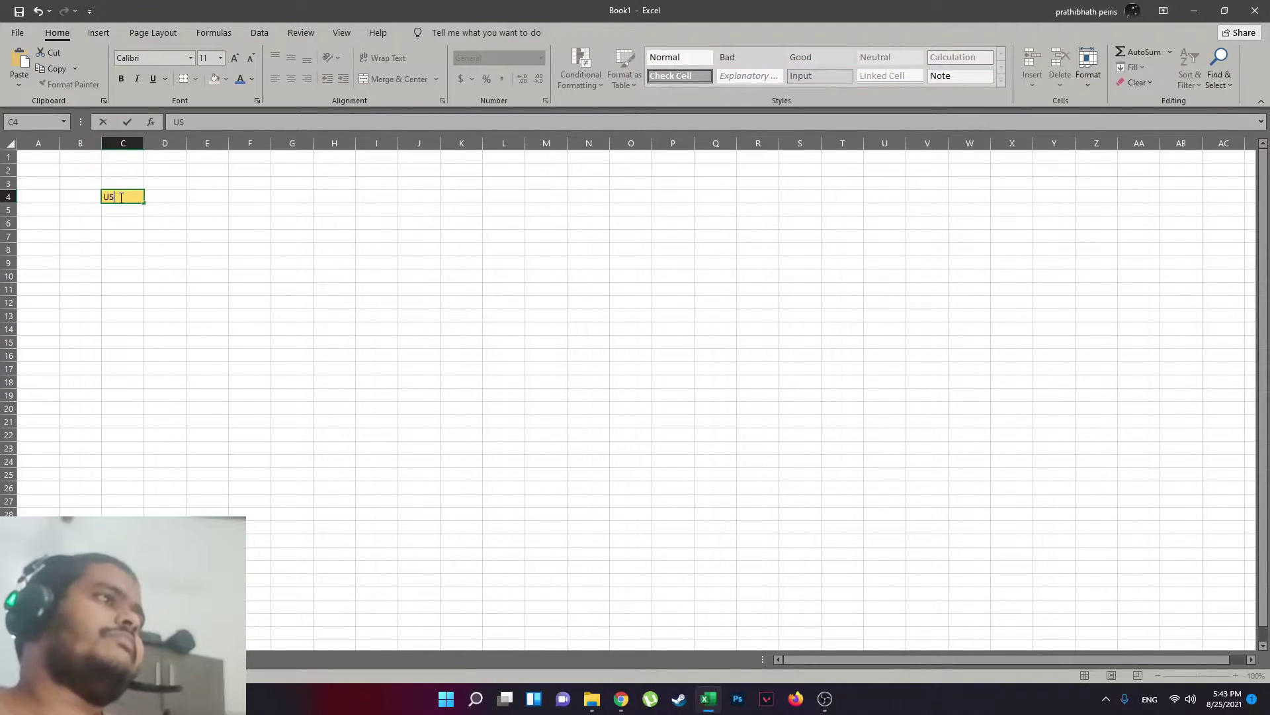
key("BackSpace")
key("BackSpace")
type("YSN")
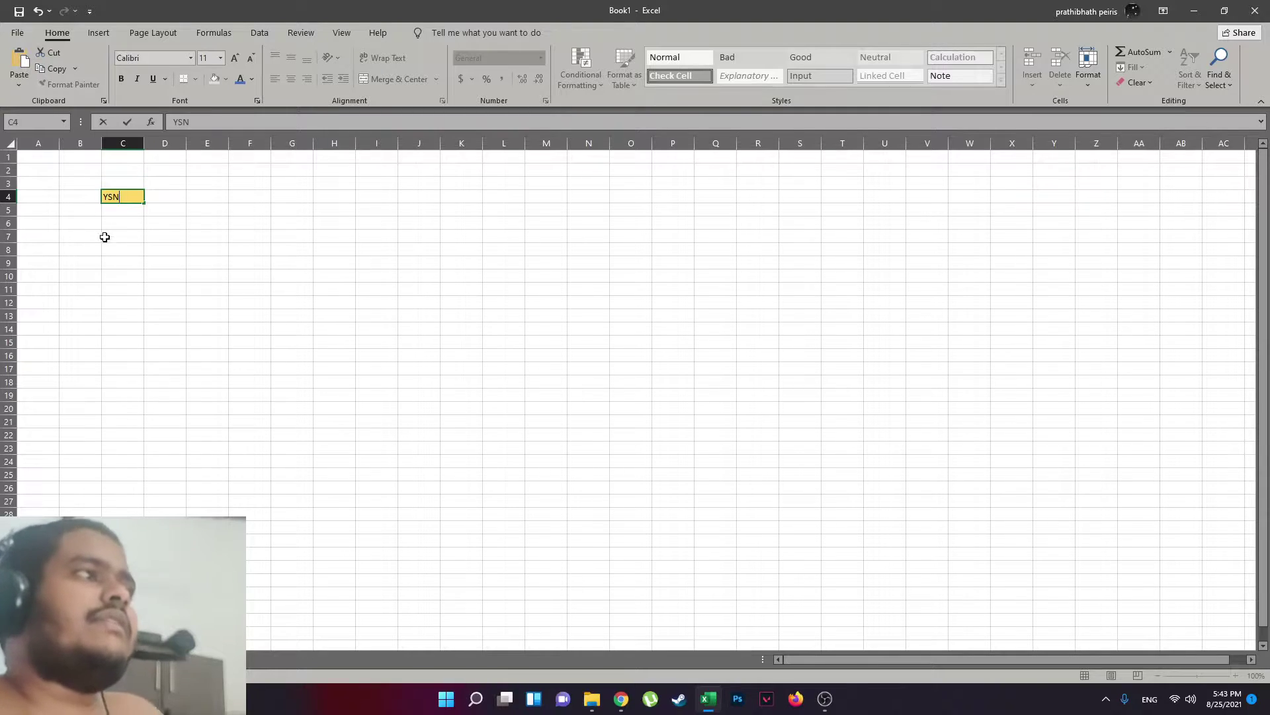
left_click(93, 249)
left_click(126, 196)
left_click(252, 79)
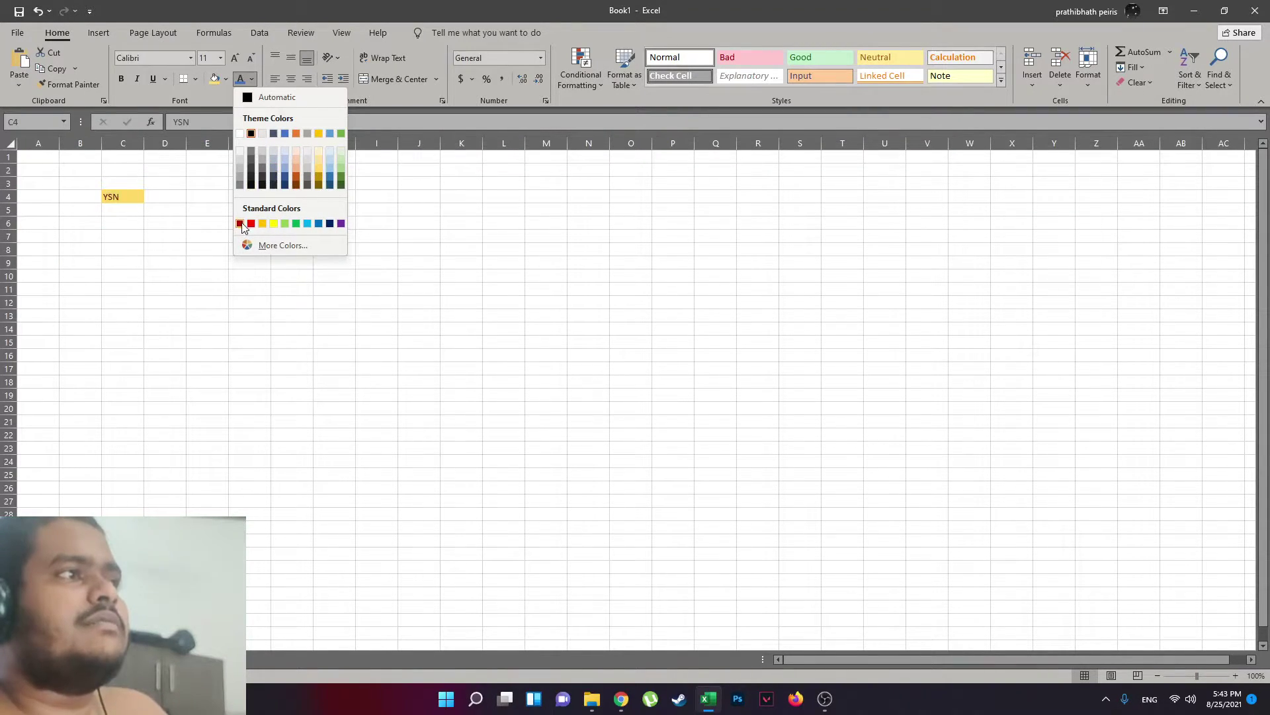
key("Escape")
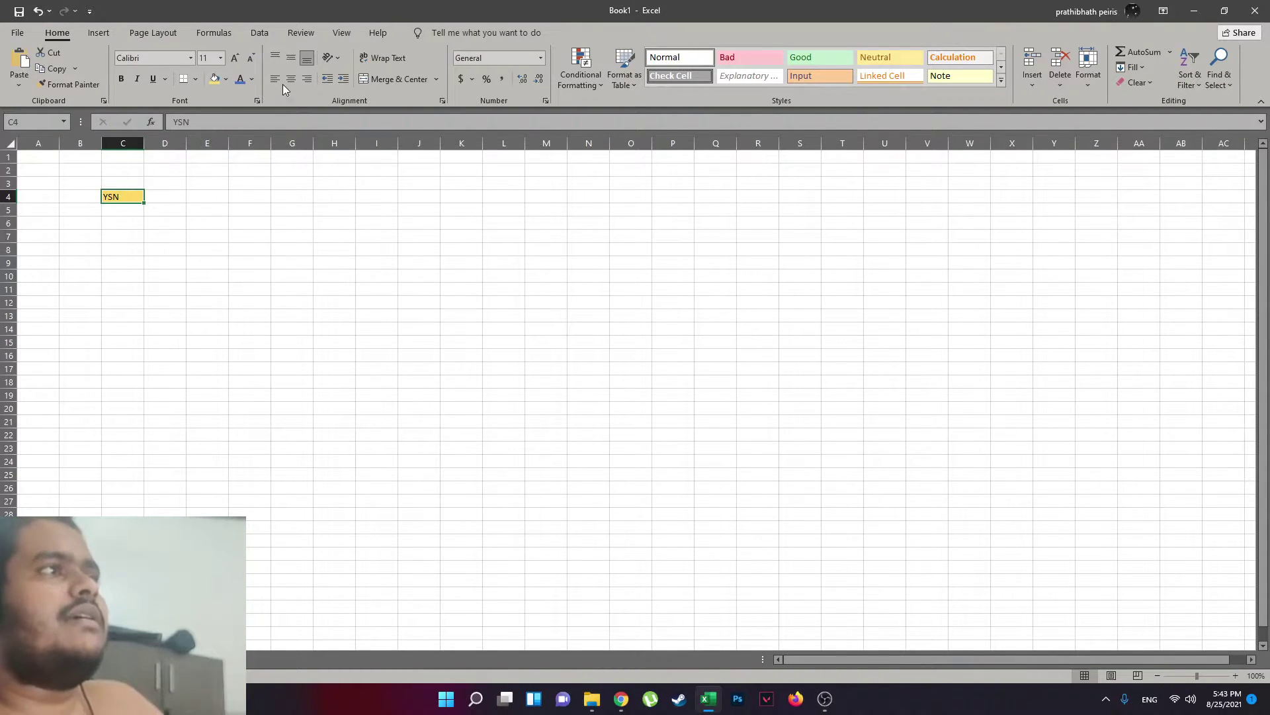
left_click(277, 59)
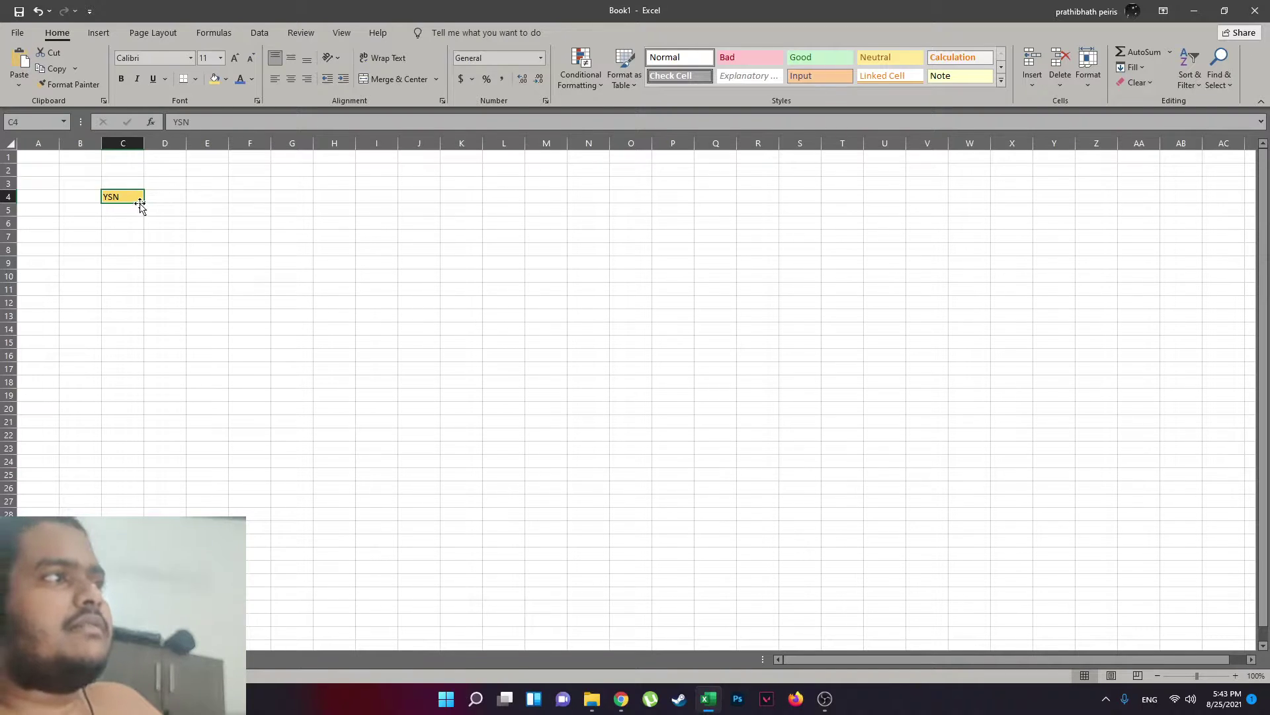
Double row 4's height and centre YSN vertically and horizontally in C4; view the Insert tab.
left_click_drag(10, 201, 9, 224)
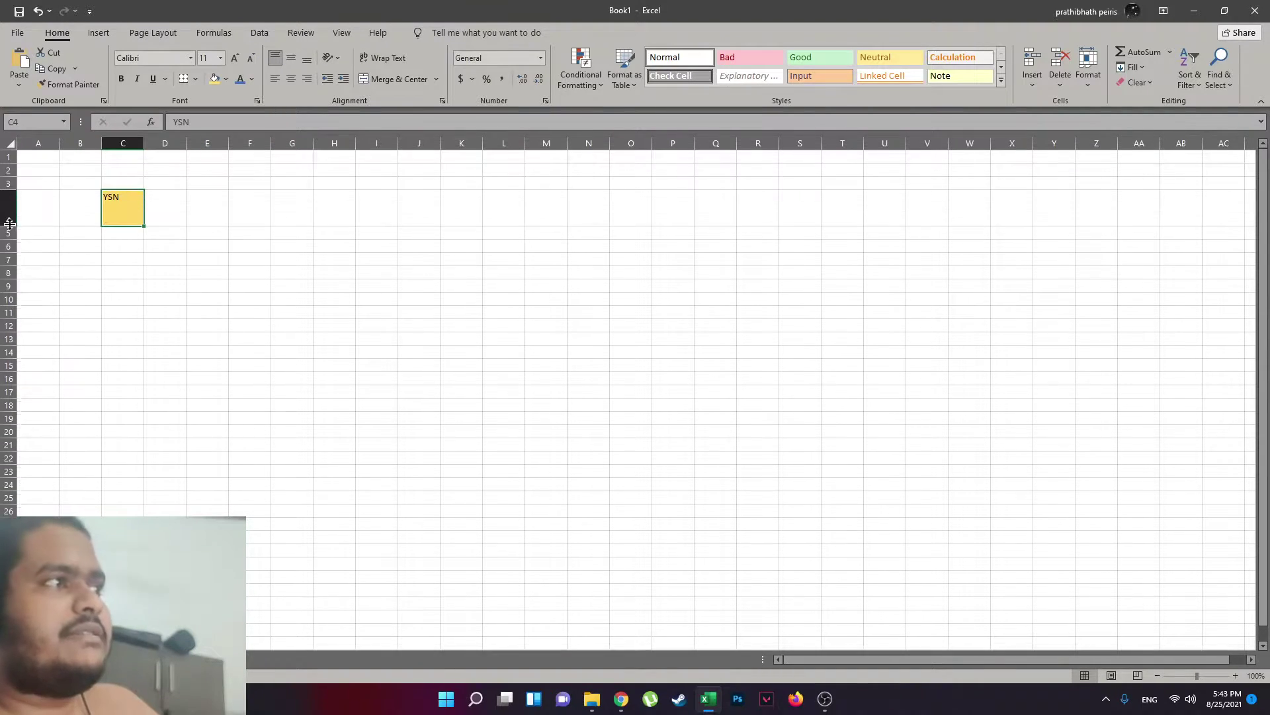
left_click(307, 59)
left_click(291, 58)
left_click(275, 58)
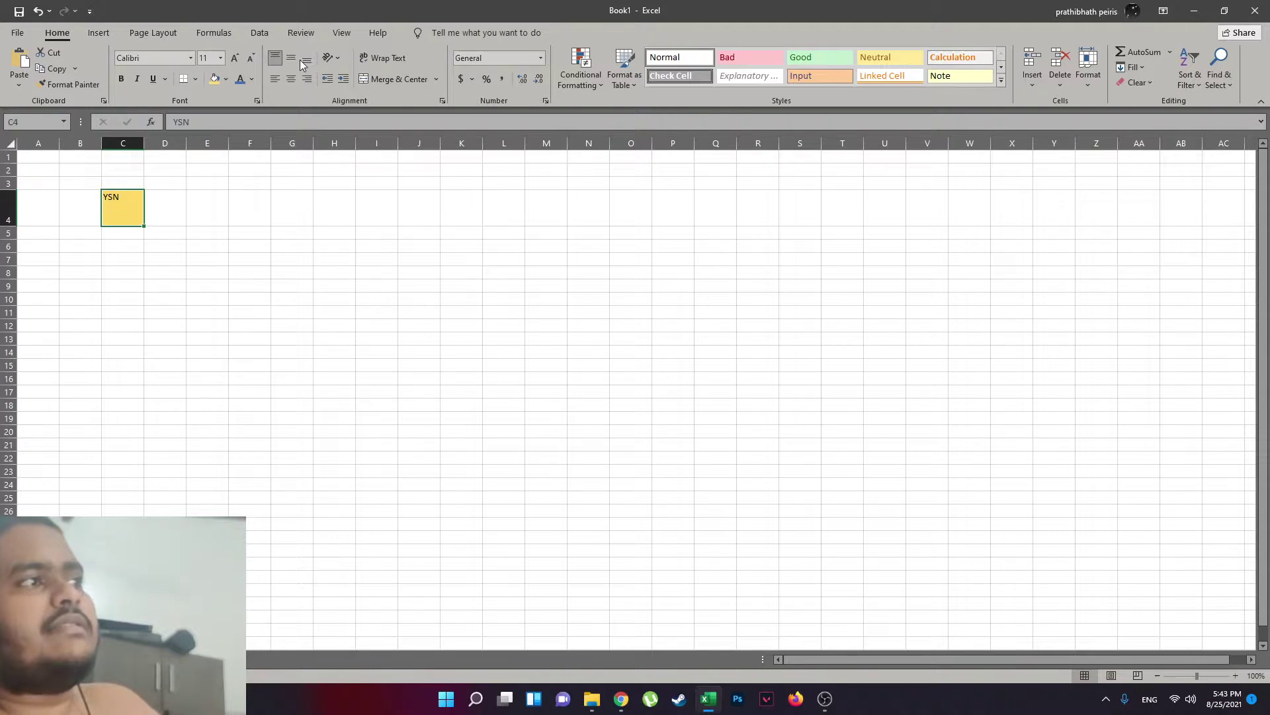
left_click(292, 61)
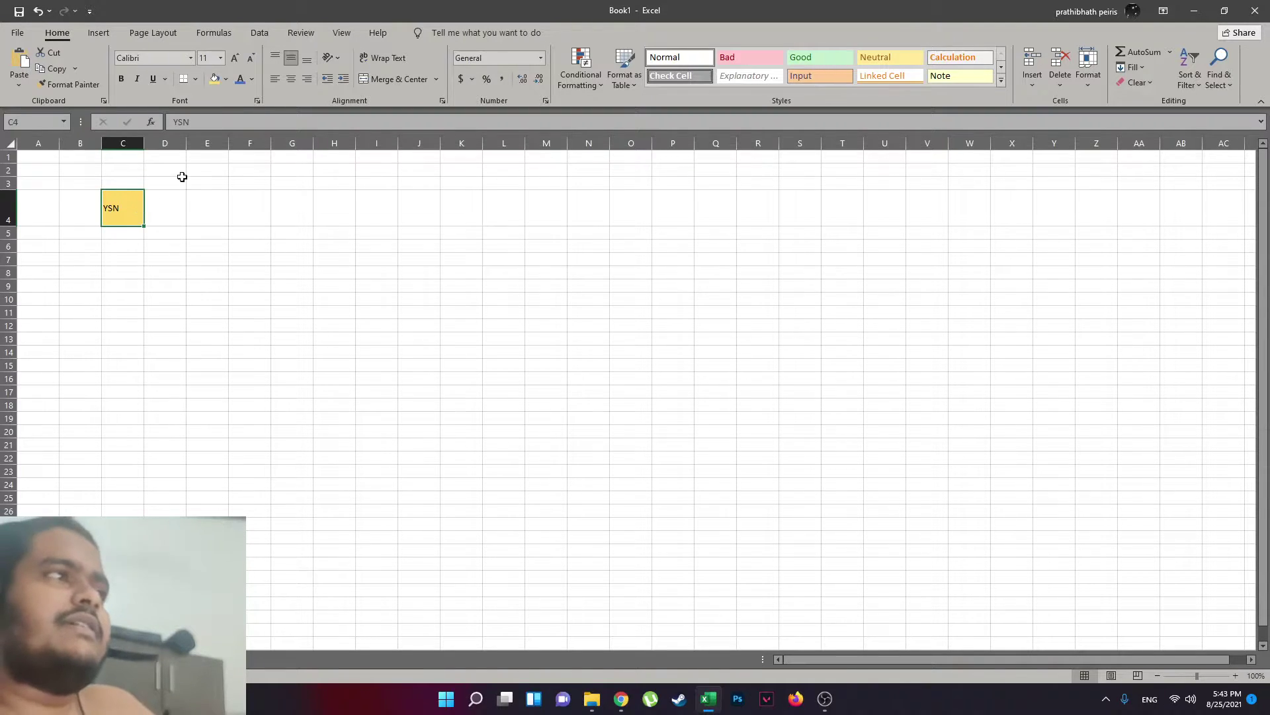
left_click(291, 79)
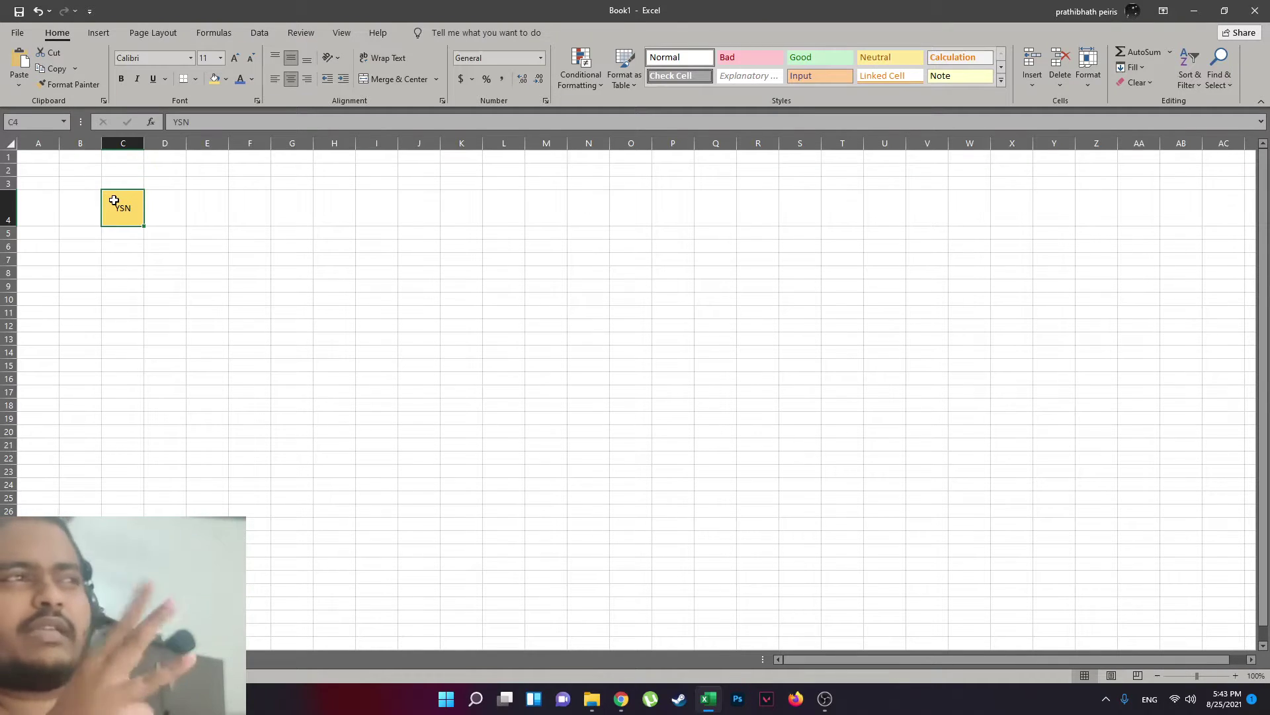
left_click(100, 33)
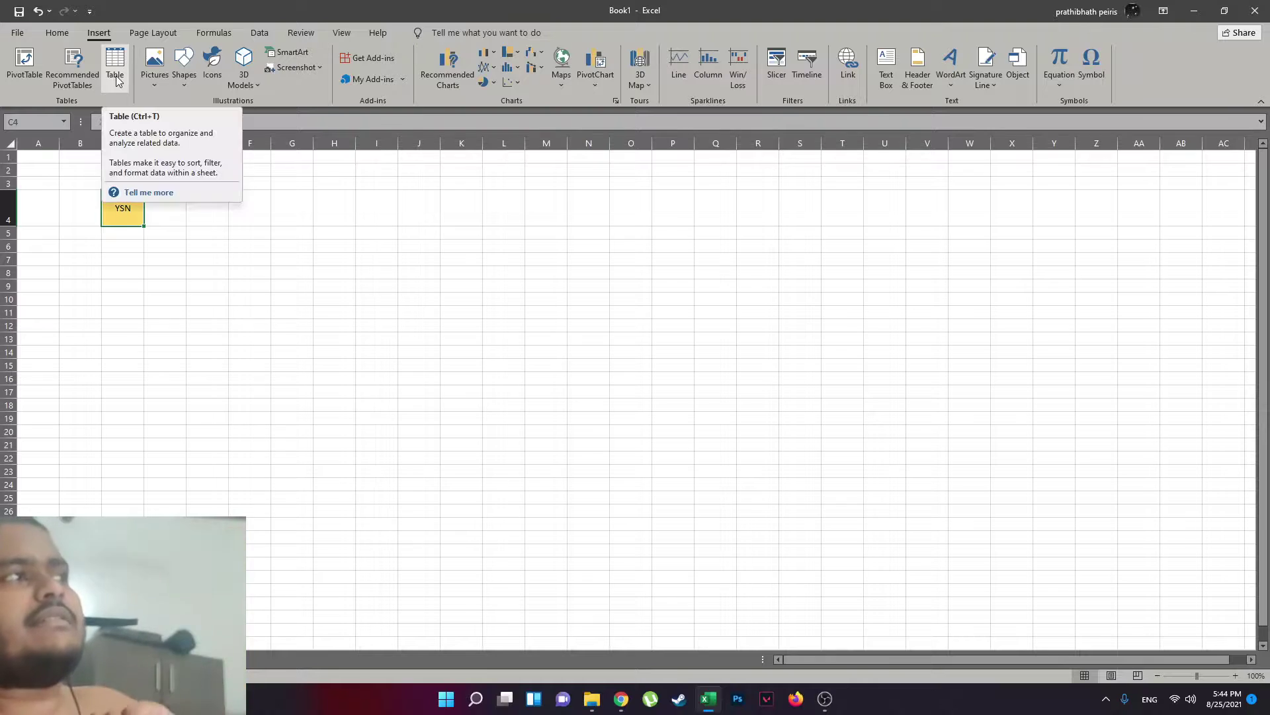
Browse the Page Layout, Formulas (Recently Used list), Data, Review and View ribbon tabs.
left_click(153, 32)
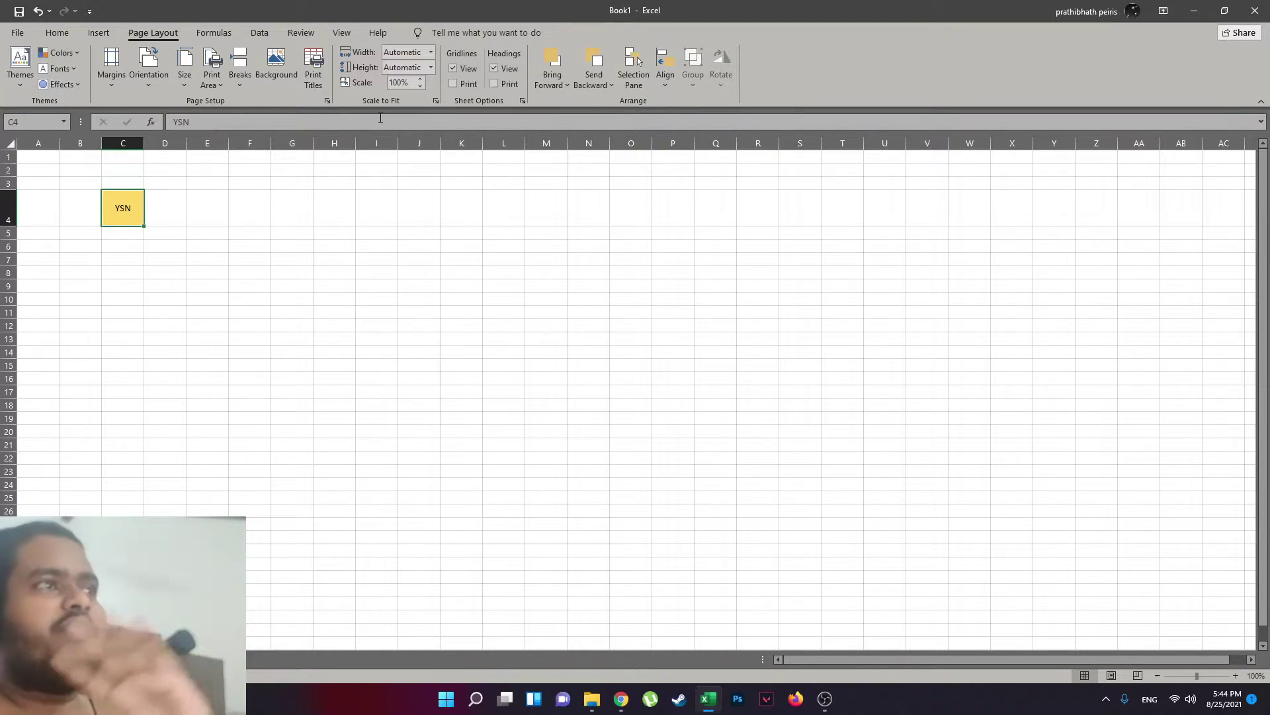
left_click(216, 31)
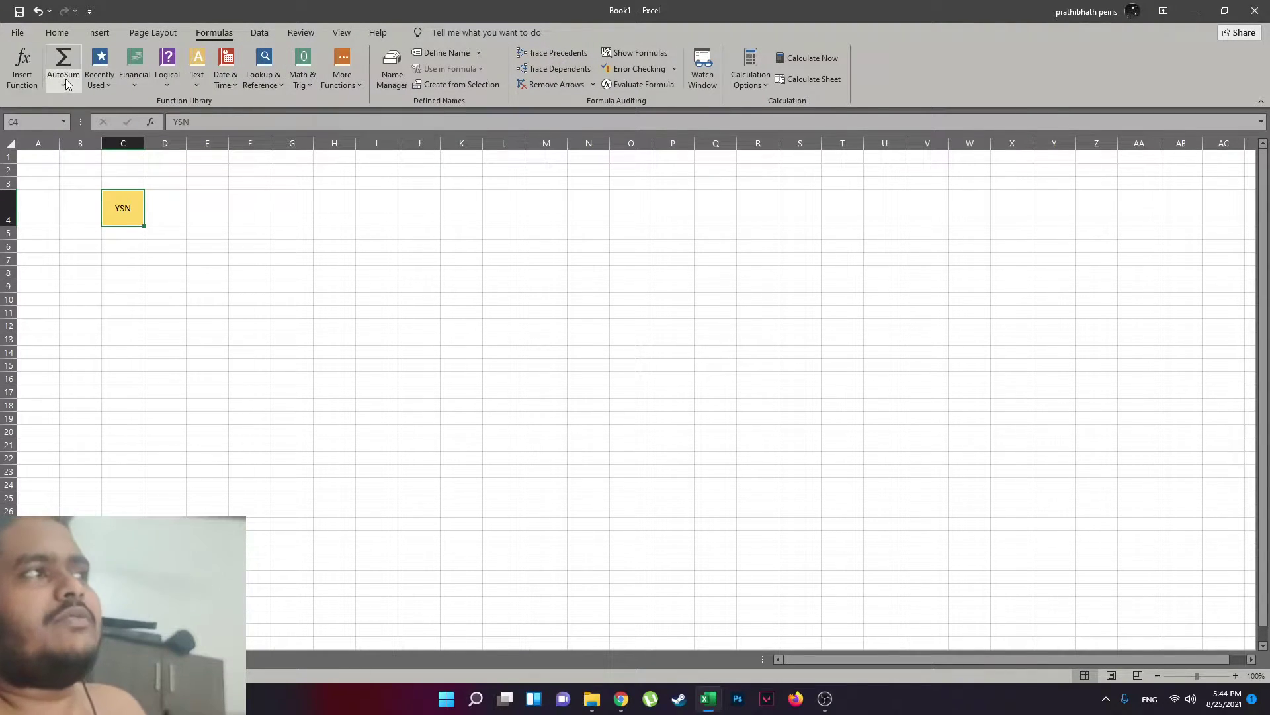
left_click(102, 83)
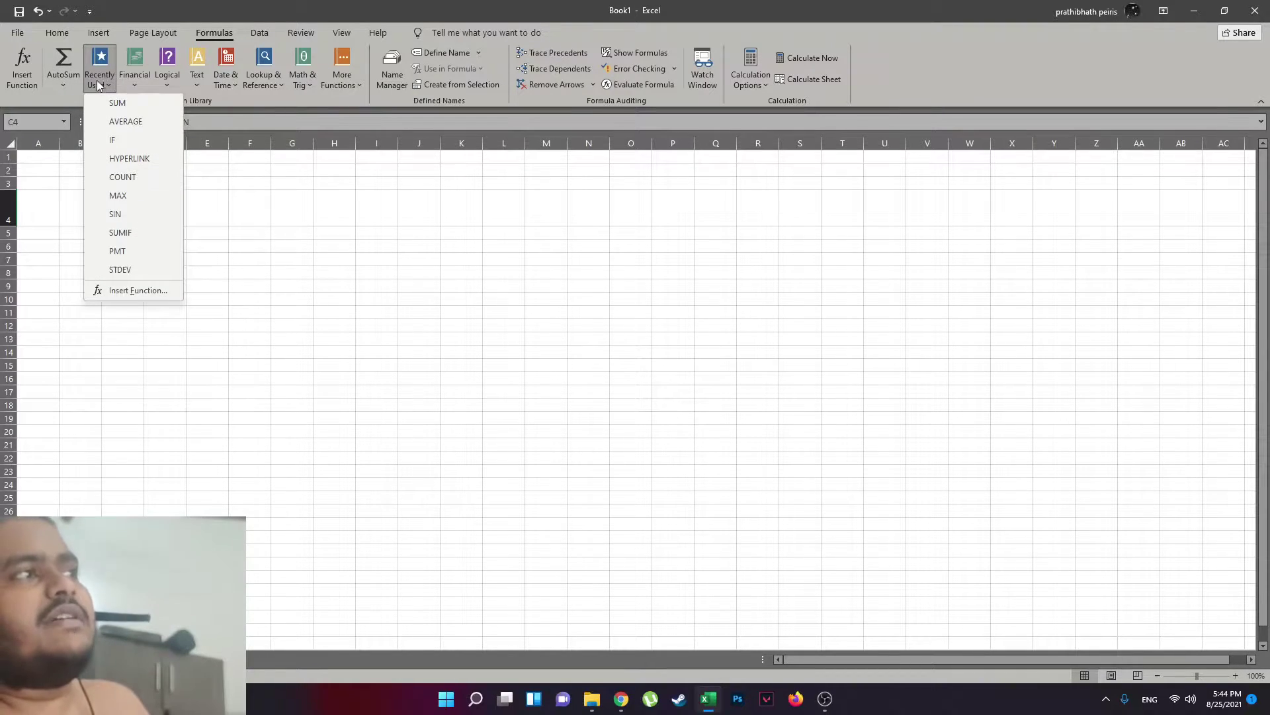
left_click(99, 85)
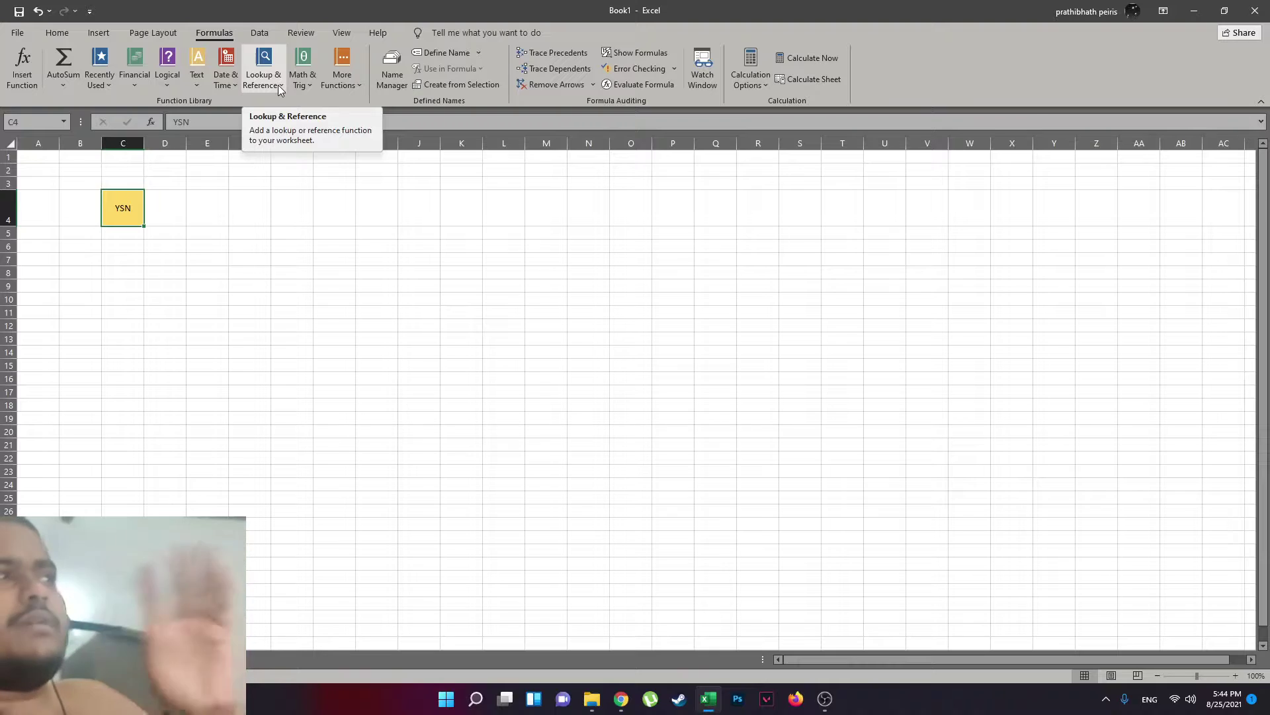
left_click(258, 33)
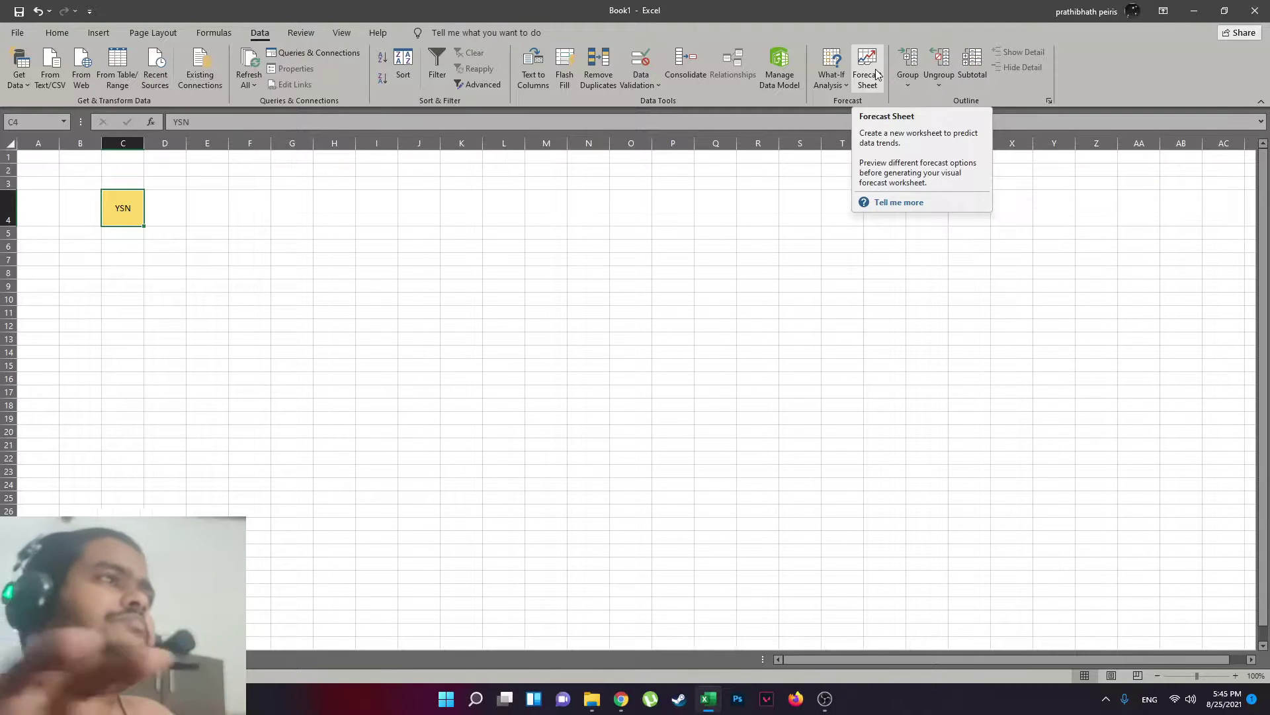
left_click(299, 35)
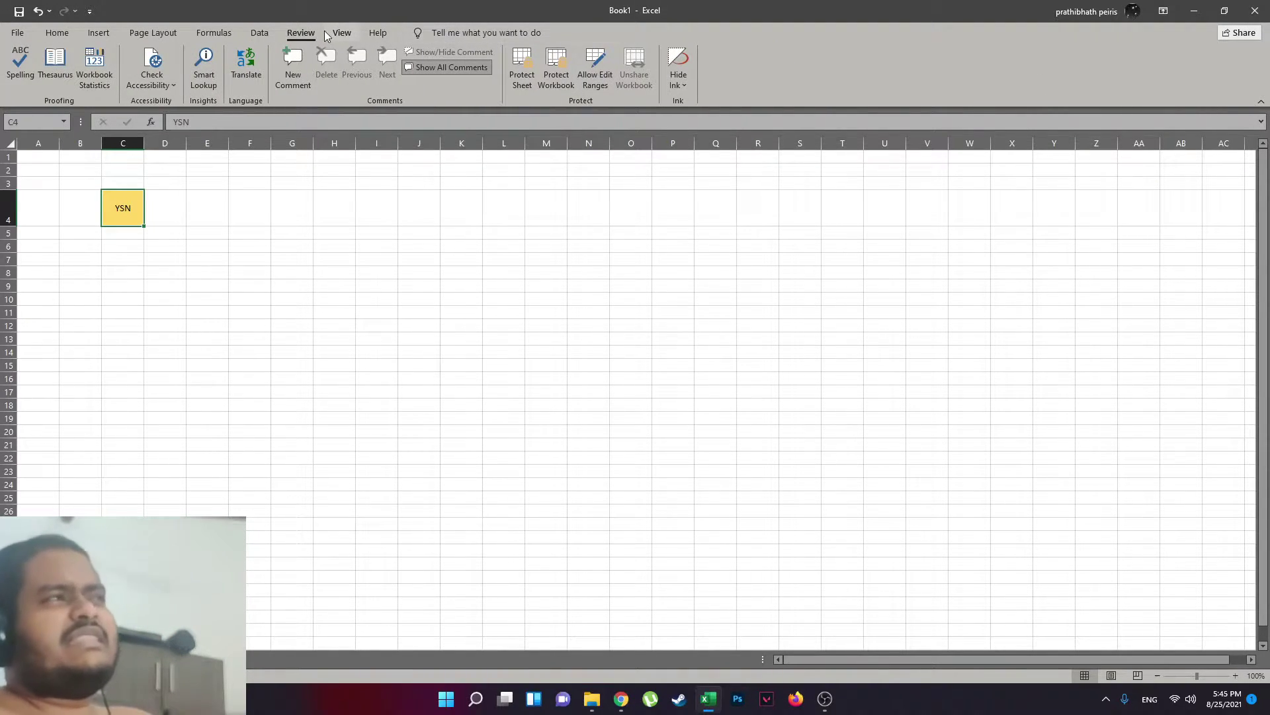
left_click(351, 32)
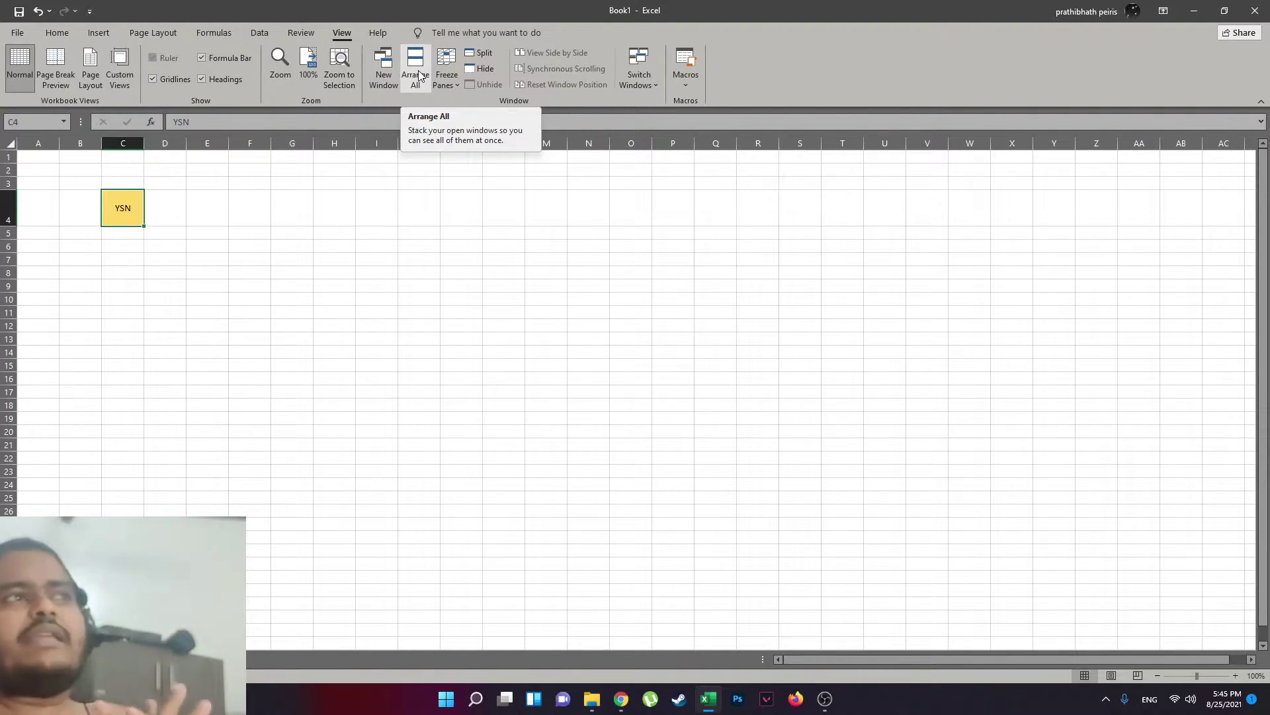
Select E2:R4, check the Help tab and File backstage, then return to Home with C4 selected.
left_click(250, 246)
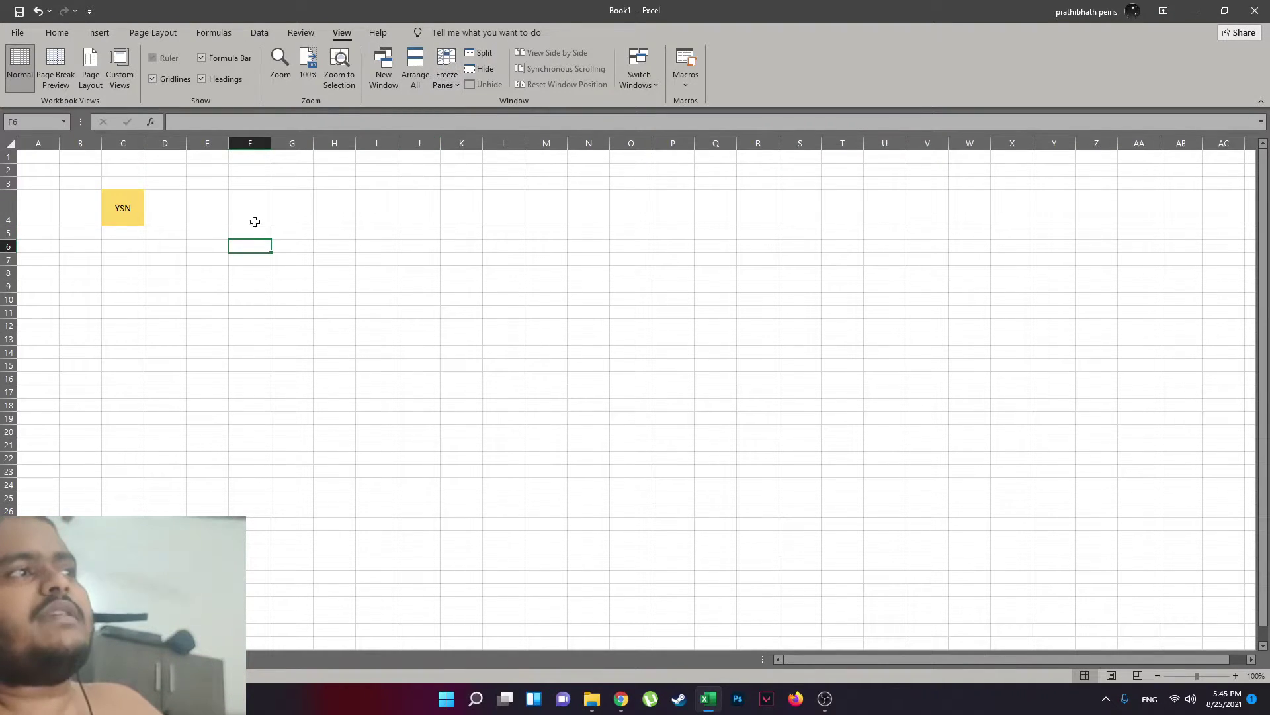
left_click_drag(223, 164, 761, 233)
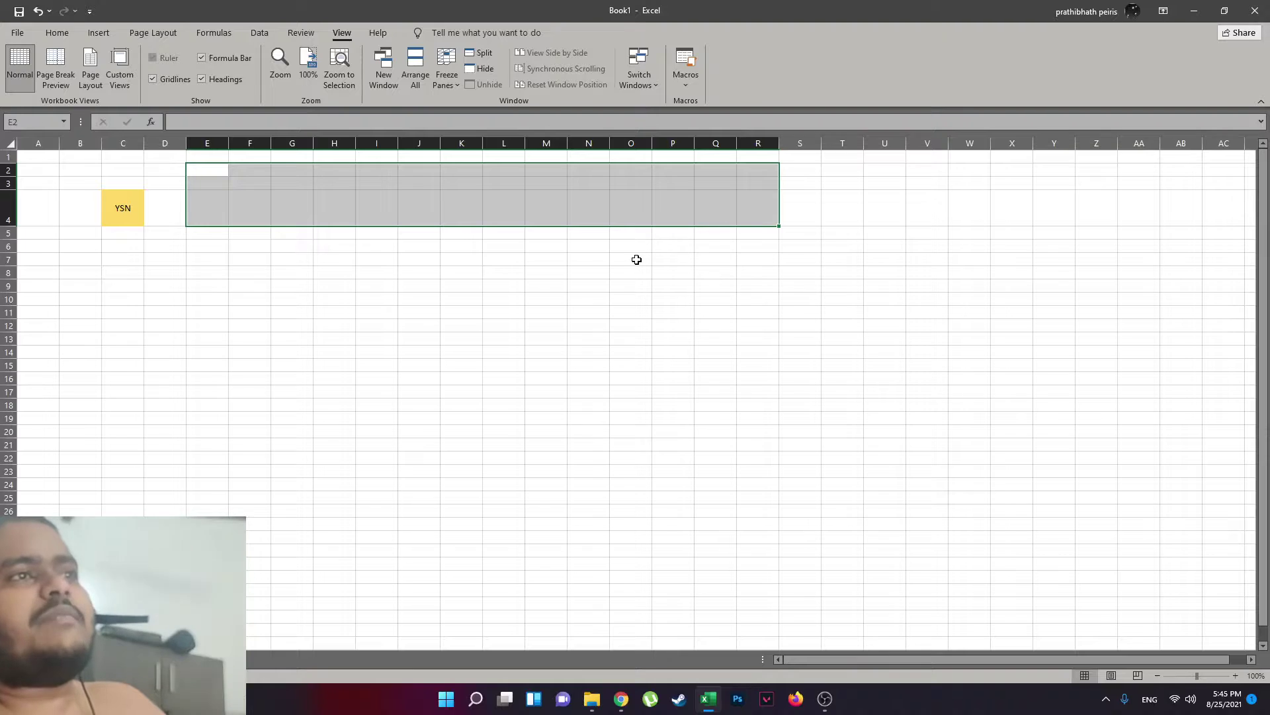
scroll(638, 268, "down", 7)
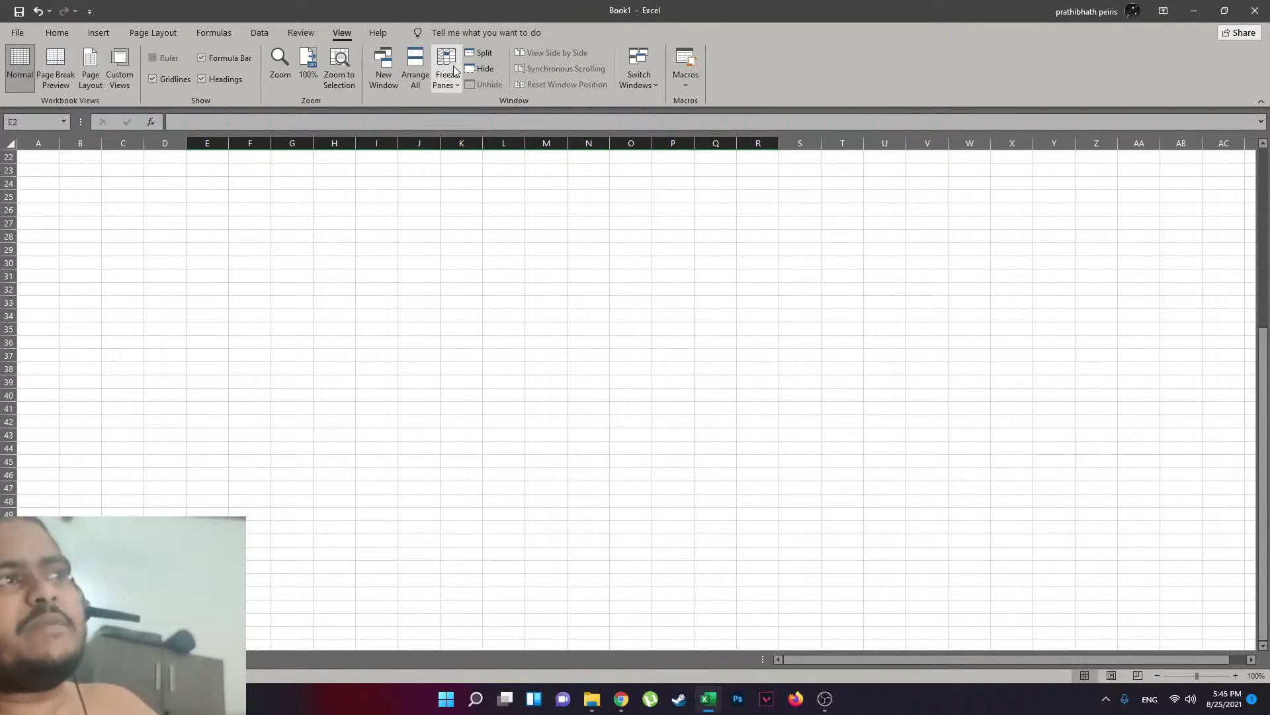
scroll(450, 211, "up", 7)
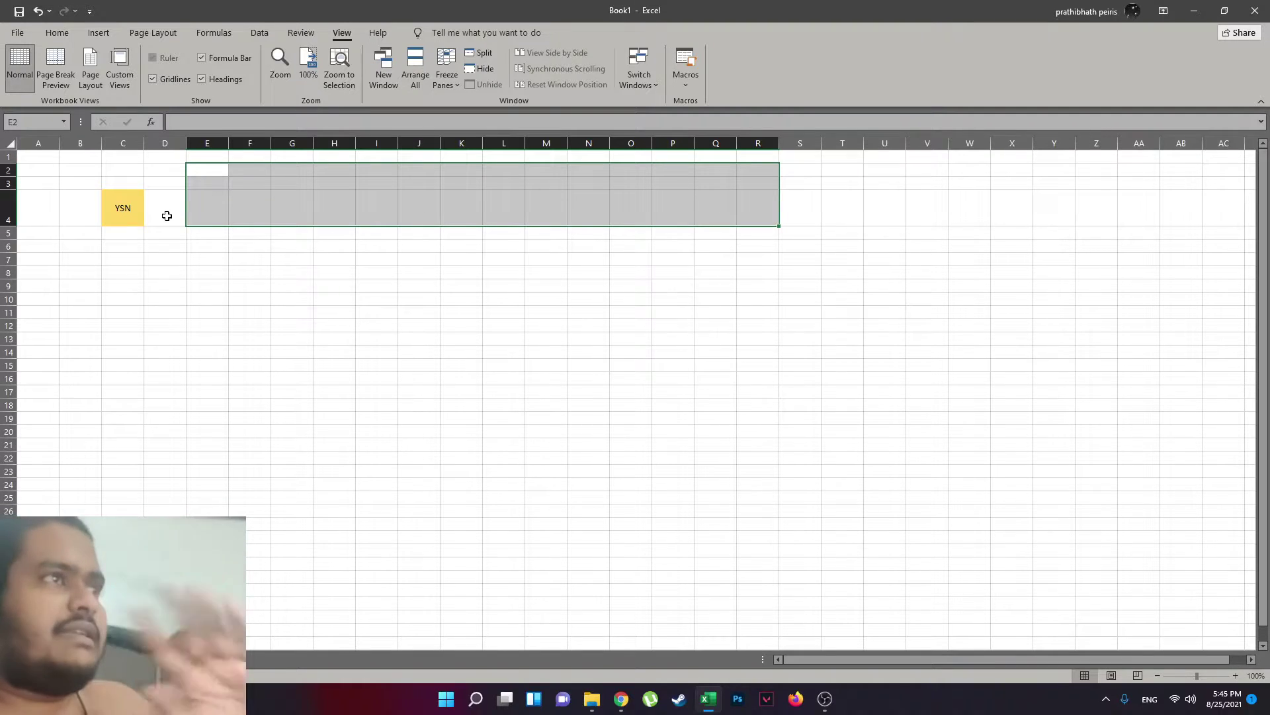
left_click(371, 37)
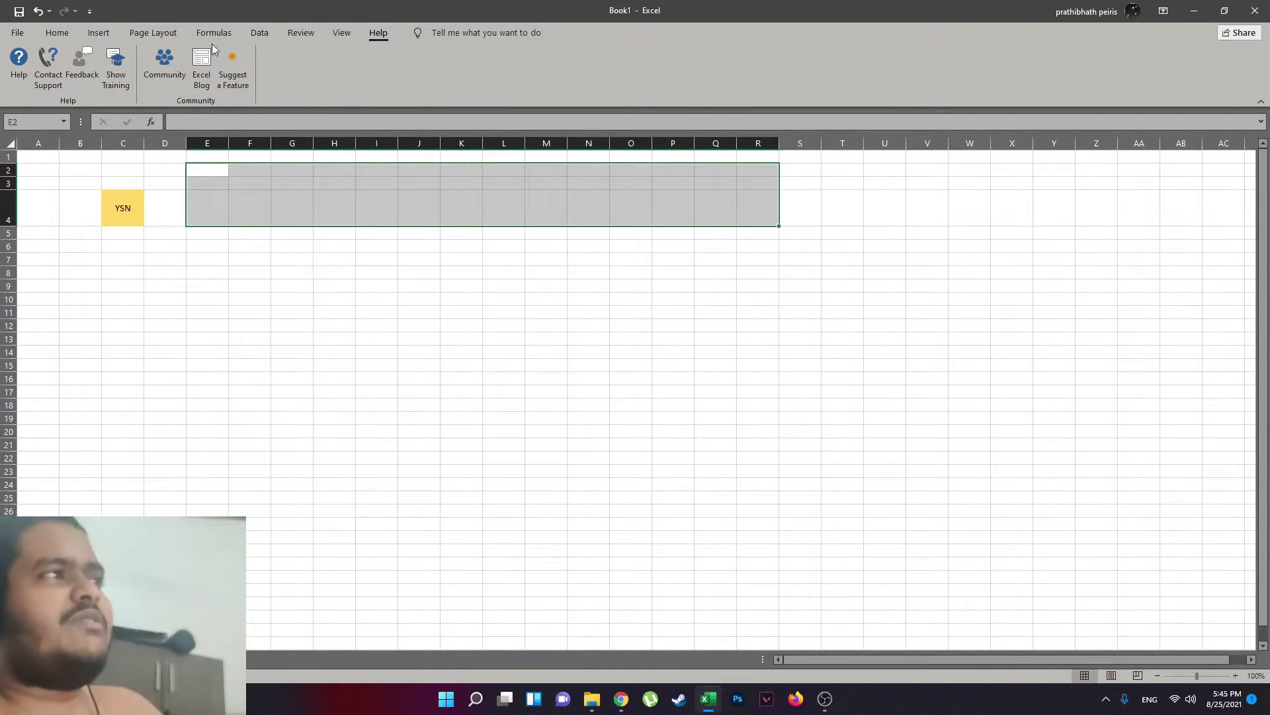
left_click(18, 33)
left_click(23, 36)
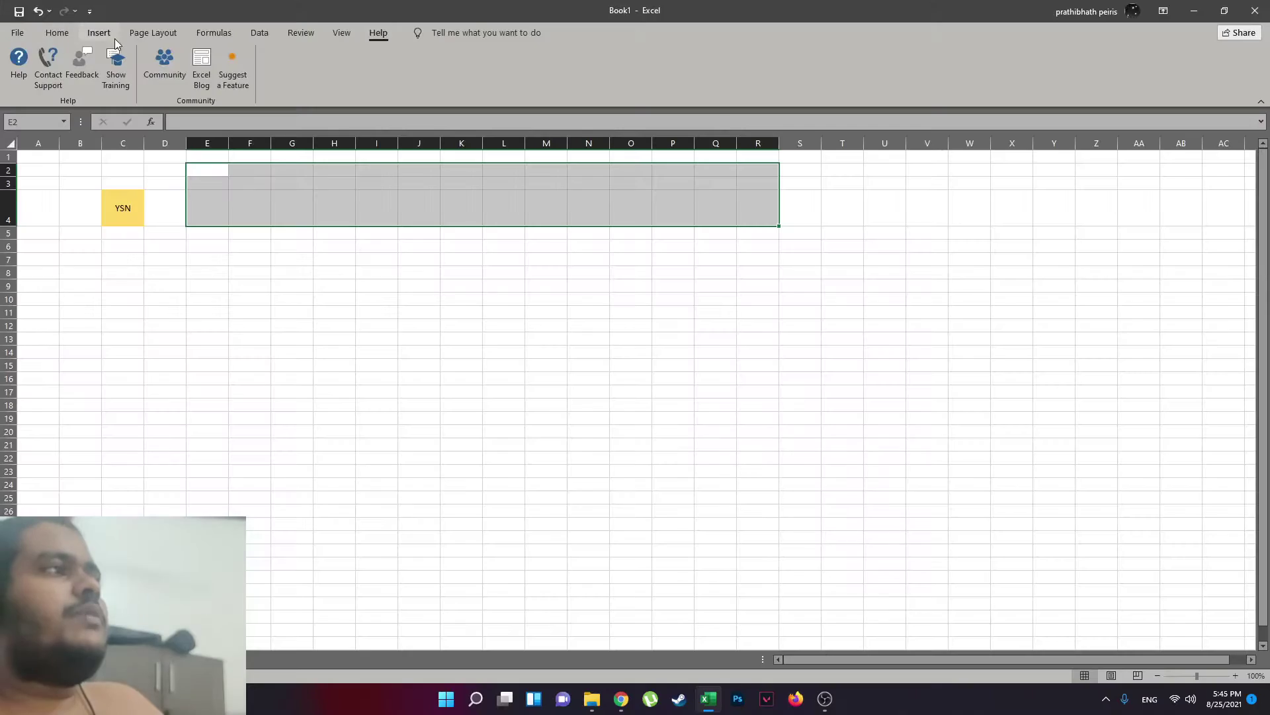
left_click(56, 34)
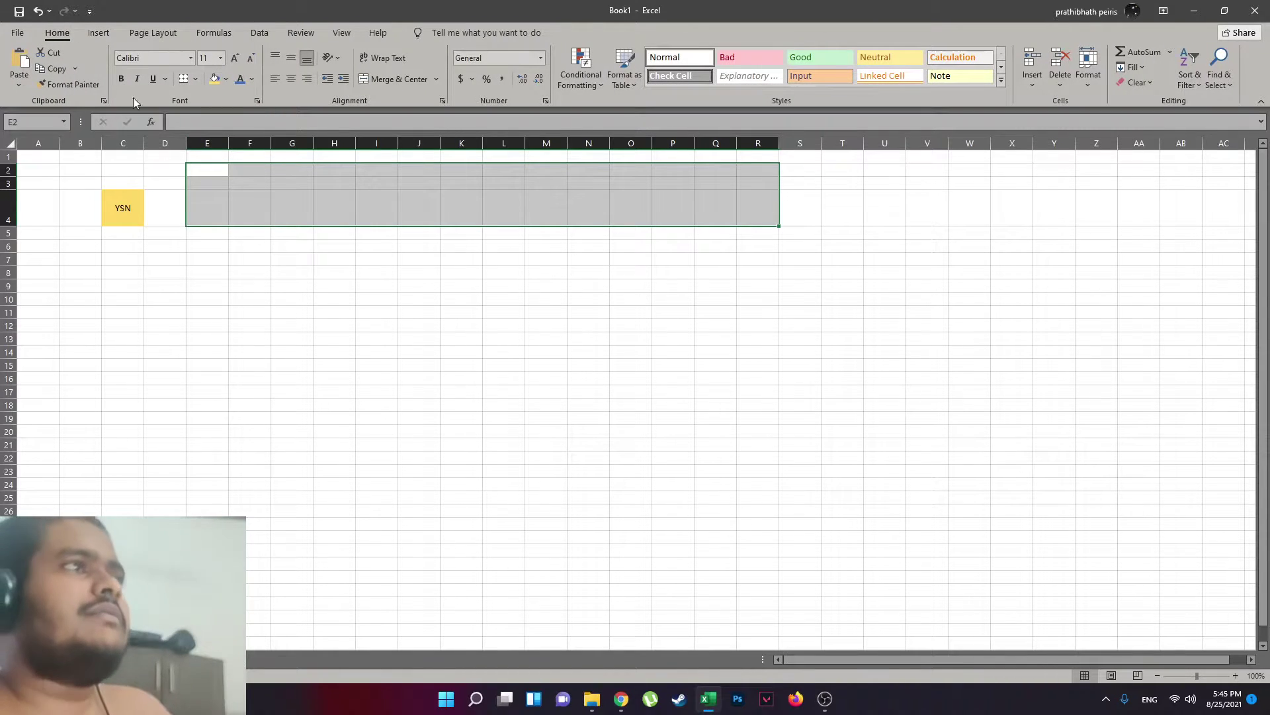
left_click(122, 212)
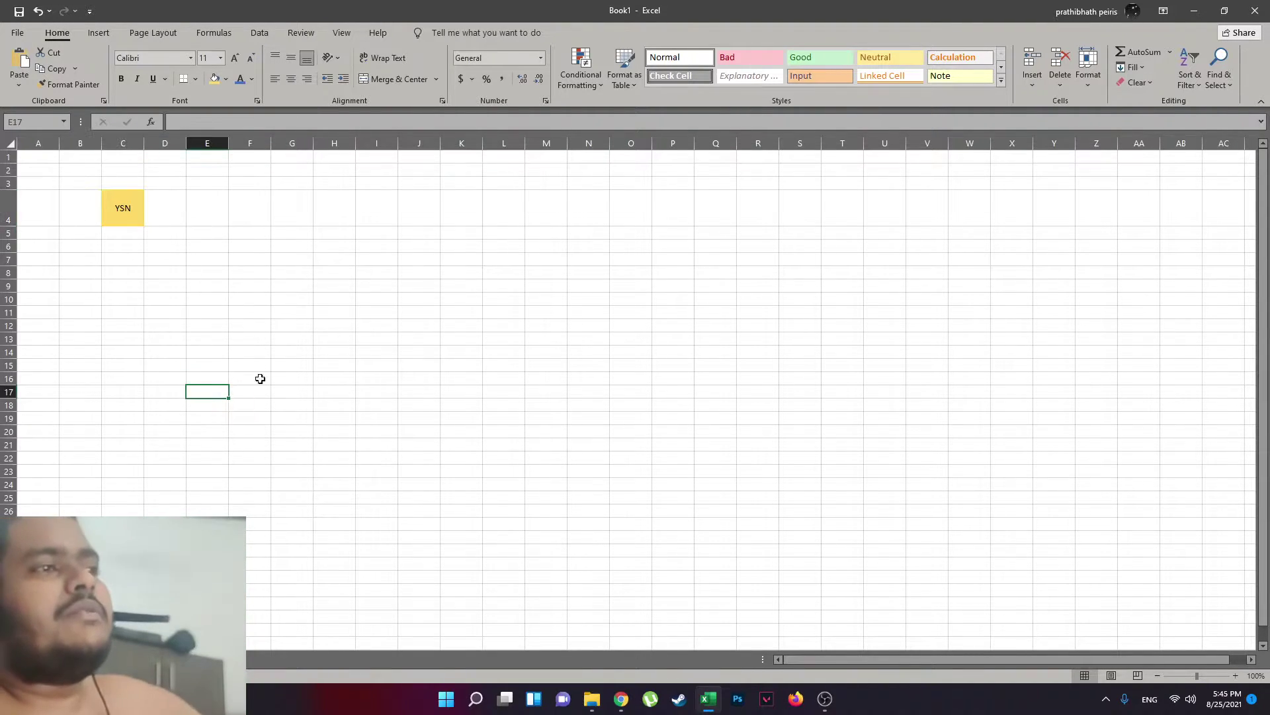
left_click(1105, 402)
left_click(783, 300)
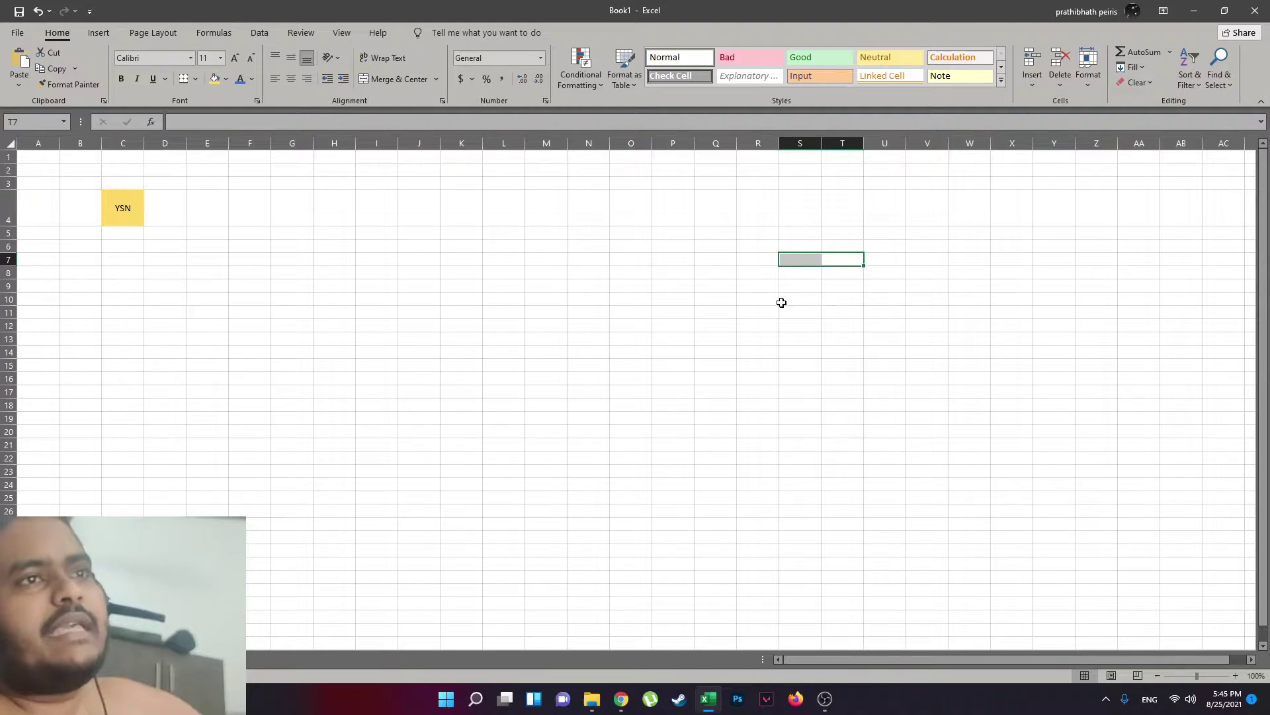
left_click(262, 401)
left_click(619, 395)
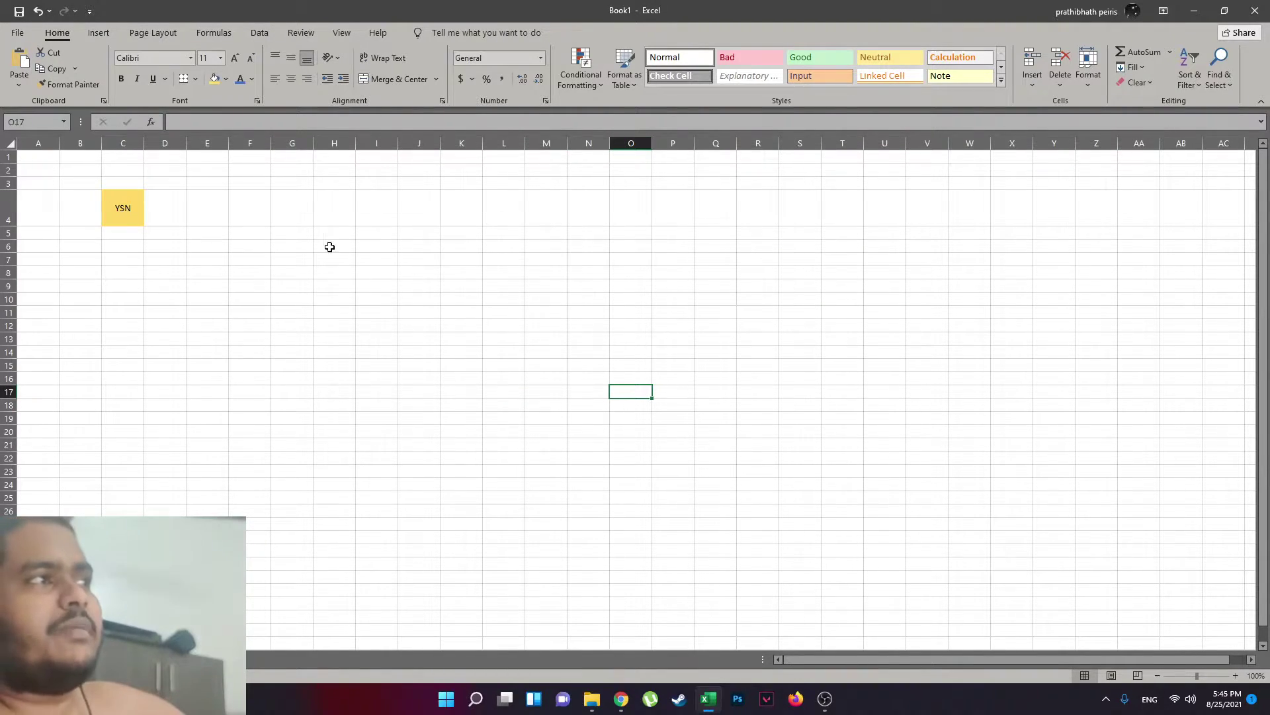
key("Left")
key("Up")
key("Up")
key("Up")
left_click(604, 400)
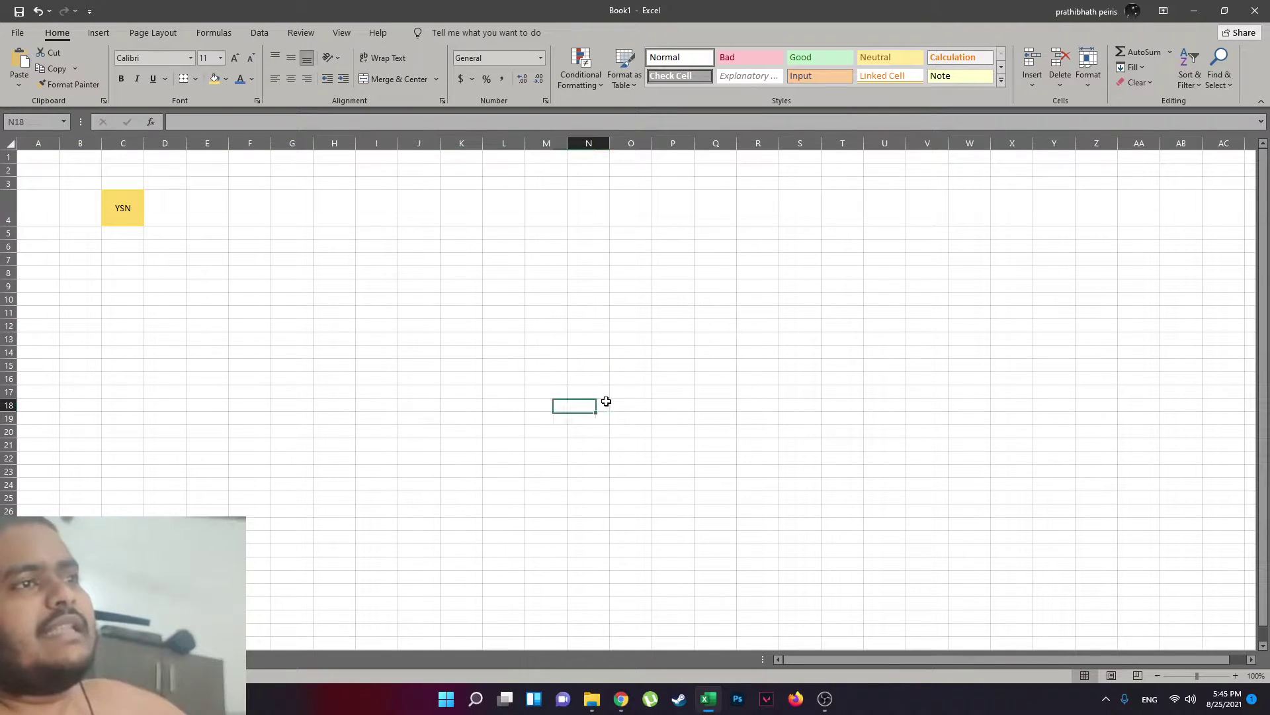
key("Up")
key("Up")
key("Up")
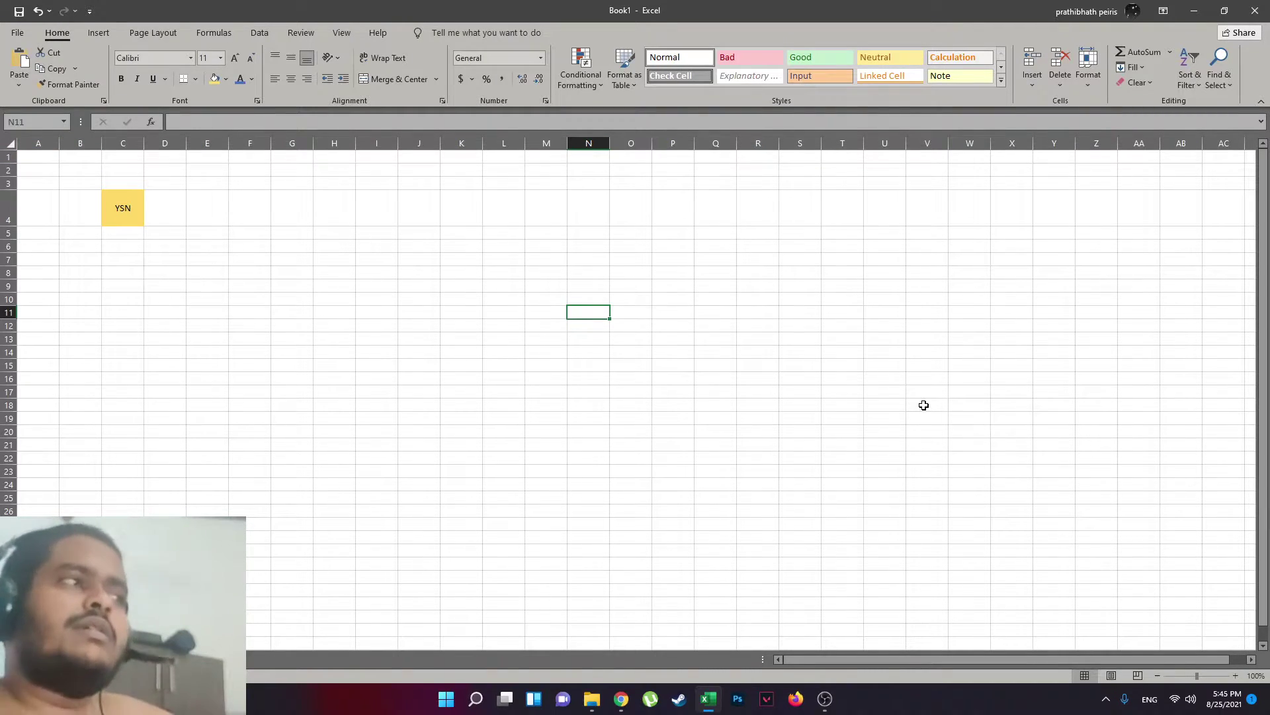
left_click(628, 273)
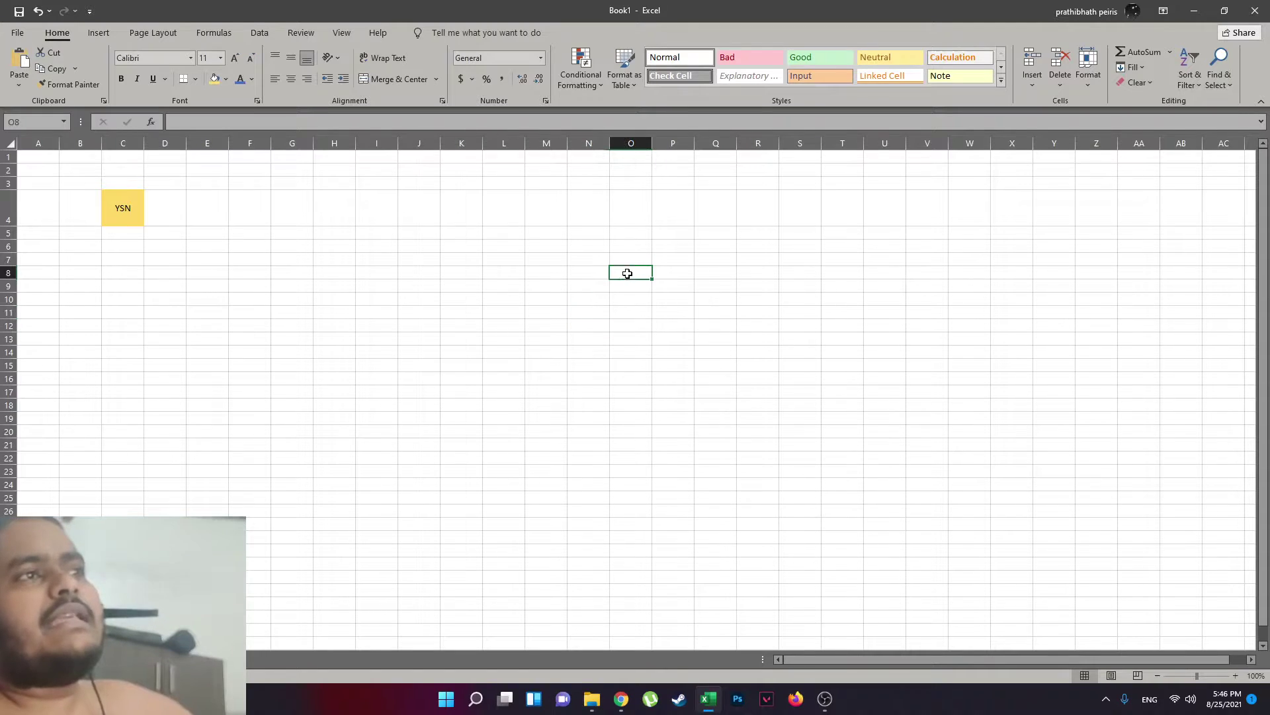
left_click(661, 407)
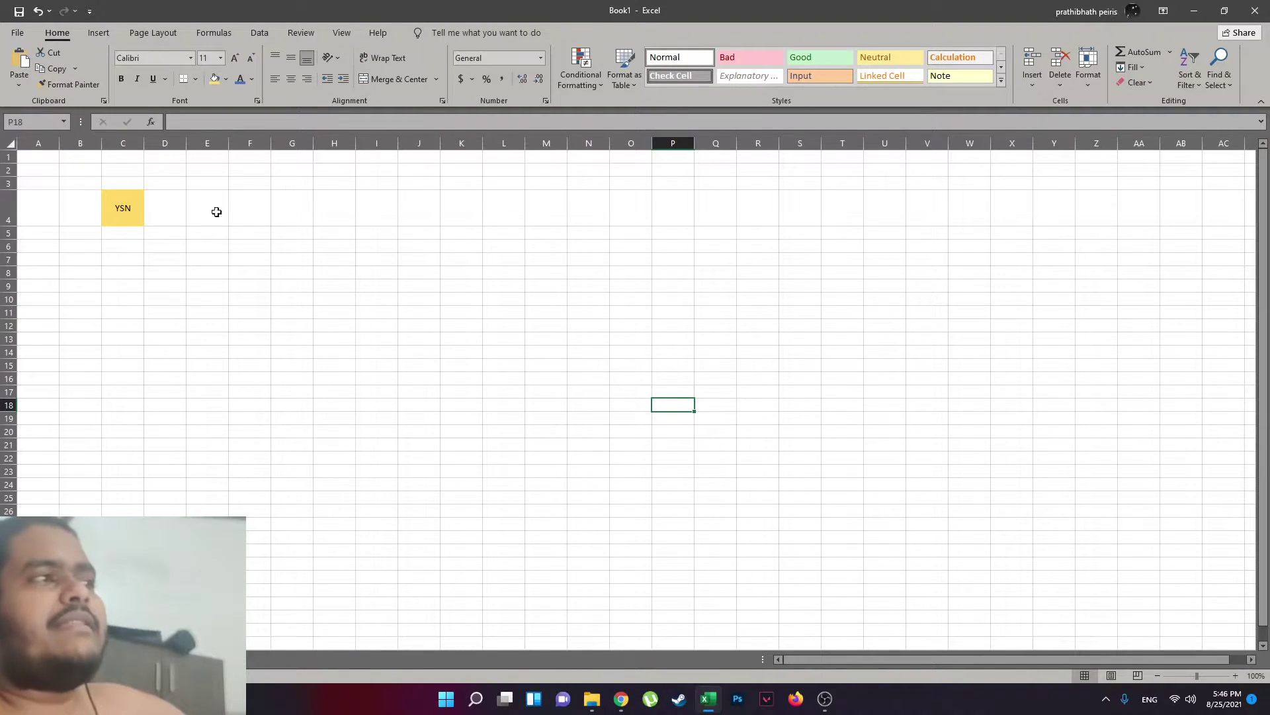
left_click(716, 340)
left_click(667, 428)
left_click(589, 379)
left_click(702, 377)
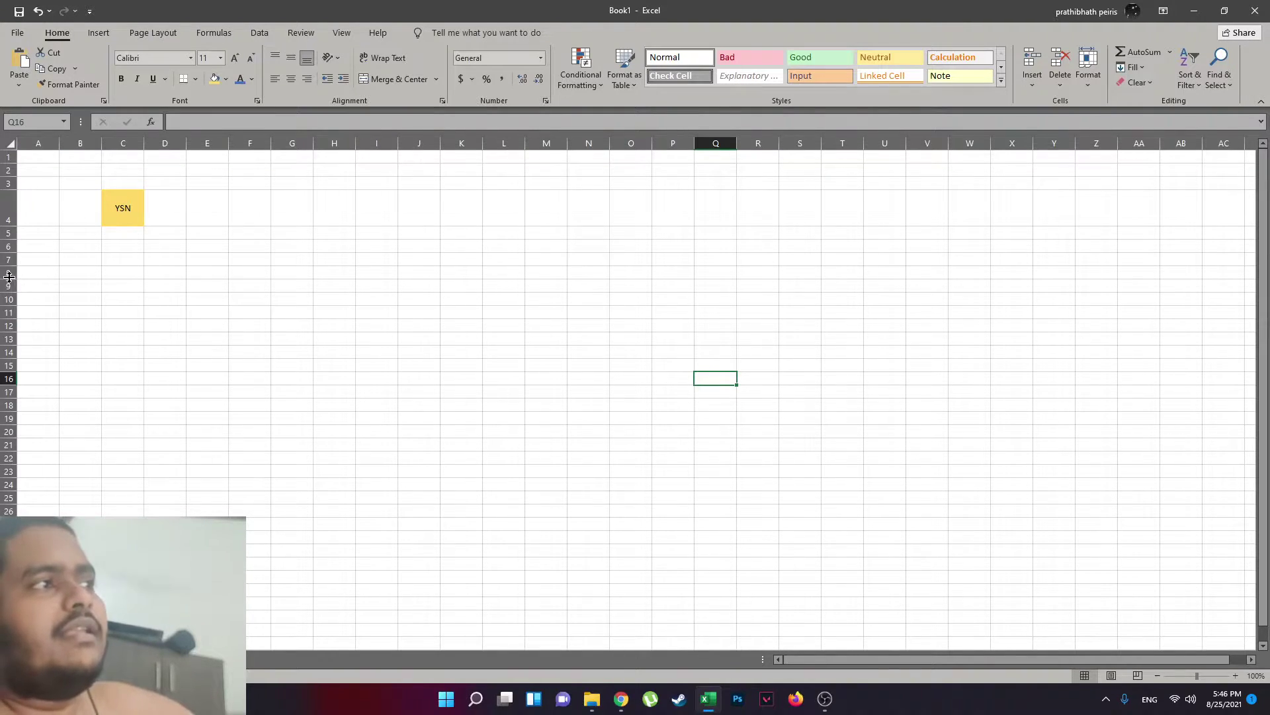
left_click(709, 339)
left_click(546, 312)
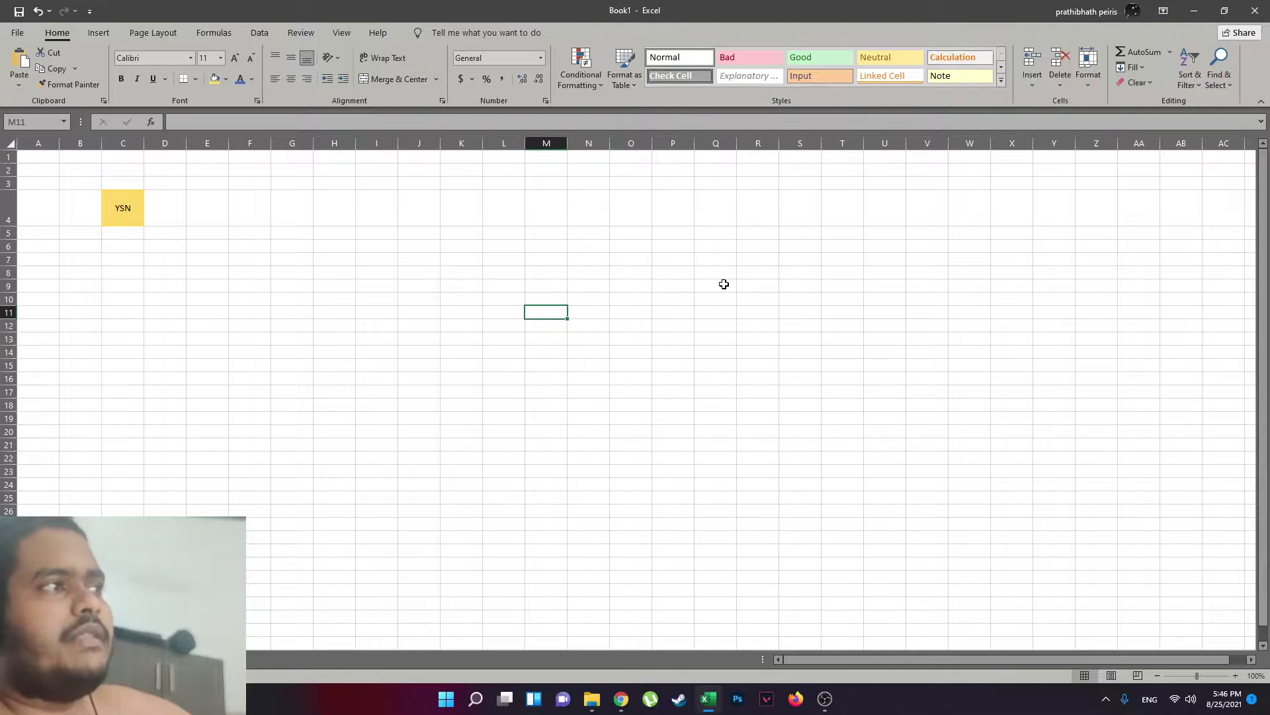
left_click(715, 405)
left_click(461, 365)
left_click(334, 259)
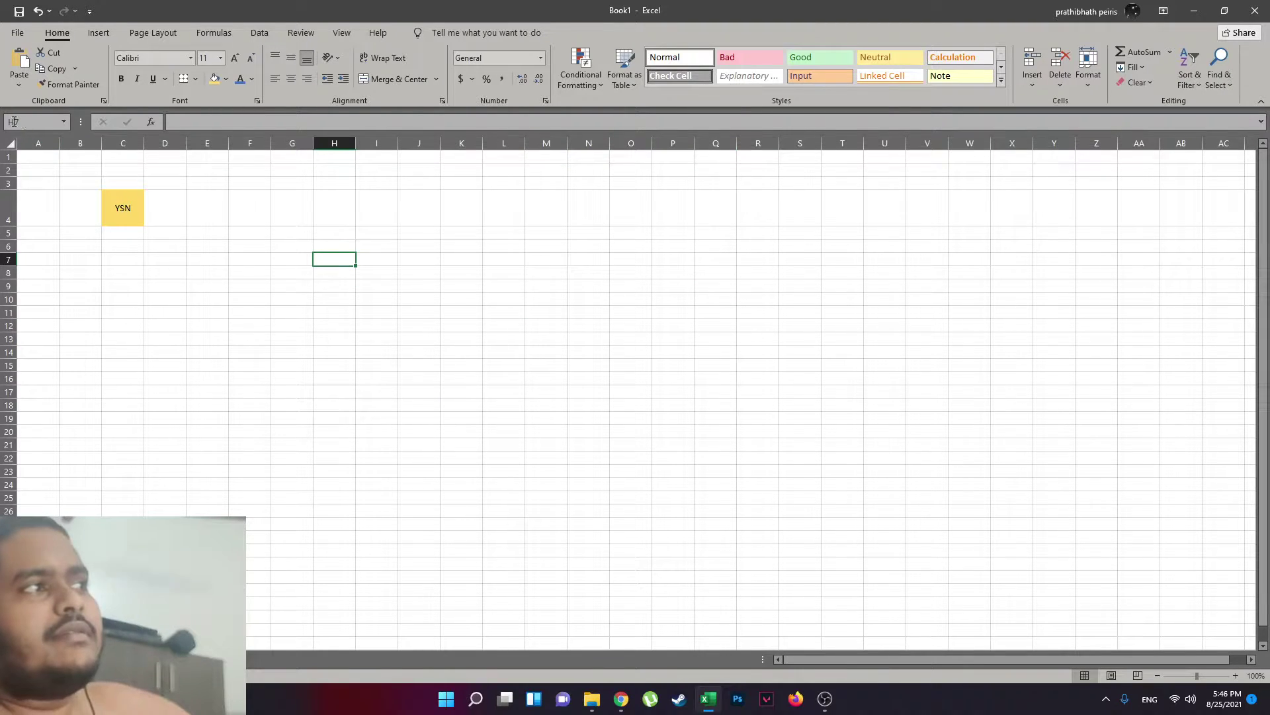
left_click(914, 336)
left_click(843, 405)
left_click(791, 443)
left_click(589, 299)
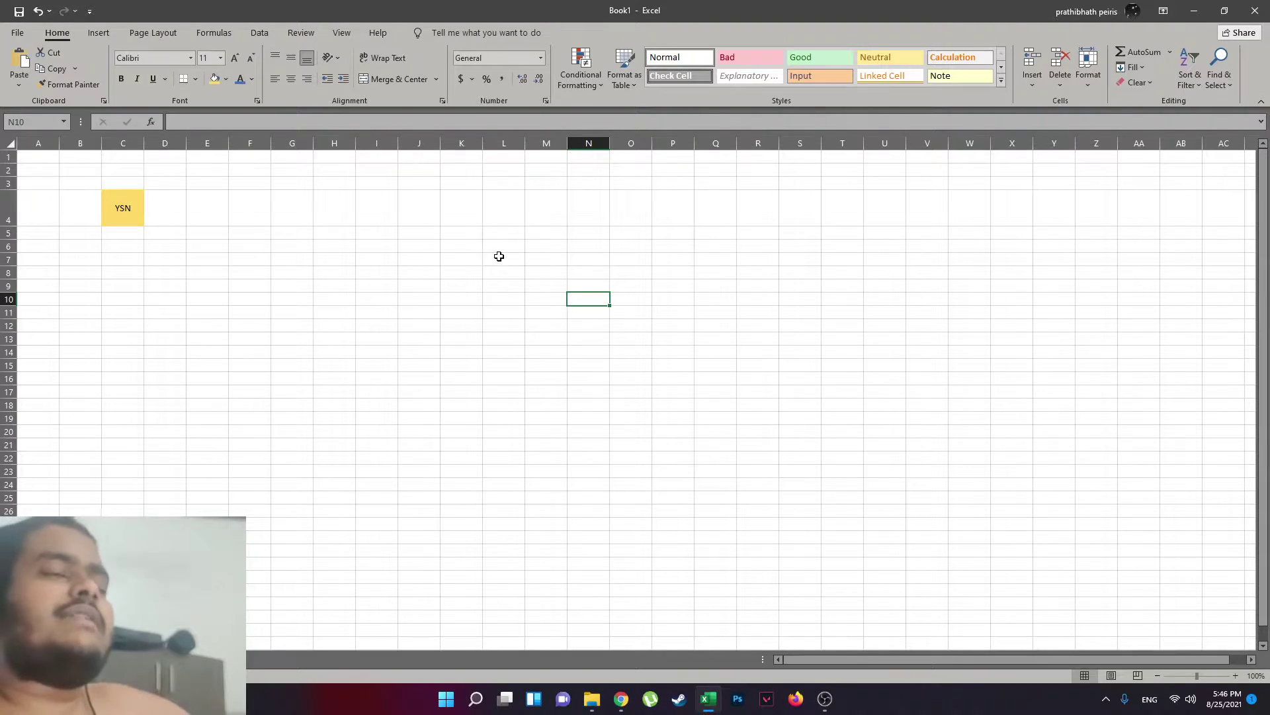
Select various empty ranges across the sheet, including the block H4:AB30.
left_click_drag(499, 256, 1030, 539)
left_click(570, 327)
left_click_drag(497, 205, 982, 510)
left_click(715, 365)
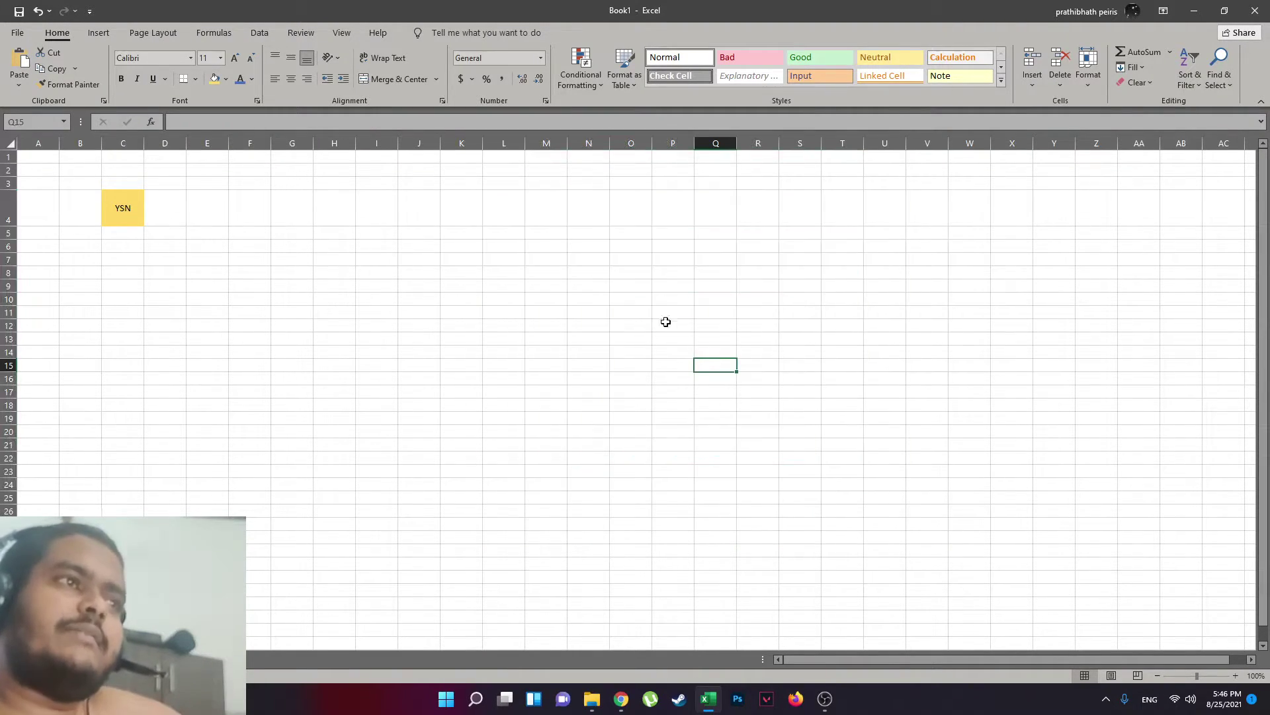
left_click_drag(492, 198, 1029, 538)
left_click(463, 259)
left_click_drag(327, 199, 1196, 563)
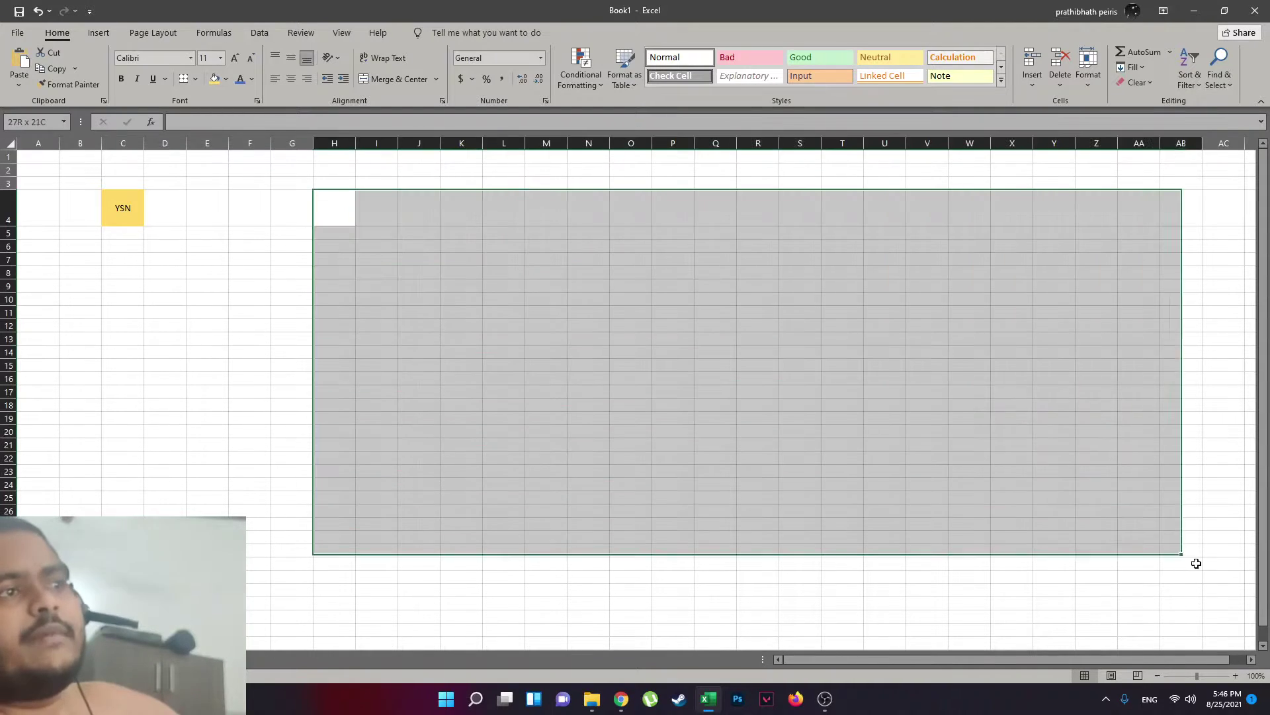
left_click_drag(755, 471, 827, 522)
Select J8:X27 and a few cells, then autofit row 4 back to standard height.
left_click(533, 339)
mouse_move(417, 272)
left_mouse_down()
mouse_move(1211, 635)
mouse_move(960, 482)
left_mouse_up()
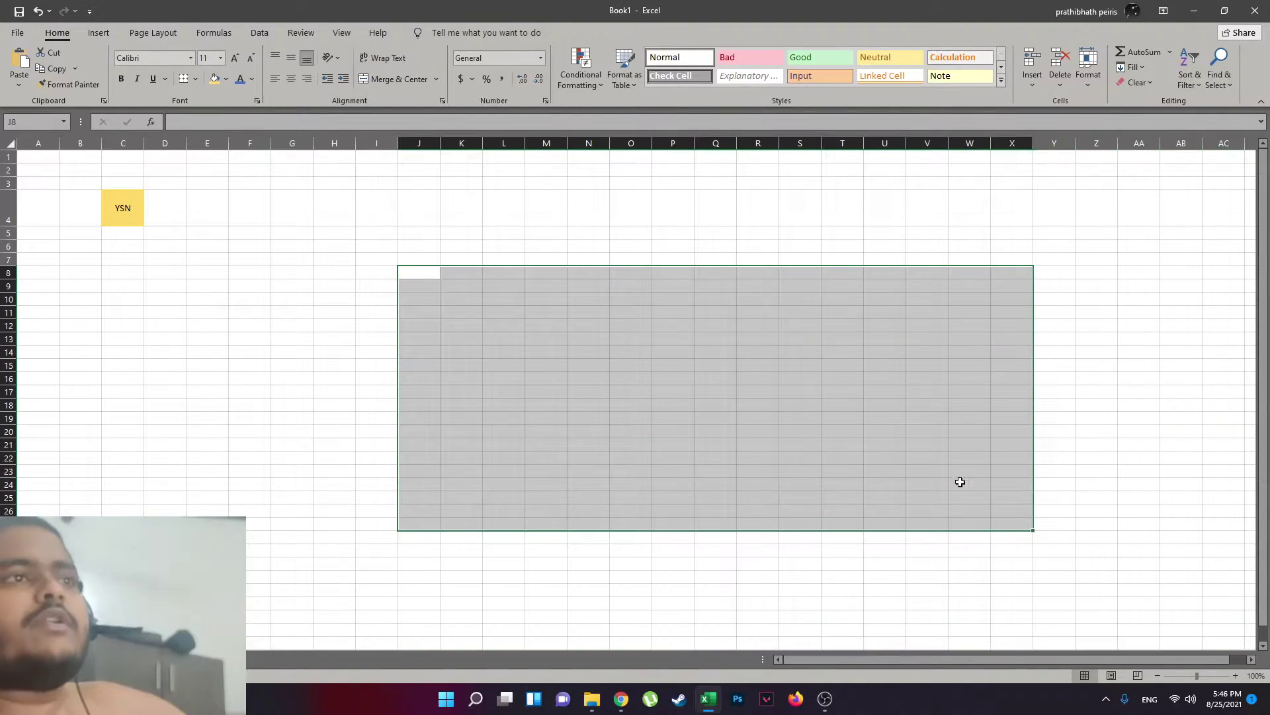
mouse_move(715, 312)
left_mouse_down()
mouse_move(757, 351)
mouse_move(757, 312)
left_mouse_up()
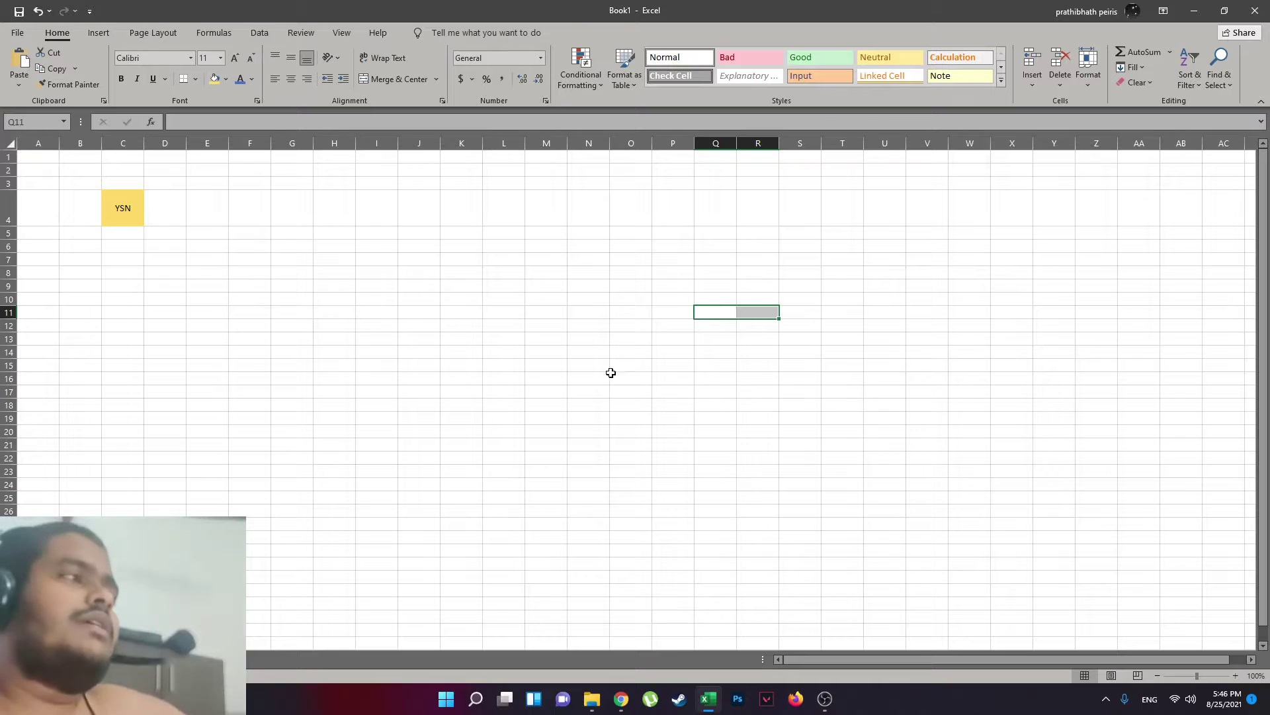
left_click(308, 257)
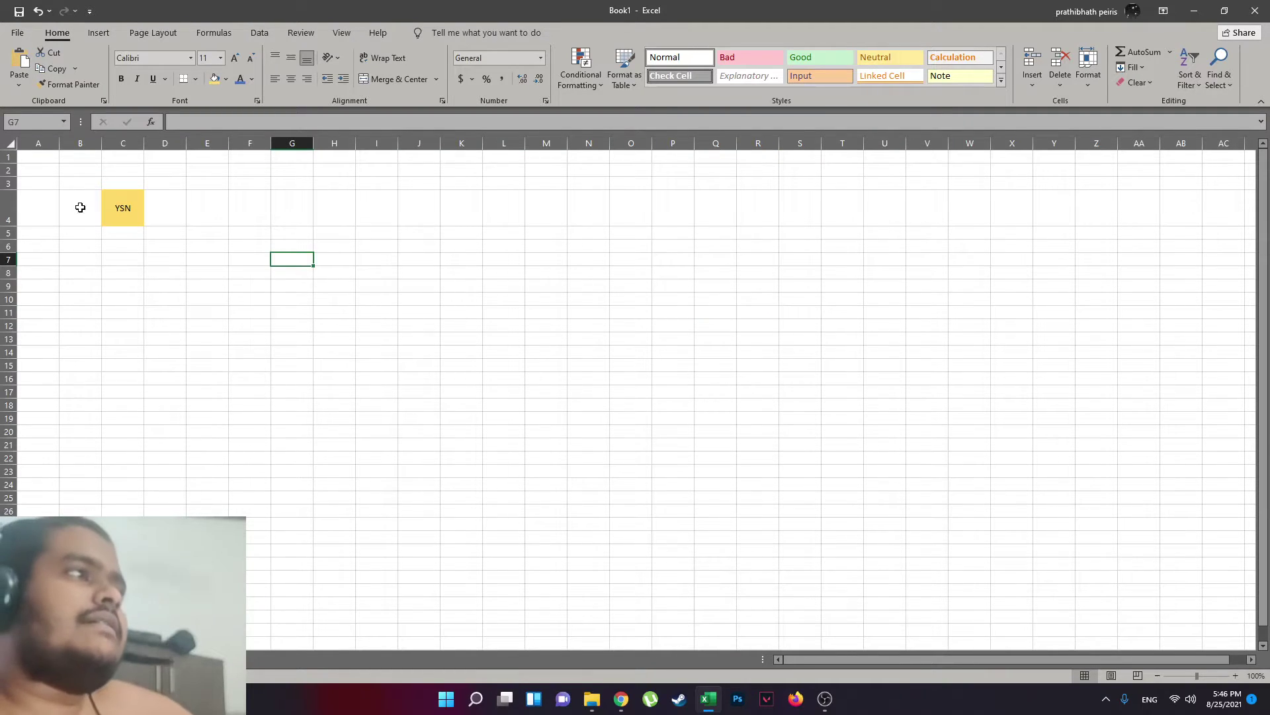
double_click(10, 226)
left_click(429, 278)
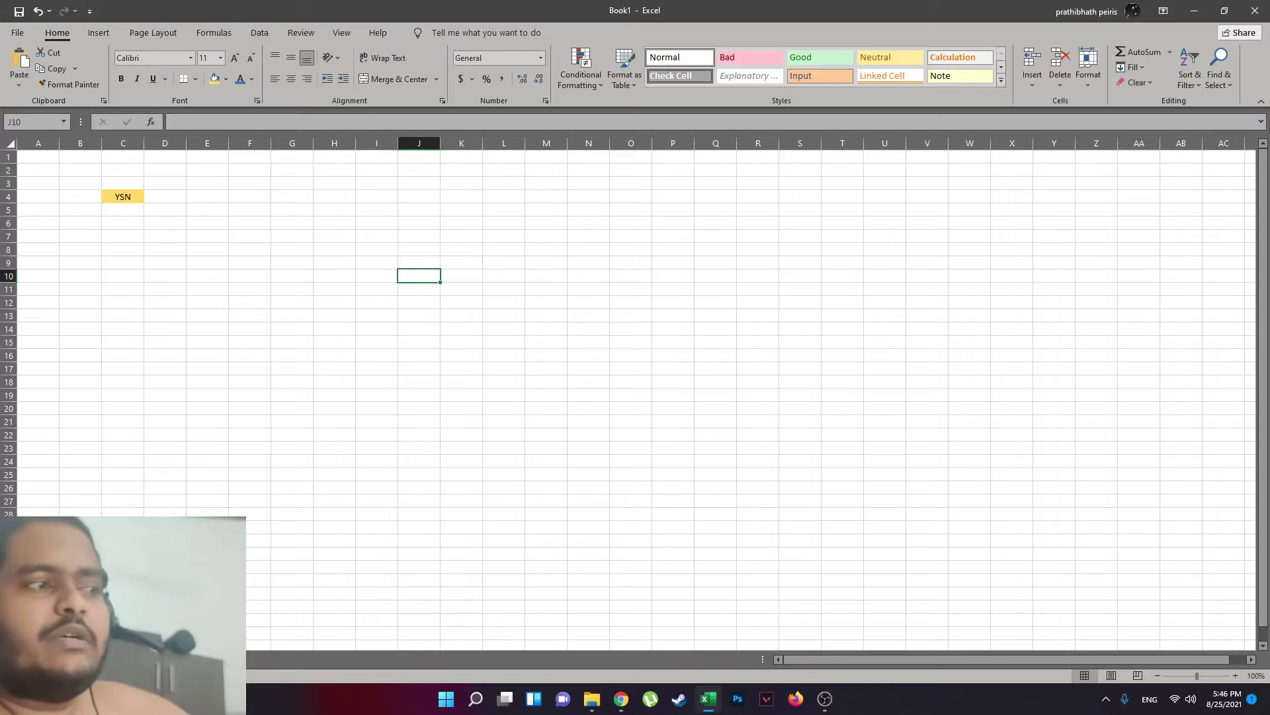
Colour the ROBINHOOD ENTERPRISES sheet tab, then return to the YSN sheet and select F8.
left_click(130, 659)
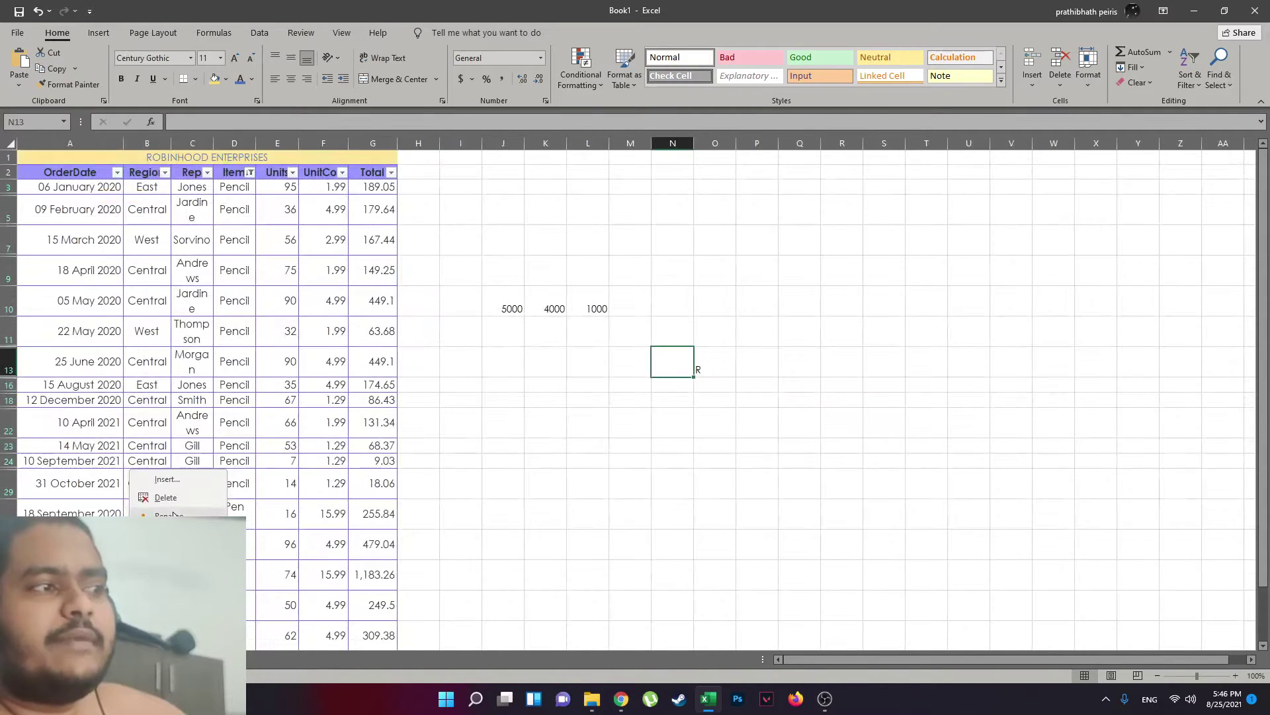
right_click(130, 659)
mouse_move(169, 531)
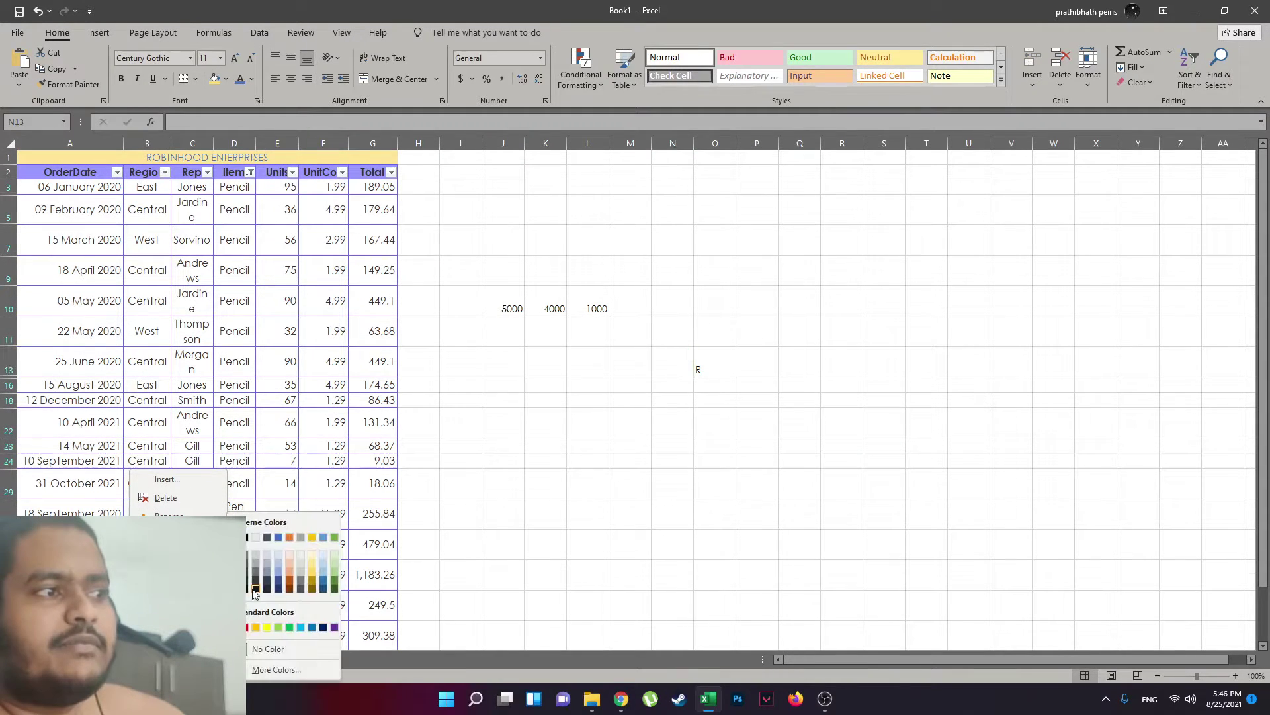
left_click(249, 627)
left_click(79, 659)
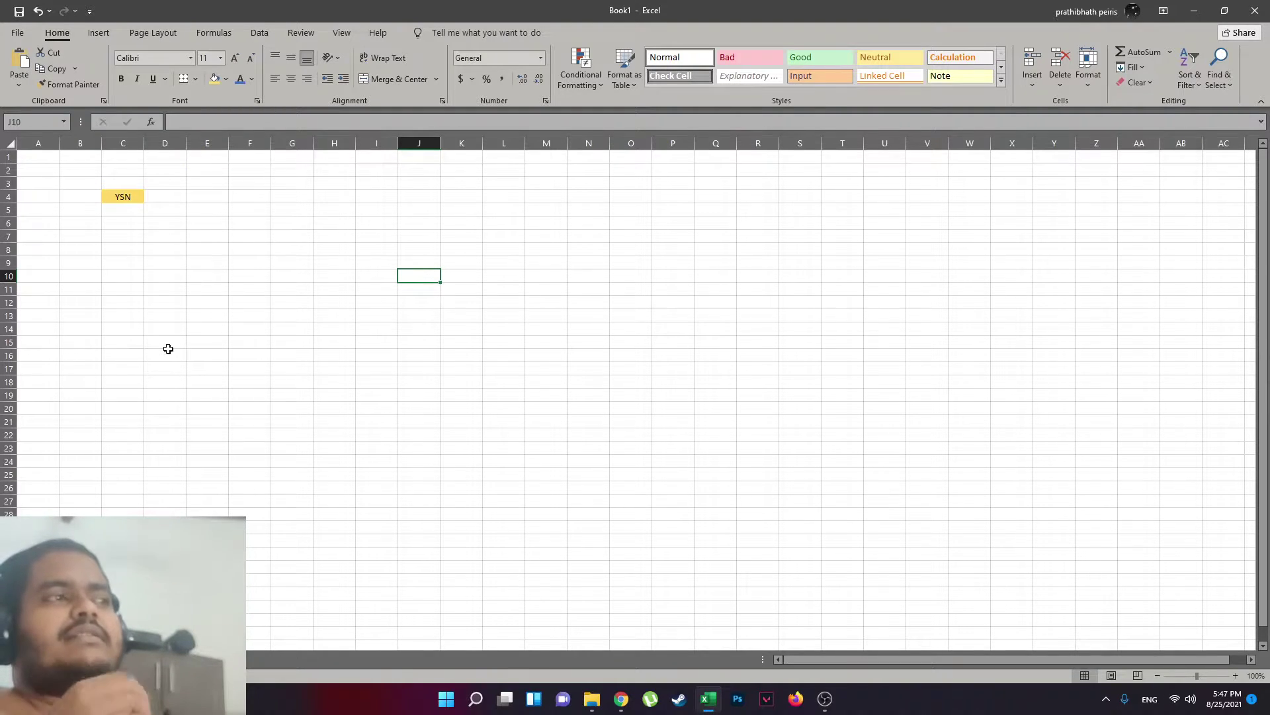
left_click(244, 255)
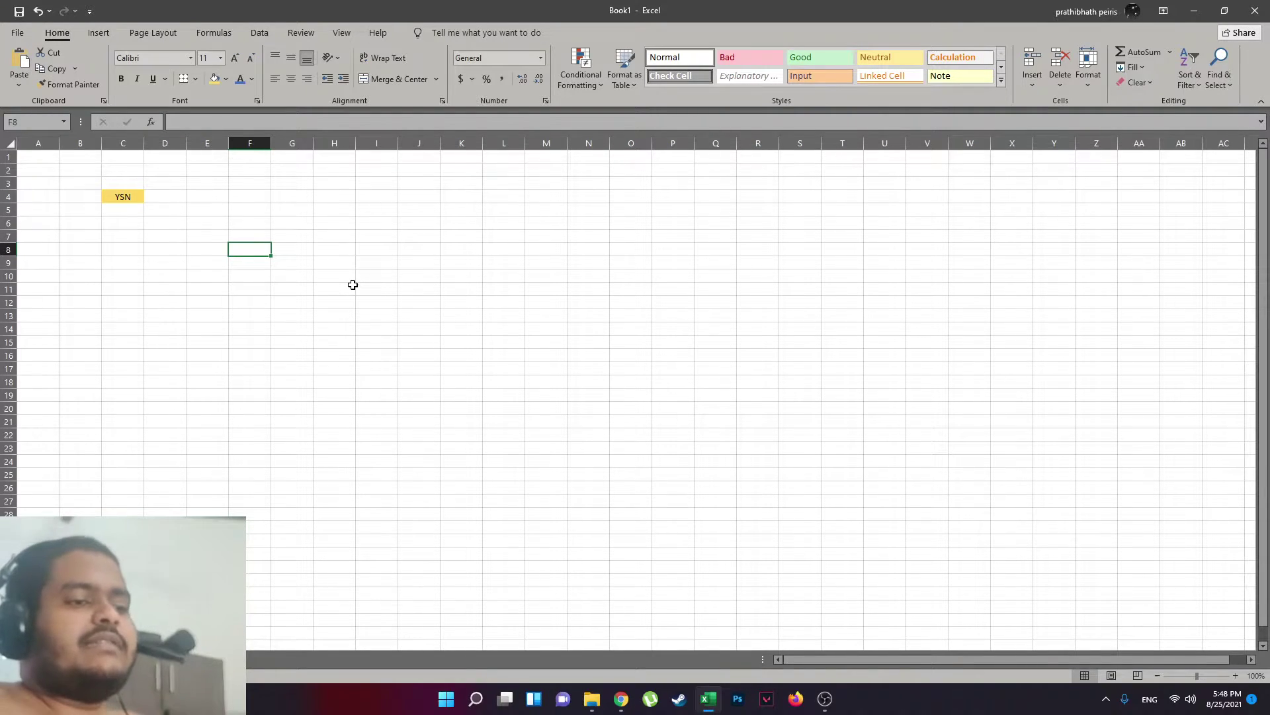
Open the VBA editor, then close it and return to the ROBINHOOD ENTERPRISES sheet.
key("alt+F11")
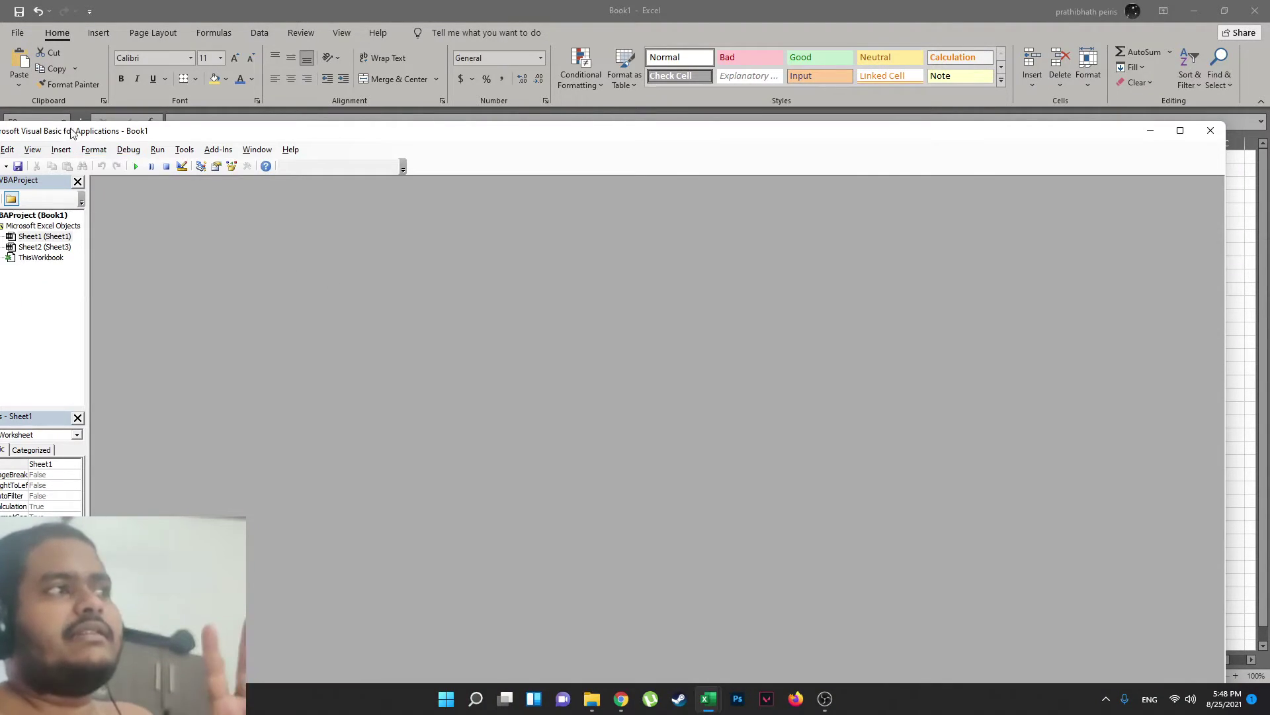
left_click_drag(116, 131, 291, 121)
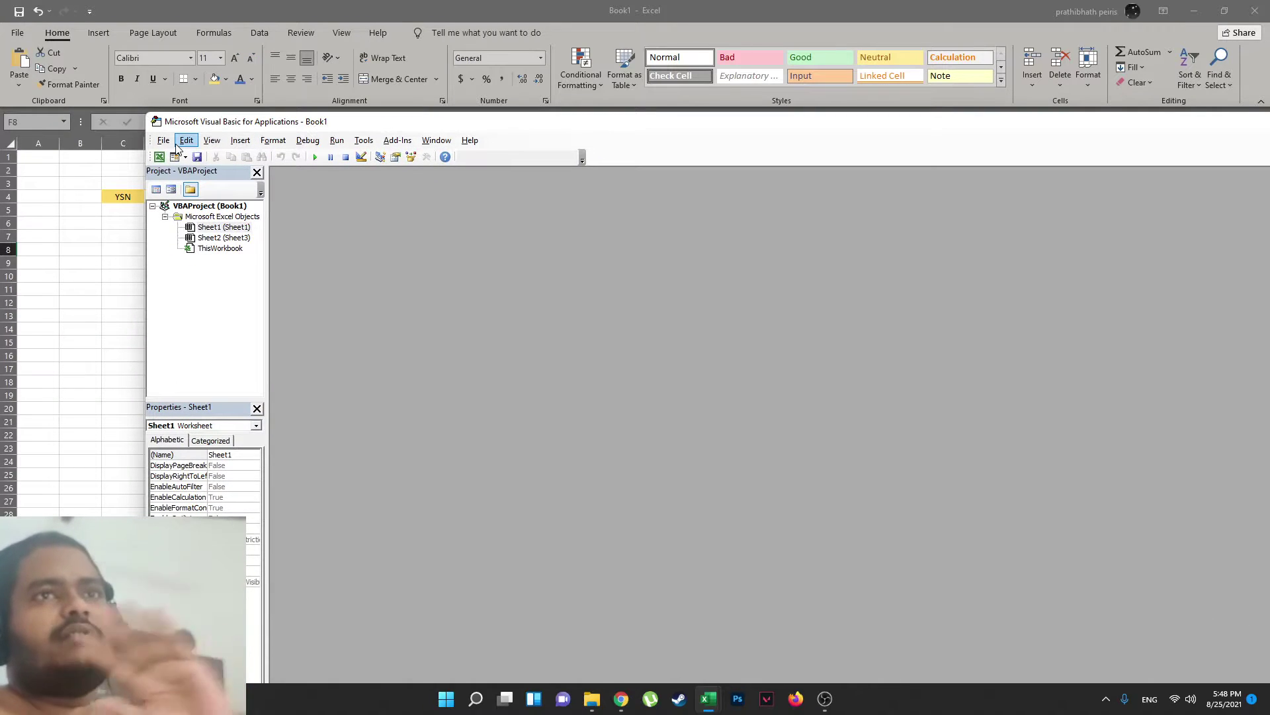
left_click(163, 140)
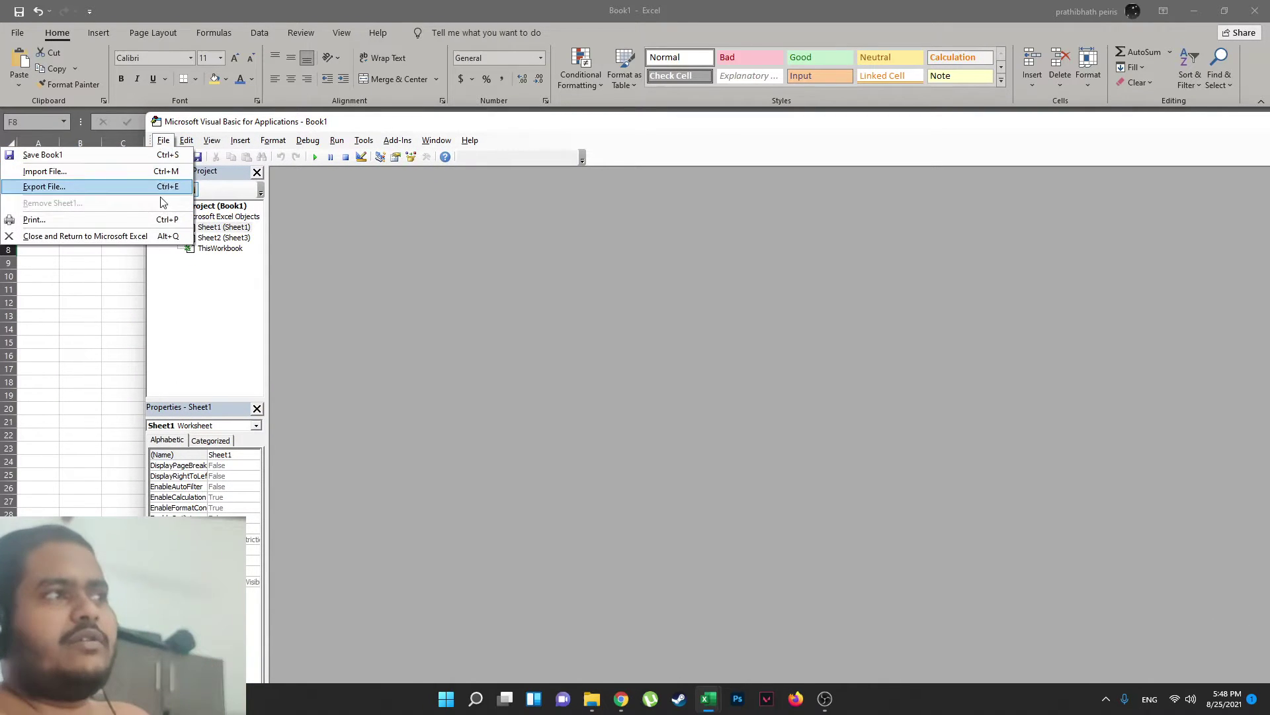
left_click(99, 236)
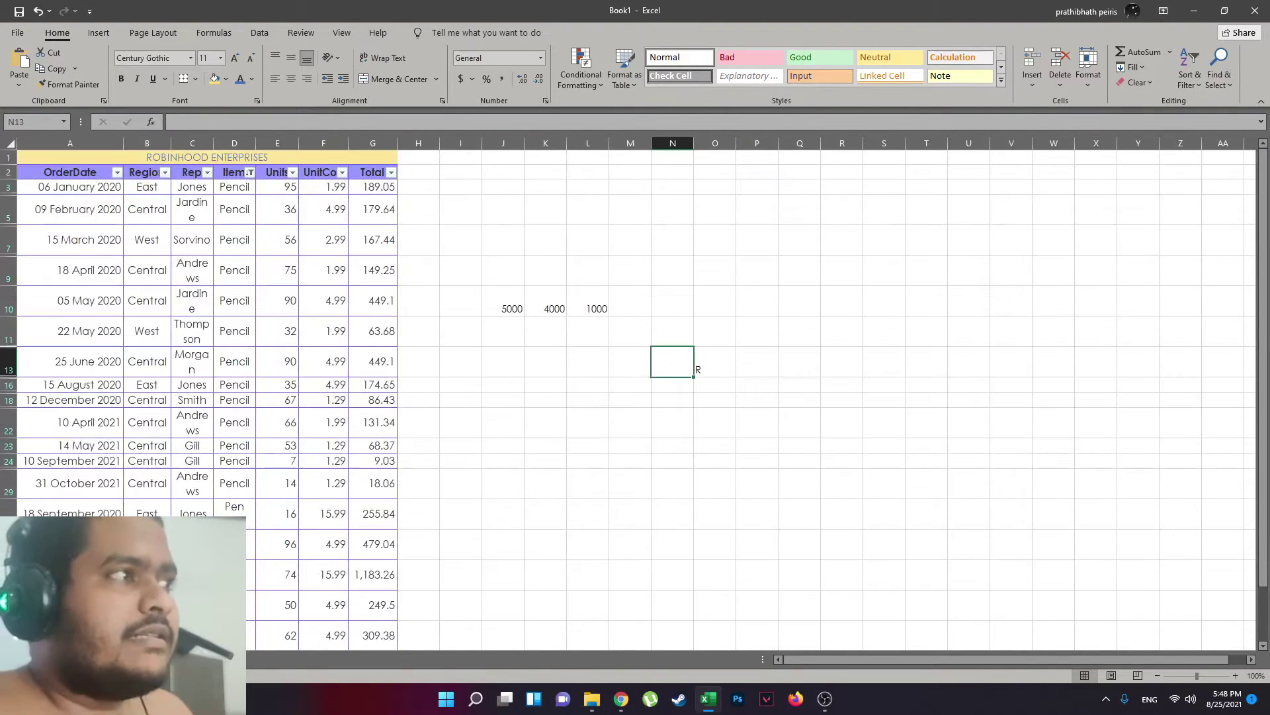
left_click(622, 698)
left_click(79, 11)
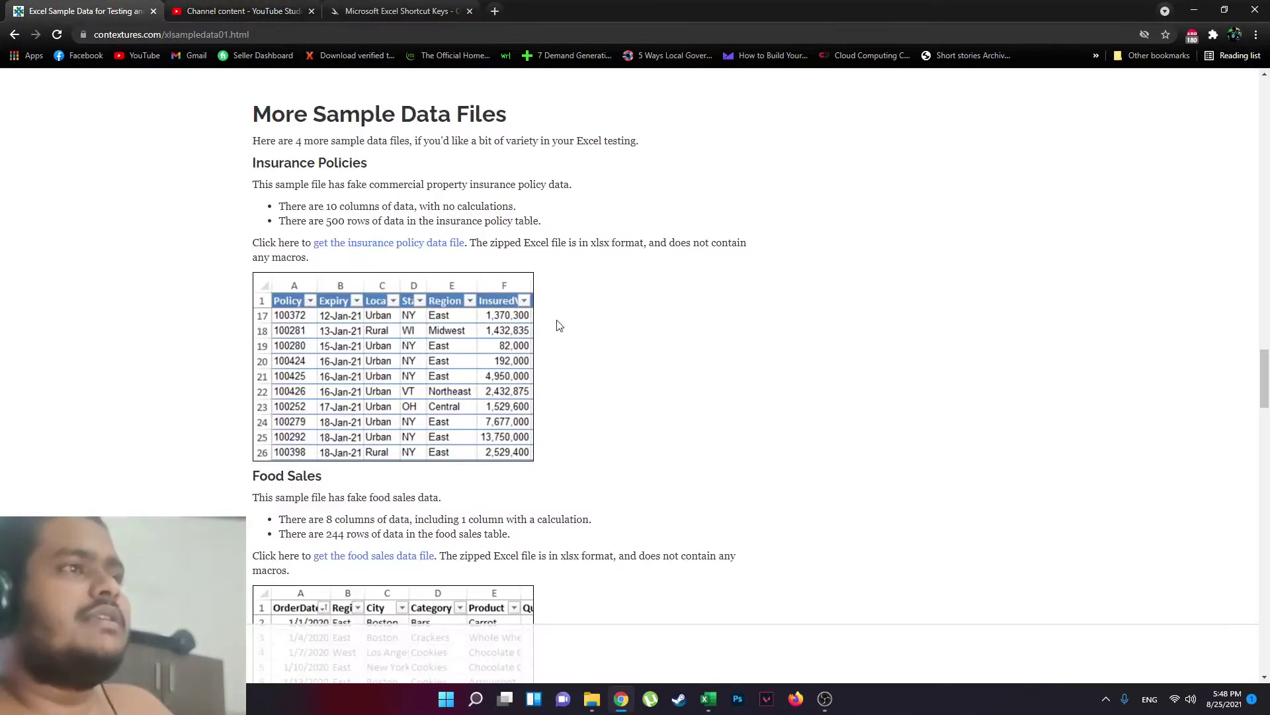
scroll(371, 355, "down", 3)
scroll(439, 346, "down", 5)
scroll(471, 334, "up", 10)
scroll(471, 335, "up", 10)
key("ctrl+a")
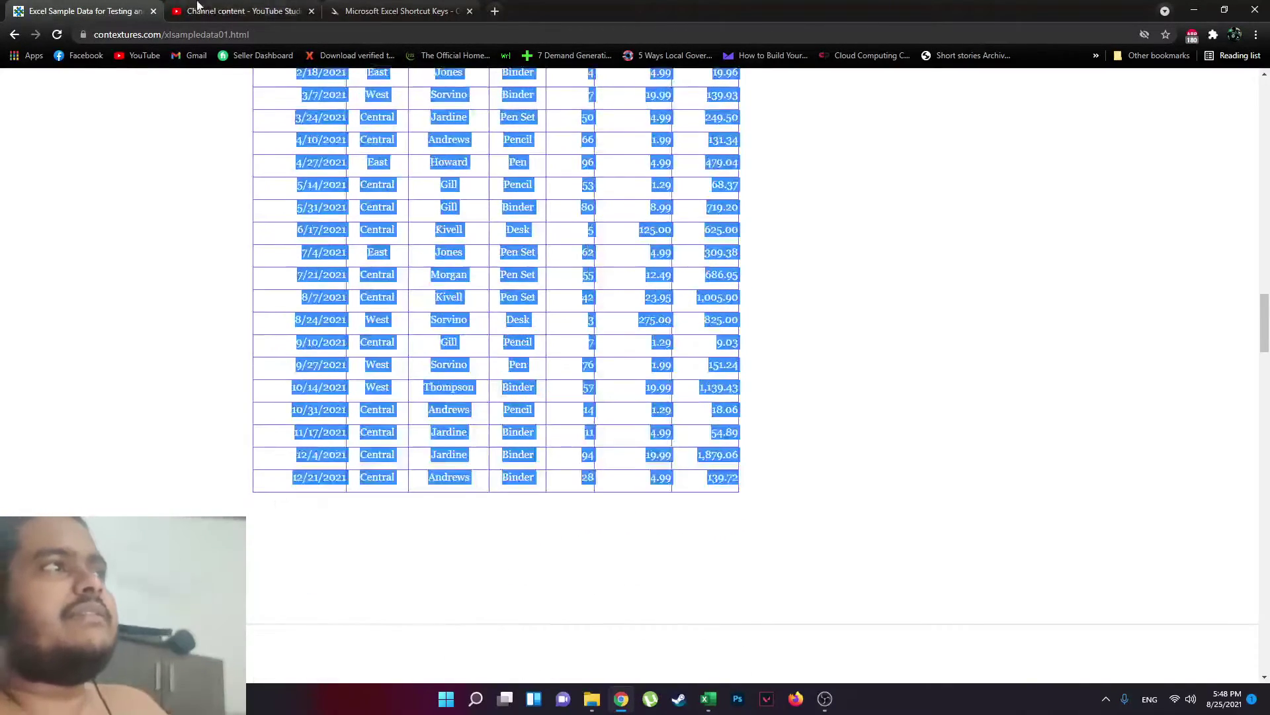
left_click(567, 239)
scroll(561, 249, "down", 10)
scroll(562, 249, "down", 8)
scroll(631, 293, "up", 2)
scroll(631, 292, "up", 3)
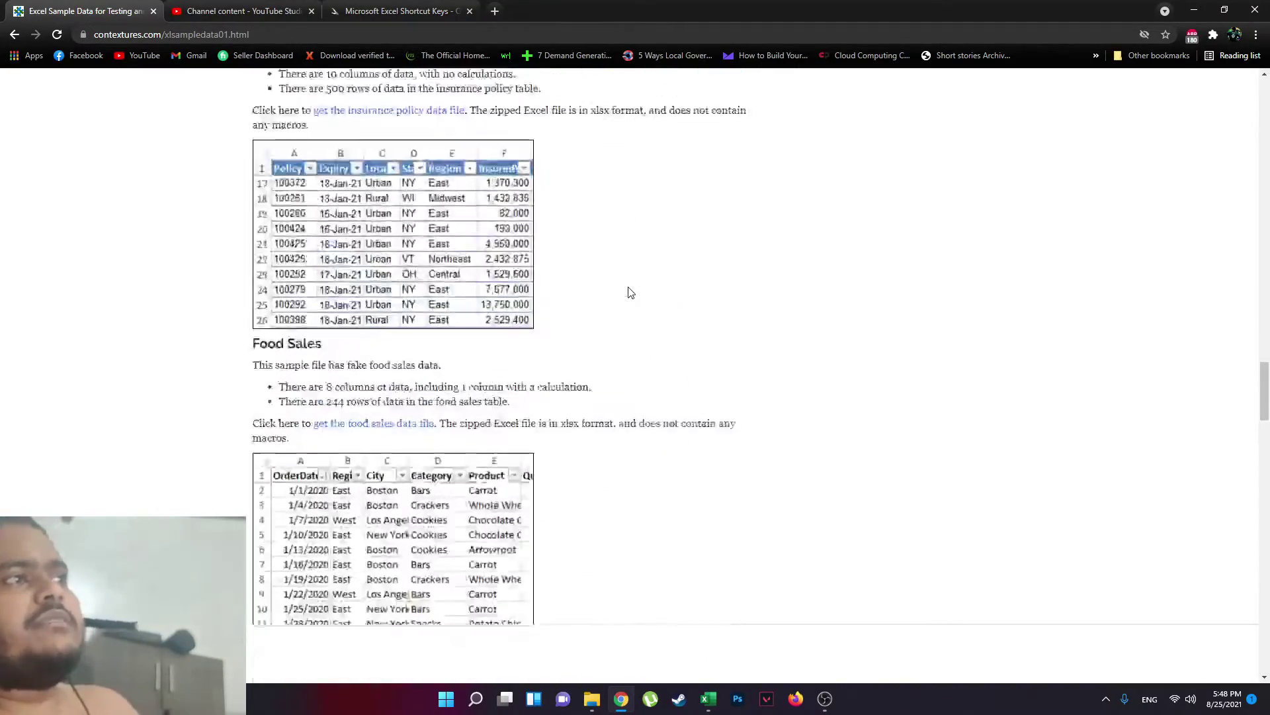
left_click_drag(587, 270, 546, 248)
scroll(588, 270, "up", 5)
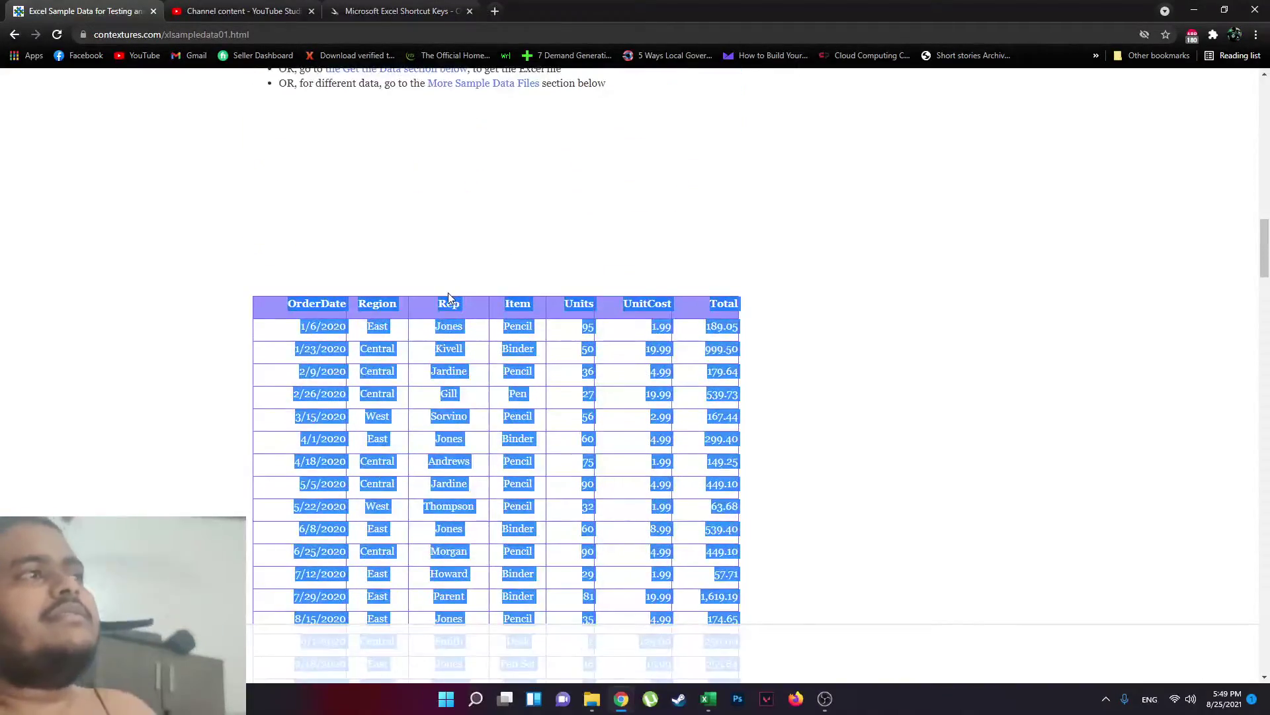
scroll(449, 298, "down", 3)
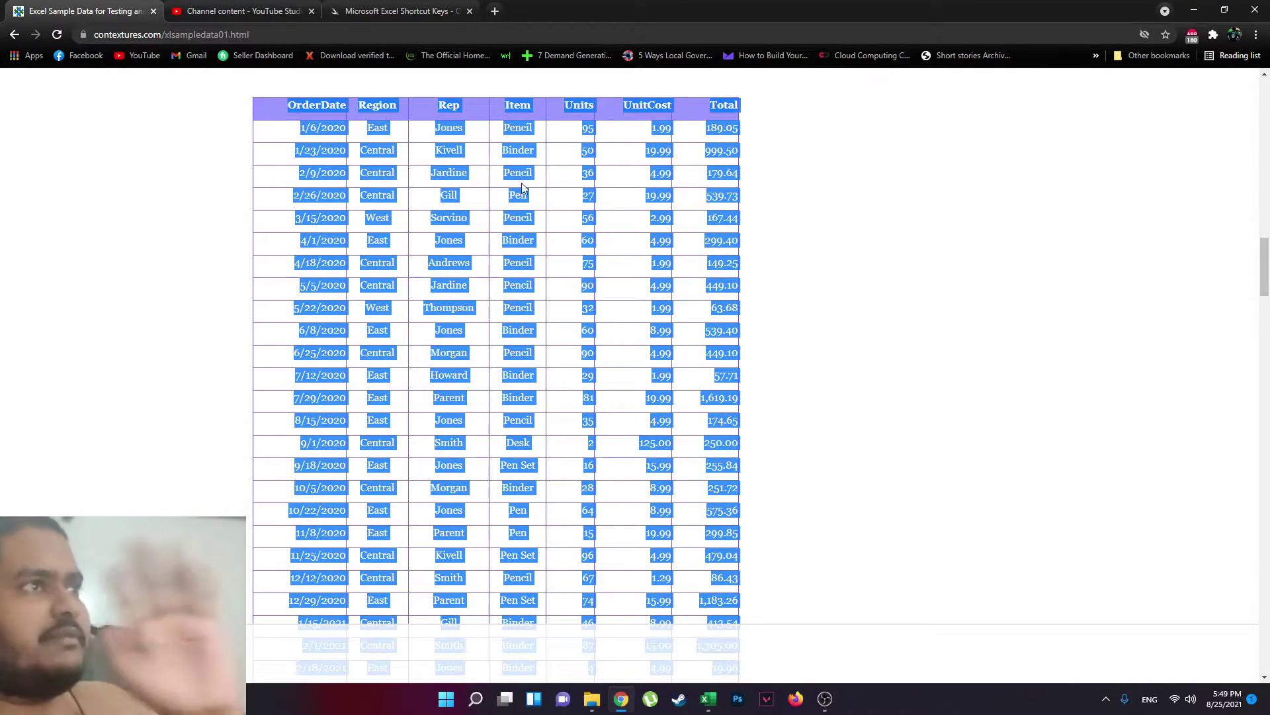
Clear the stray values 5000, 4000, 1000 and R beside the table.
left_click(709, 698)
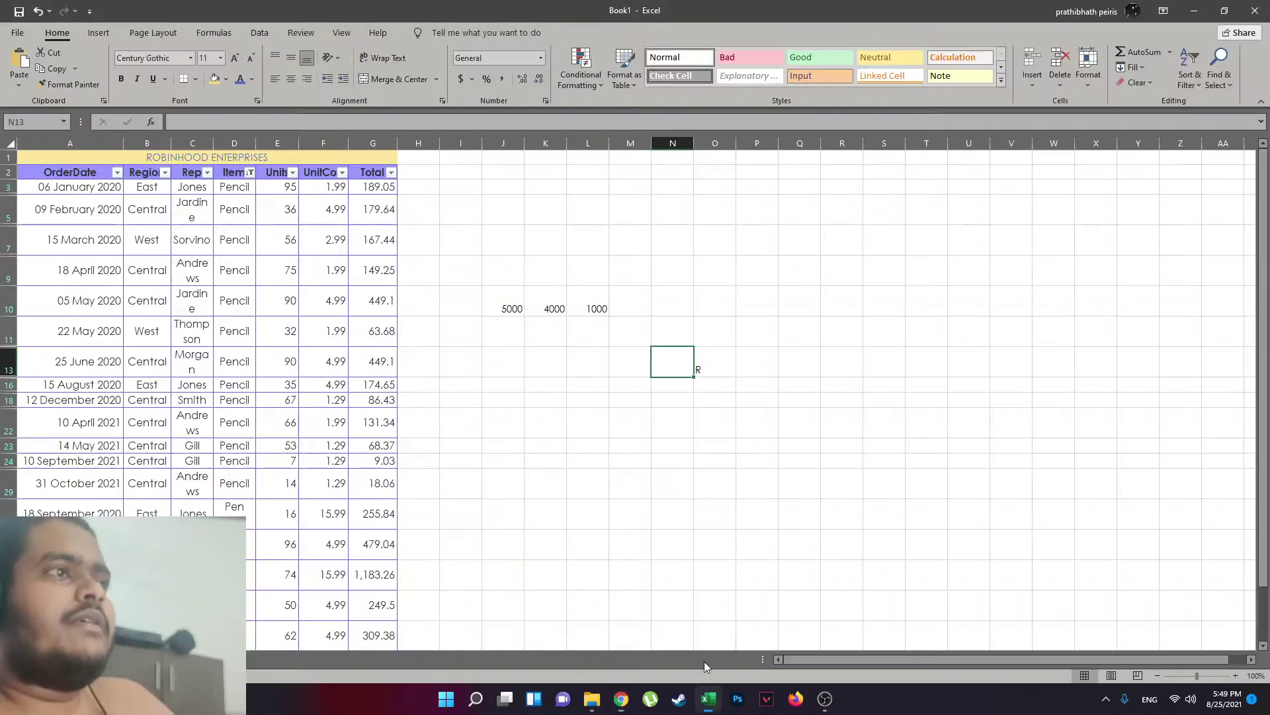
left_click_drag(503, 297, 761, 384)
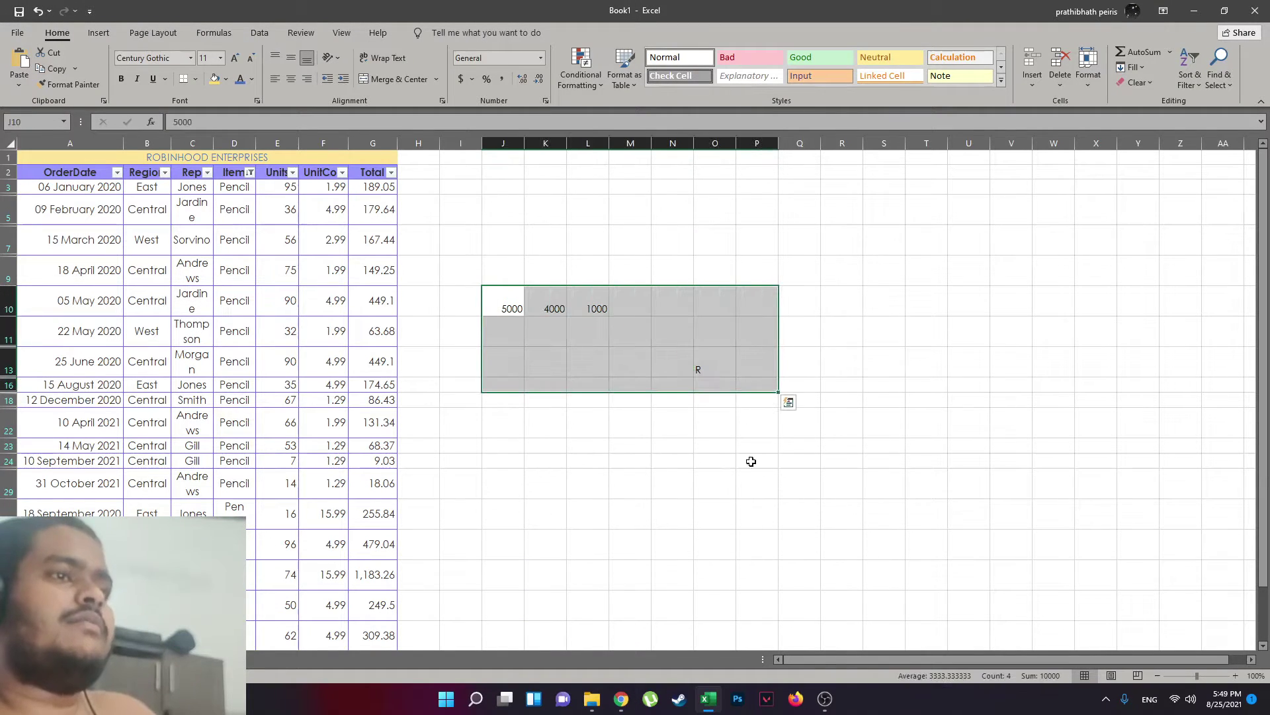
key("Delete")
left_click(543, 248)
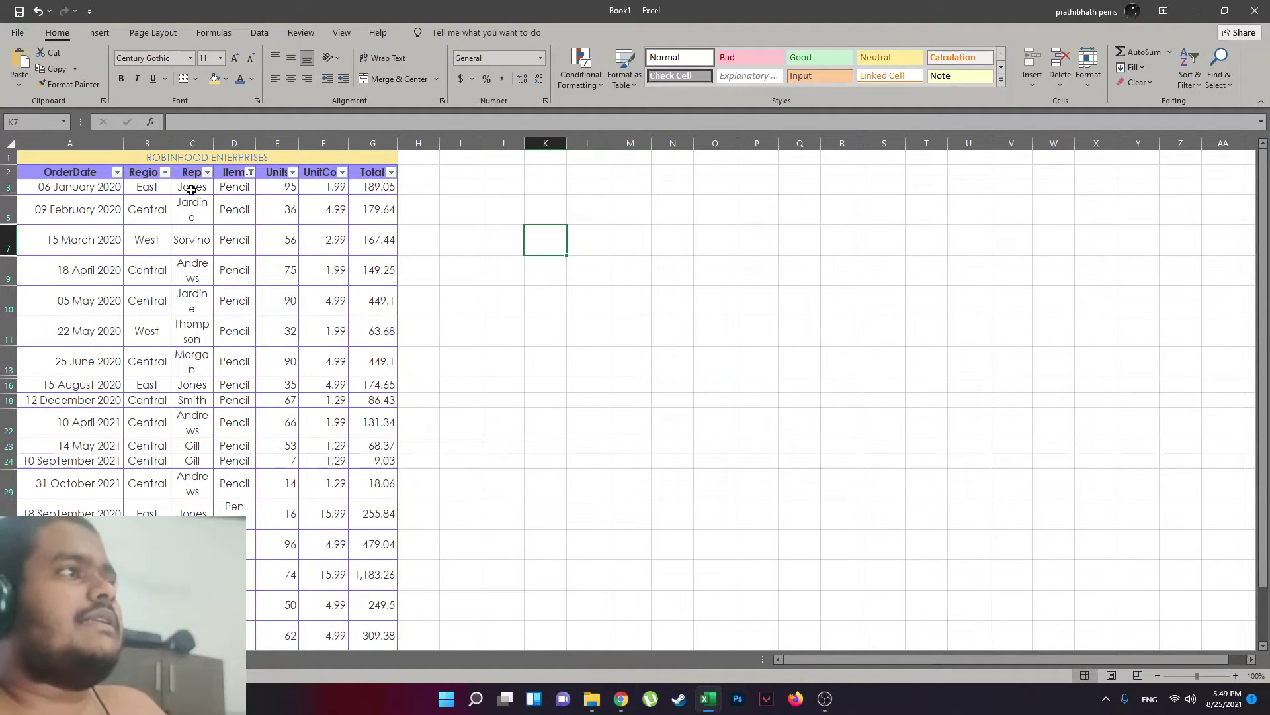
Delete the ROBINHOOD ENTERPRISES title row and narrow column A.
left_click(150, 158)
right_click(8, 157)
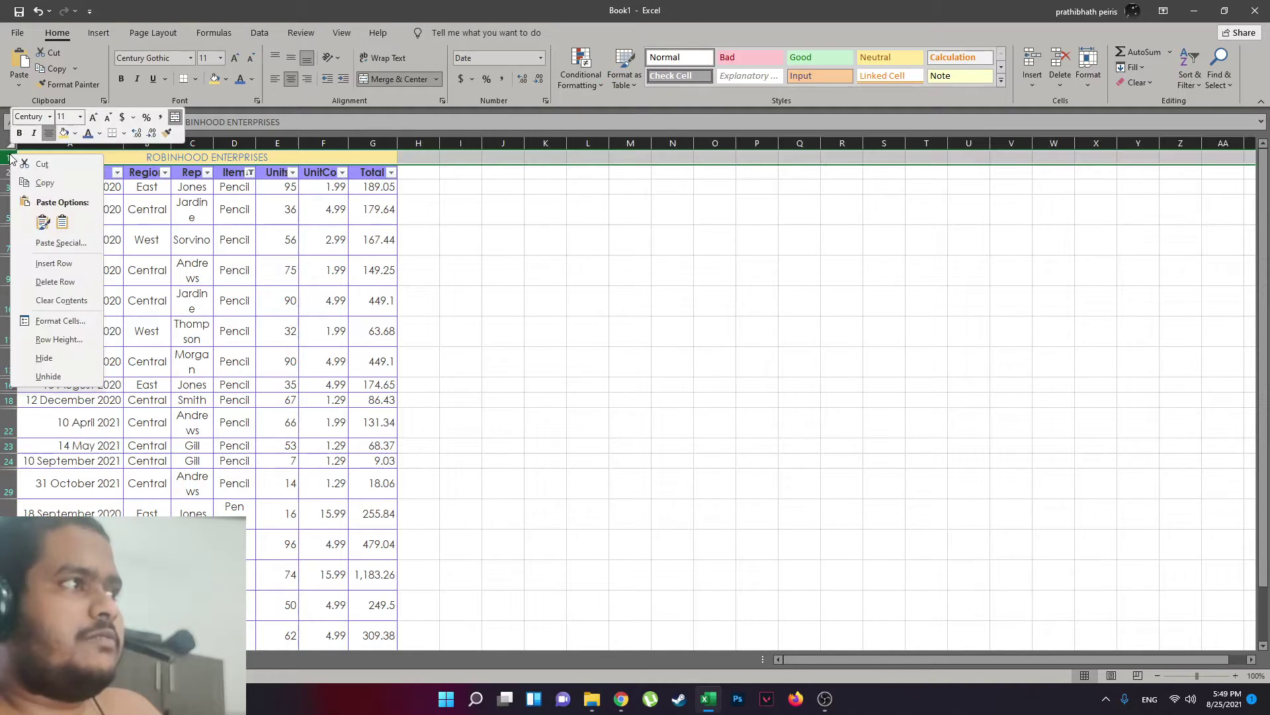
left_click(55, 281)
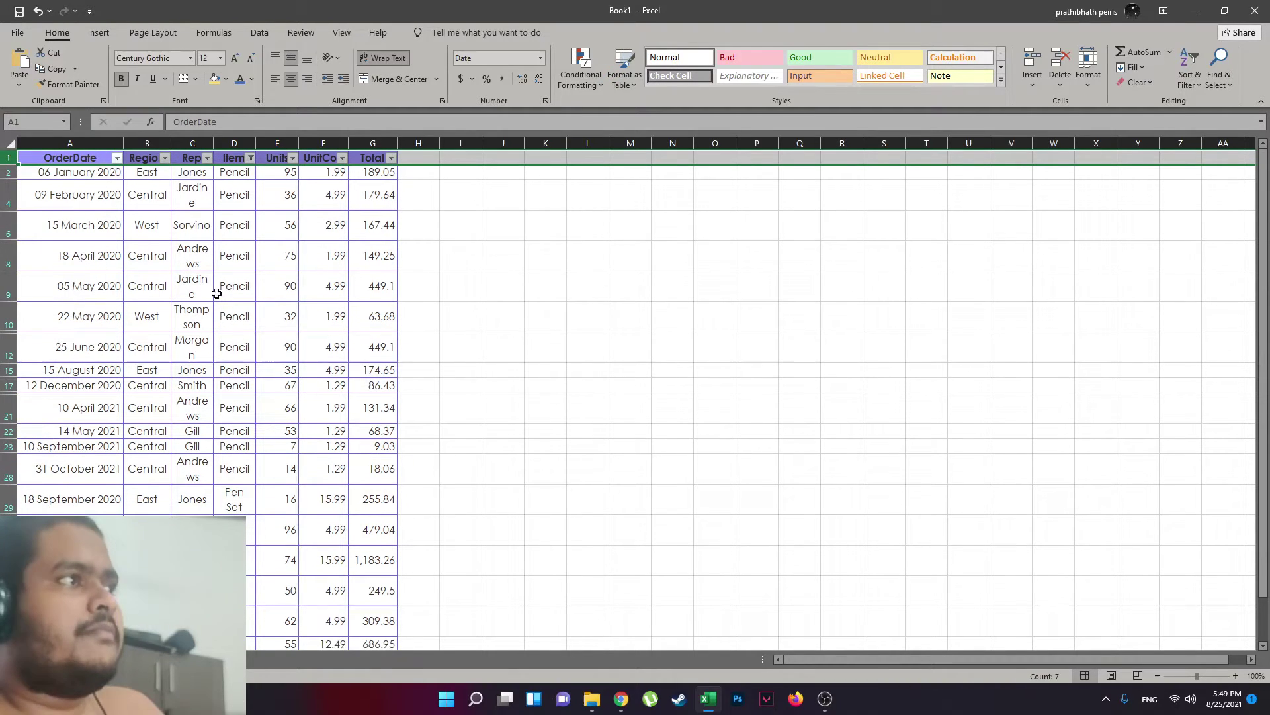
left_click(235, 370)
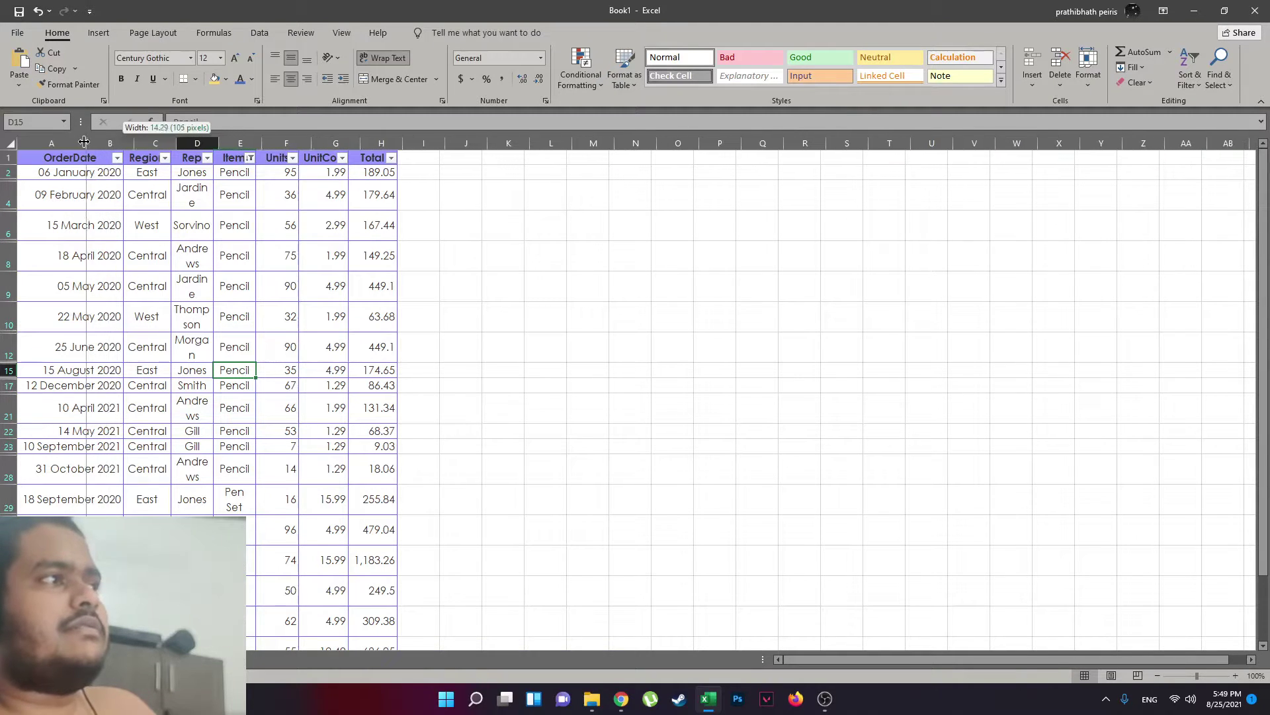
left_click_drag(123, 143, 84, 143)
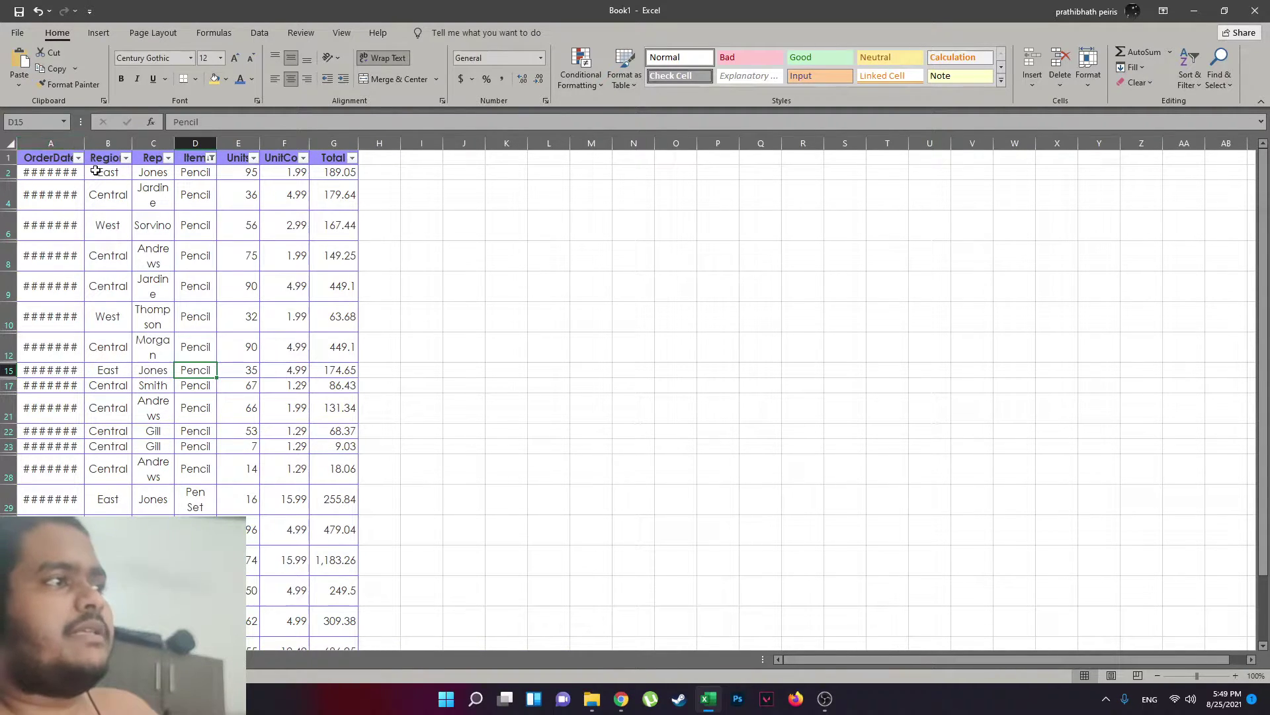
Permanently delete the sales sheet and move to a blank worksheet.
right_click(147, 659)
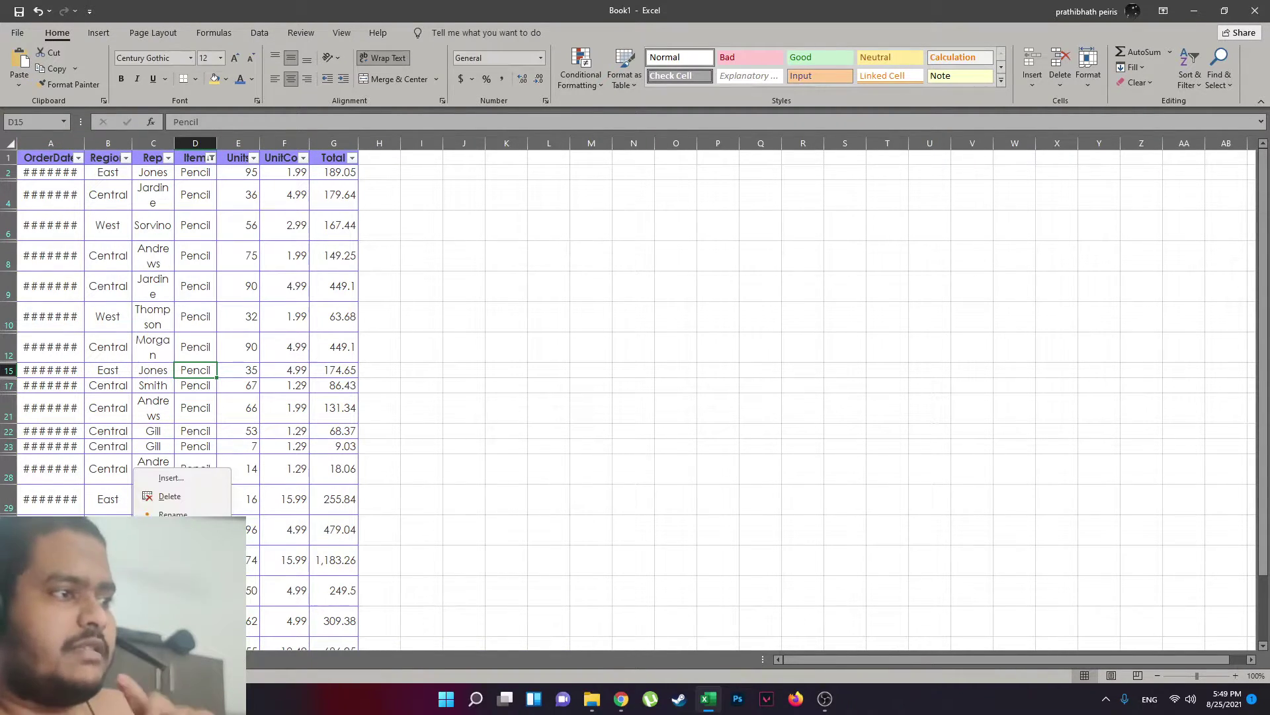
left_click(178, 514)
left_click(615, 388)
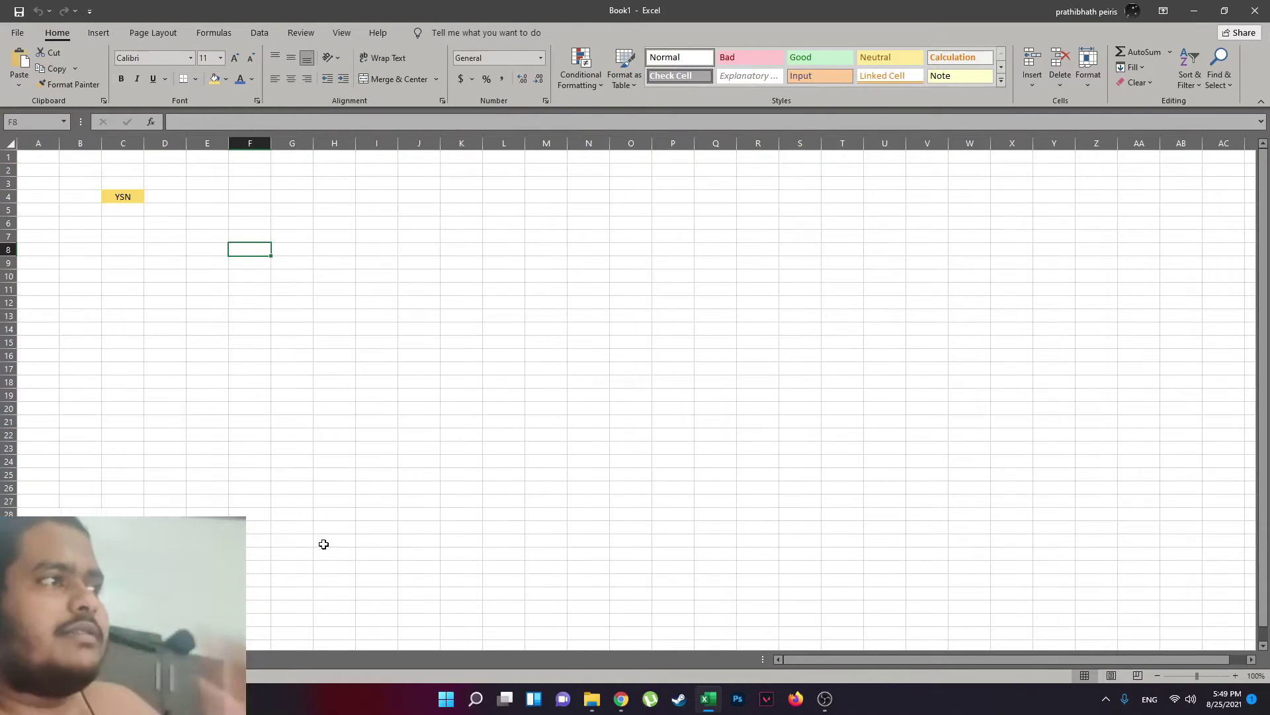
key("ctrl+Page_Up")
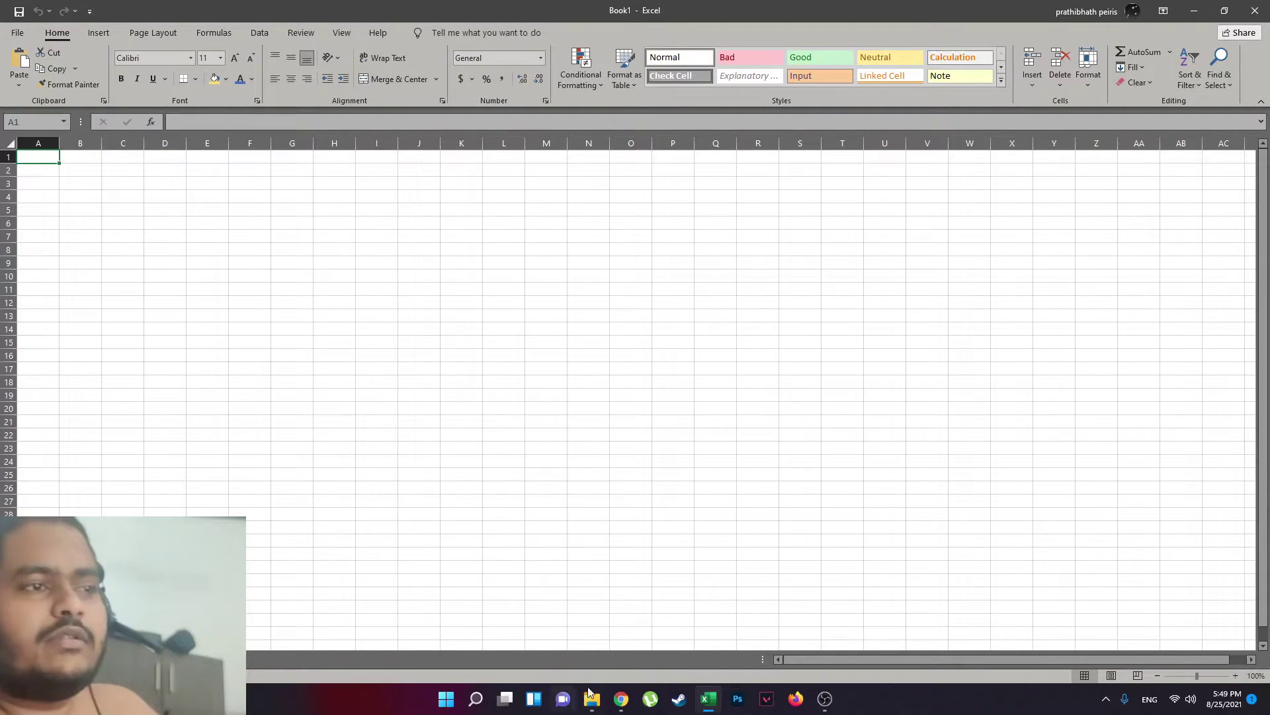
Select the contextures table from the OrderDate header to the 12/21/2021 row and copy it.
left_click(620, 698)
left_click(317, 103)
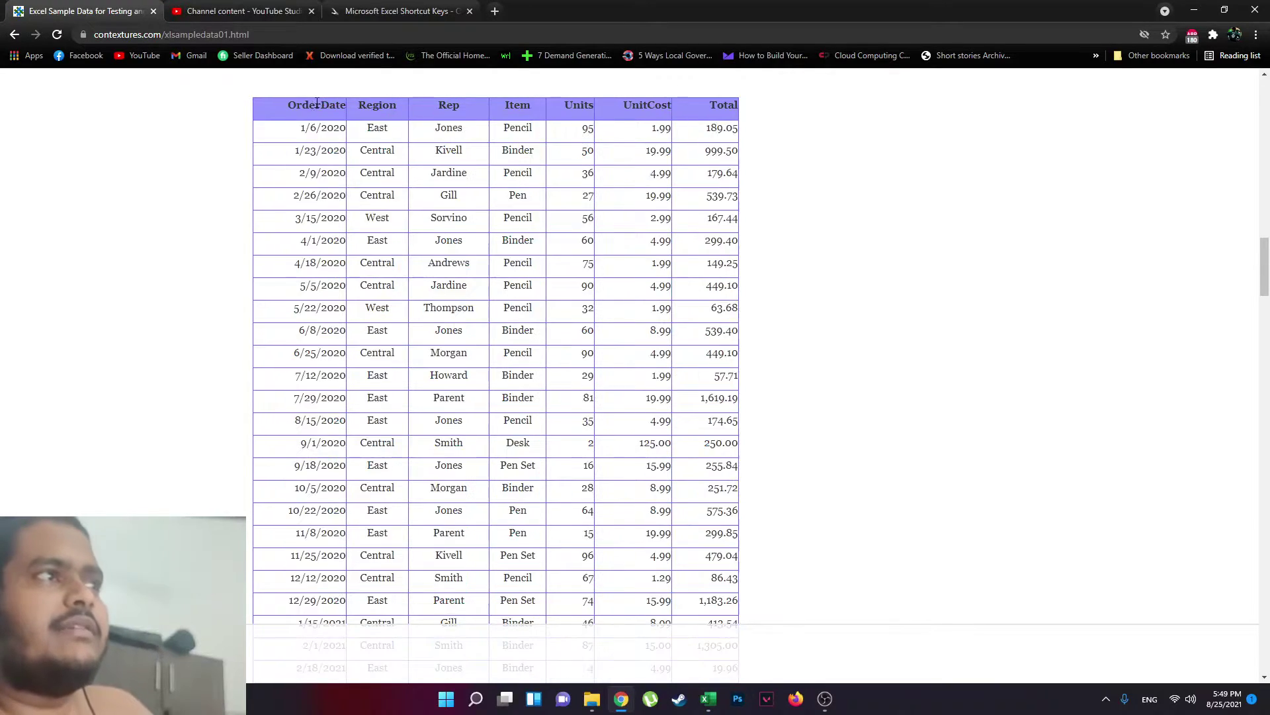
left_click_drag(289, 108, 683, 493)
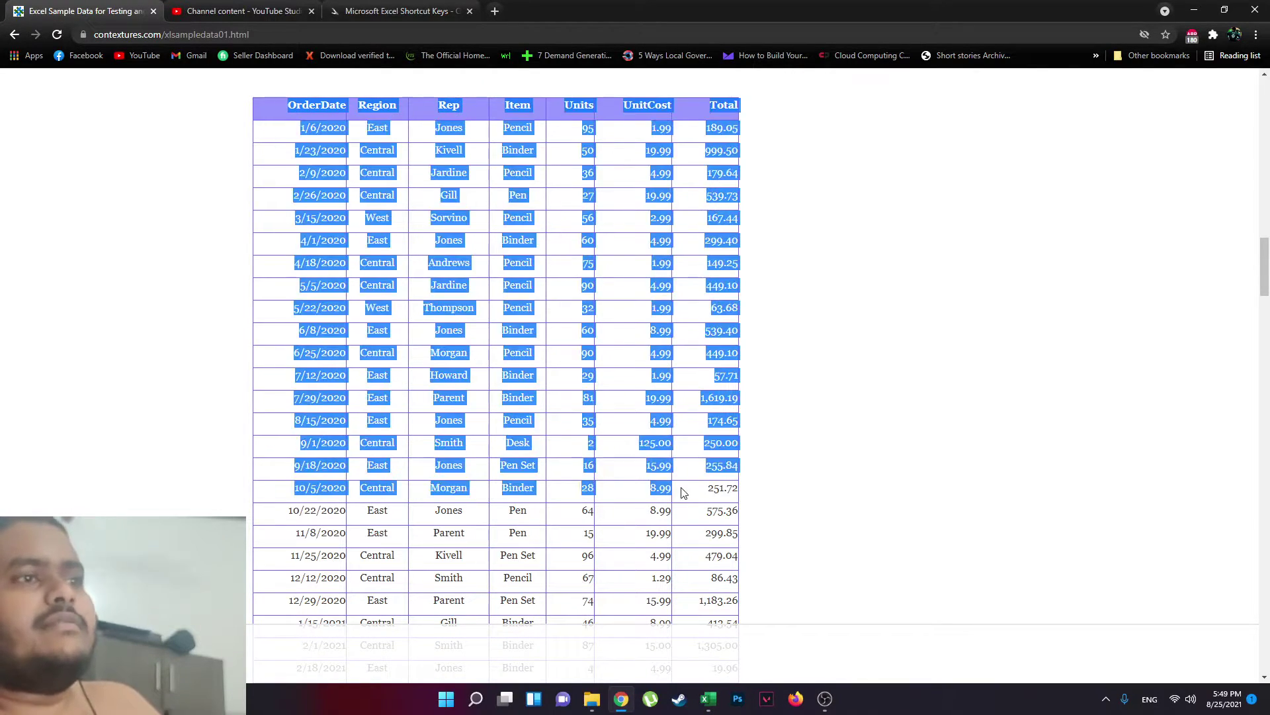
scroll(683, 493, "down", 2)
scroll(684, 492, "down", 8)
left_click_drag(683, 492, 740, 343)
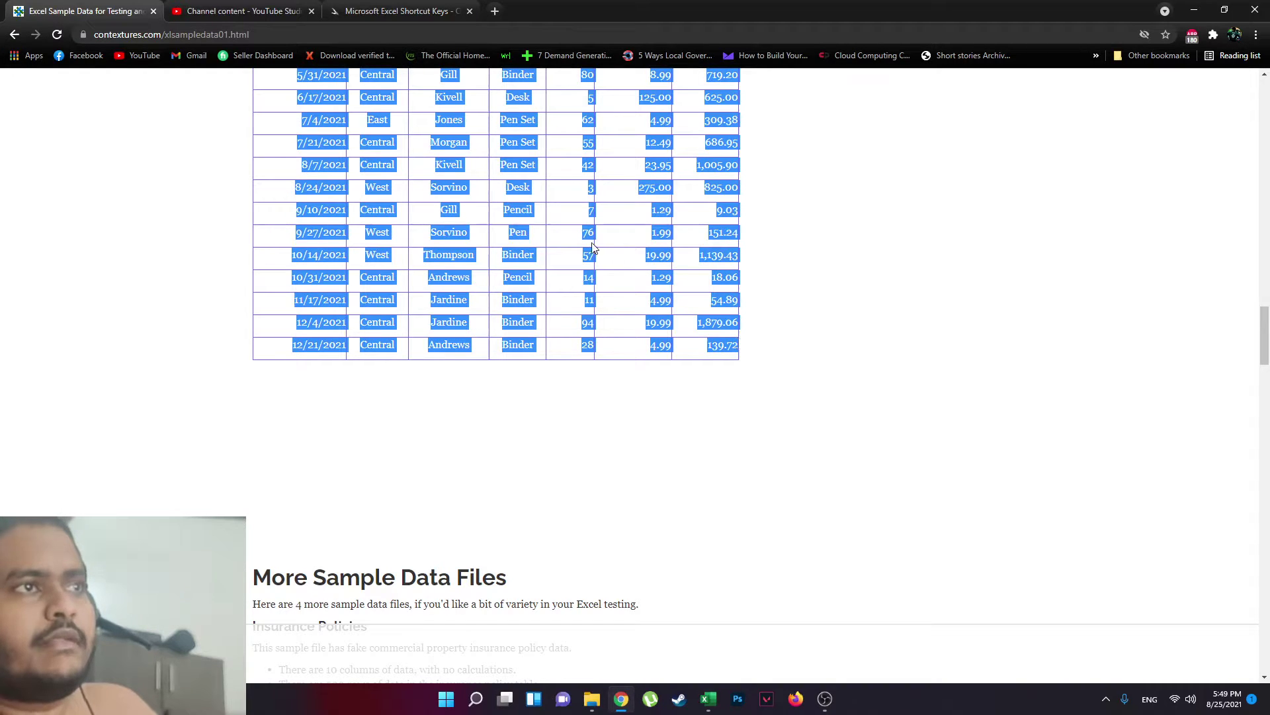
right_click(507, 212)
left_click(543, 221)
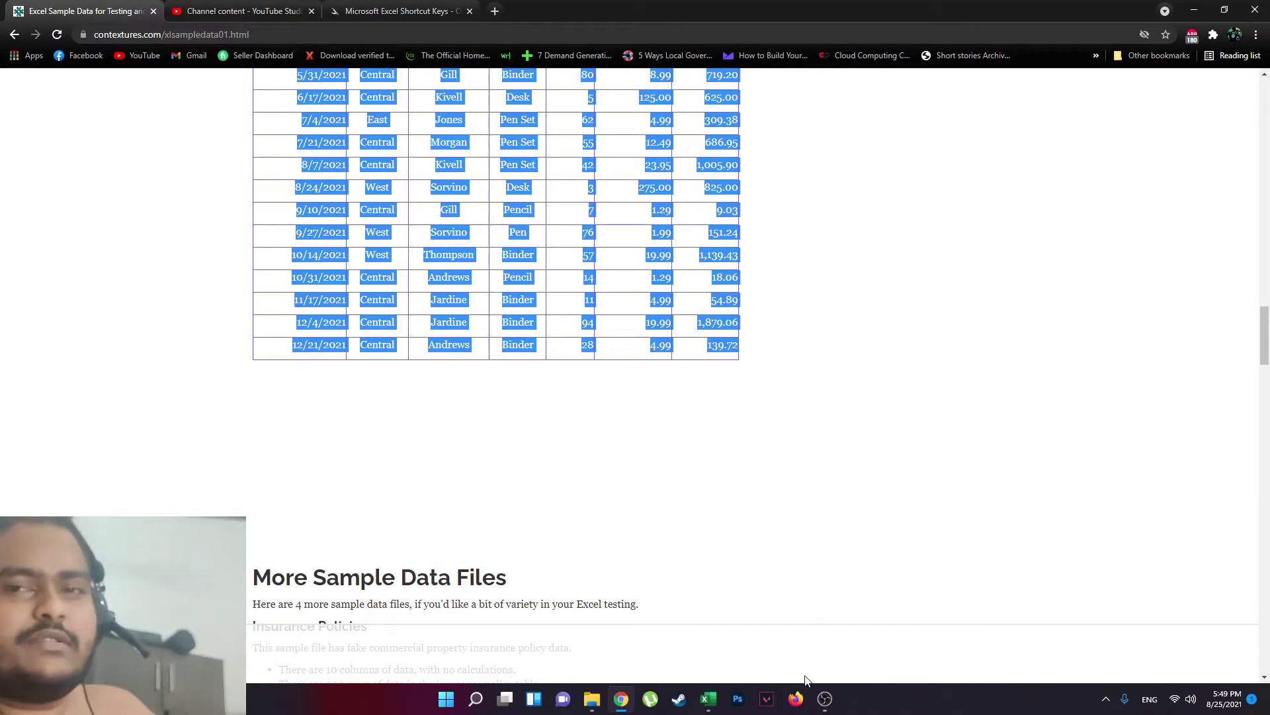
Paste the sales table at A1 using Match Destination Formatting.
left_click(709, 698)
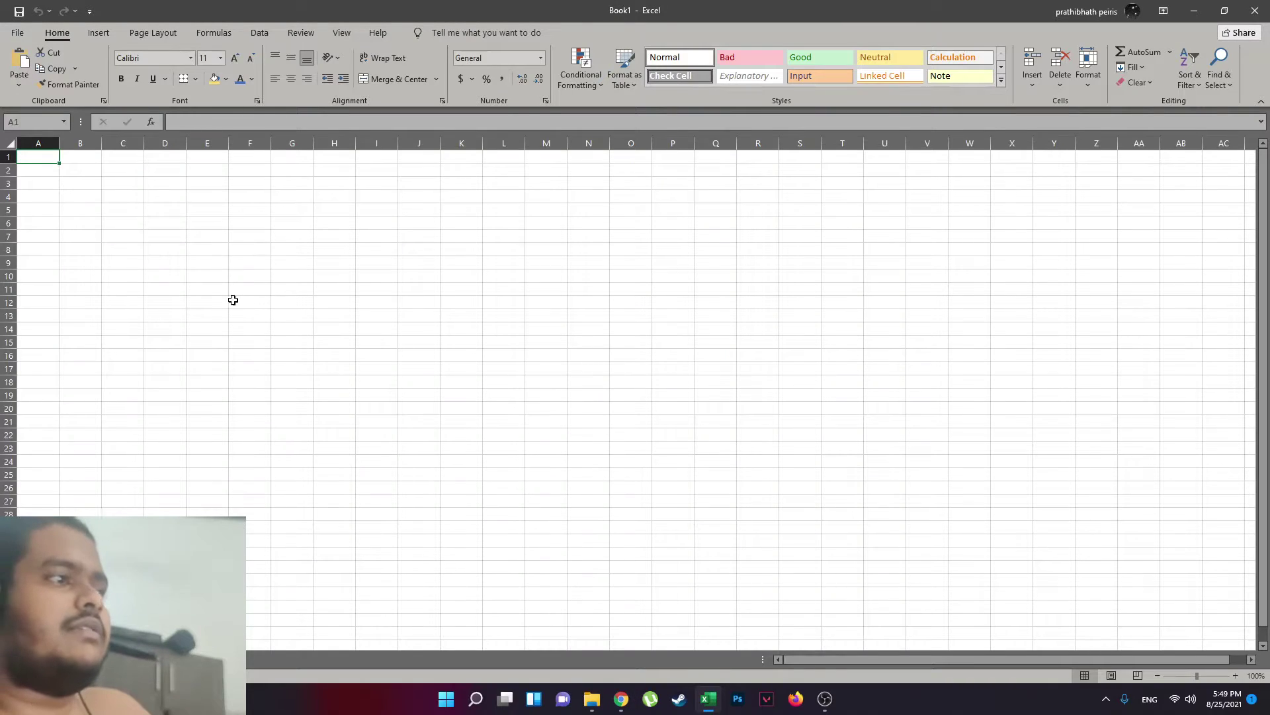
right_click(35, 158)
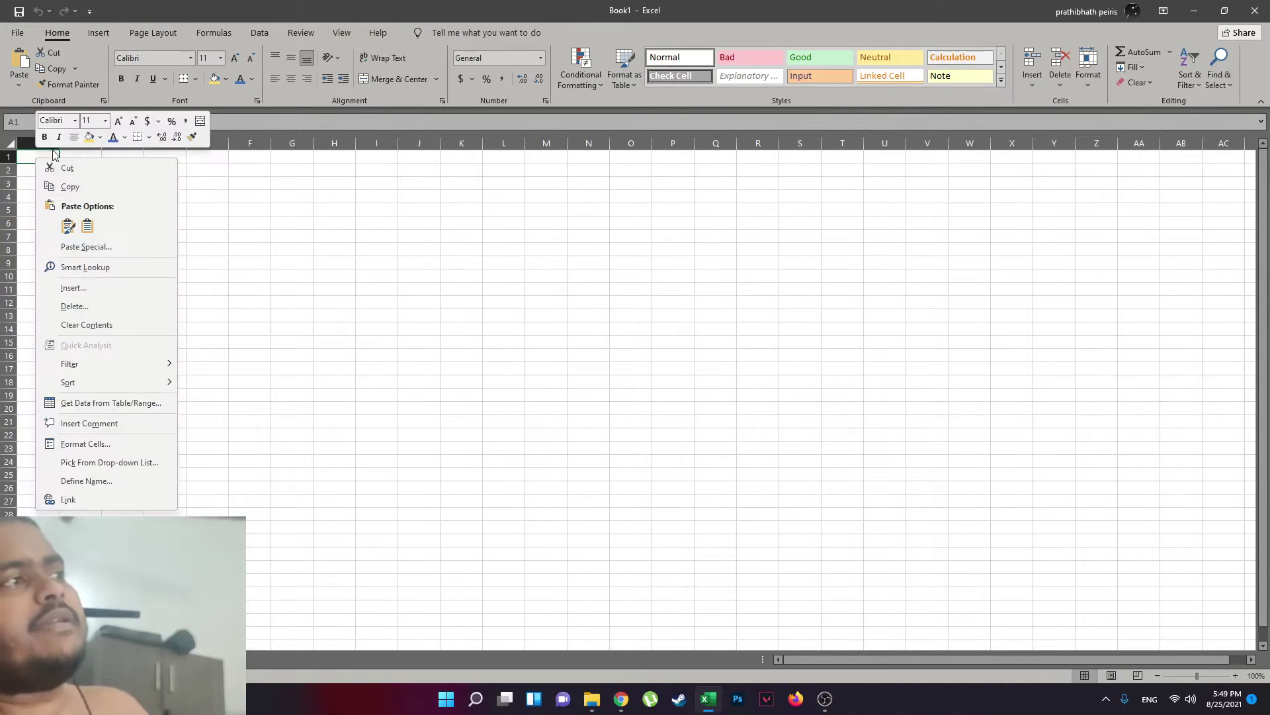
key("Escape")
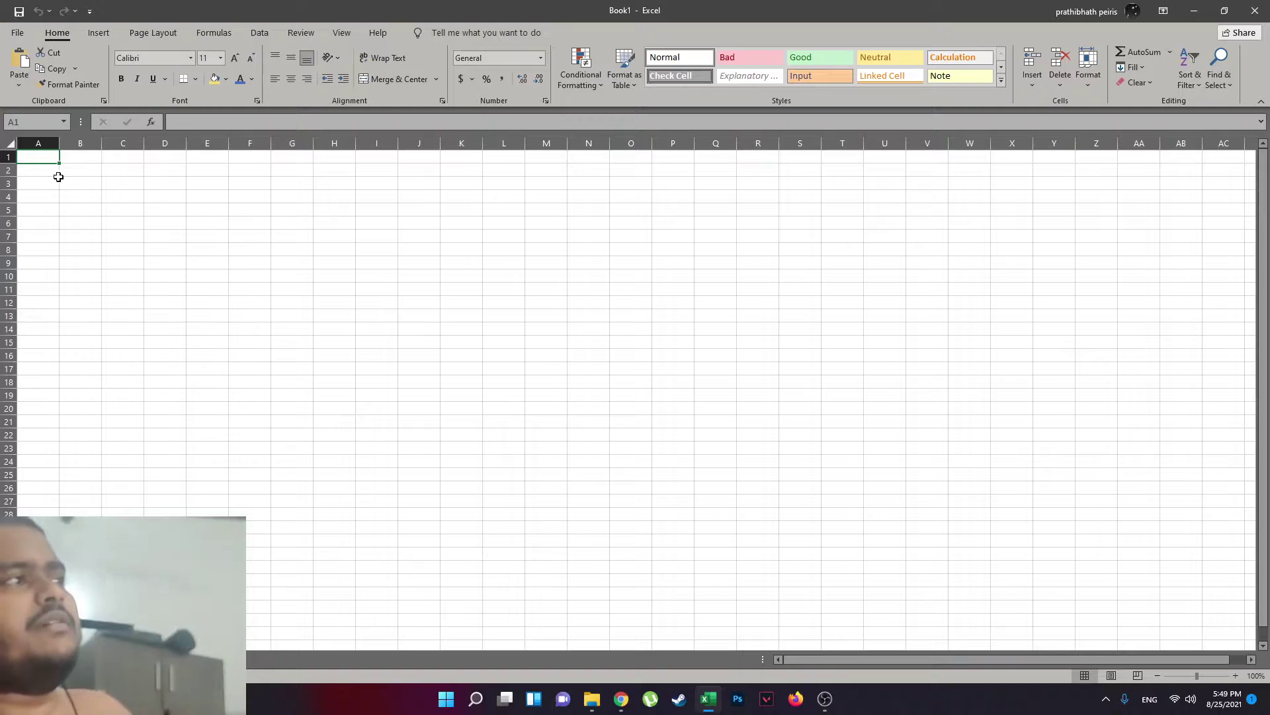
right_click(46, 157)
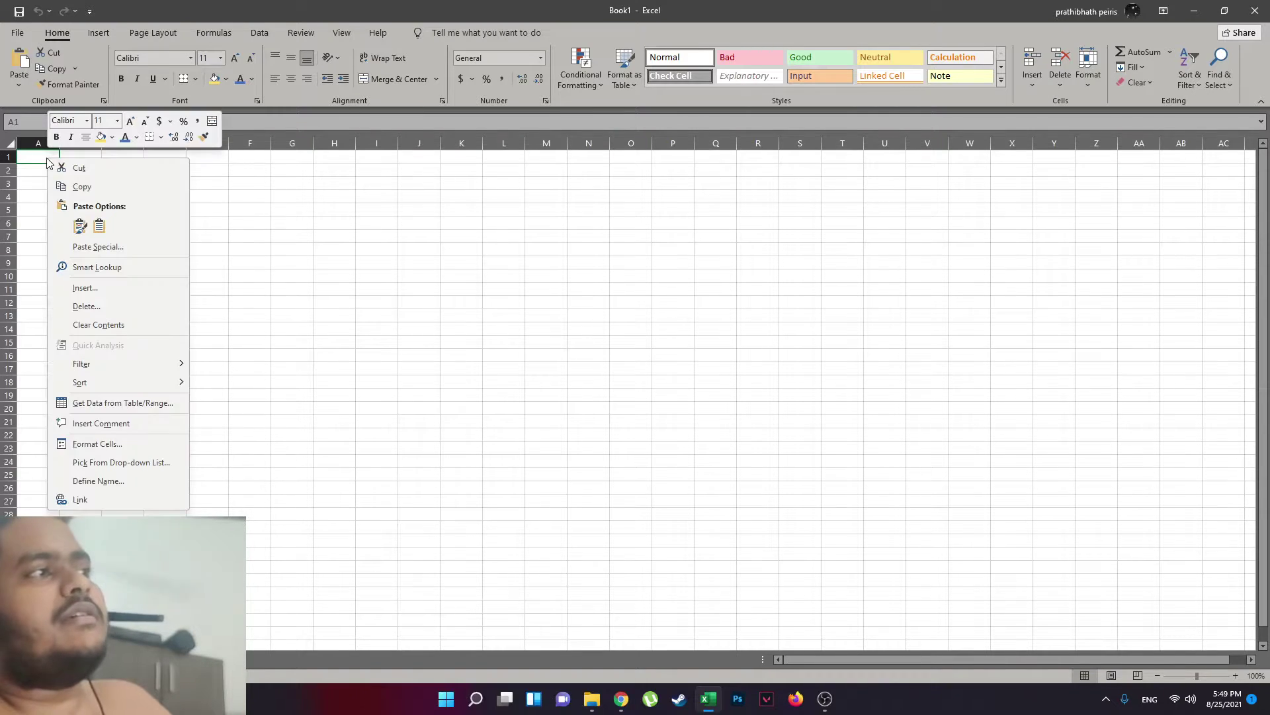
left_click(78, 223)
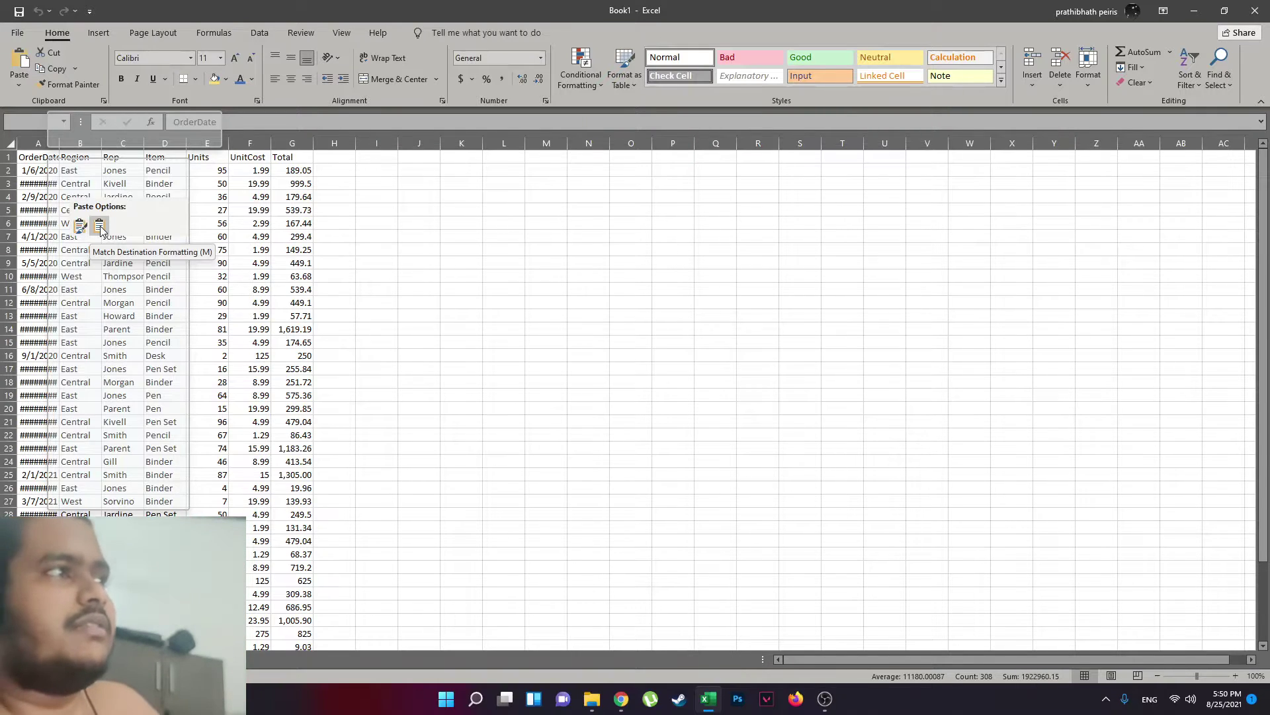
left_click(99, 226)
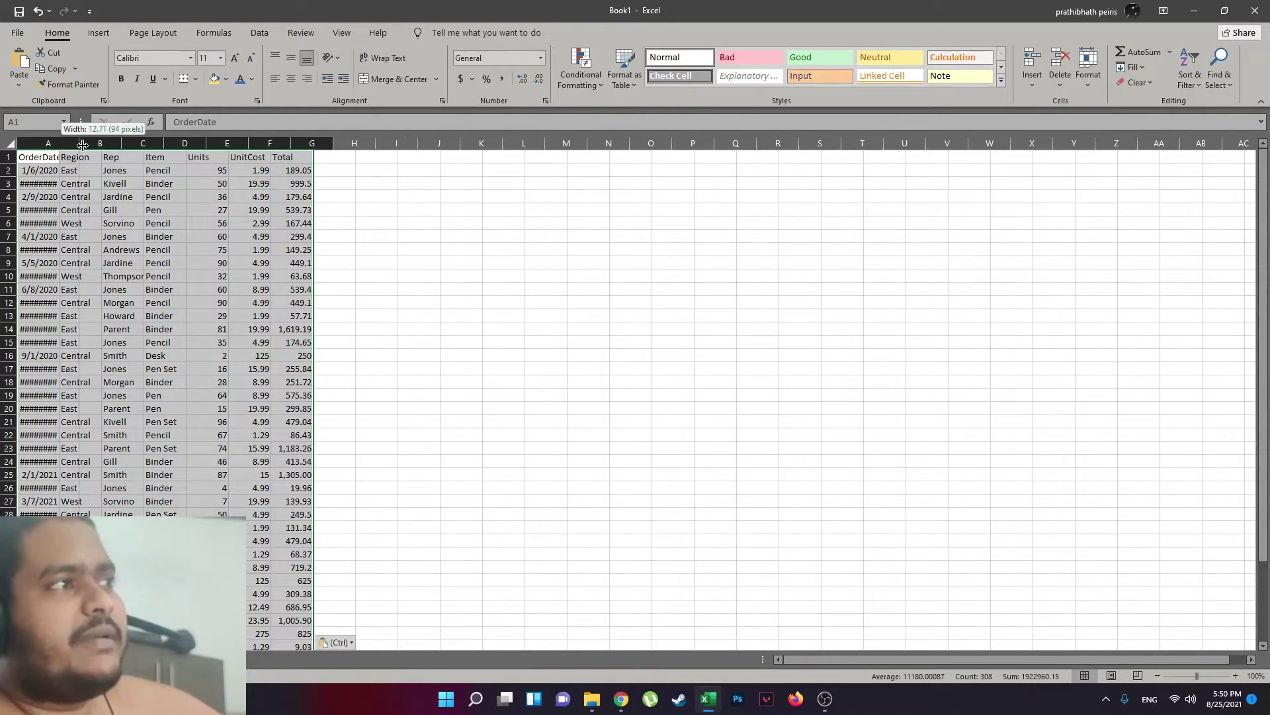
Widen and AutoFit column A so every OrderDate shows instead of #######.
left_click_drag(60, 144, 93, 145)
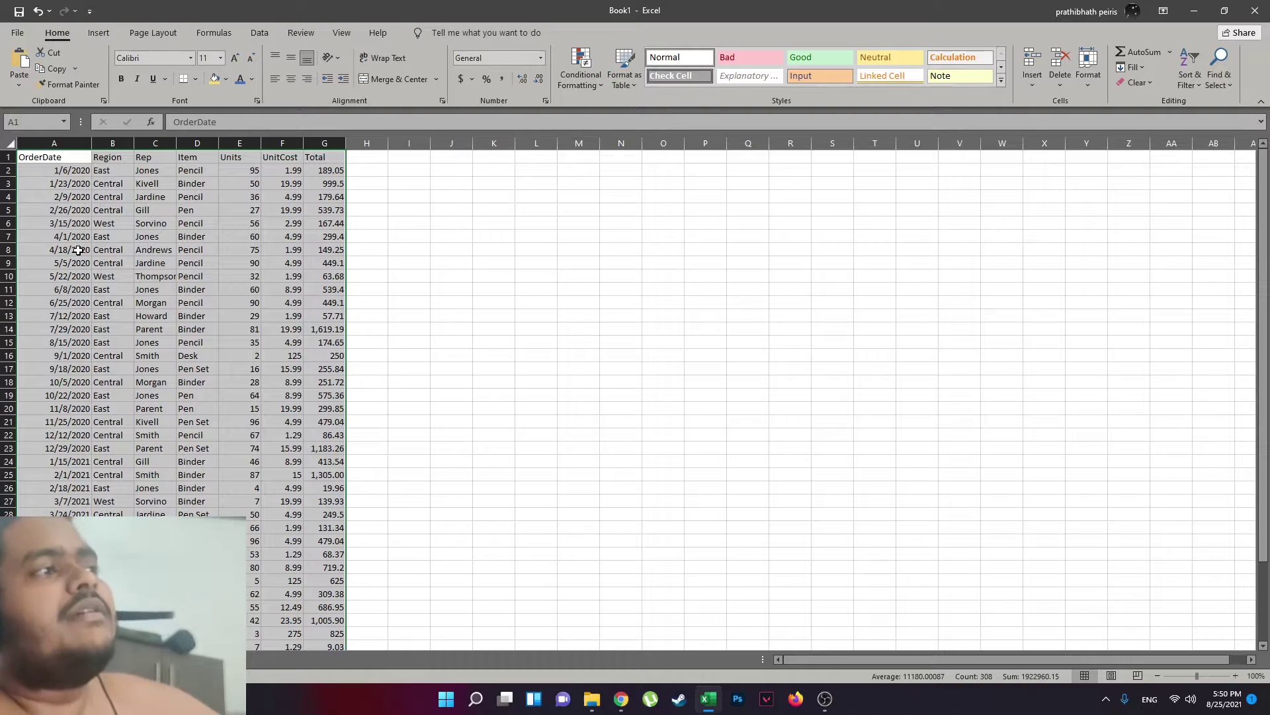
double_click(93, 145)
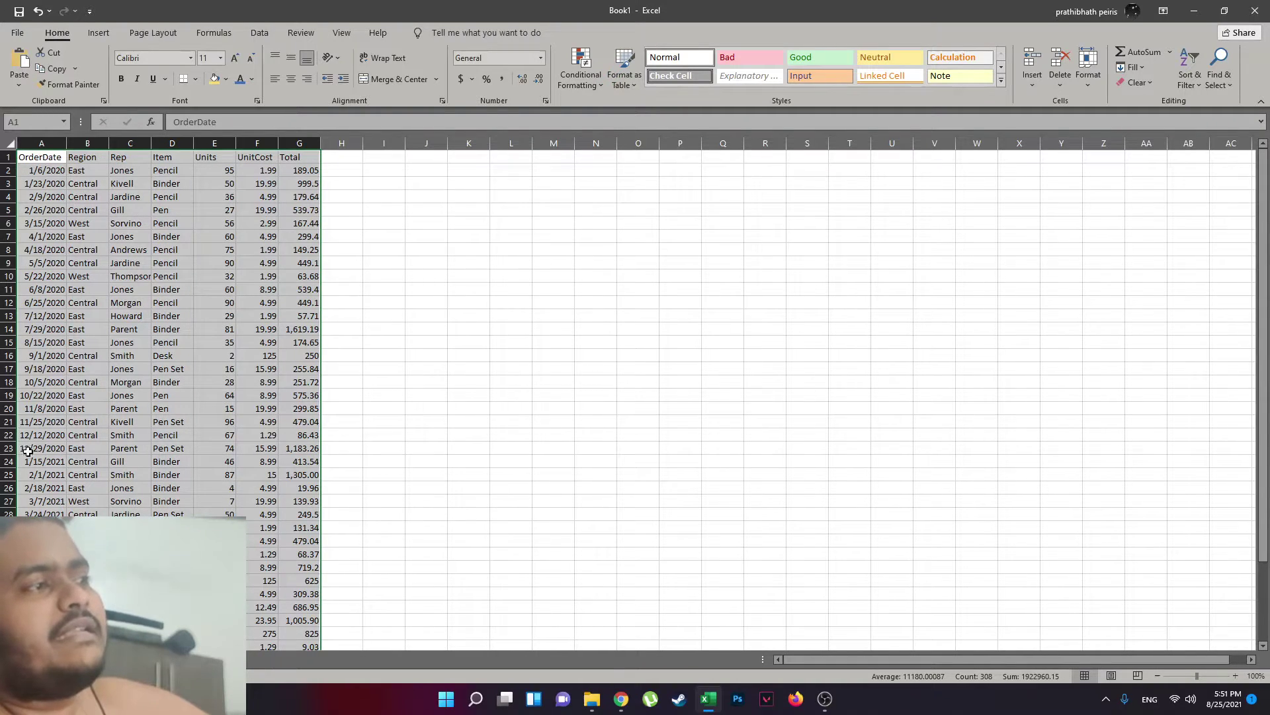
left_click(40, 263)
scroll(114, 266, "down", 6)
scroll(113, 266, "up", 4)
scroll(114, 266, "up", 1)
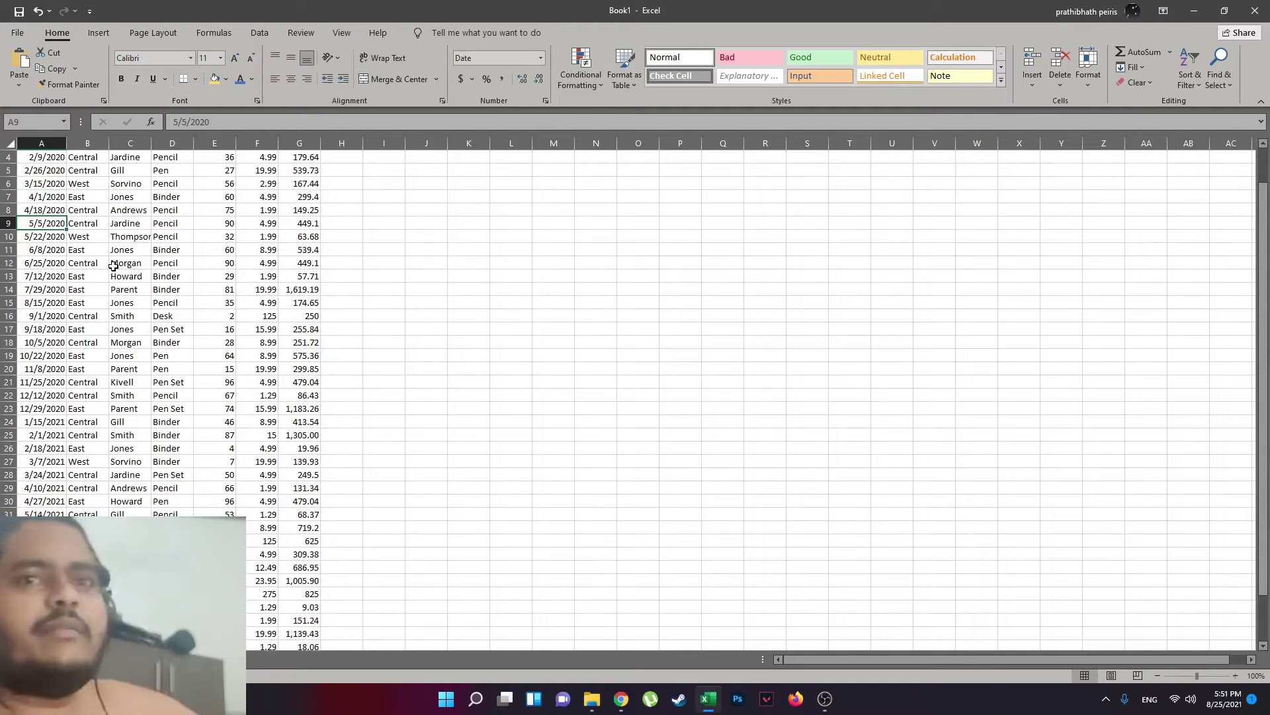
scroll(317, 296, "up", 2)
scroll(315, 296, "up", 1)
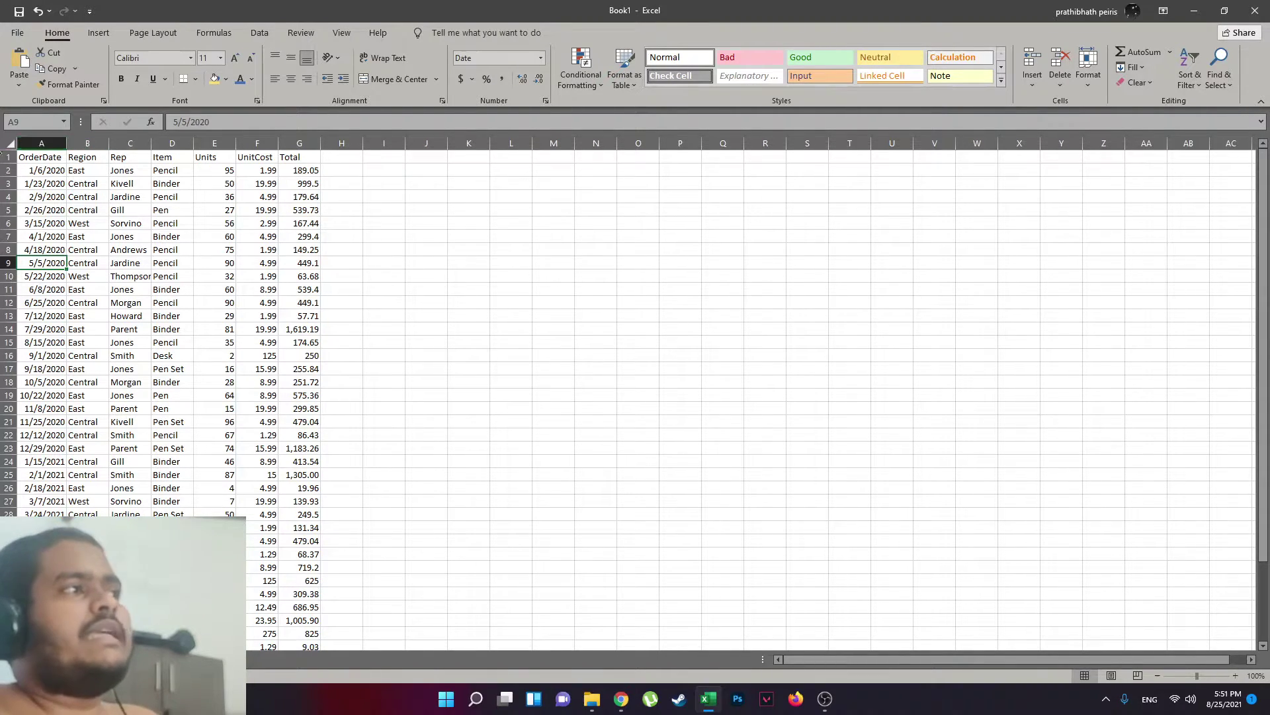
Insert a new column B before Region and head it 'number'.
left_click(102, 143)
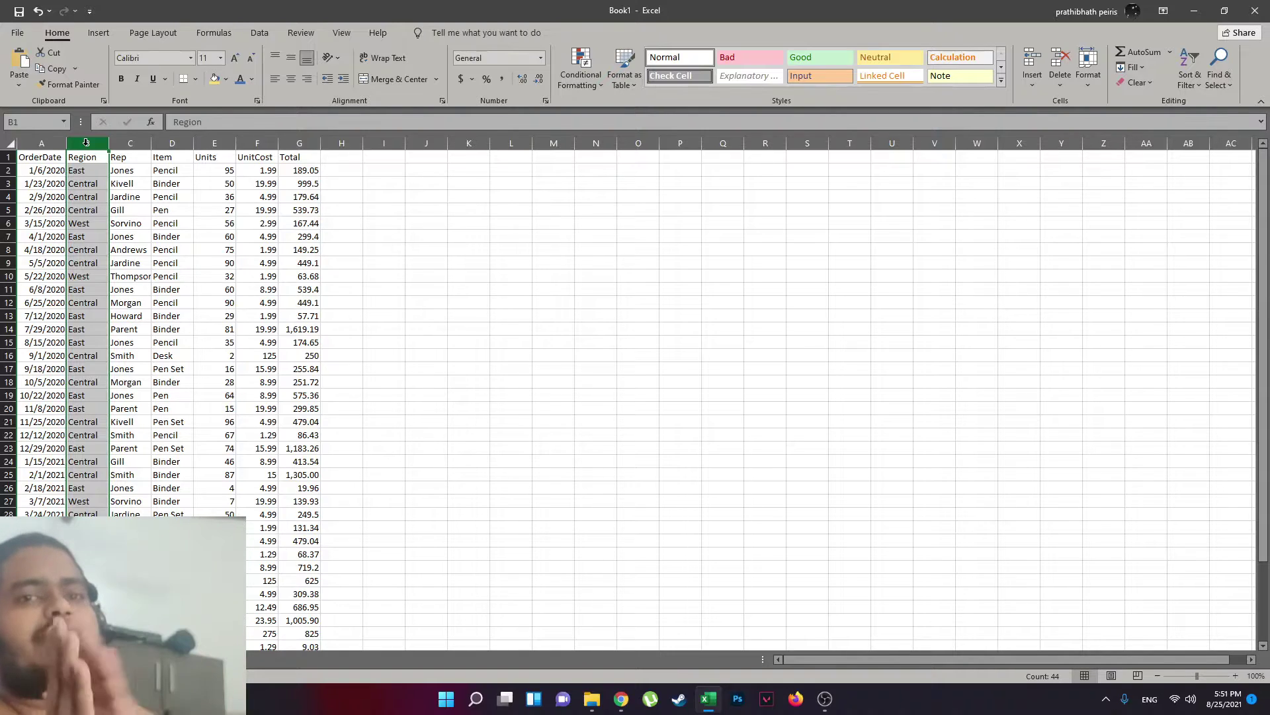
right_click(89, 145)
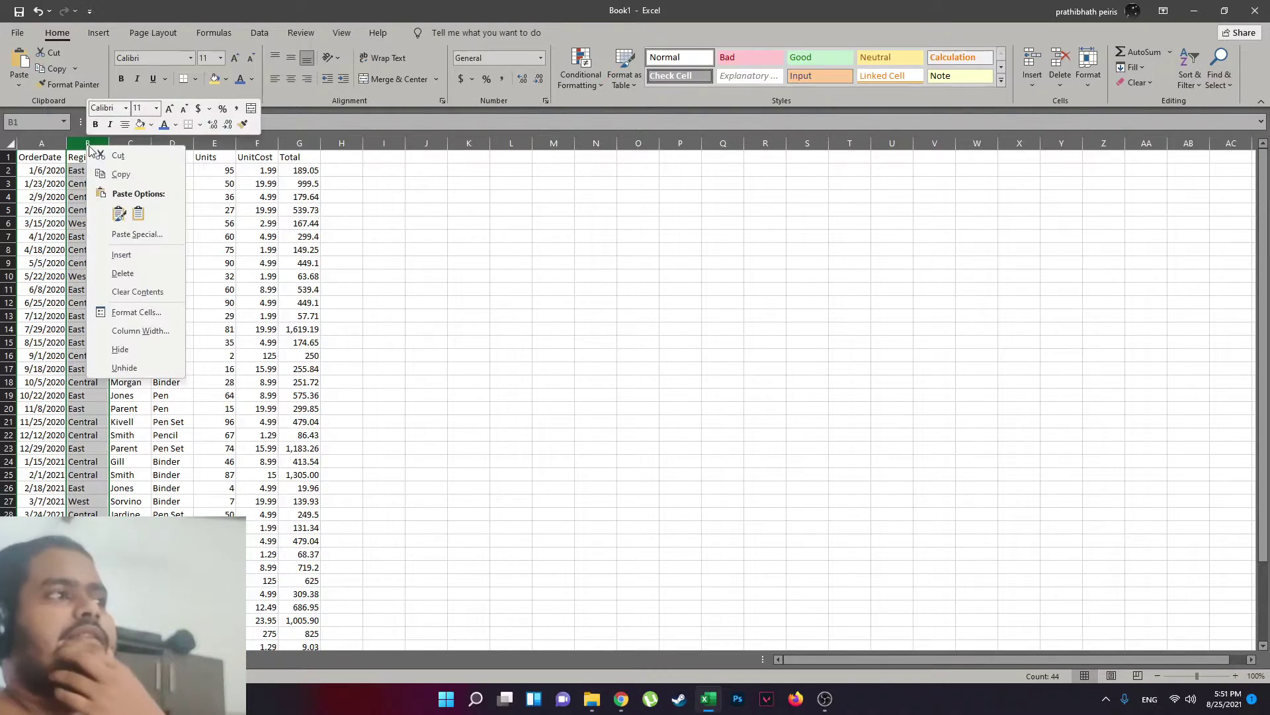
left_click(121, 255)
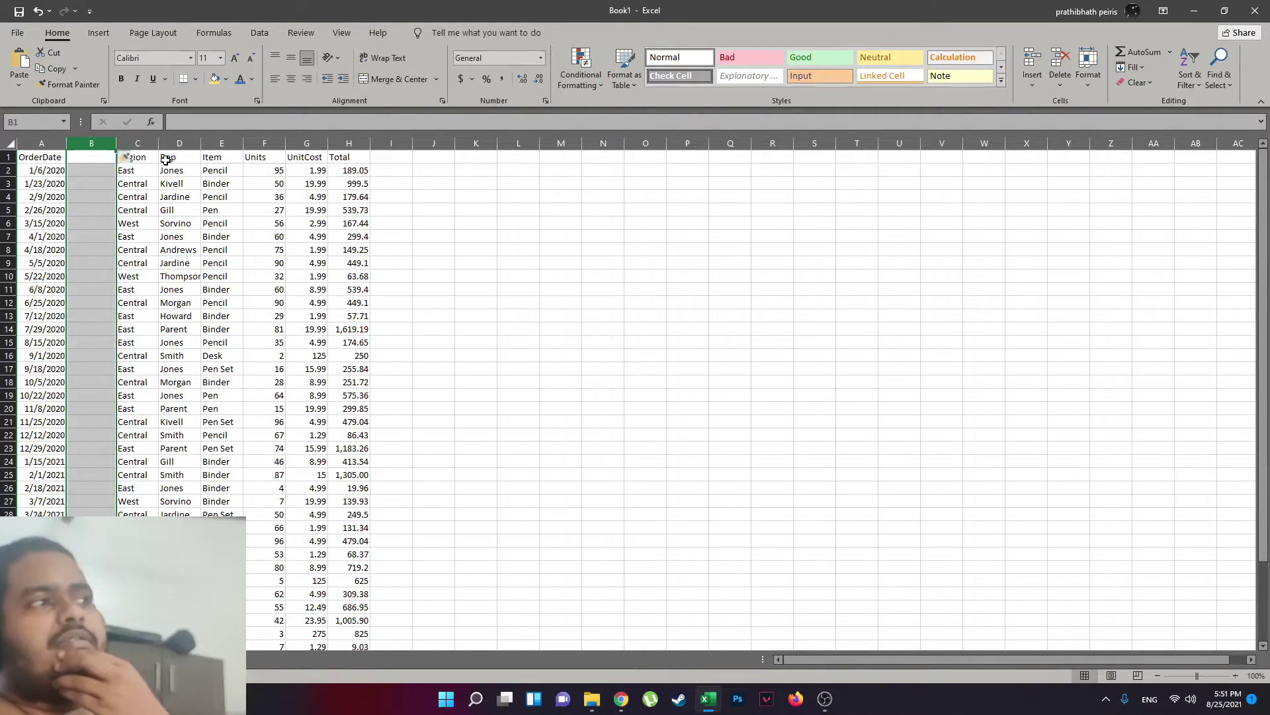
left_click(92, 159)
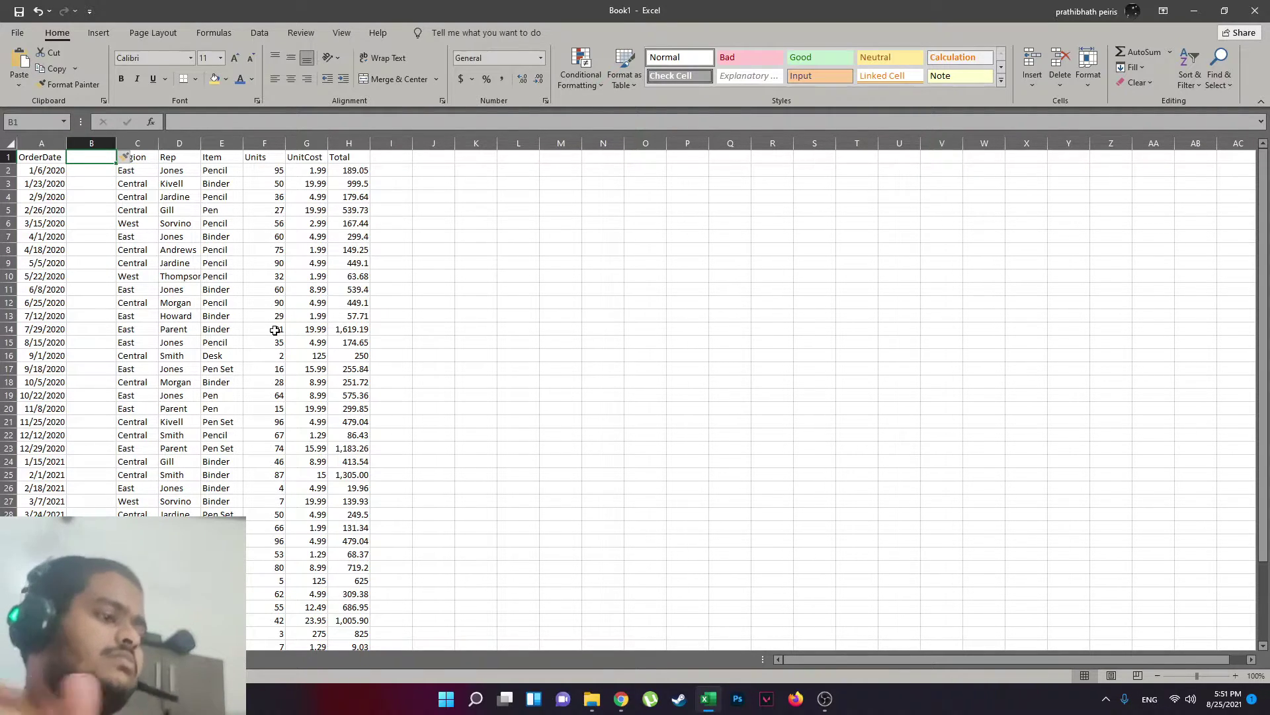
type("num")
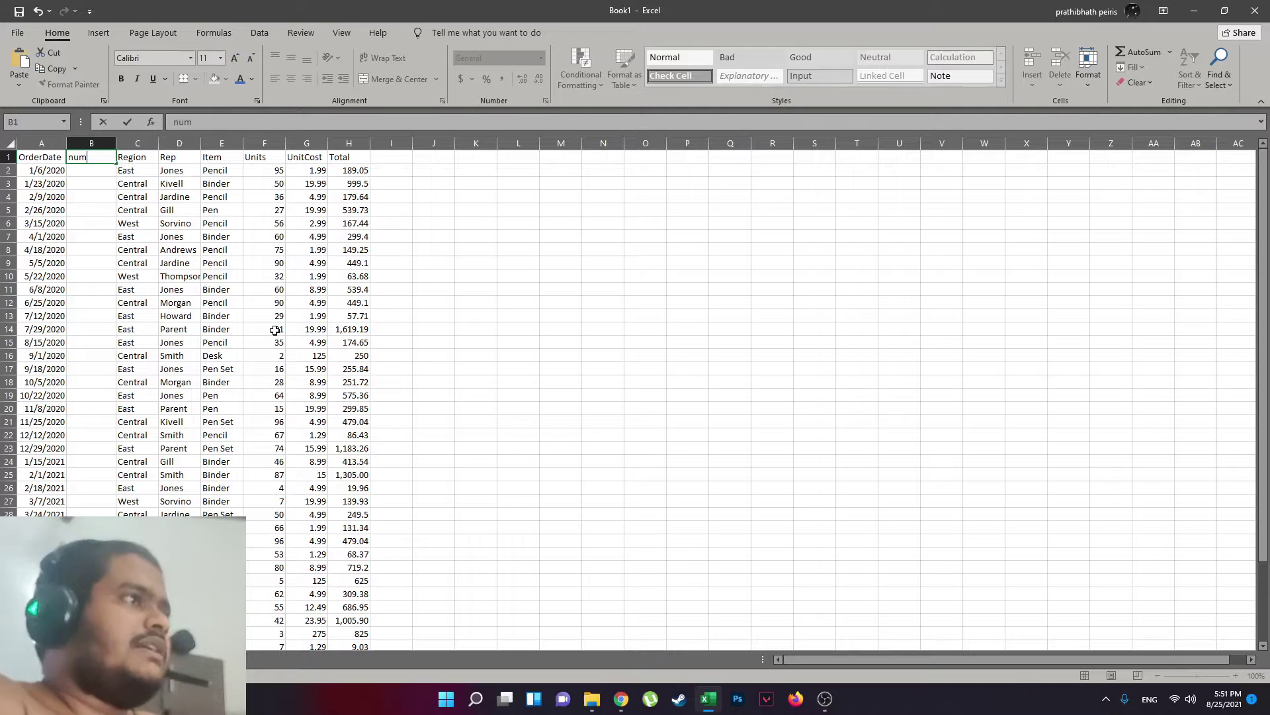
type("ber")
key("Return")
Enter 1 in B2 and 2 in B3.
left_click(91, 223)
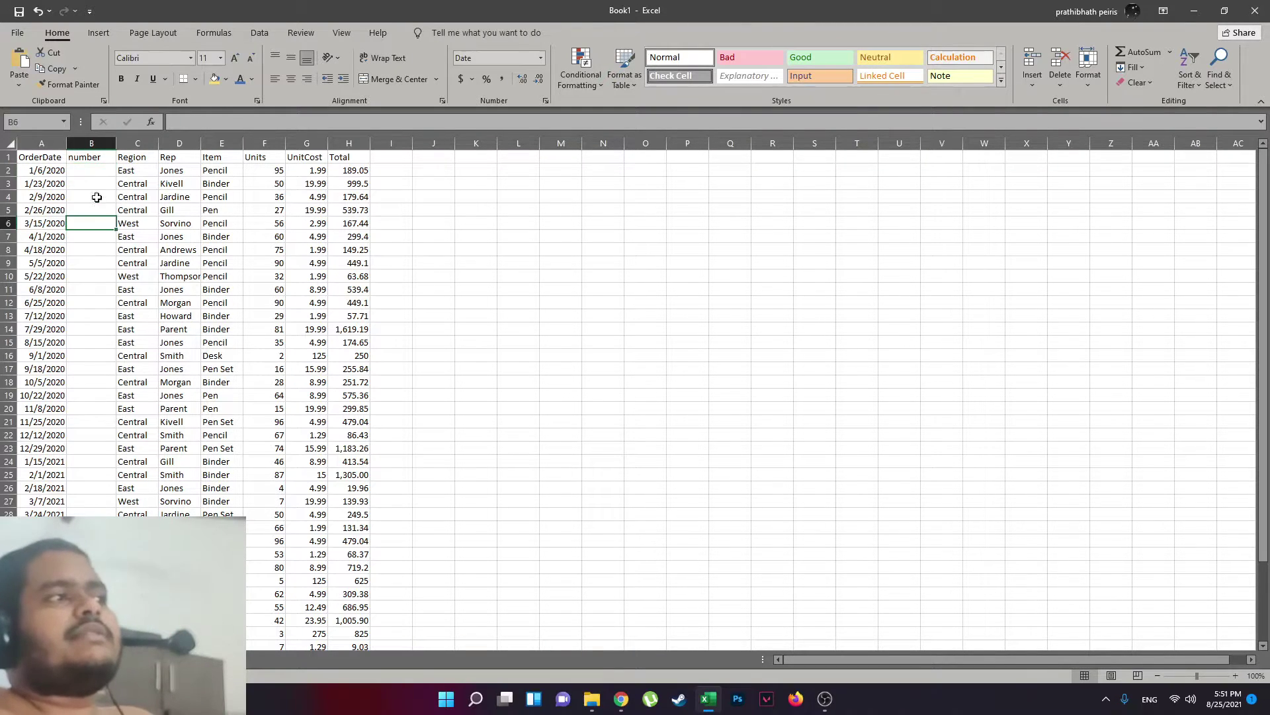
left_click(90, 170)
type("1")
key("Return")
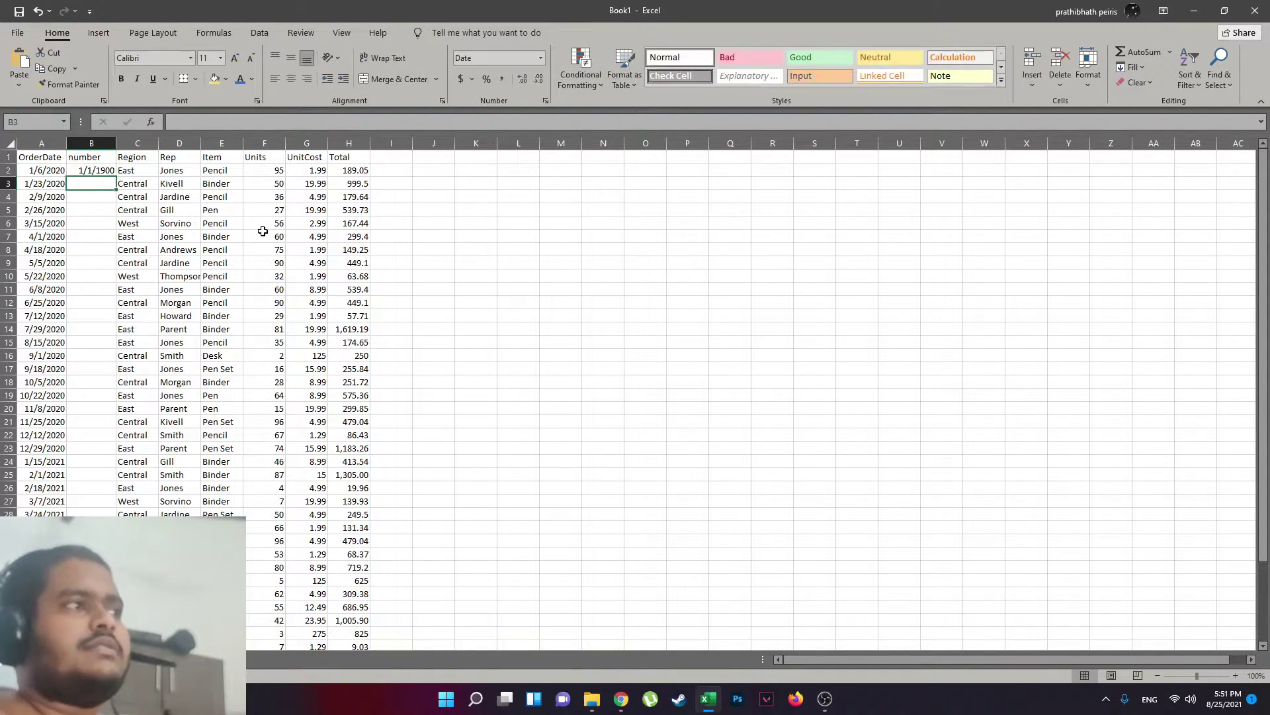
type("2")
key("Return")
Inspect column B, whose values display as 1900 dates, and select the whole column.
left_click(86, 170)
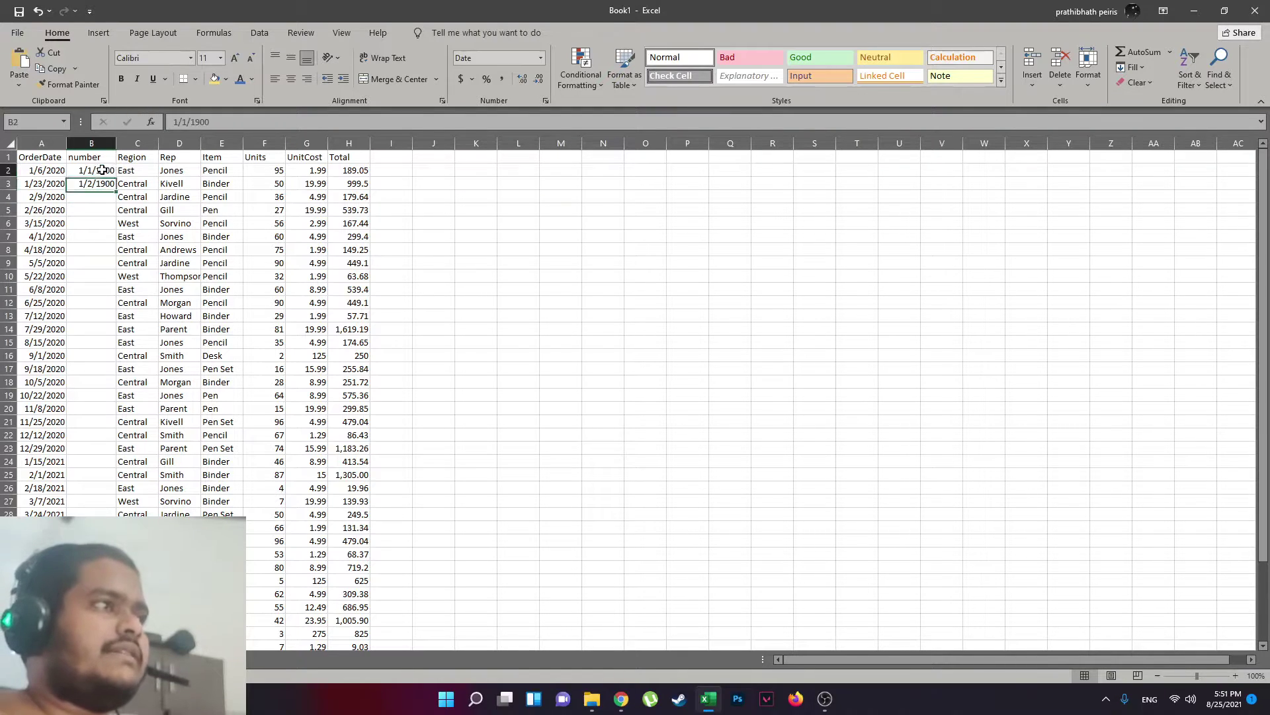
right_click(83, 139)
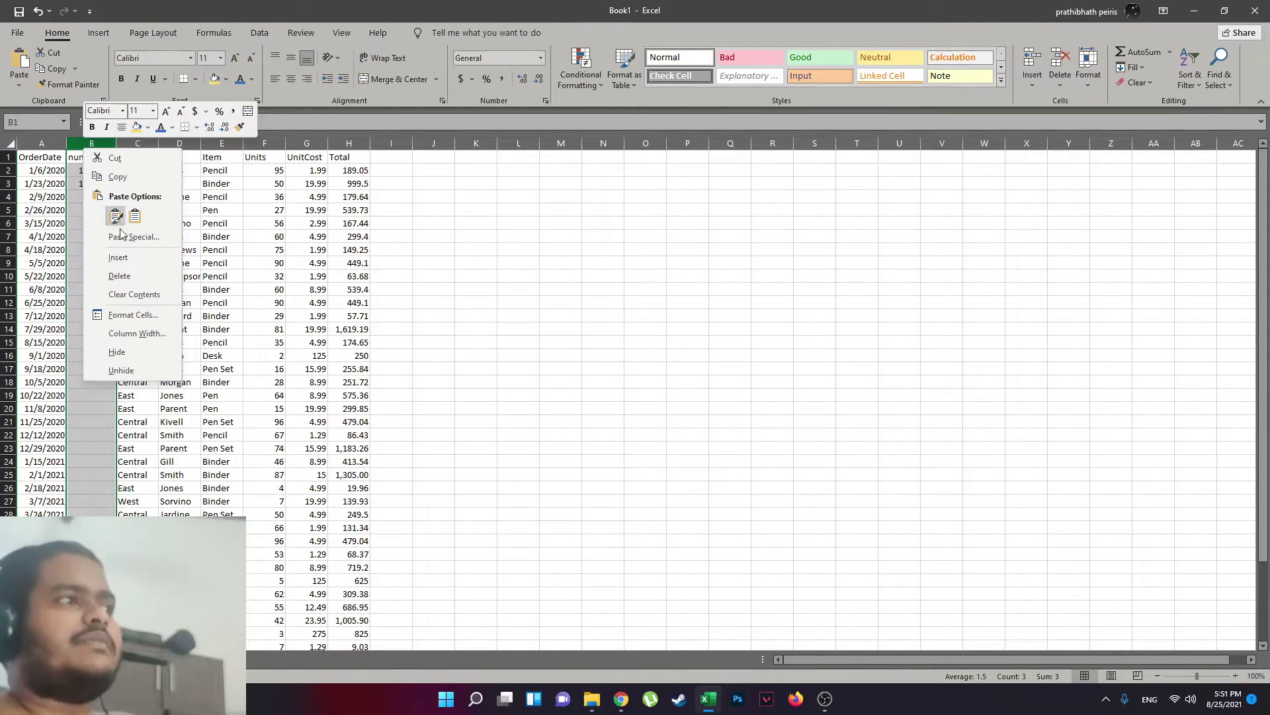
left_click(393, 241)
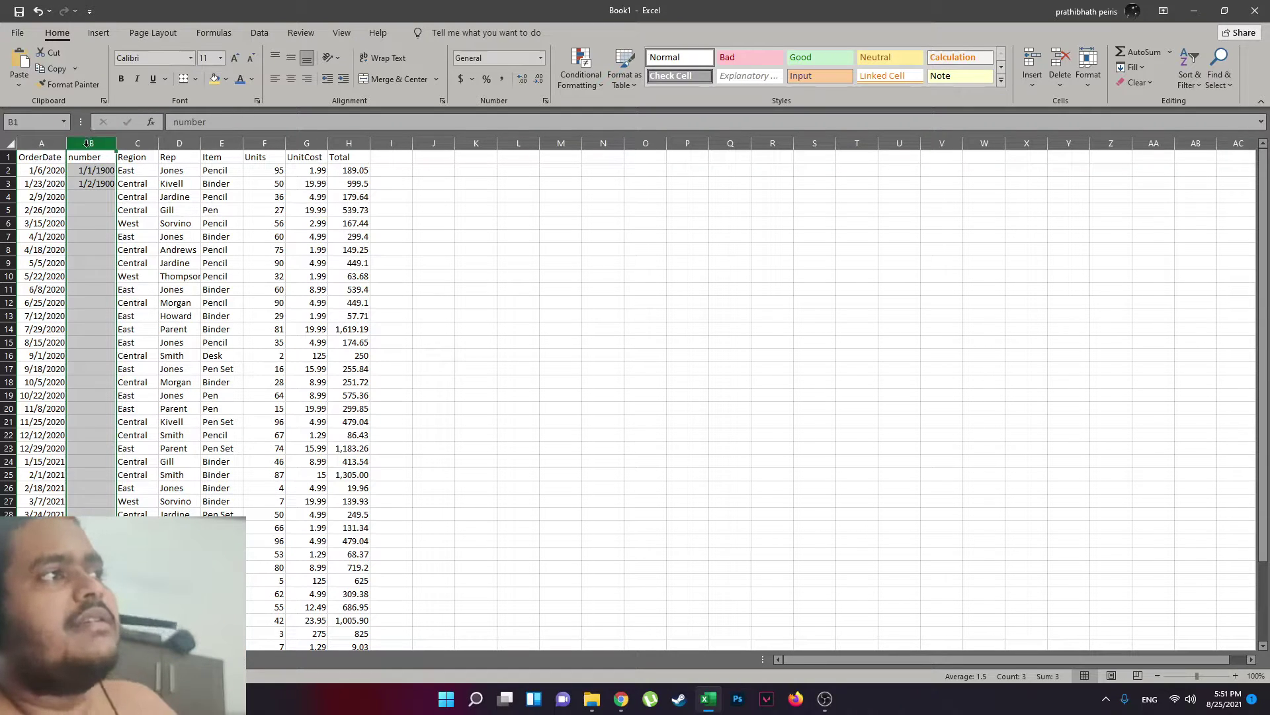
right_click(88, 151)
left_click(91, 183)
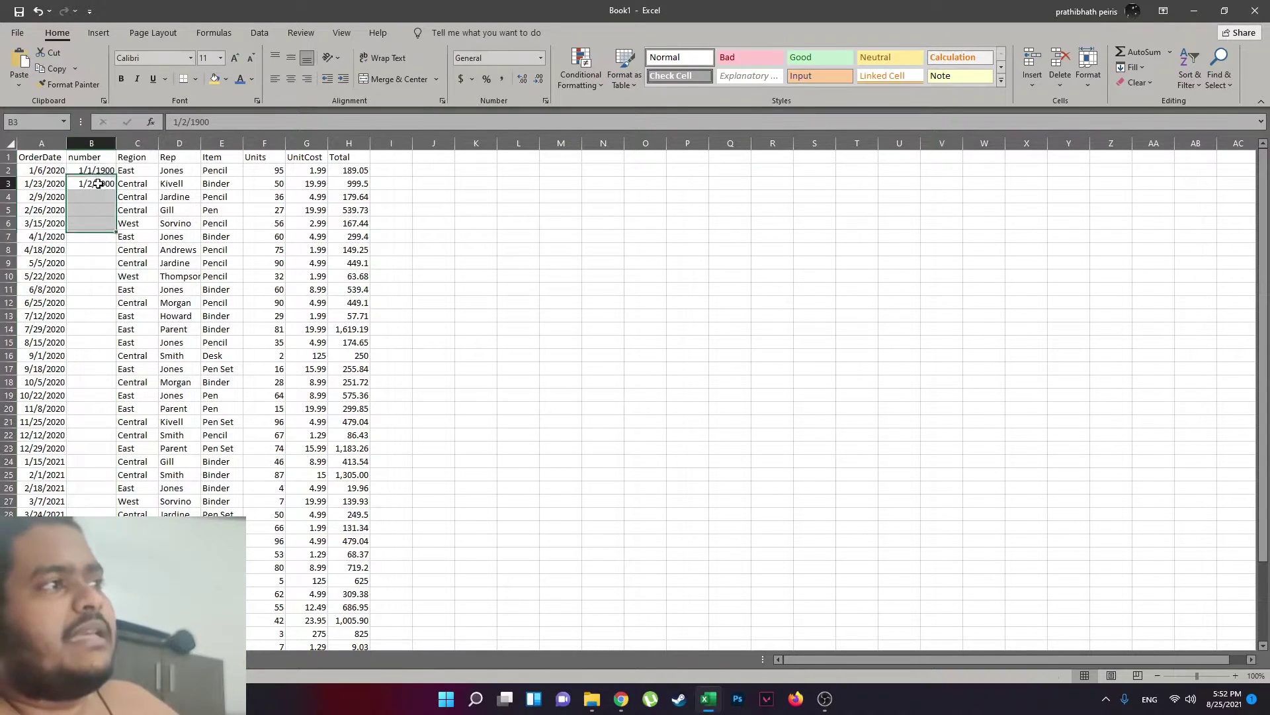
scroll(113, 219, "down", 5)
scroll(115, 351, "down", 5)
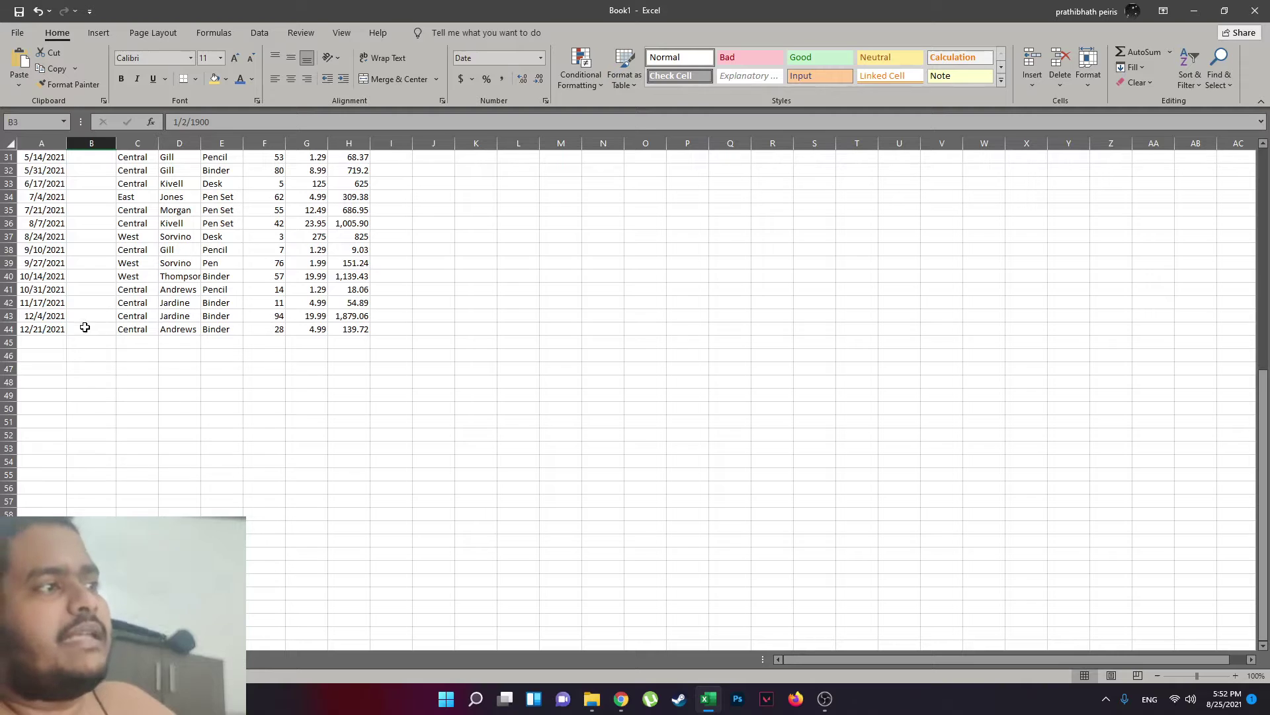
left_click_drag(85, 328, 99, 211)
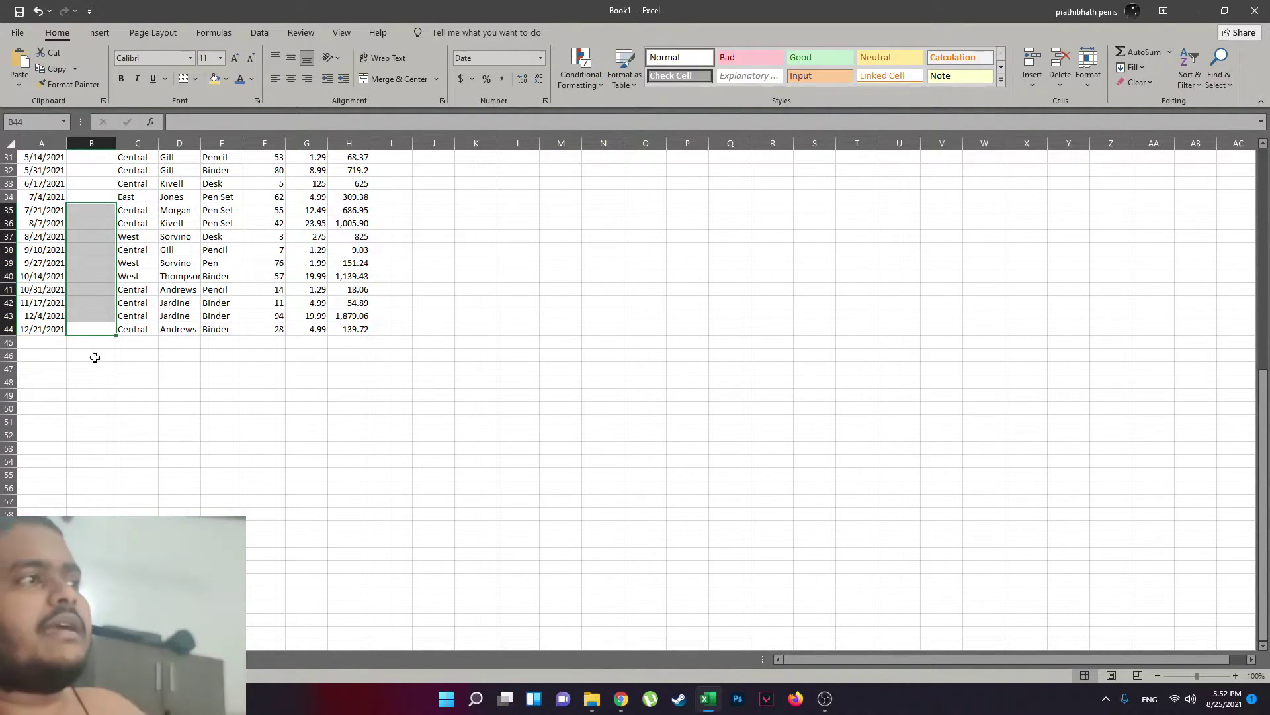
left_click(91, 143)
scroll(98, 186, "up", 8)
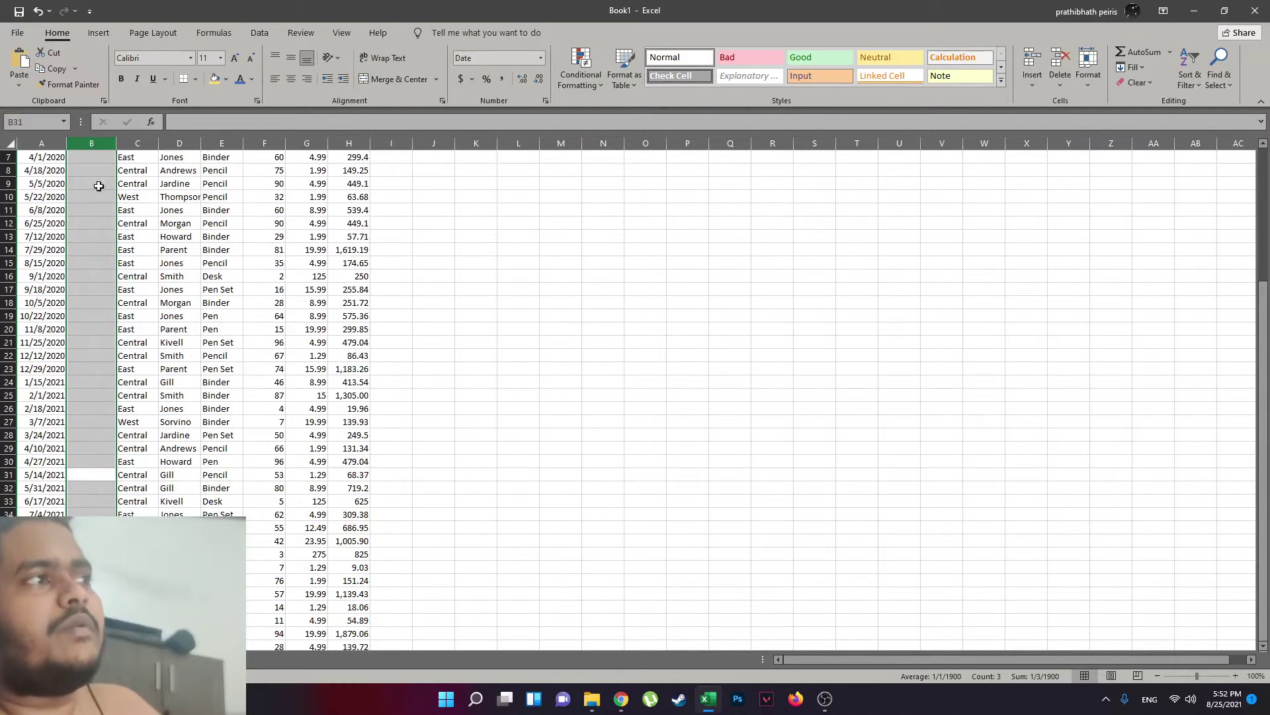
scroll(99, 186, "up", 2)
scroll(99, 192, "down", 9)
scroll(99, 264, "down", 12)
scroll(97, 340, "down", 11)
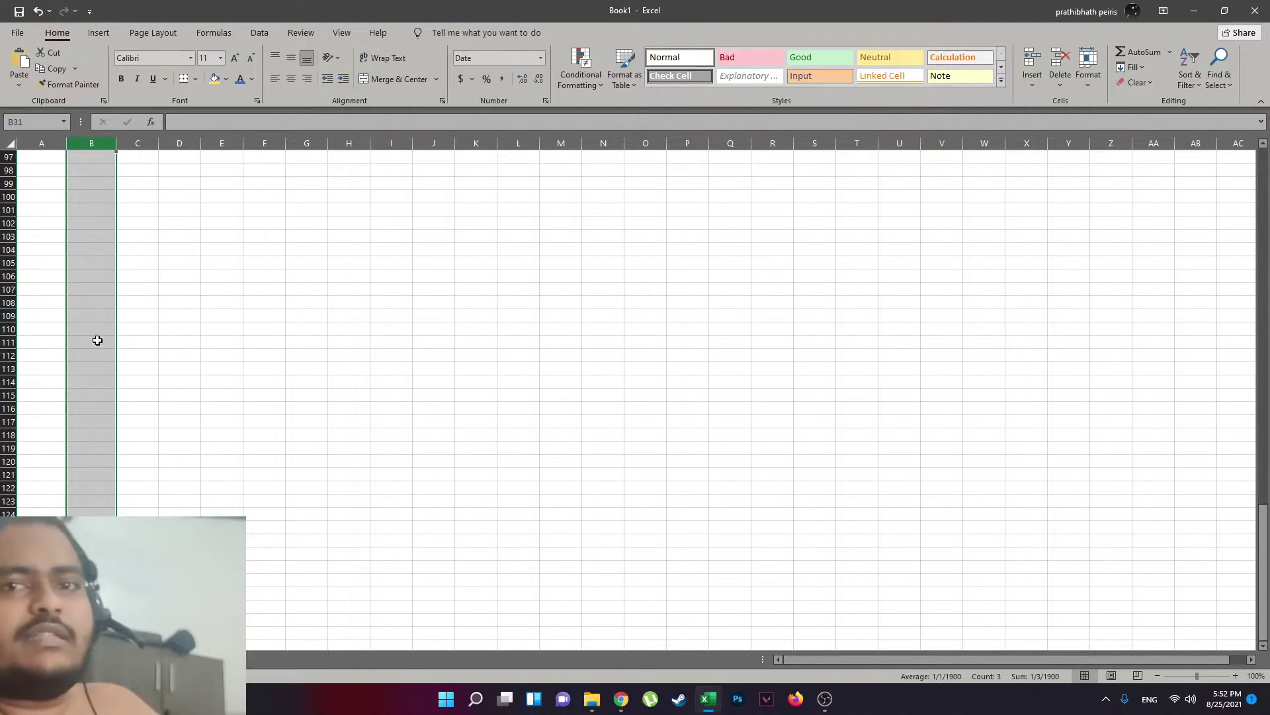
scroll(99, 318, "up", 16)
scroll(102, 298, "up", 10)
scroll(102, 295, "up", 6)
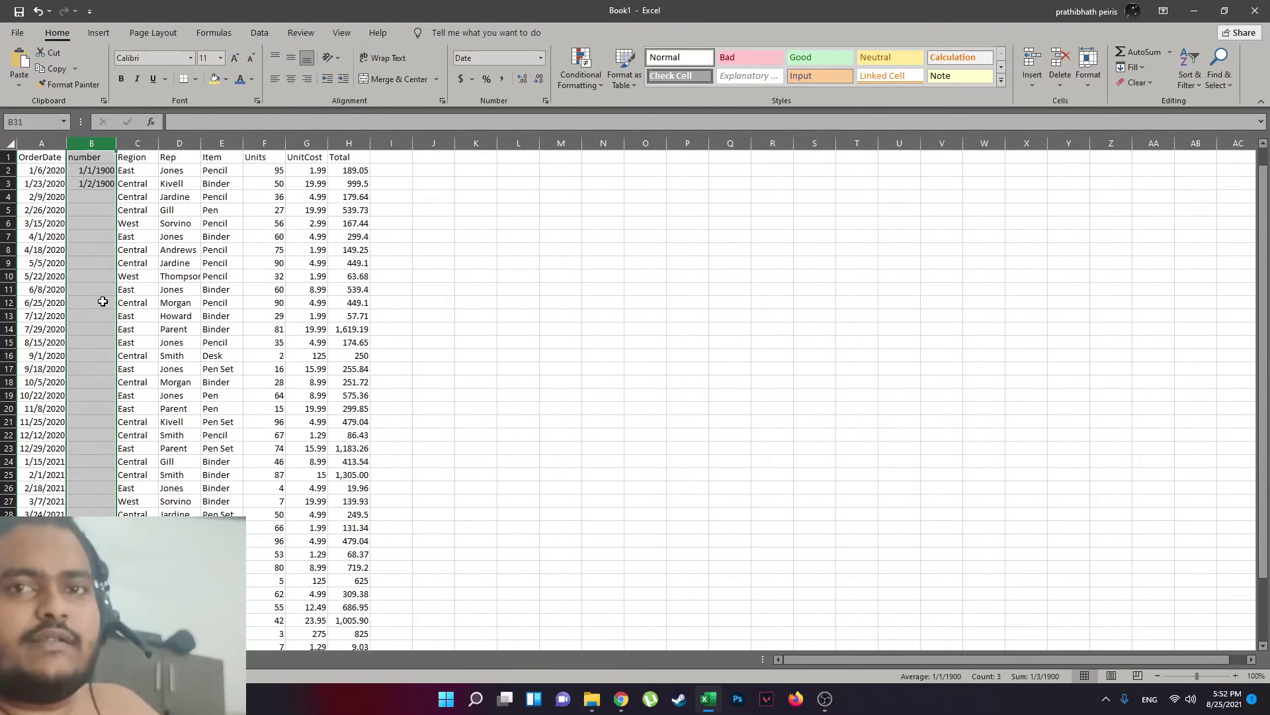
Format column B with the General number format so B2 and B3 show 1 and 2.
right_click(83, 144)
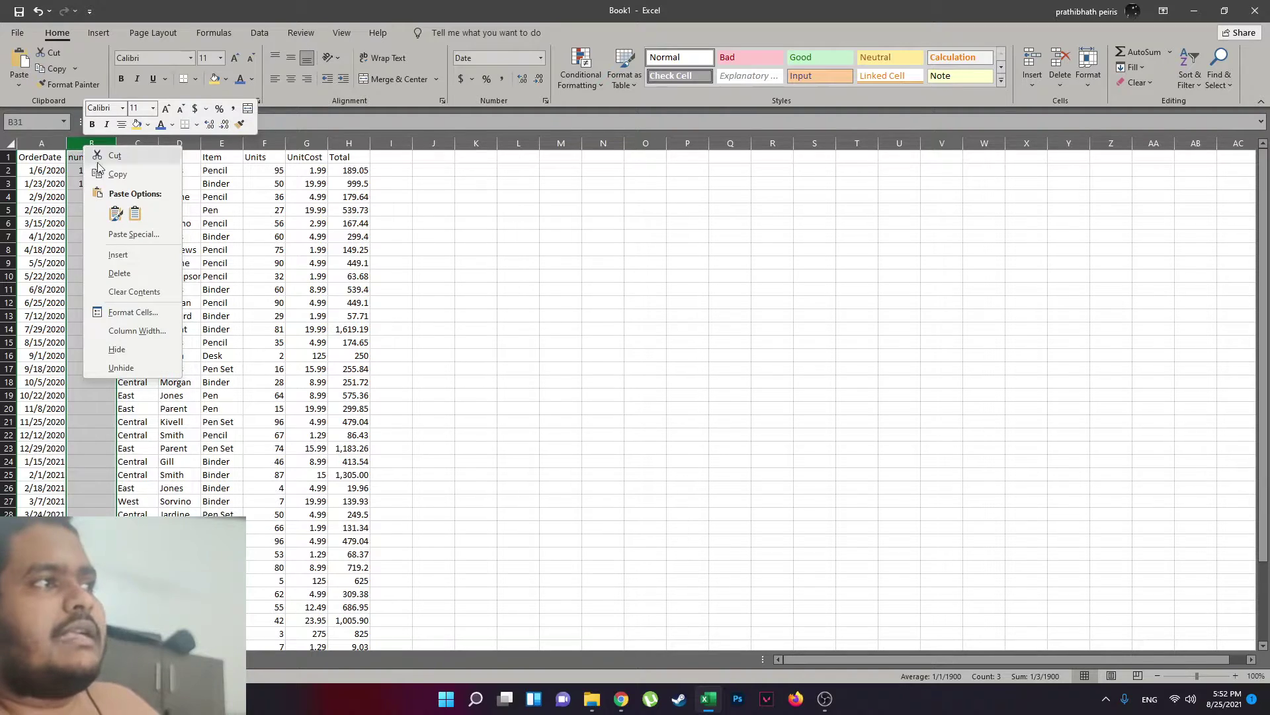
left_click(121, 312)
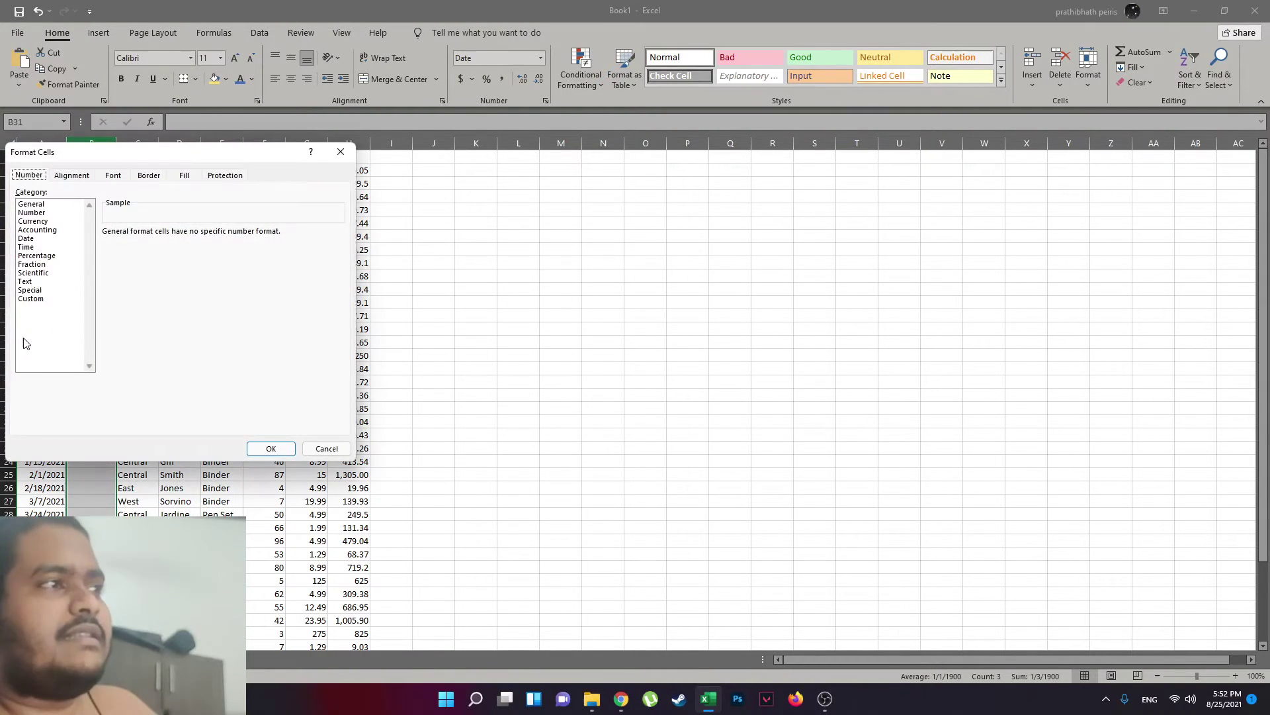
left_click(40, 213)
left_click(40, 221)
left_click_drag(55, 158, 490, 263)
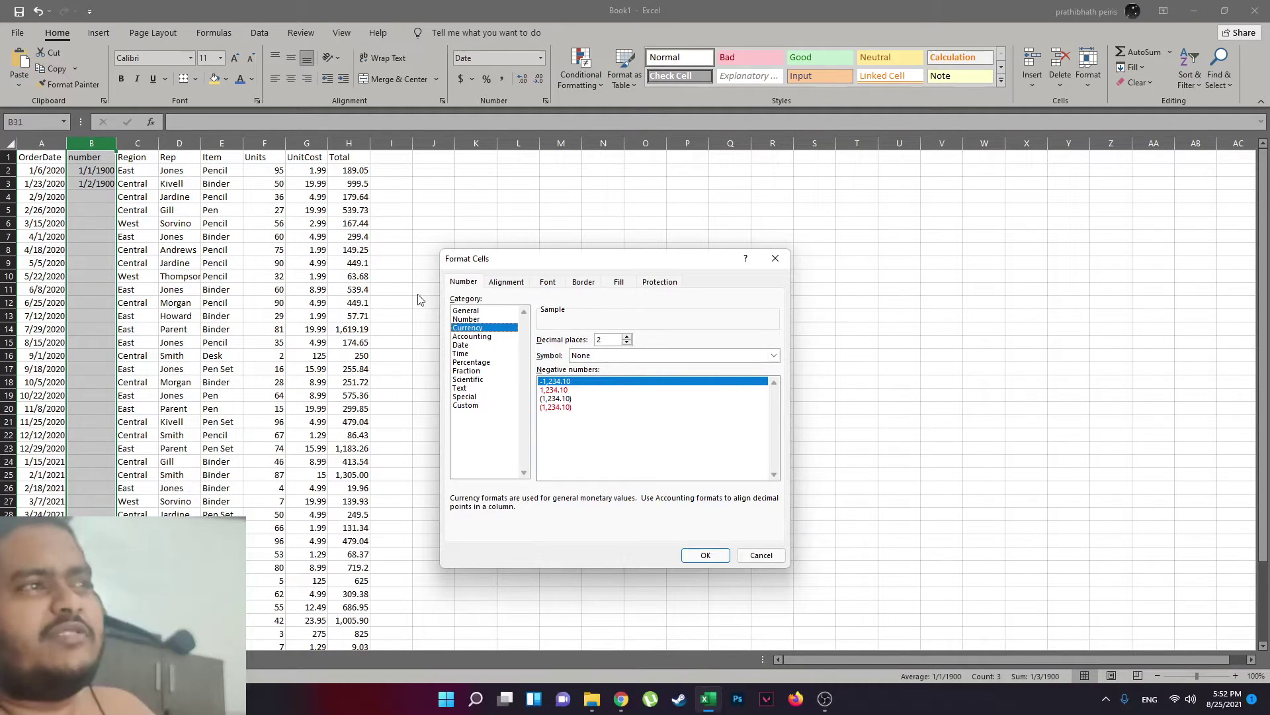
left_click(475, 319)
left_click(467, 310)
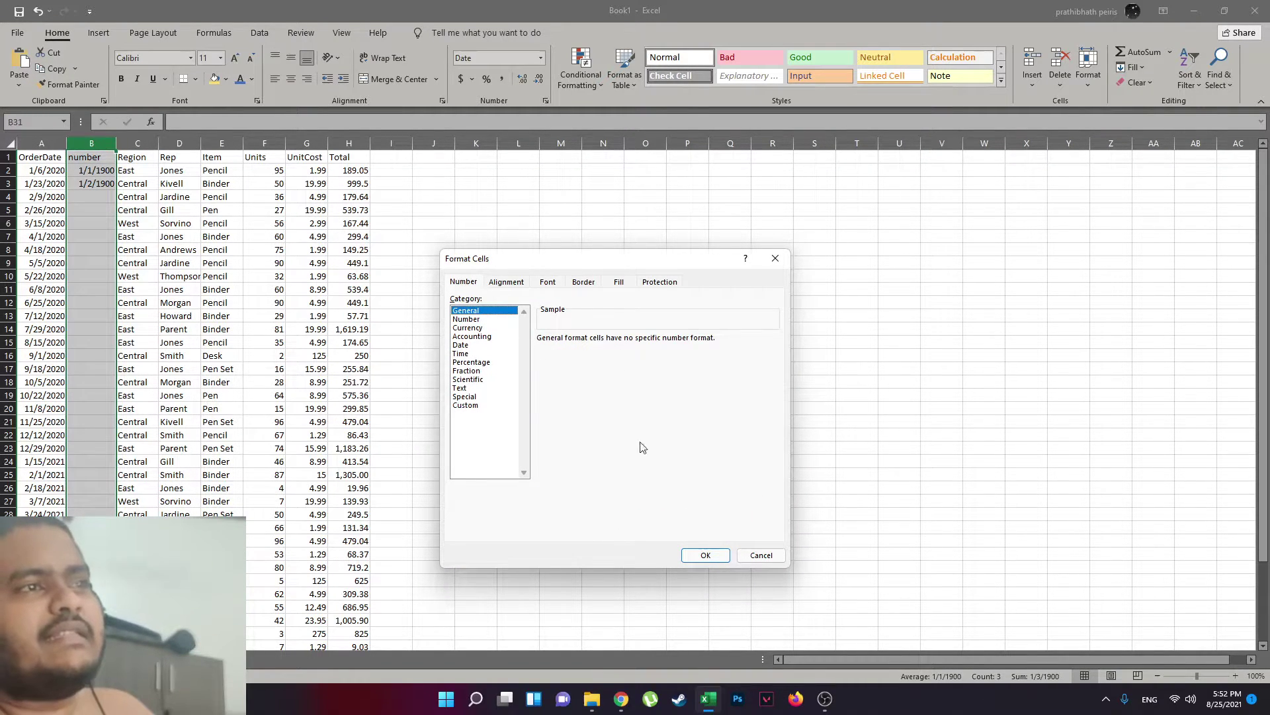
left_click(705, 555)
Delete the value in the selected column B cell.
left_click(103, 192)
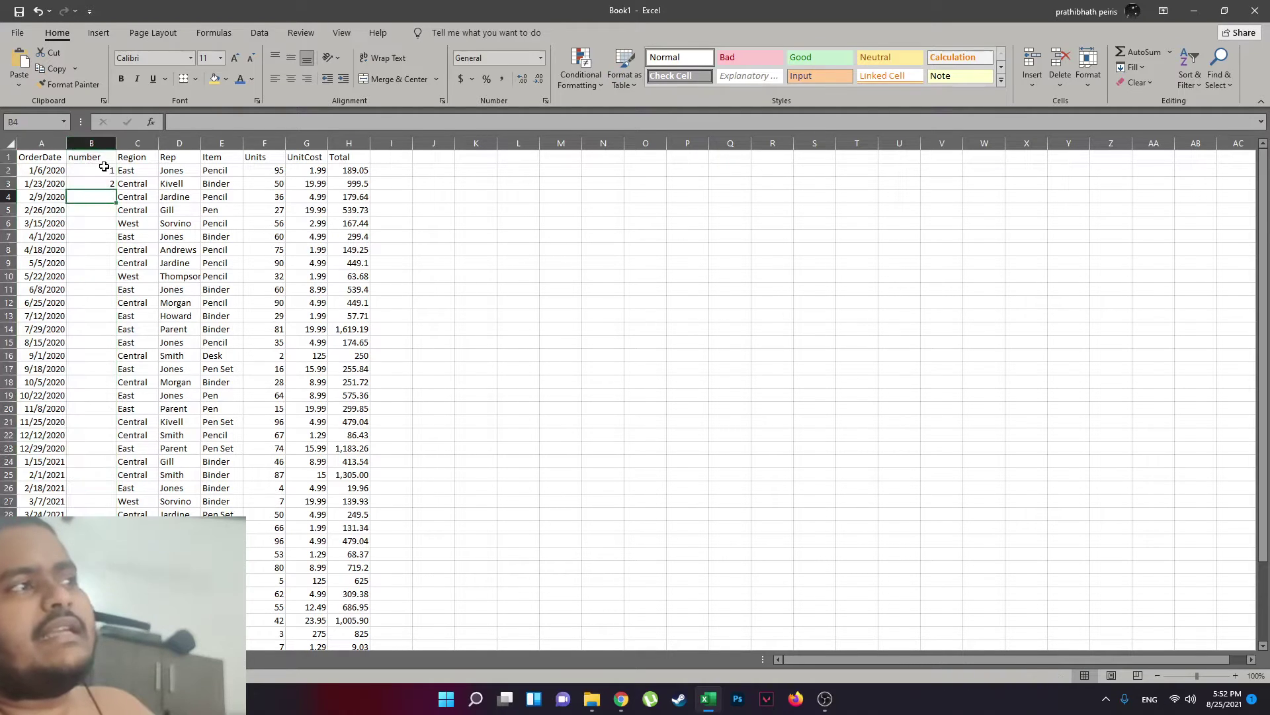
key("Delete")
left_click(107, 172)
Restore the 2 in B3 and try dragging the B2:B3 fill handle down.
key("ctrl+z")
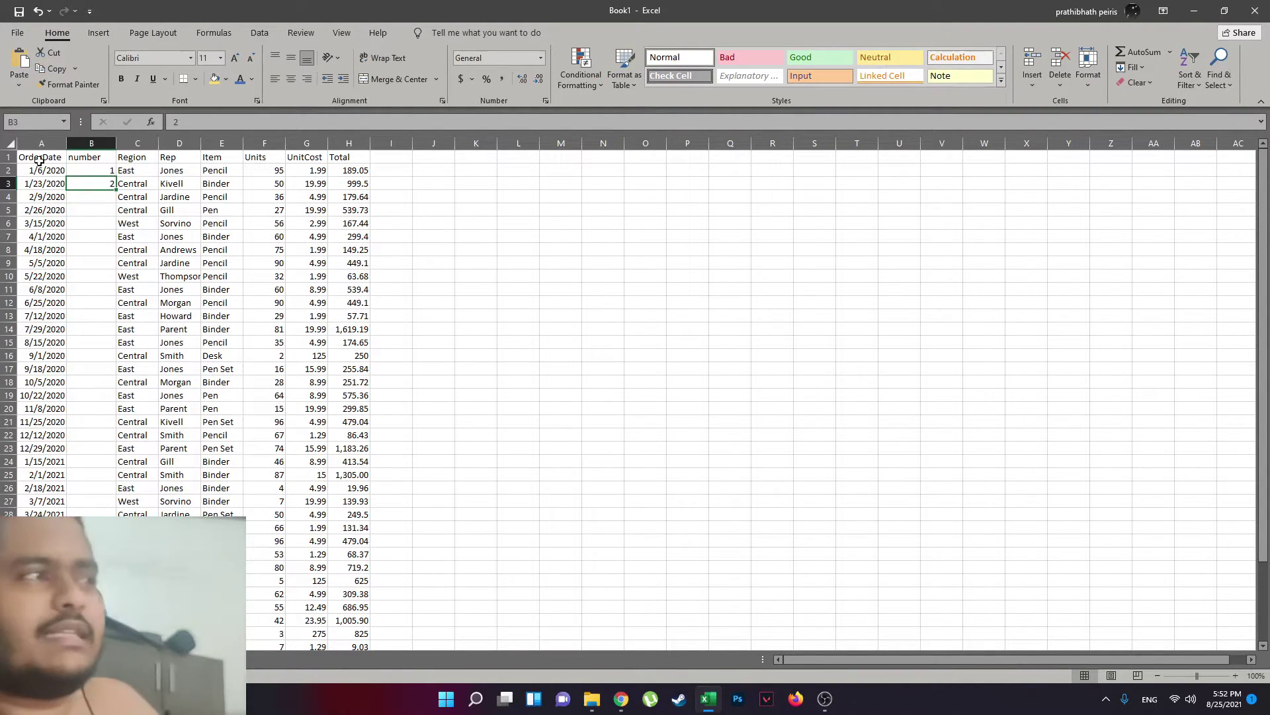
left_click(103, 172)
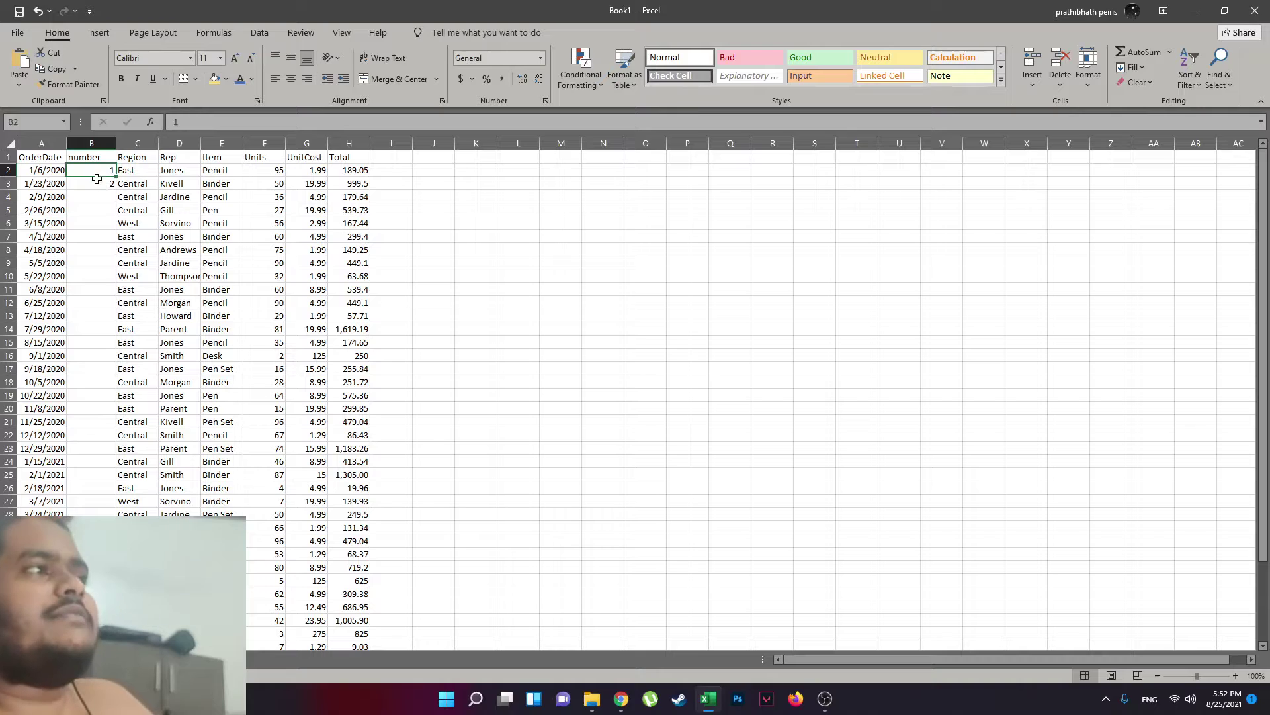
left_click_drag(97, 179, 103, 178)
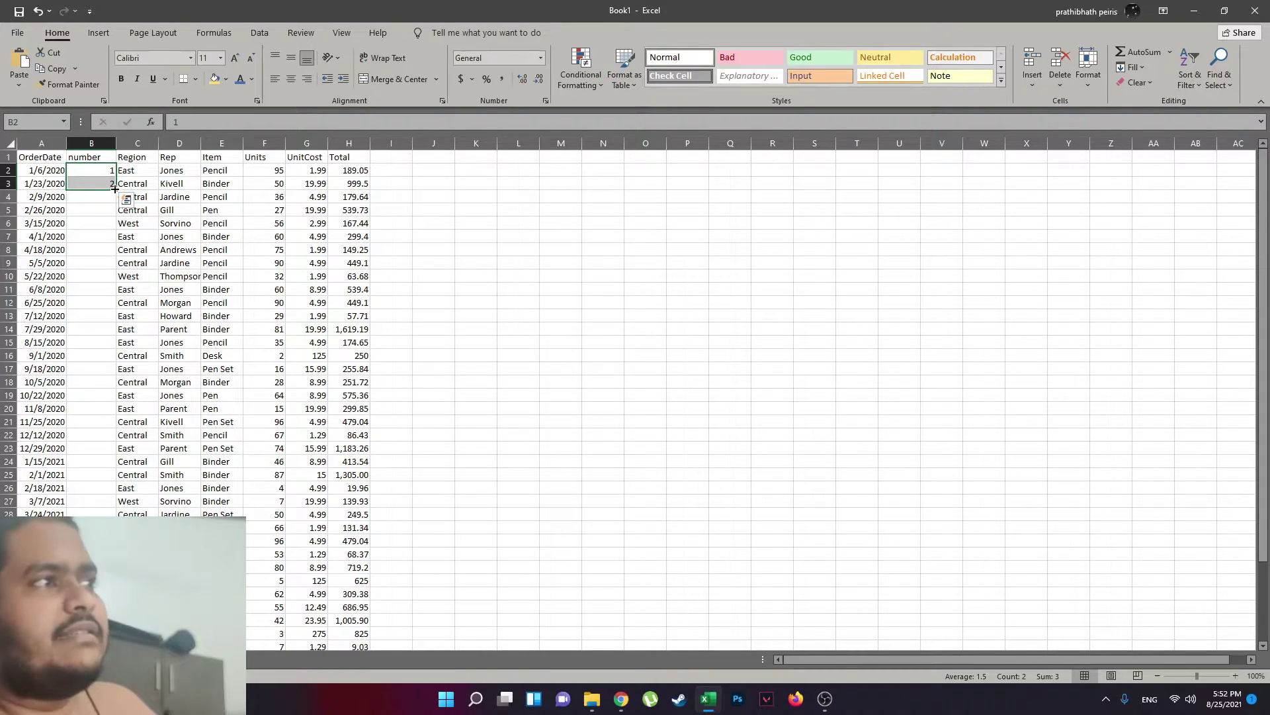
left_click_drag(115, 189, 107, 294)
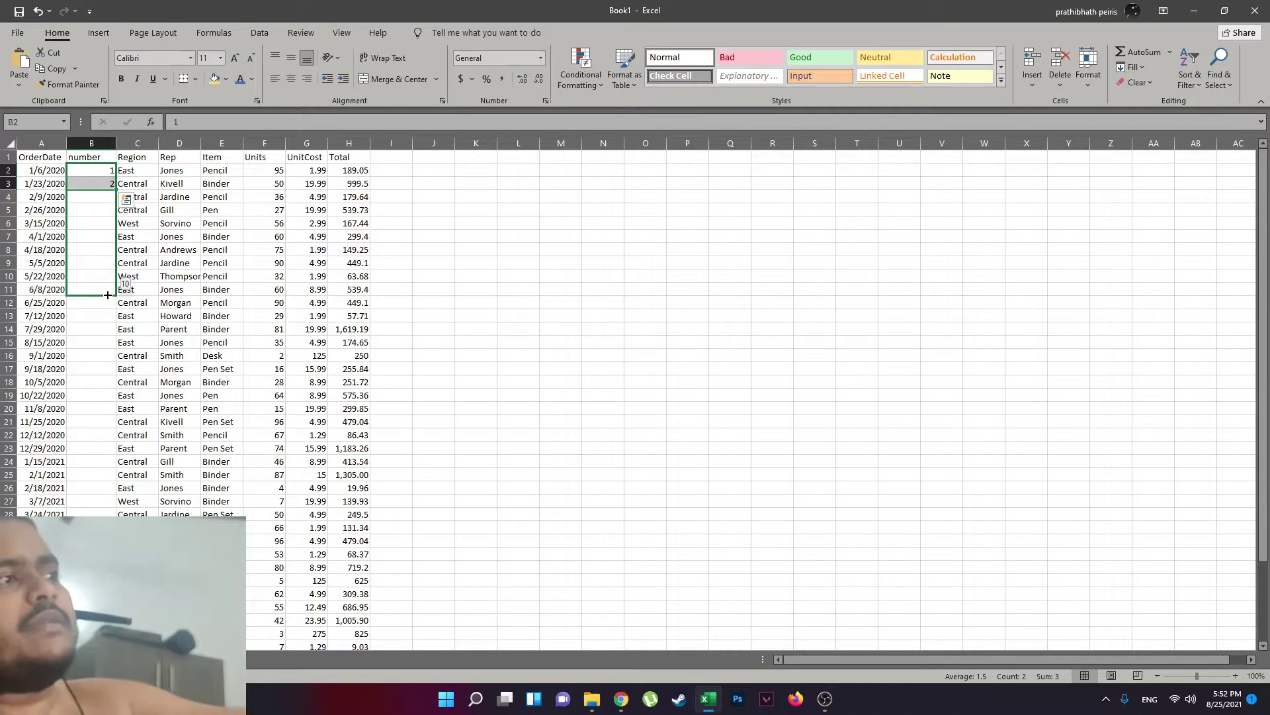
left_click_drag(109, 302, 107, 184)
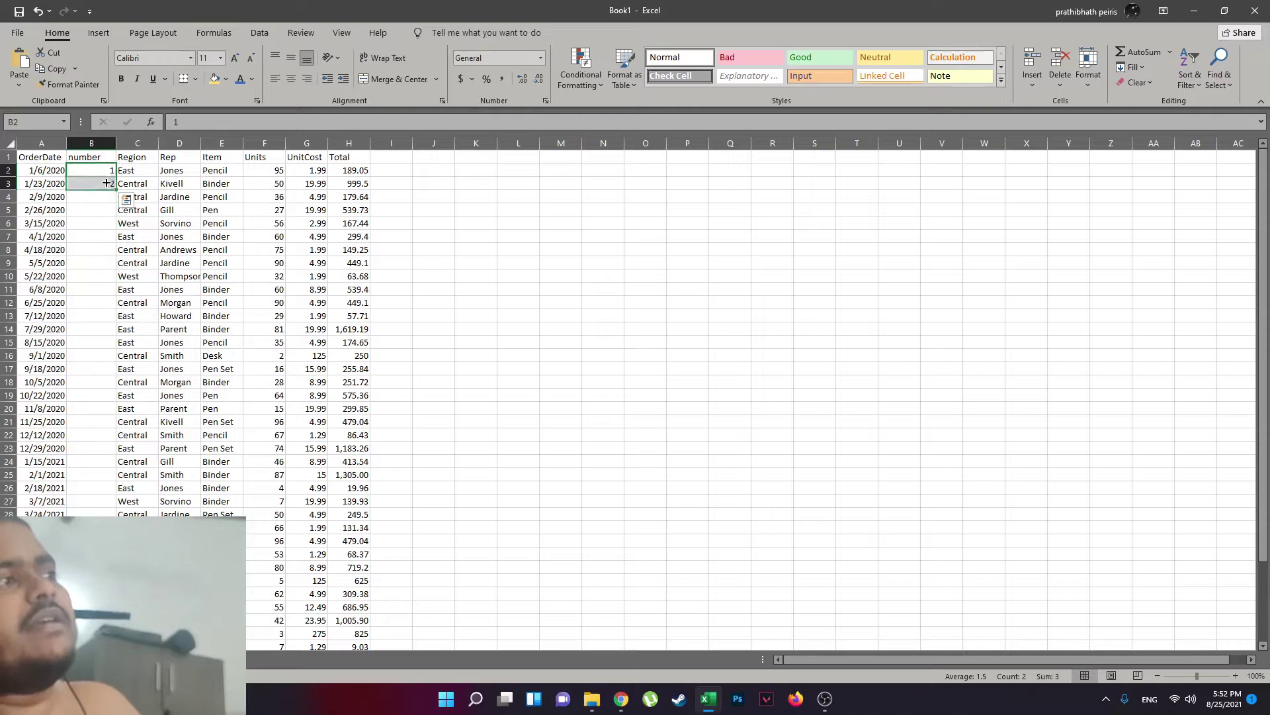
left_click(107, 171)
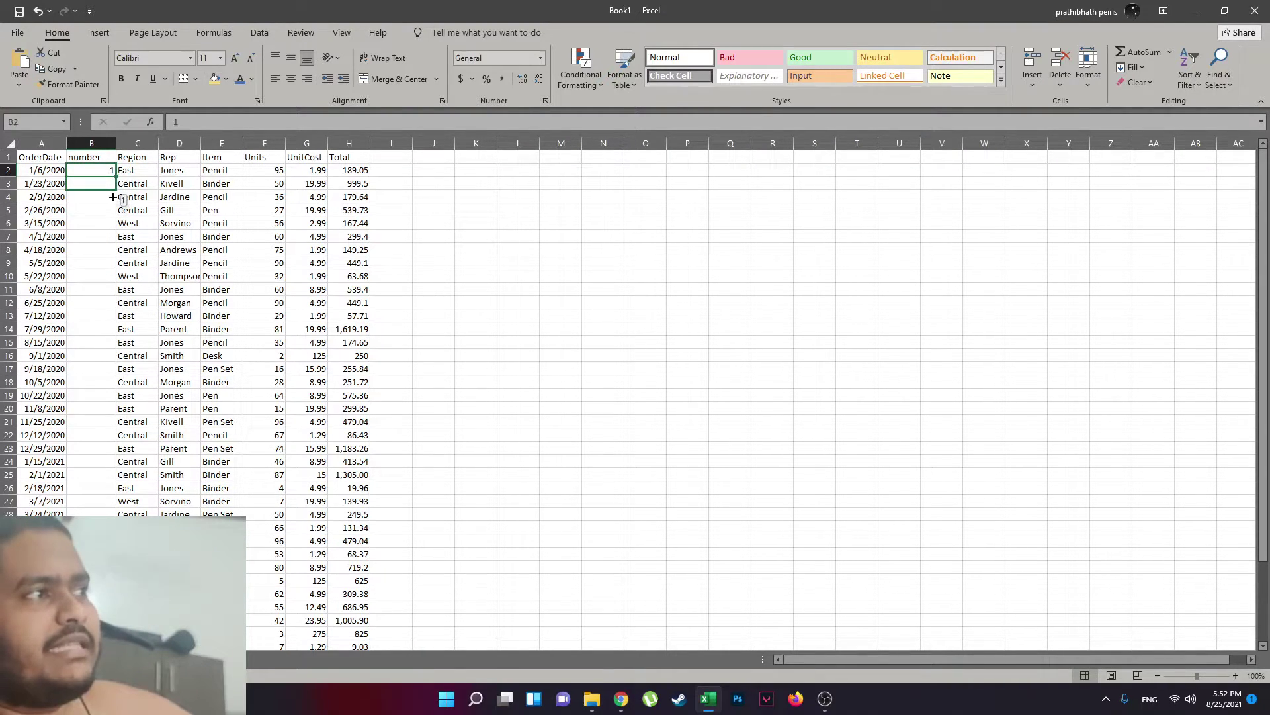
left_click_drag(117, 183, 116, 178)
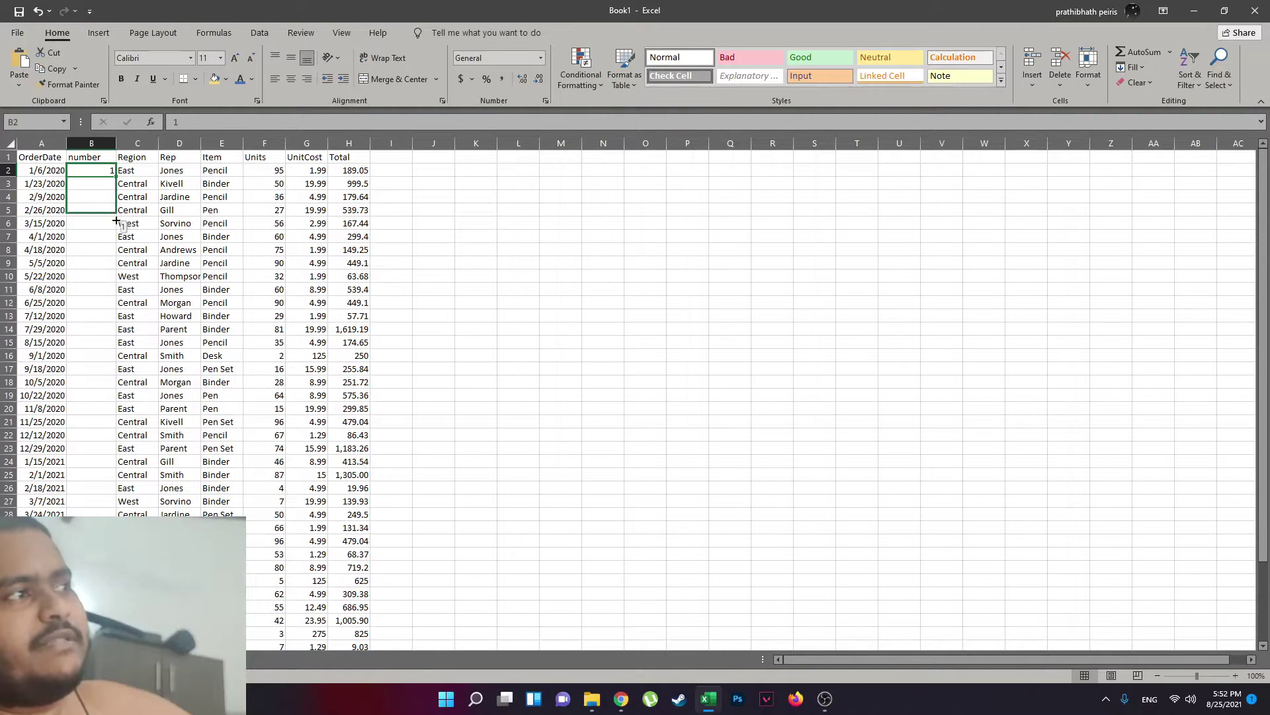
Re-enter 2 in B3, then drag the B2:B3 fill down and back, leaving only 1 and 2.
left_click(106, 184)
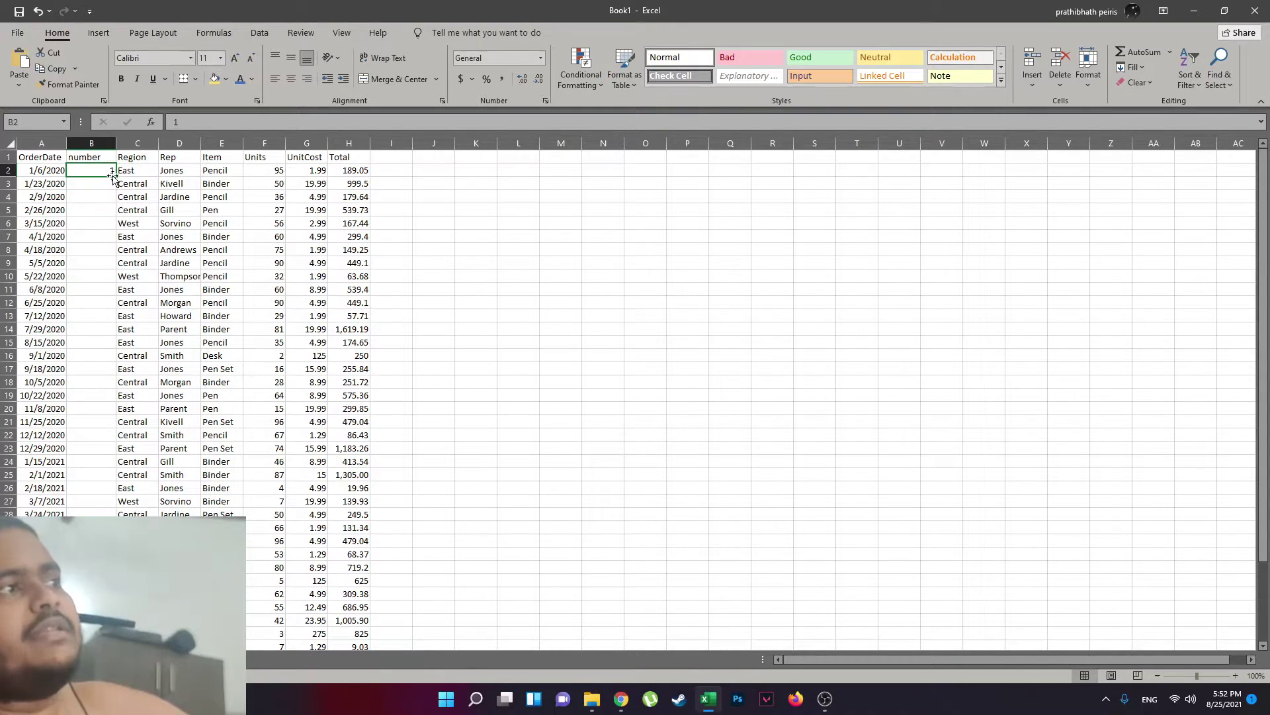
type("2")
key("Return")
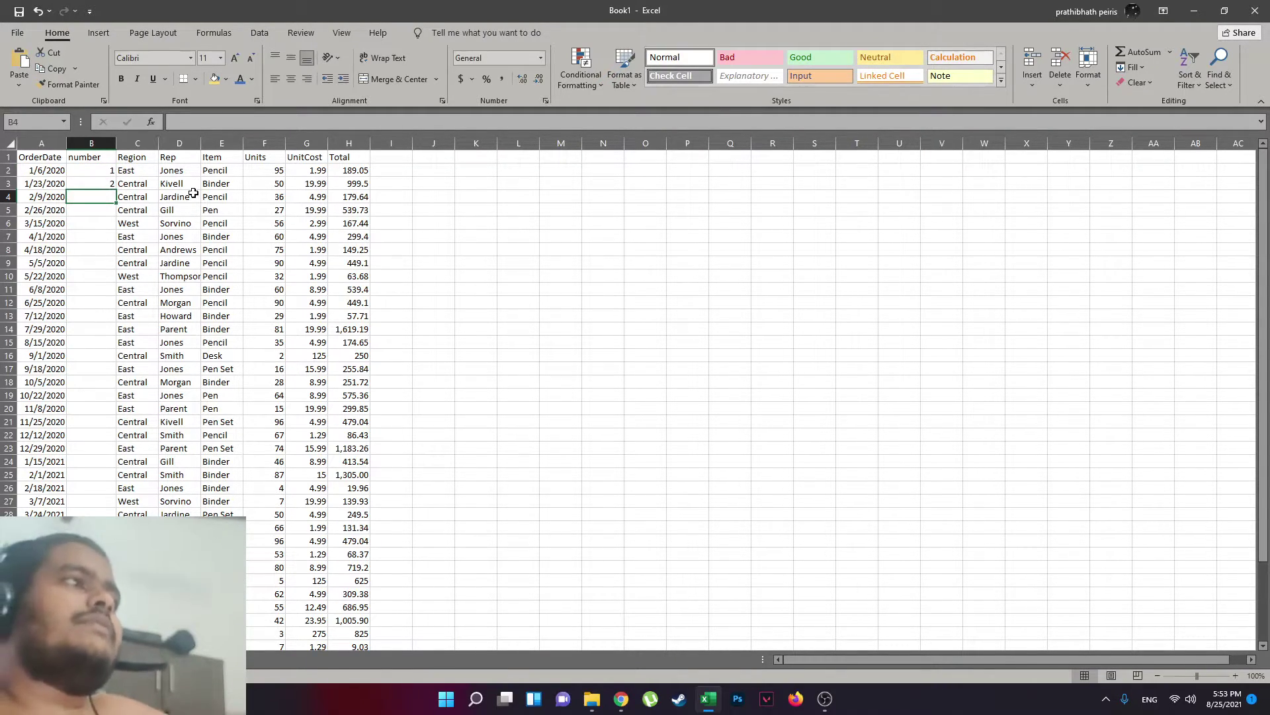
left_click_drag(93, 170, 98, 189)
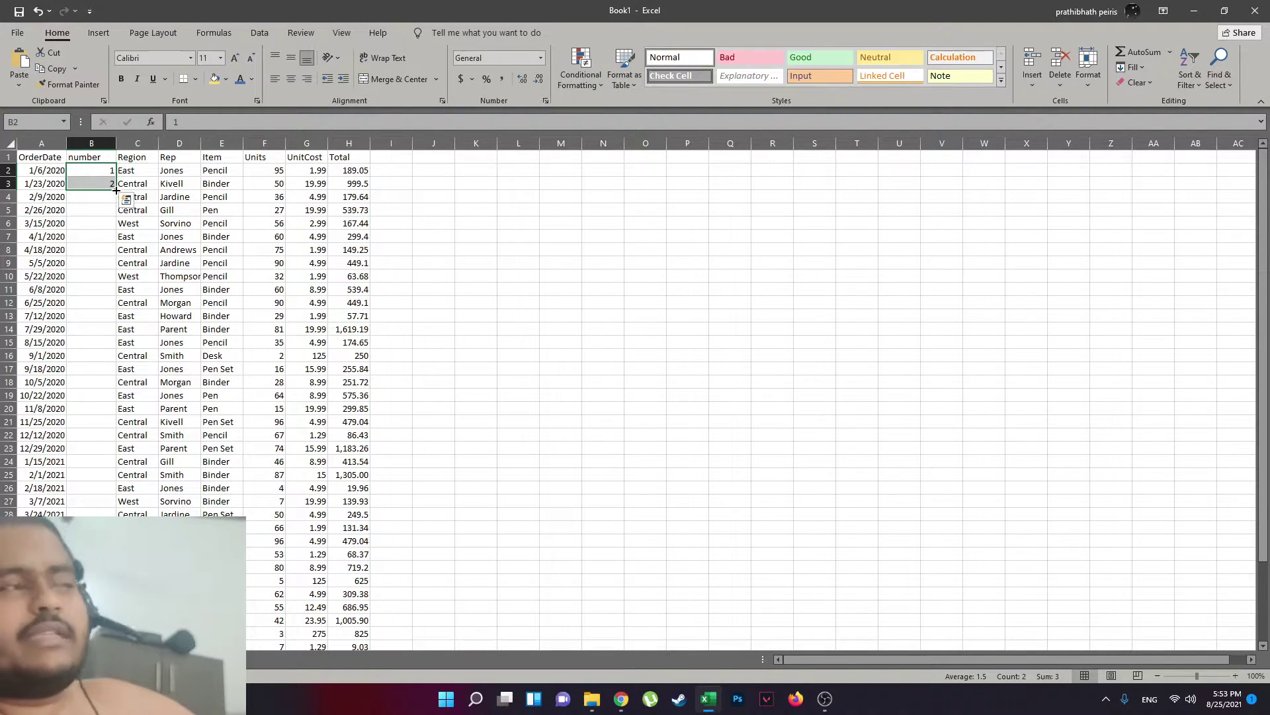
left_click_drag(117, 190, 111, 529)
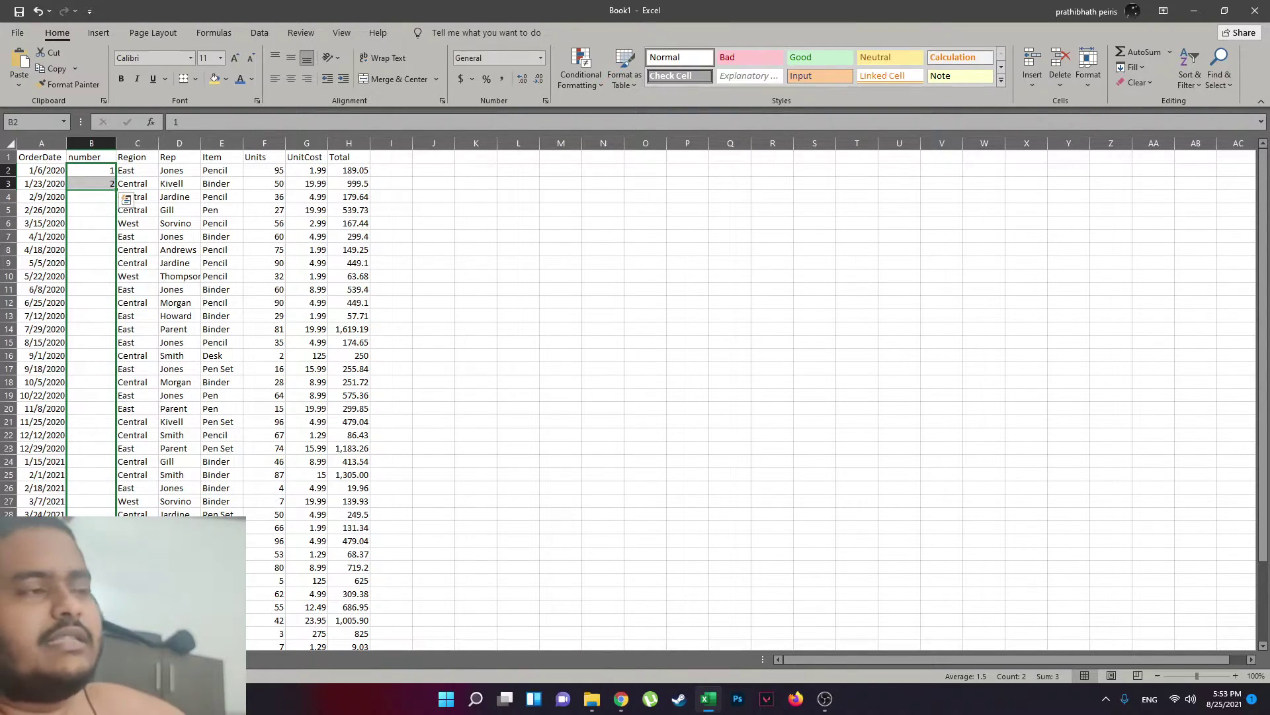
left_click_drag(112, 529, 111, 529)
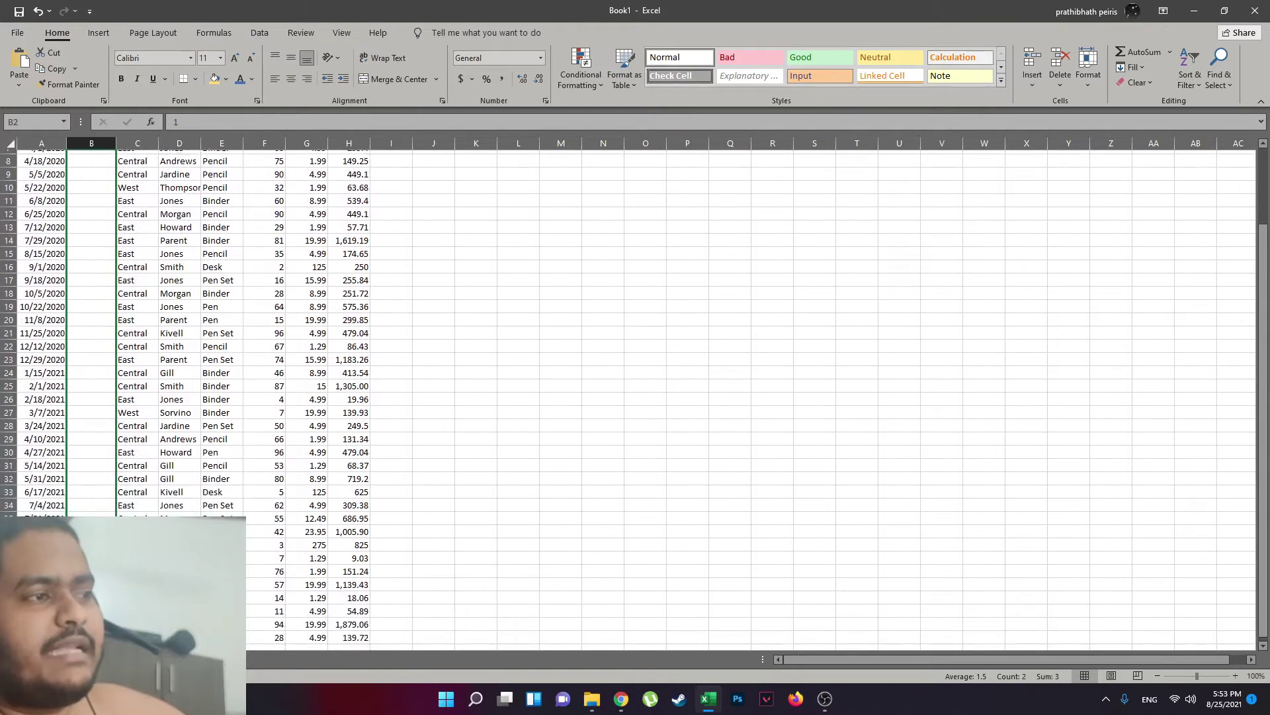
left_click_drag(123, 482, 94, 142)
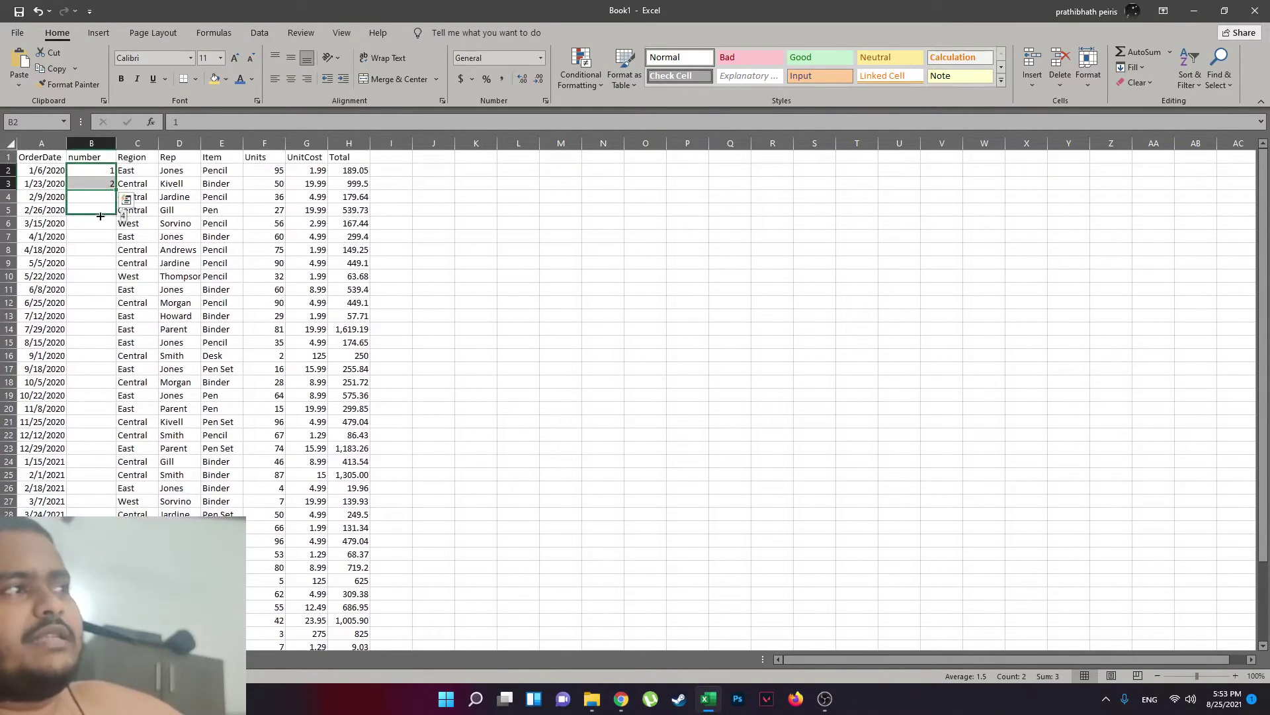
mouse_move(94, 142)
left_mouse_down()
mouse_move(110, 193)
mouse_move(99, 179)
left_mouse_up()
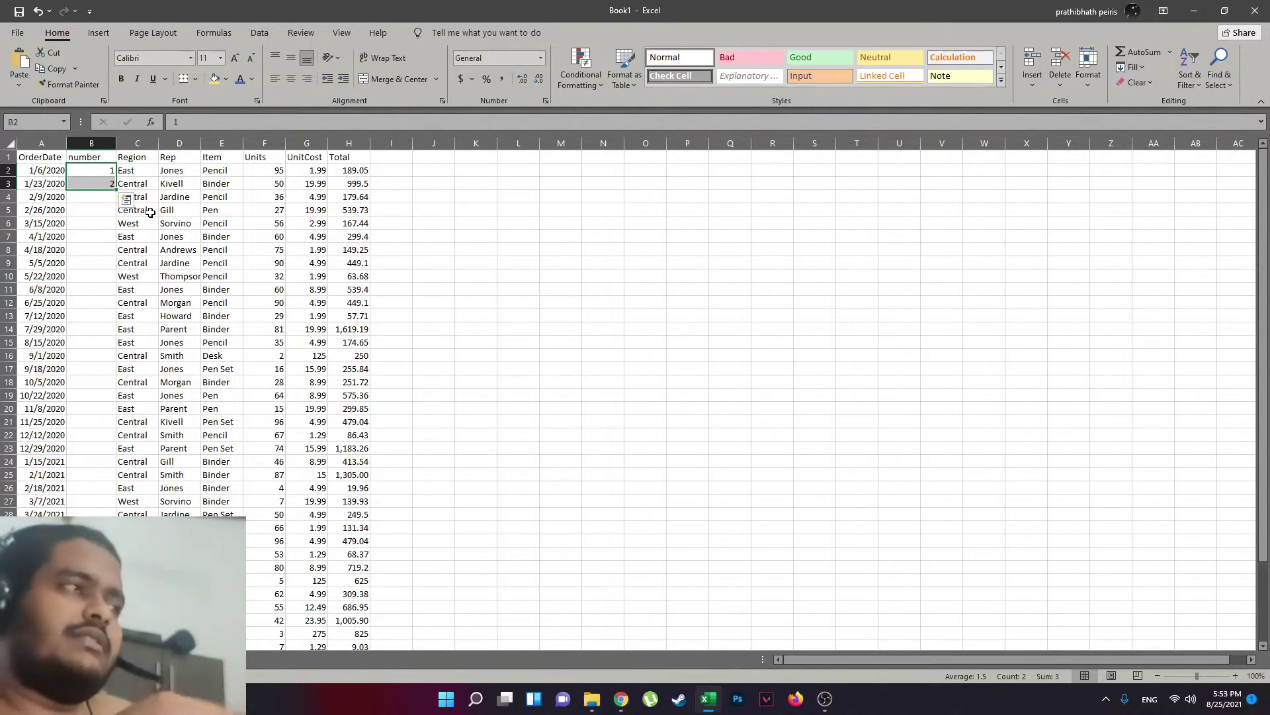
scroll(49, 240, "down", 7)
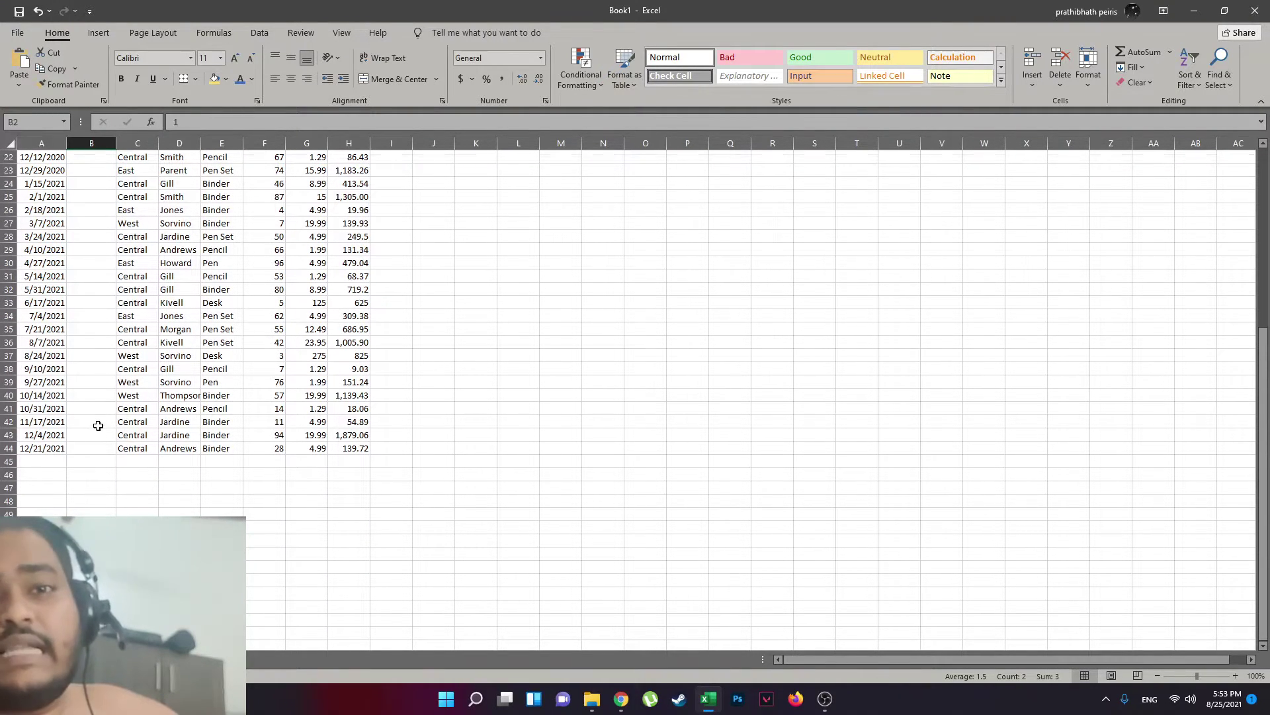
scroll(98, 425, "up", 7)
left_click(97, 170)
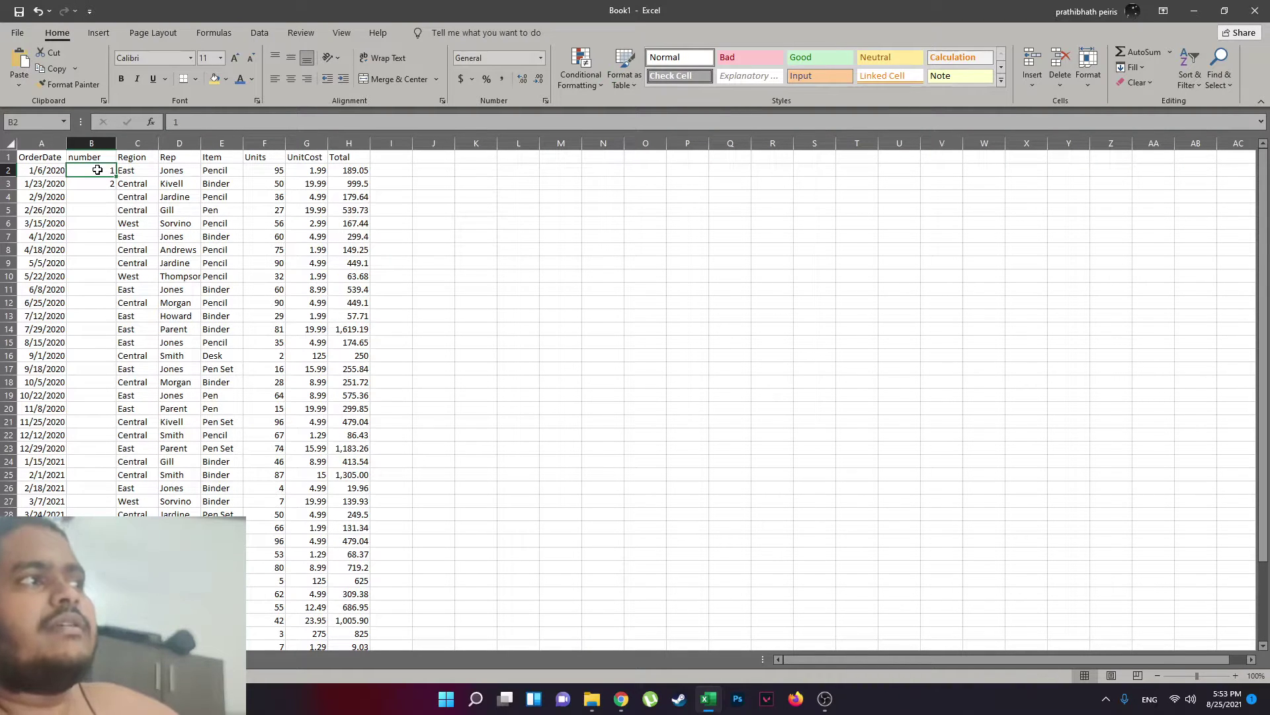
scroll(124, 405, "down", 3)
scroll(125, 445, "down", 4)
scroll(200, 482, "down", 5)
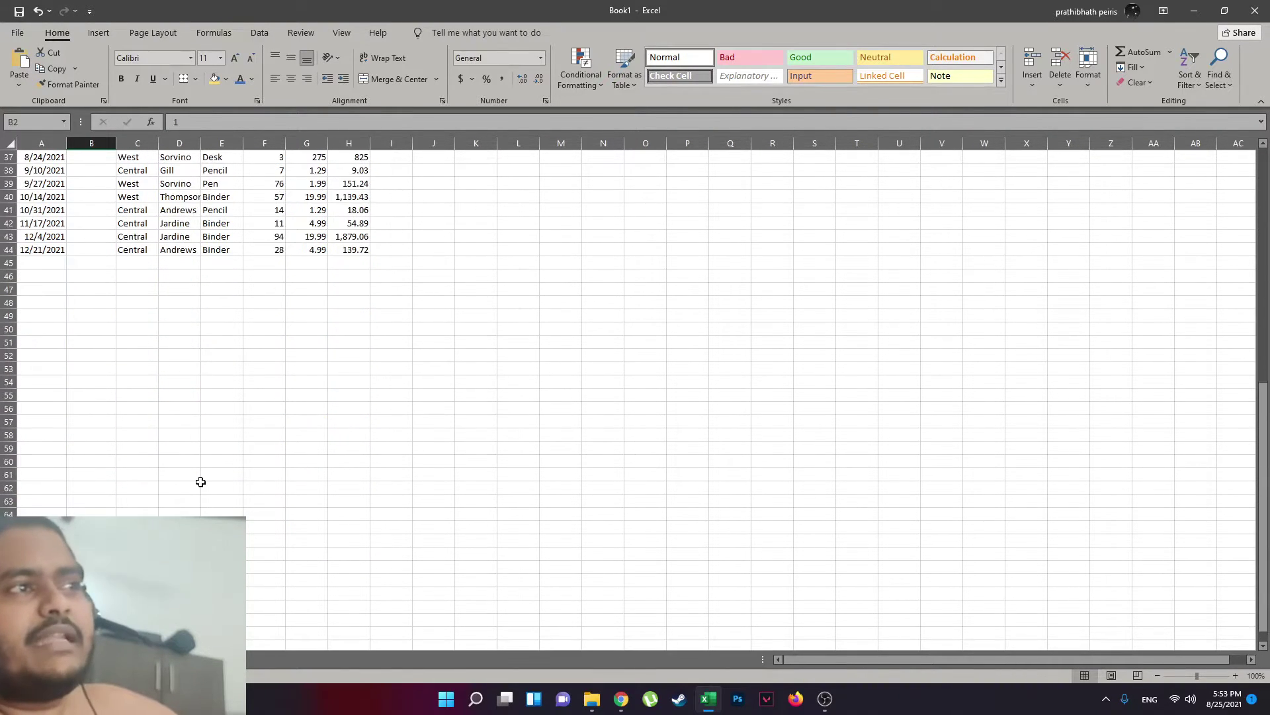
scroll(200, 482, "down", 3)
scroll(215, 448, "down", 4)
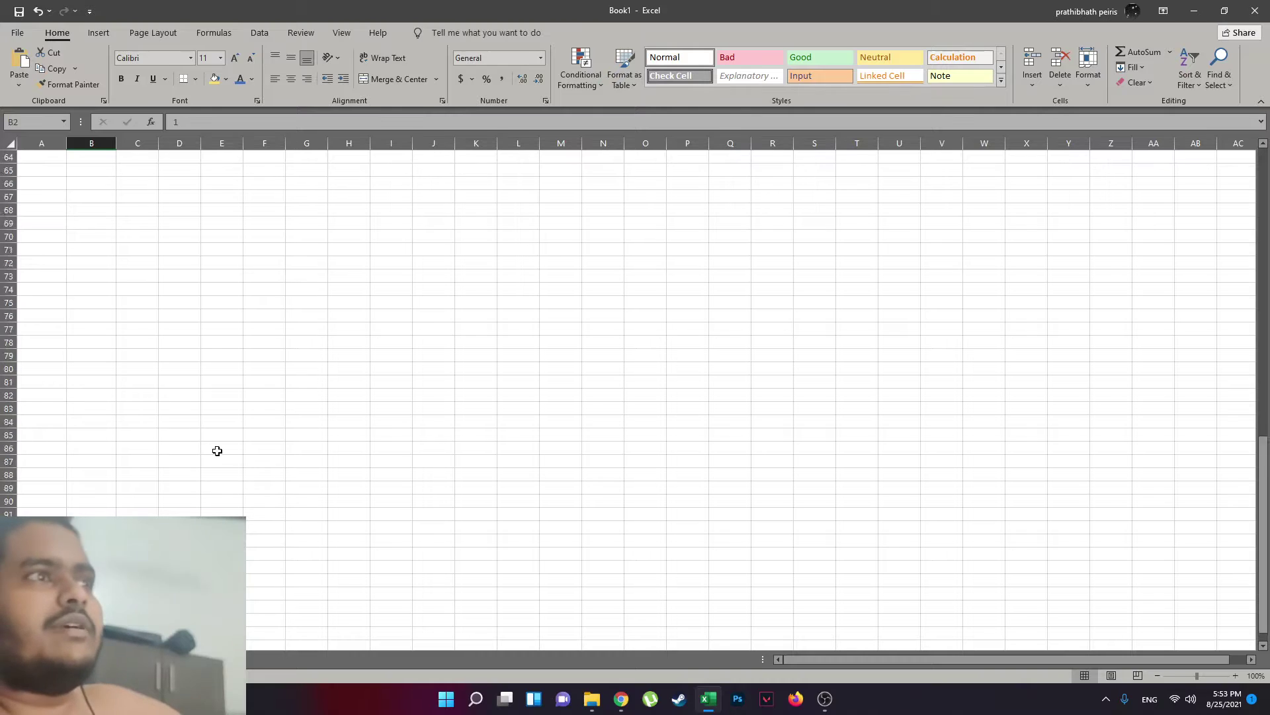
scroll(403, 437, "down", 15)
scroll(403, 437, "down", 8)
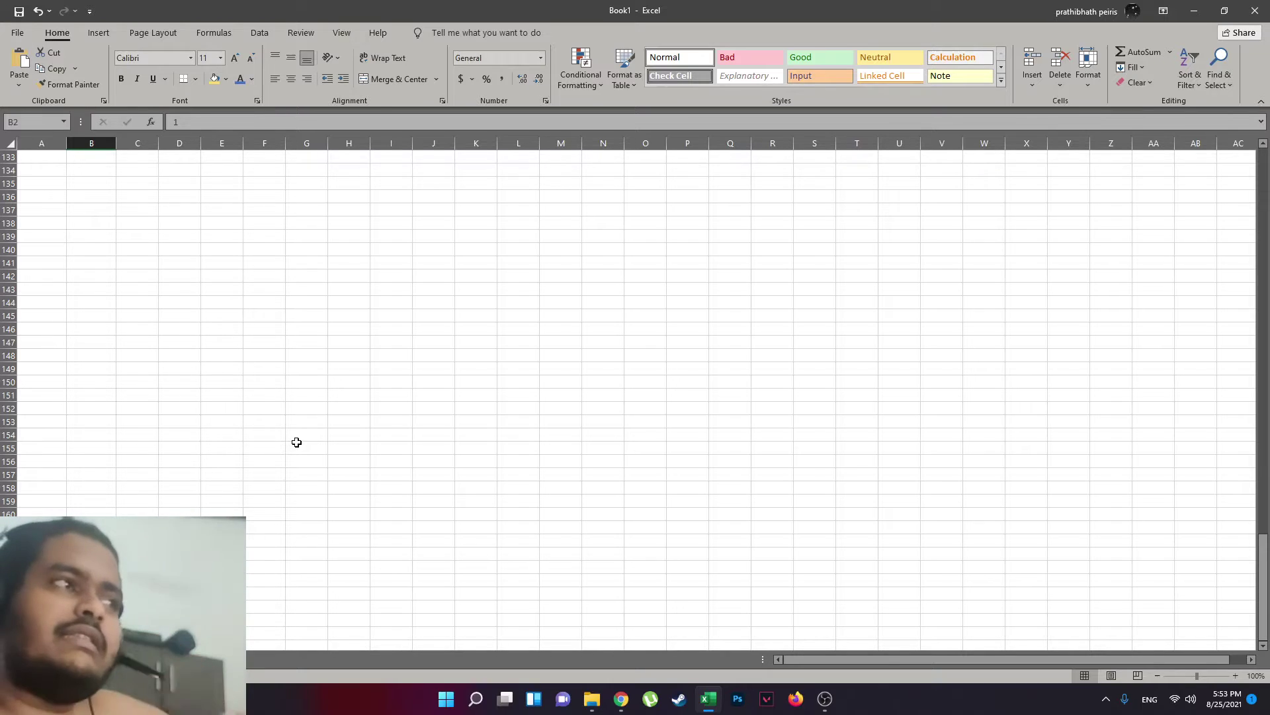
left_click_drag(400, 210, 378, 483)
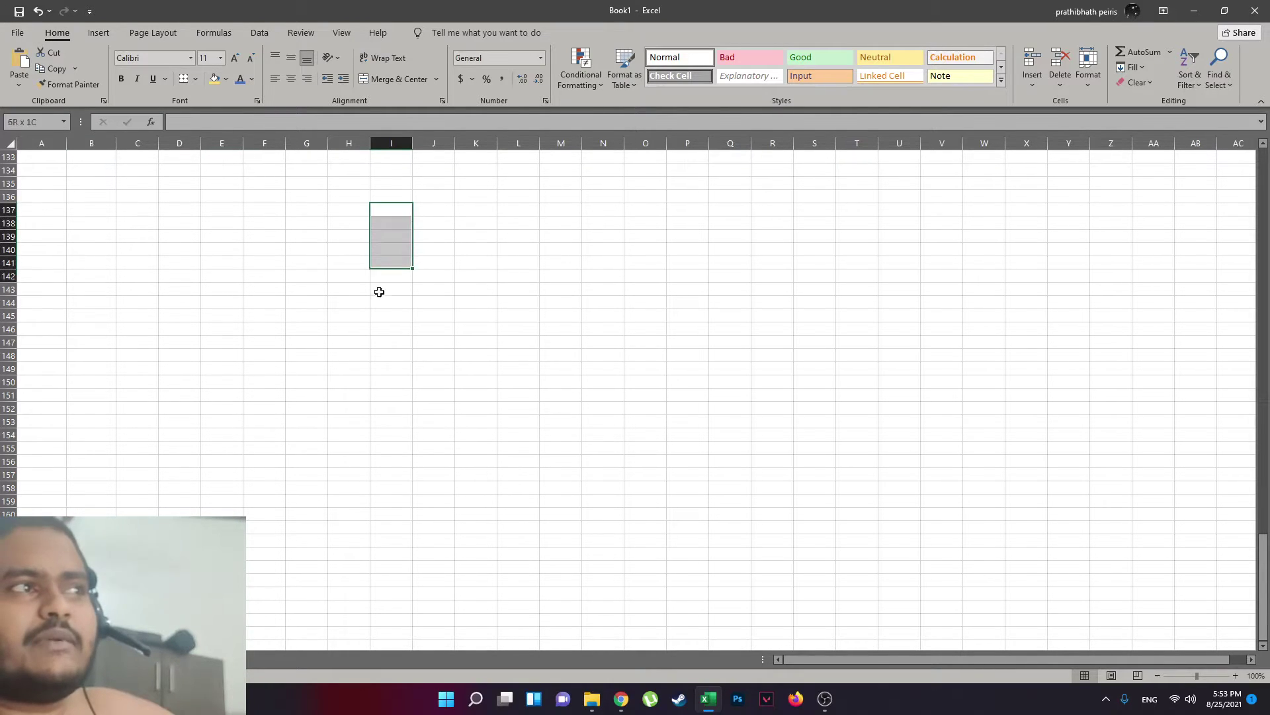
scroll(205, 341, "up", 5)
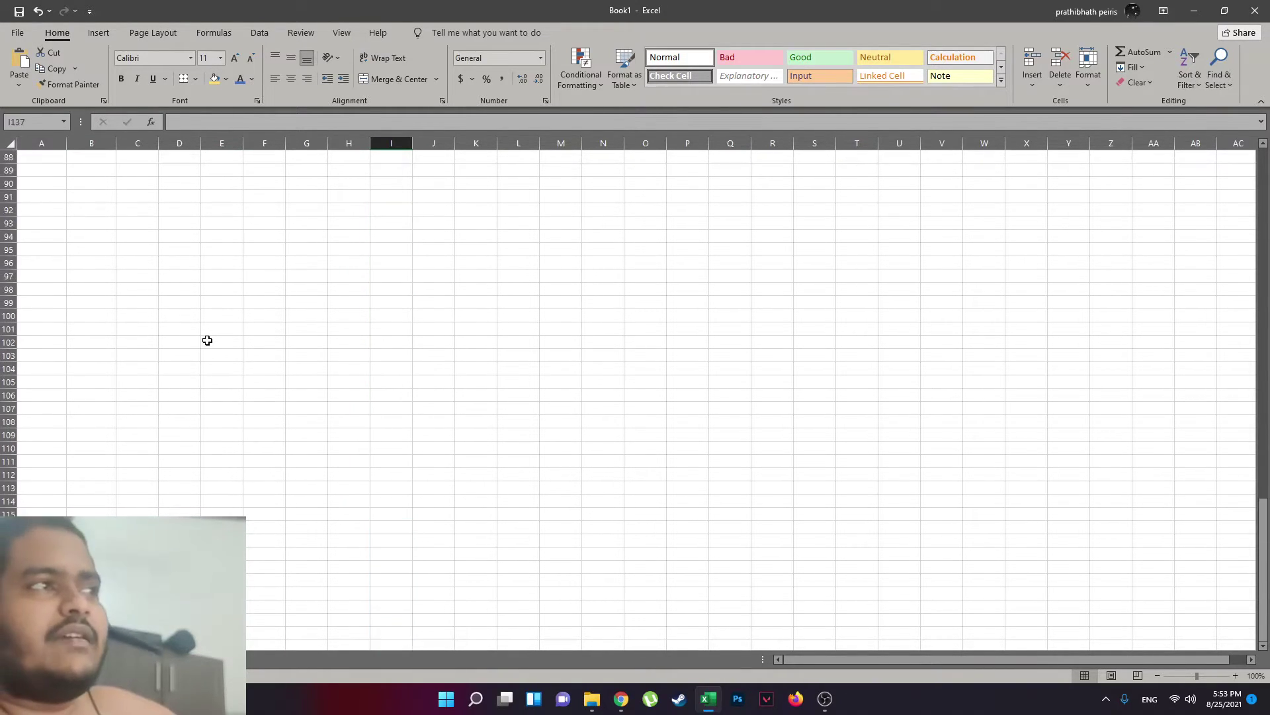
scroll(205, 340, "up", 5)
scroll(206, 341, "up", 15)
scroll(207, 340, "up", 20)
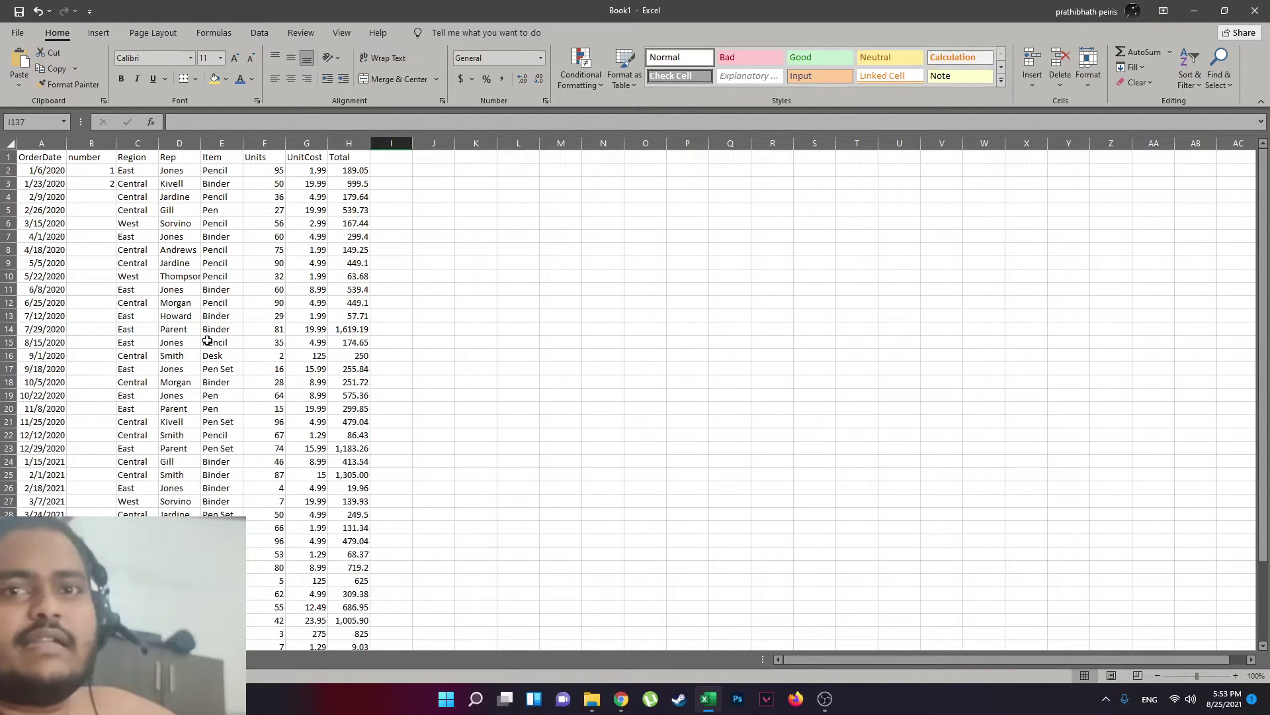
left_click(101, 173)
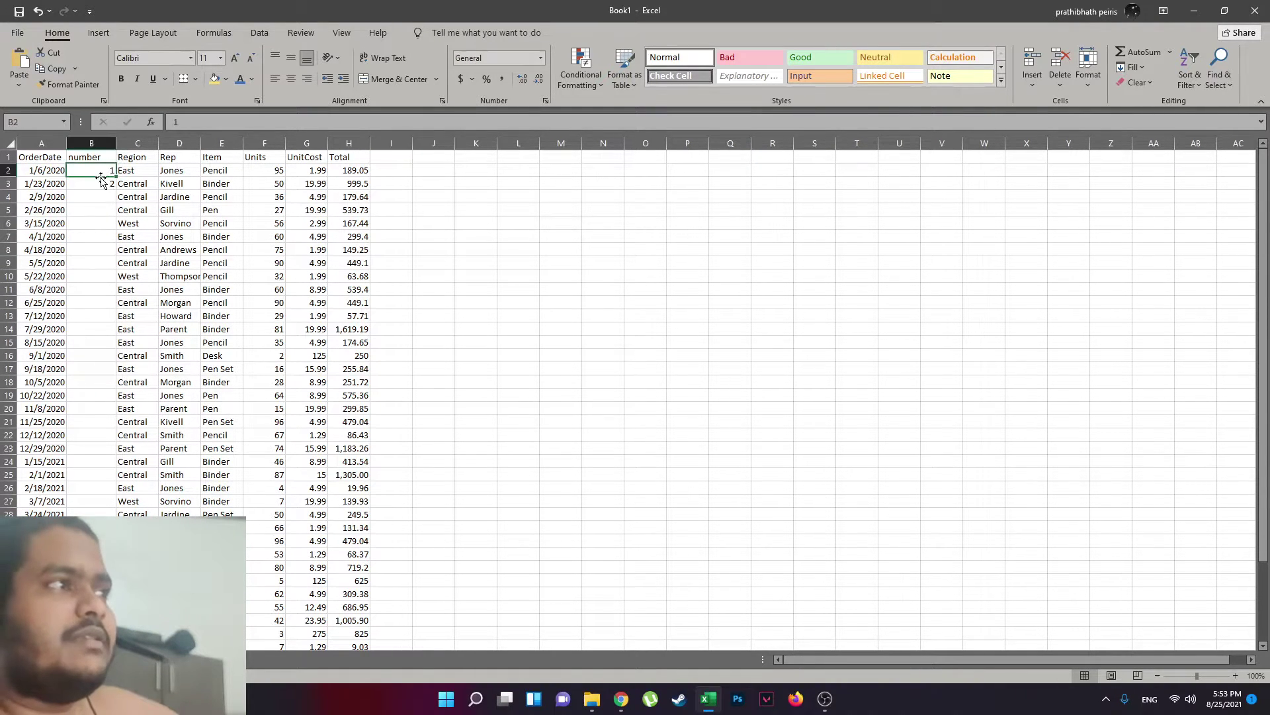
left_click_drag(100, 170, 102, 185)
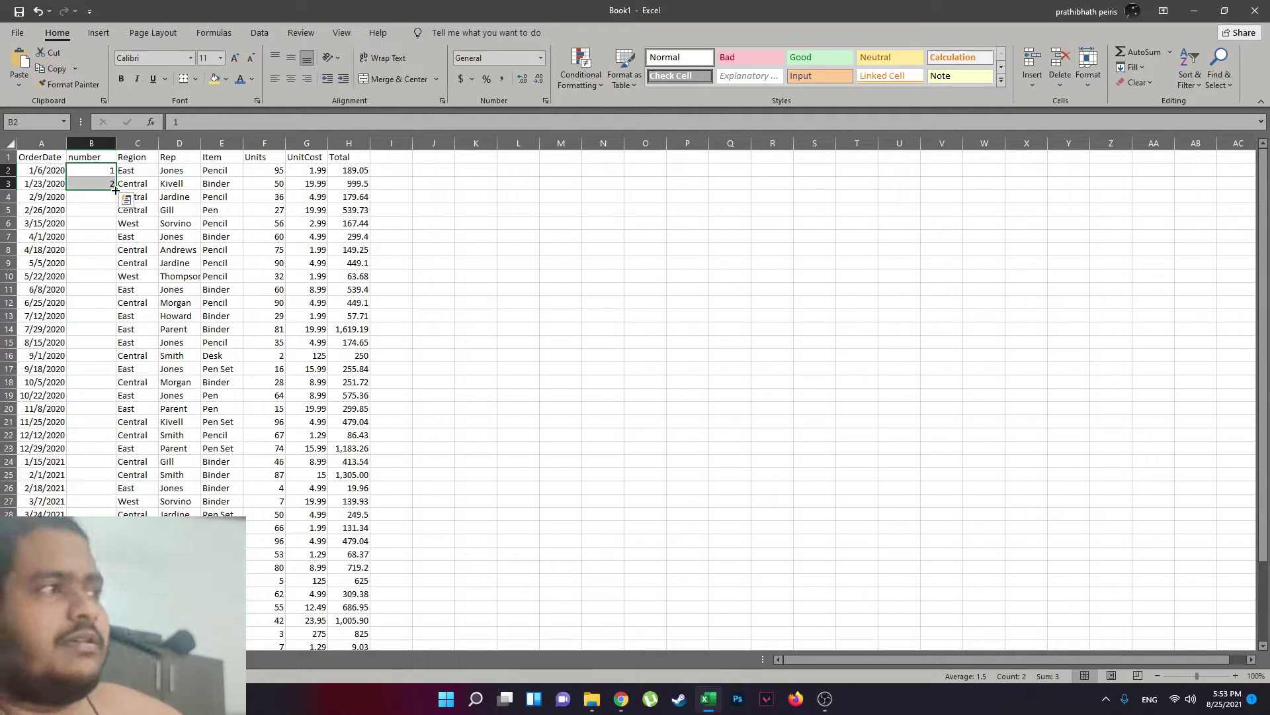
Auto-fill column B with 1 to 43 and select the first order date in A2.
double_click(116, 190)
scroll(101, 295, "down", 5)
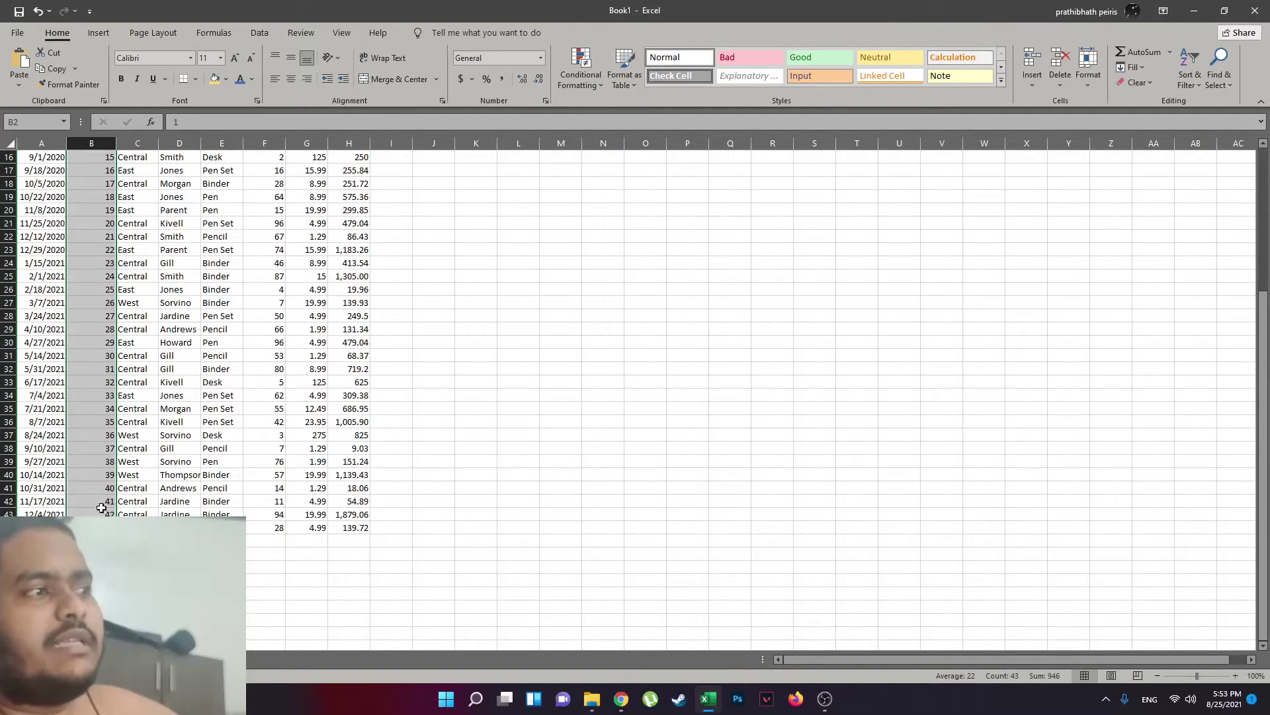
scroll(119, 337, "up", 5)
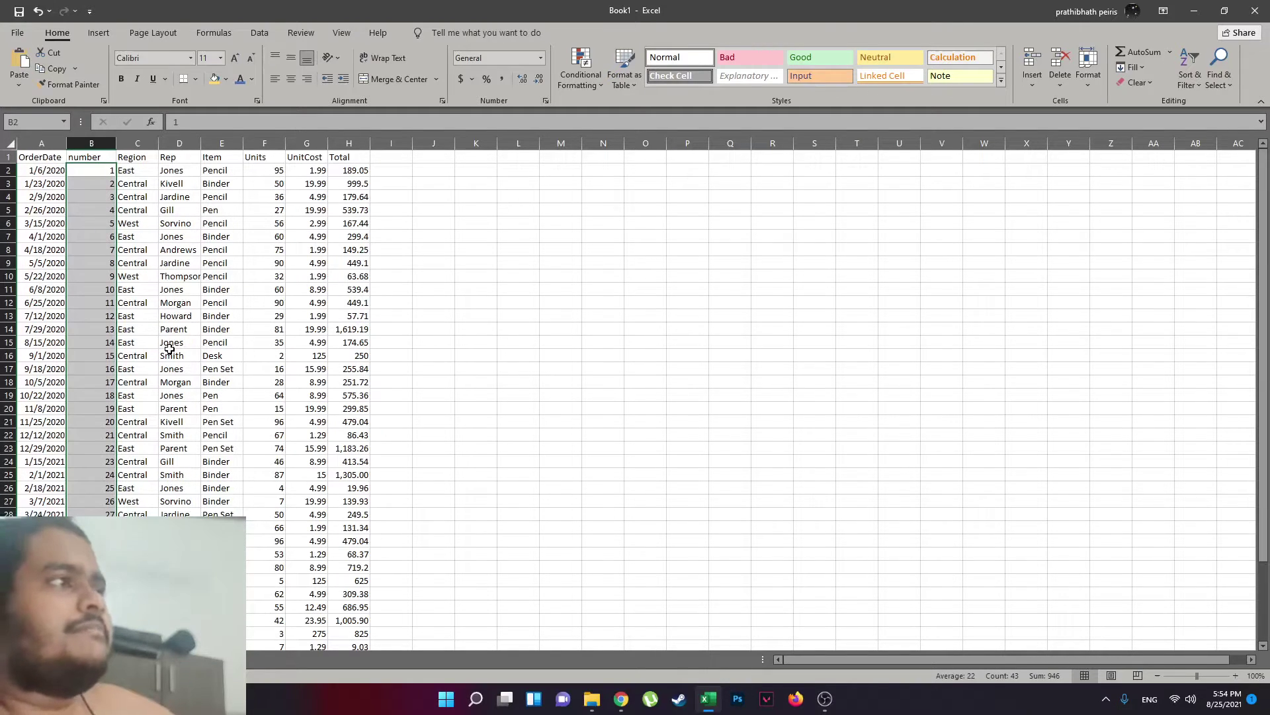
left_click(56, 223)
left_click(54, 186)
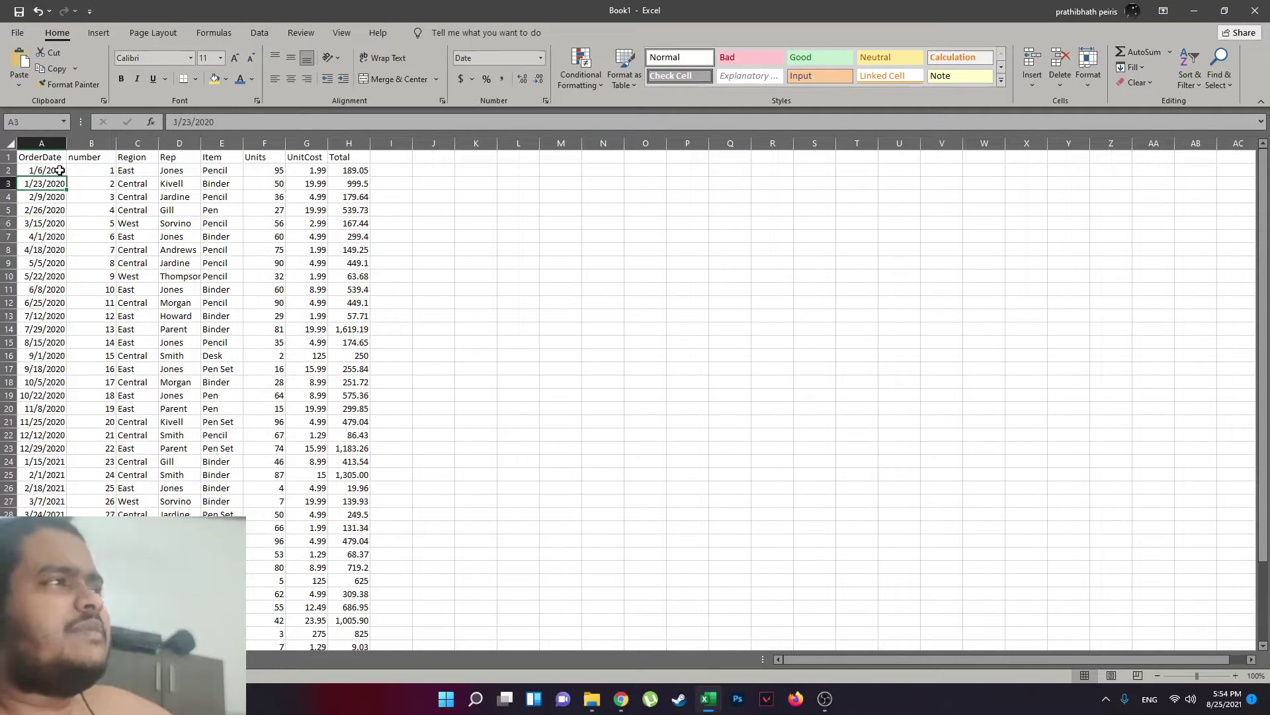
left_click(53, 168)
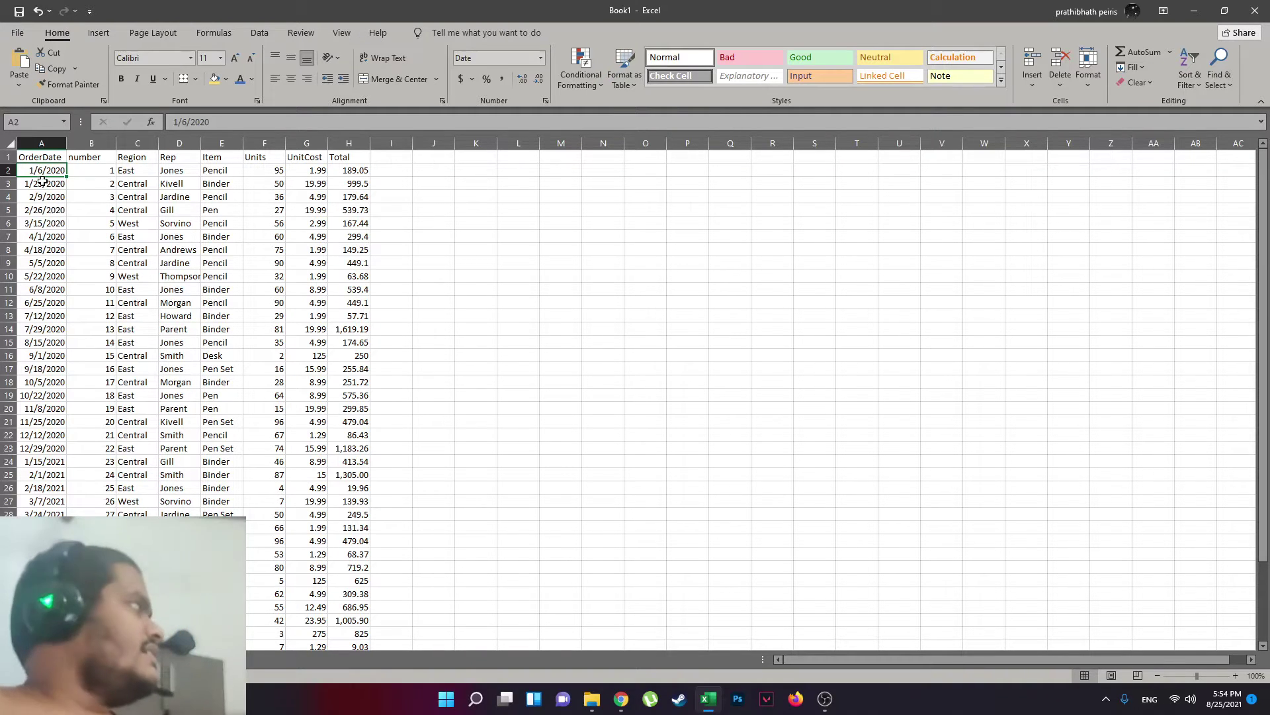
Open Format Cells for column A and choose the Date category.
right_click(45, 139)
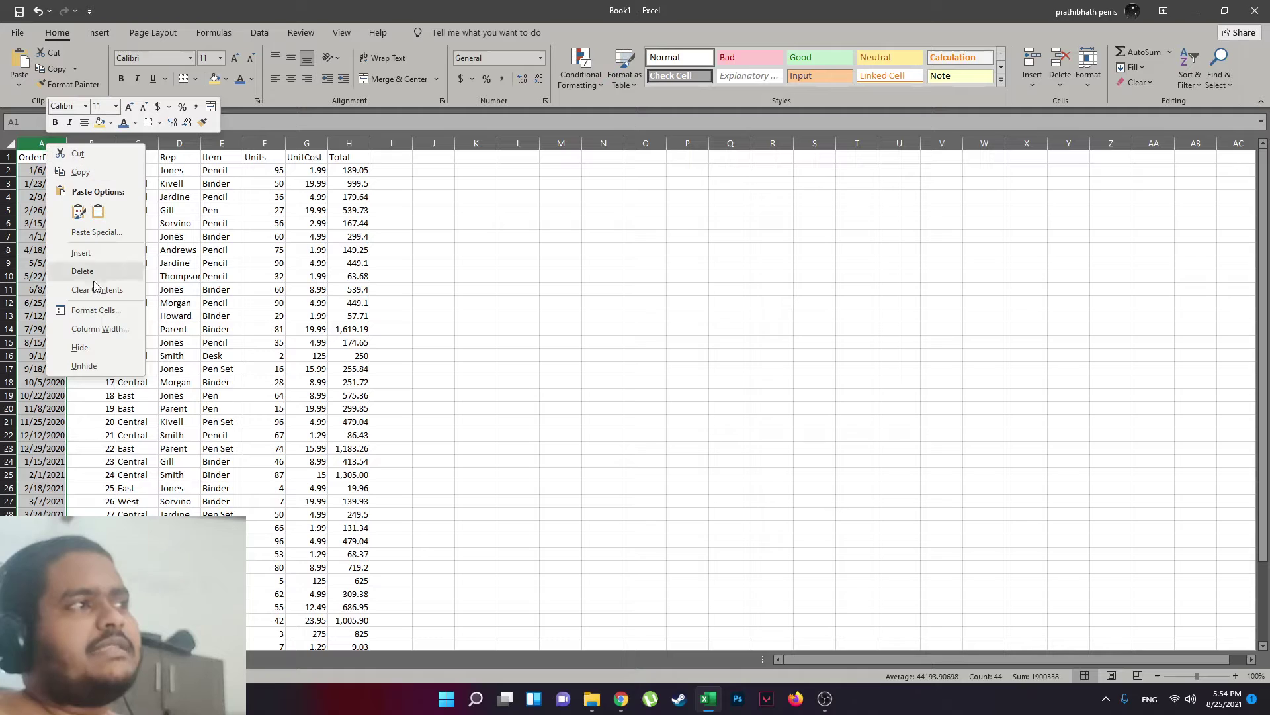
left_click(96, 318)
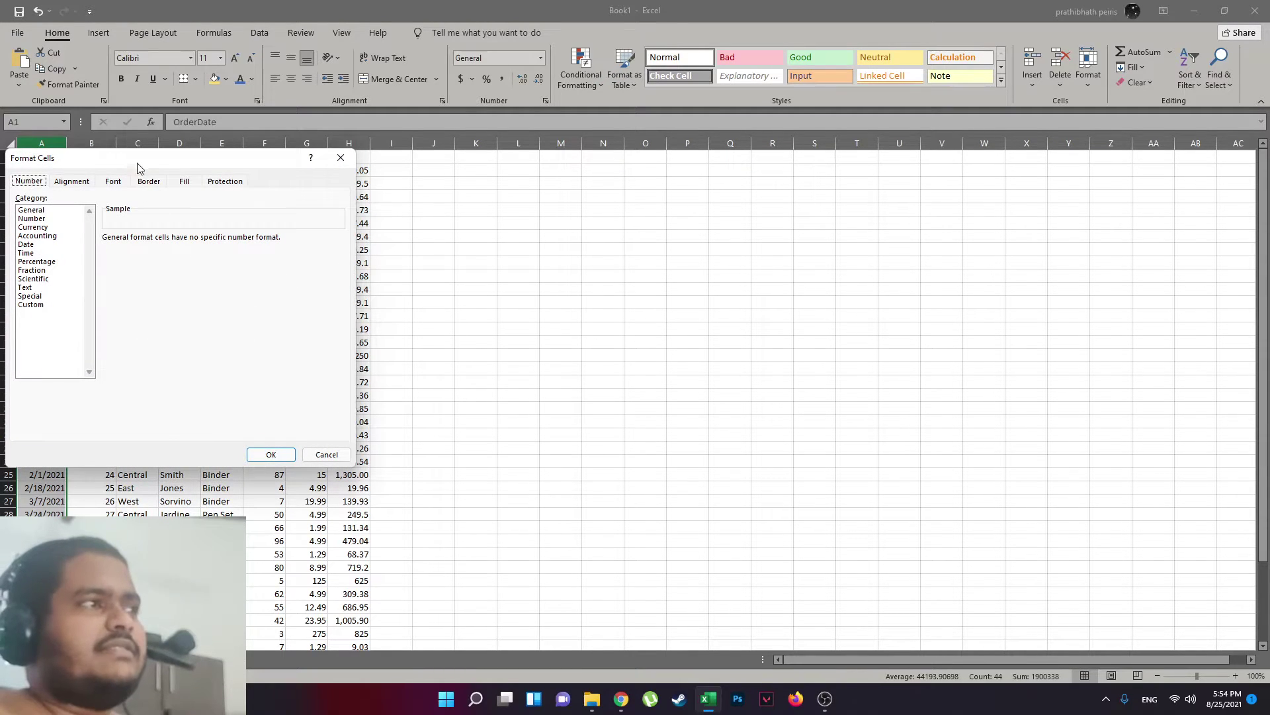
left_click_drag(139, 167, 561, 220)
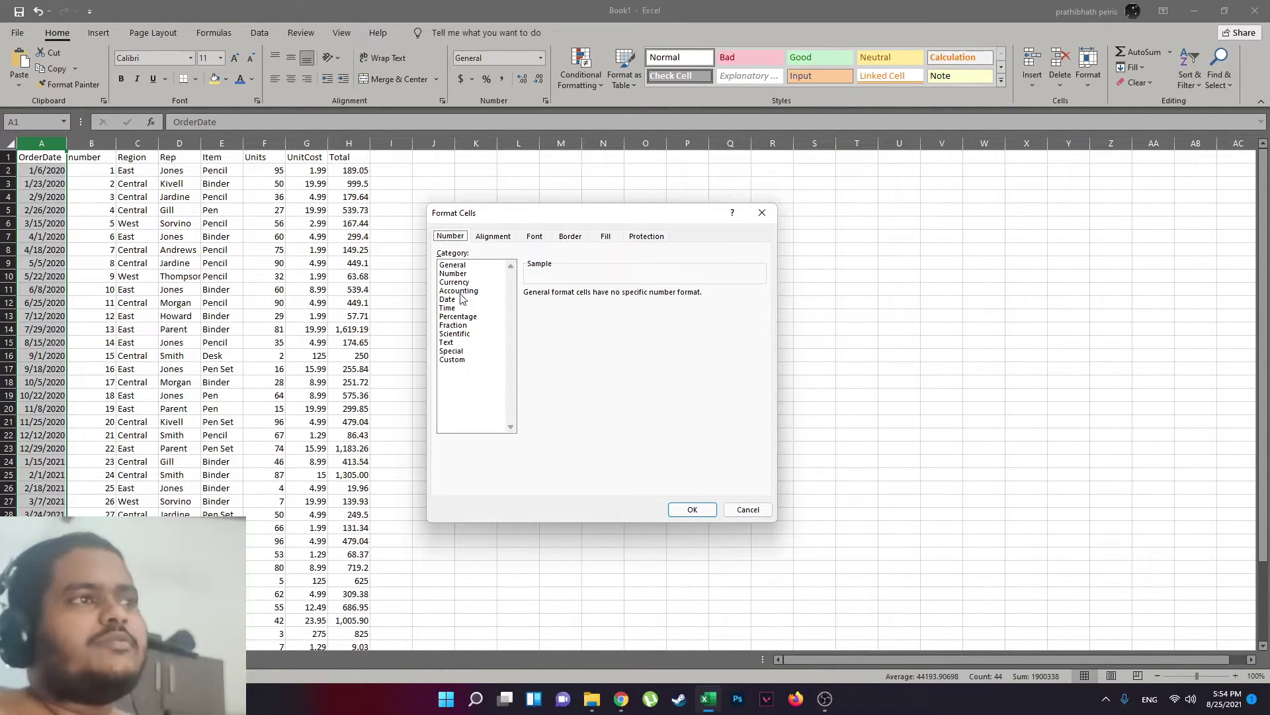
left_click(535, 236)
left_click(606, 236)
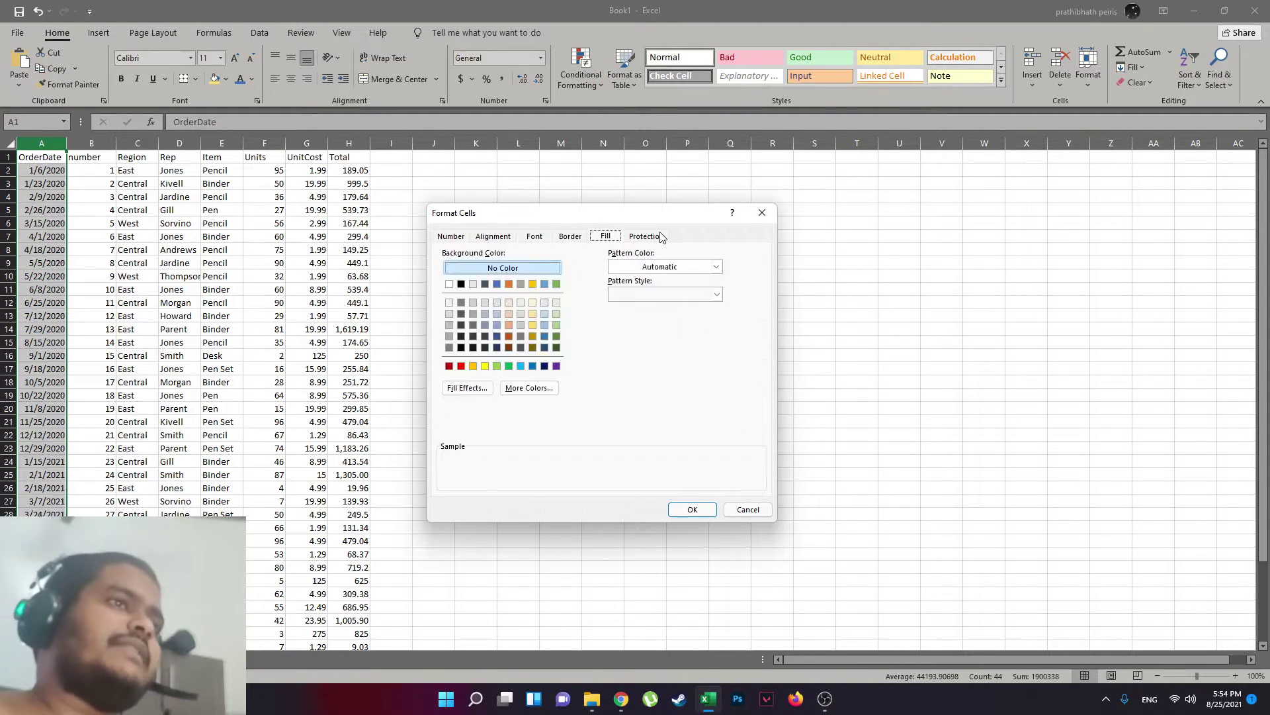
left_click(646, 236)
left_click(450, 237)
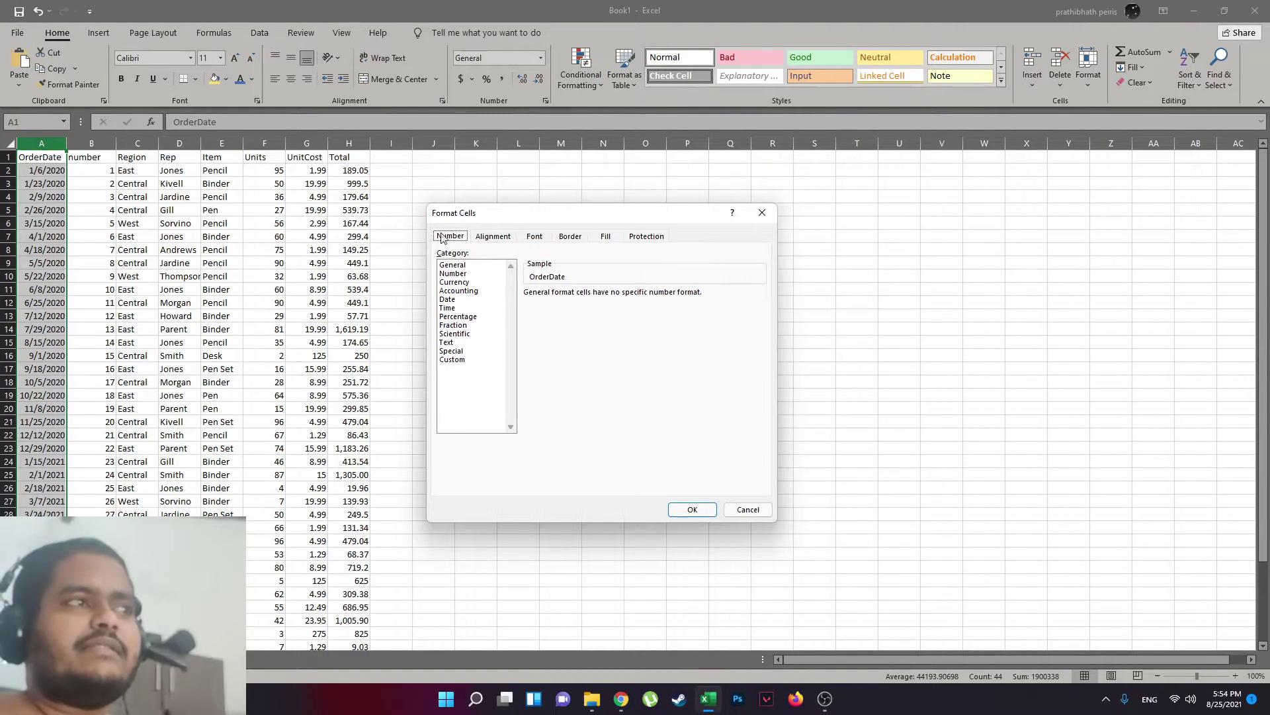
left_click(451, 308)
left_click(463, 325)
left_click(463, 351)
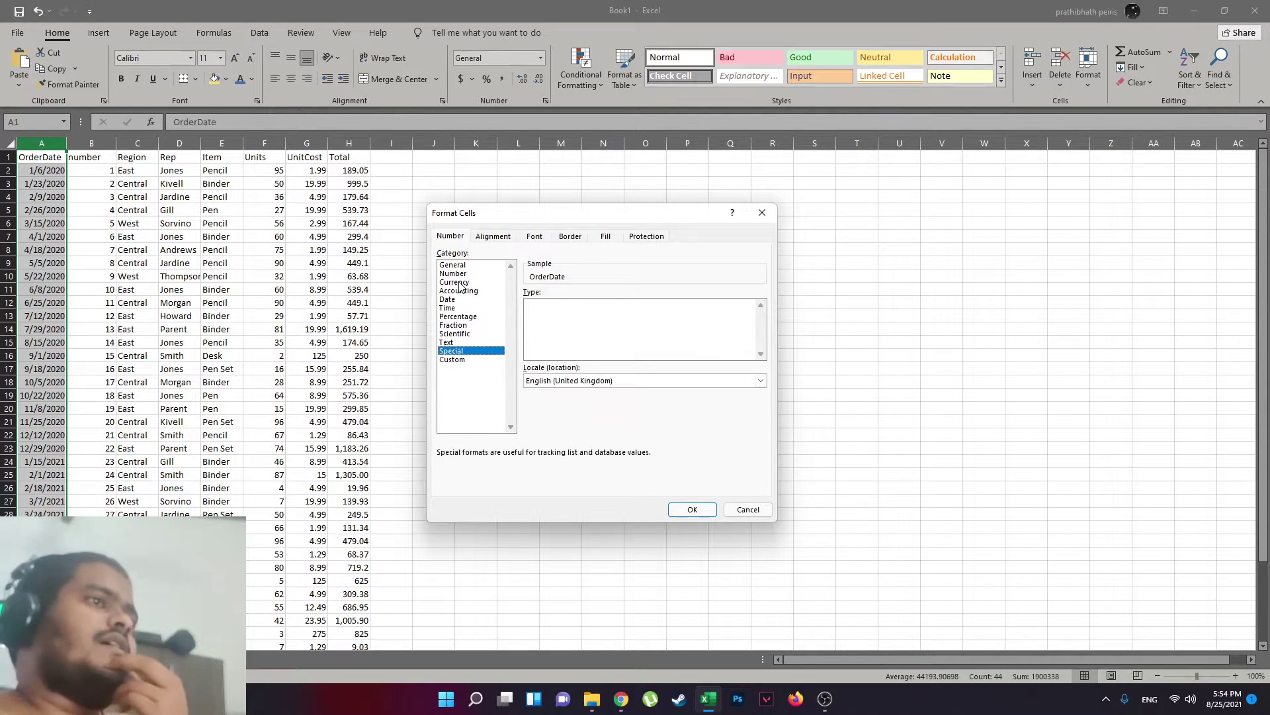
left_click(461, 275)
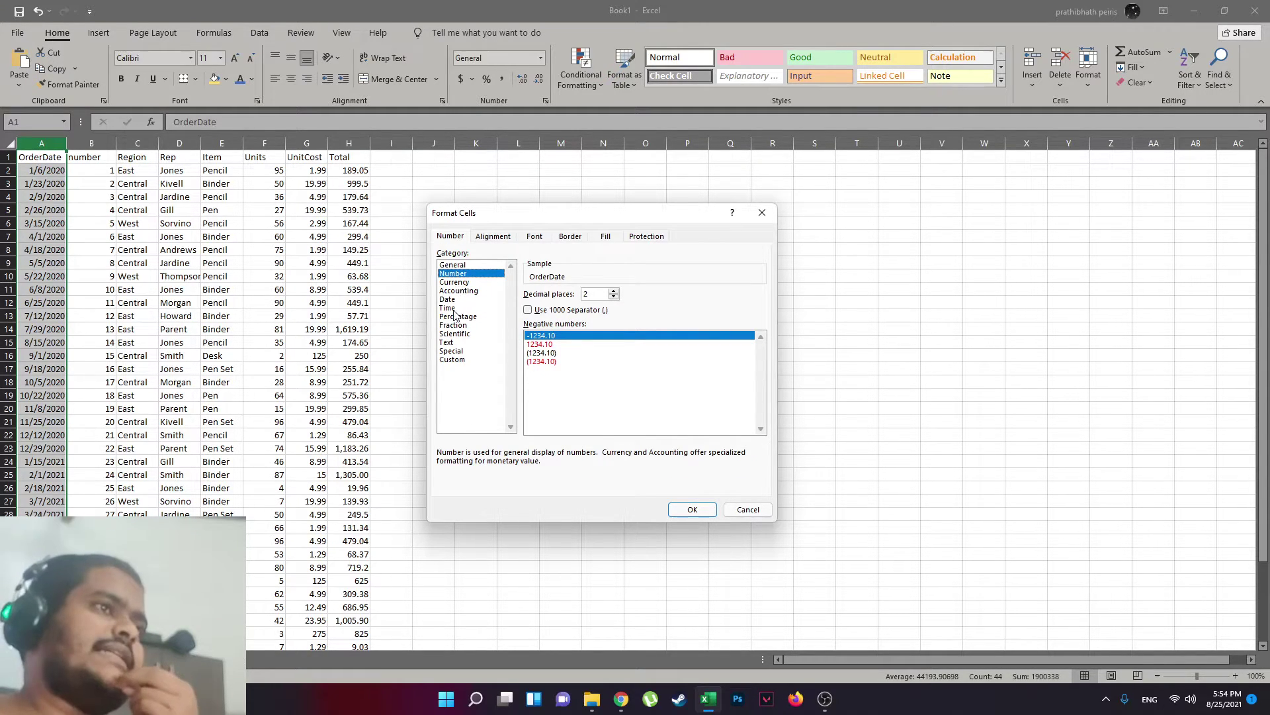
left_click(448, 299)
Apply the 2012-03-14 date type with English (United Kingdom) locale to column A.
left_click(587, 384)
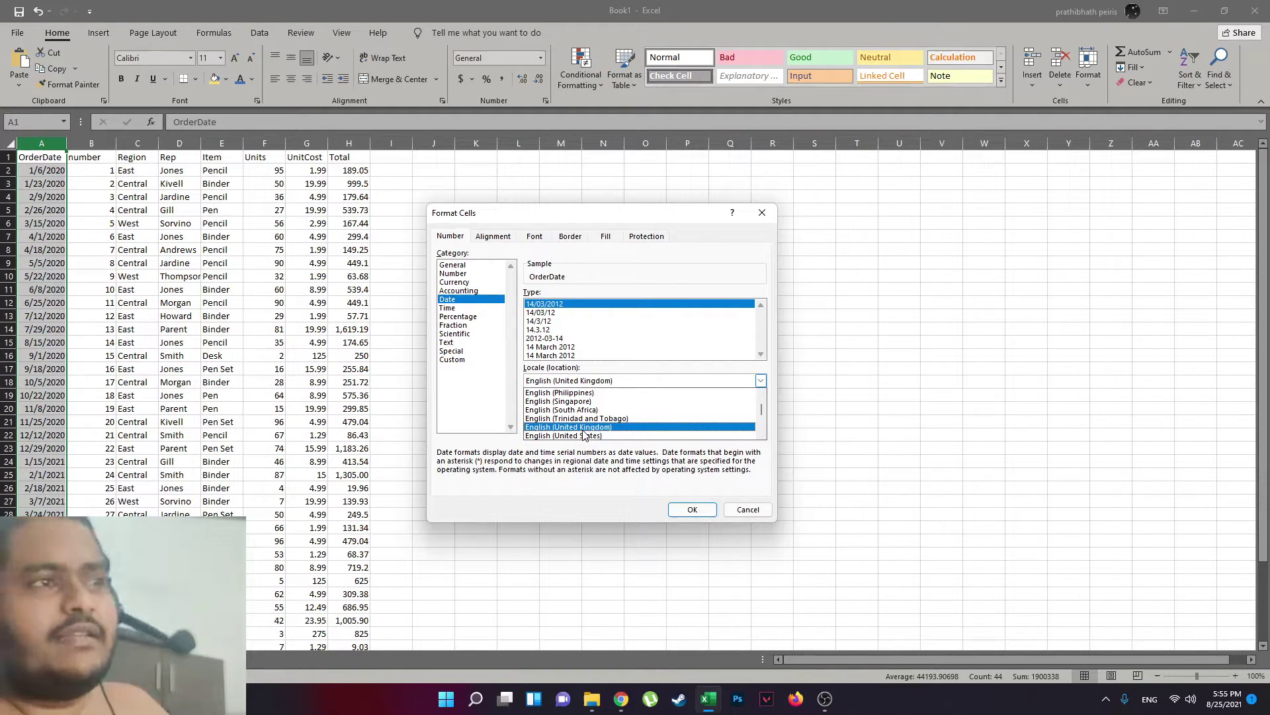
left_click(584, 431)
left_click(566, 313)
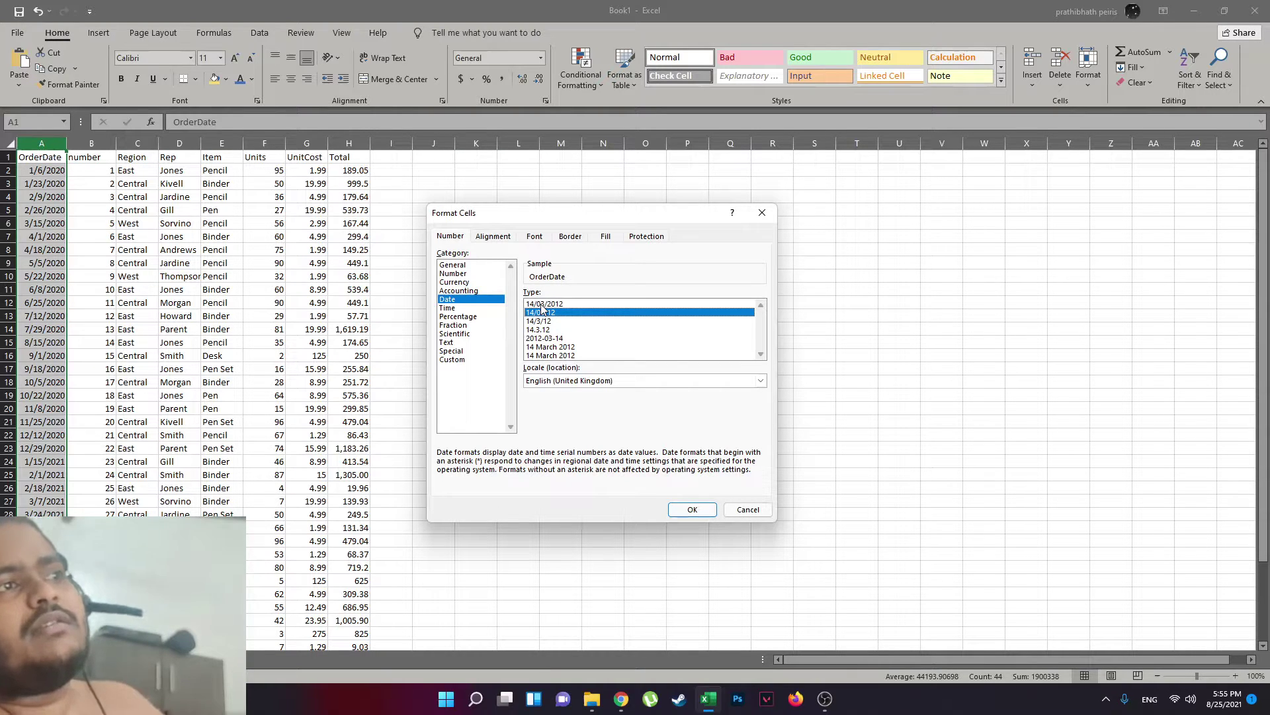
left_click(551, 348)
left_click(542, 339)
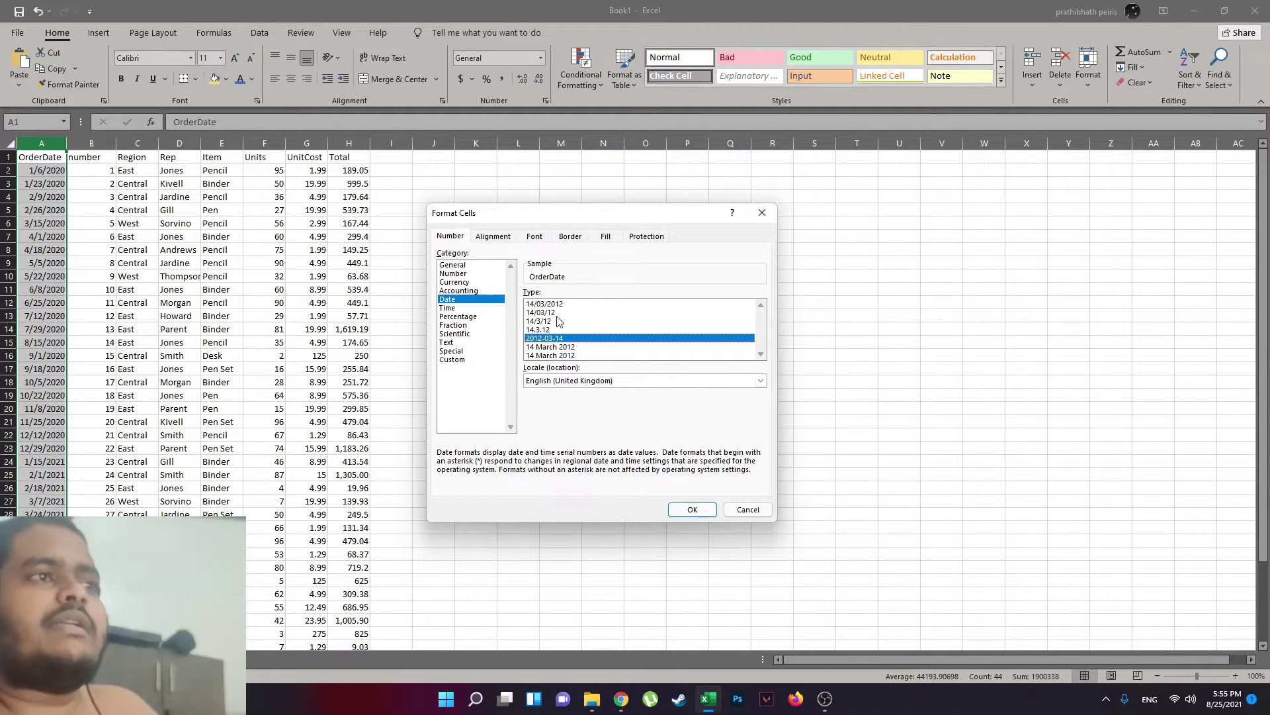
left_click(549, 348)
left_click(585, 339)
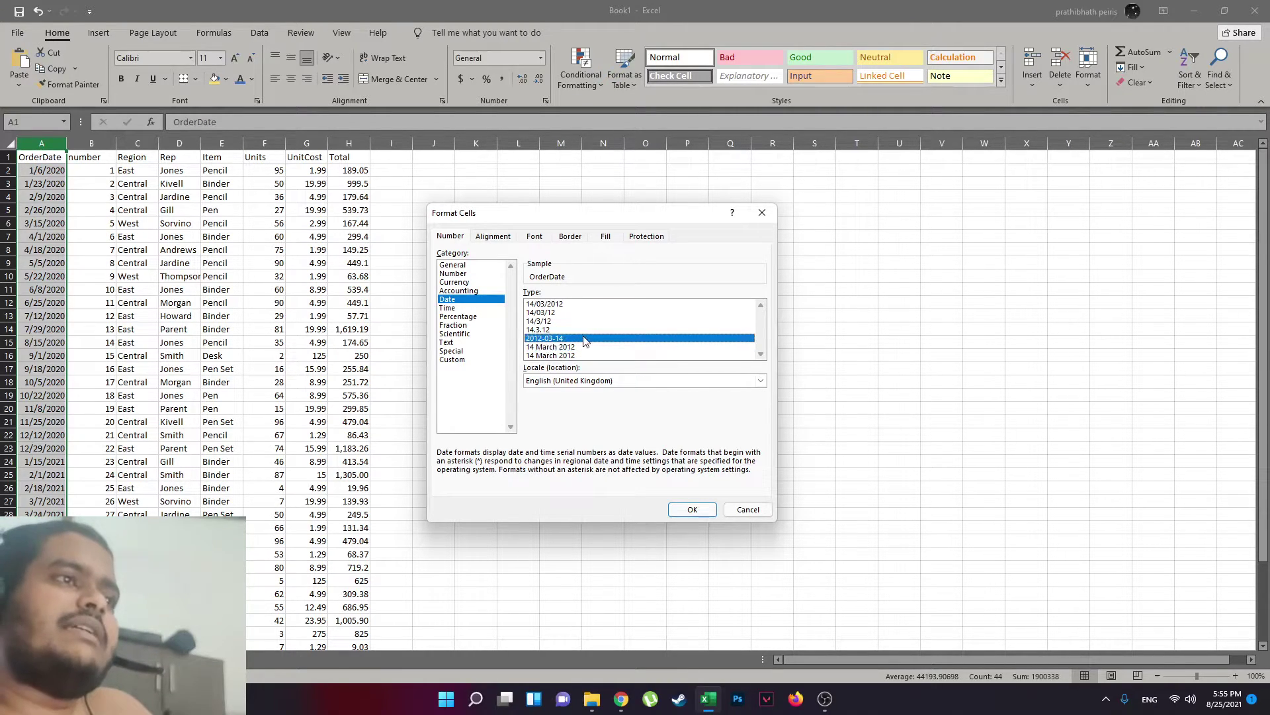
left_click(688, 511)
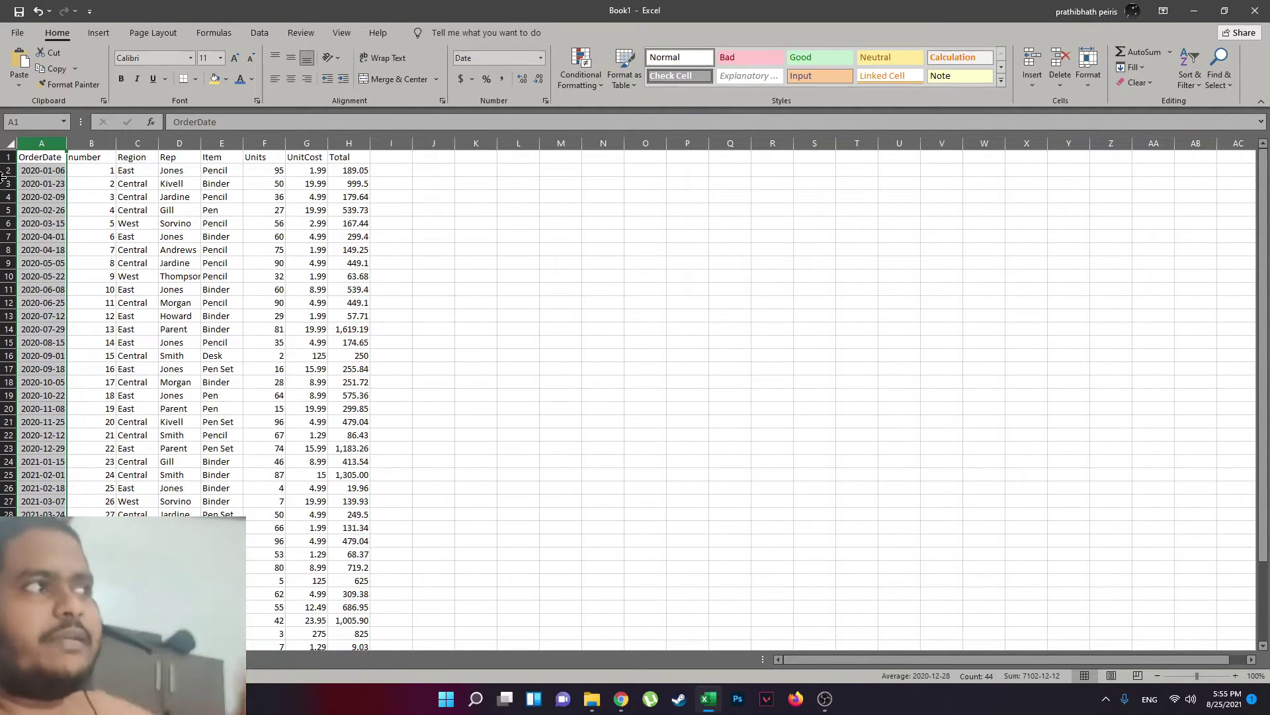
Format column A's dates with the '14 March 2012' style, e.g. 06 January 2020.
left_click(43, 170)
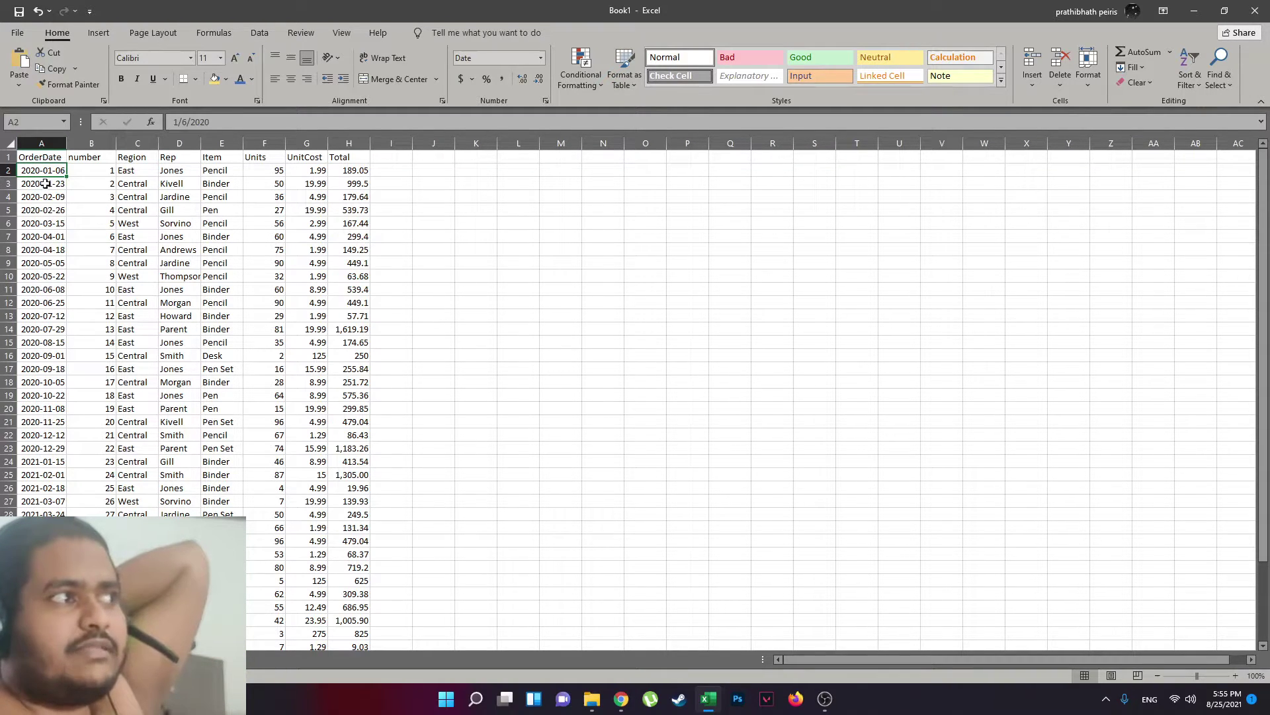
right_click(42, 143)
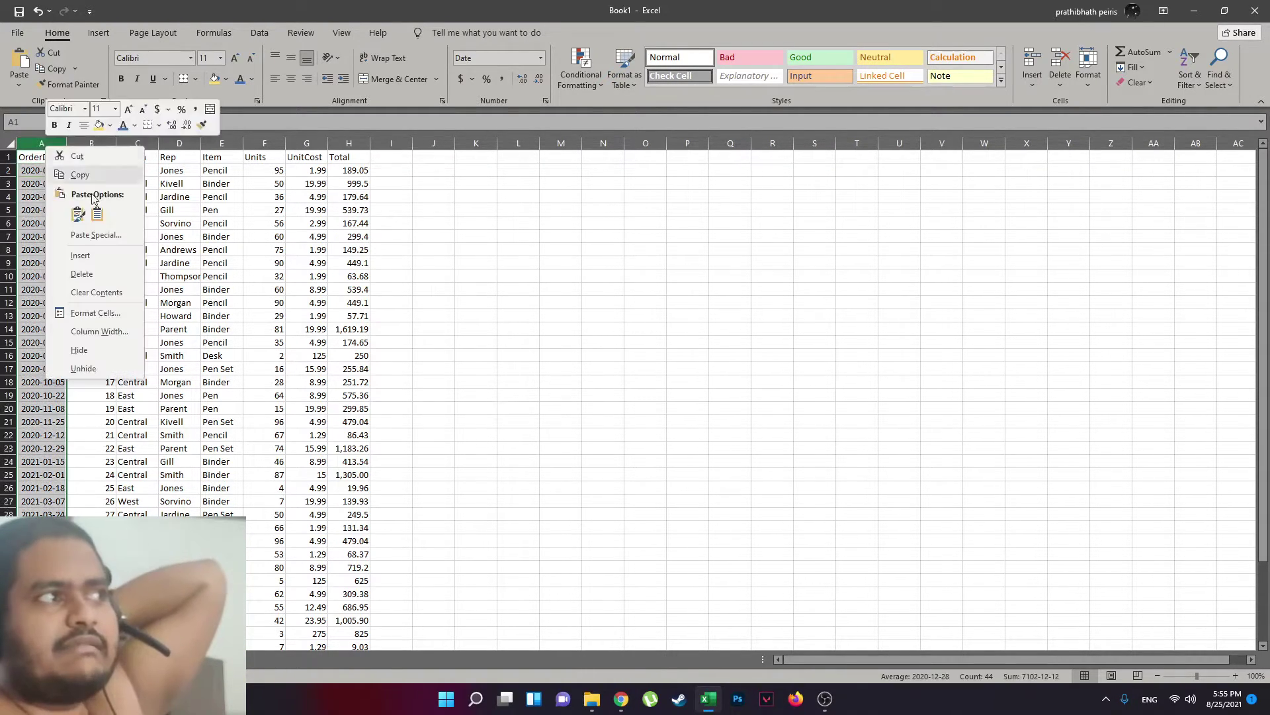
left_click(93, 317)
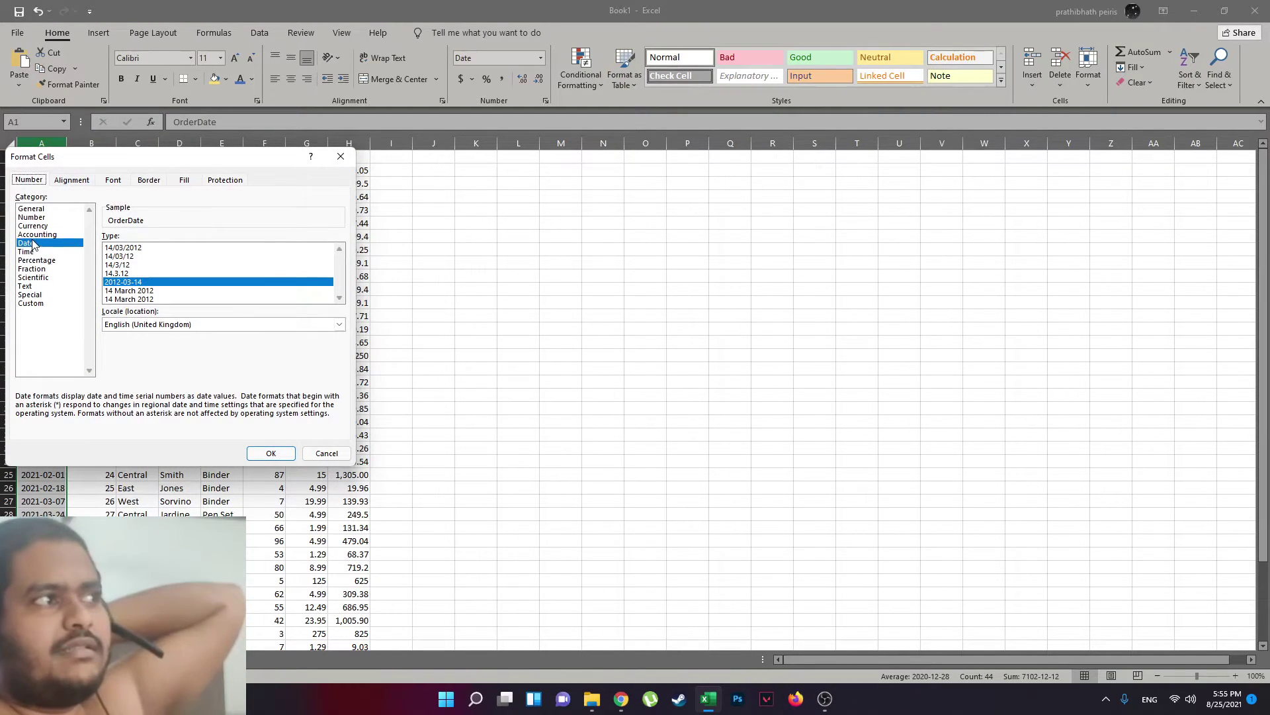
left_click_drag(147, 160, 790, 204)
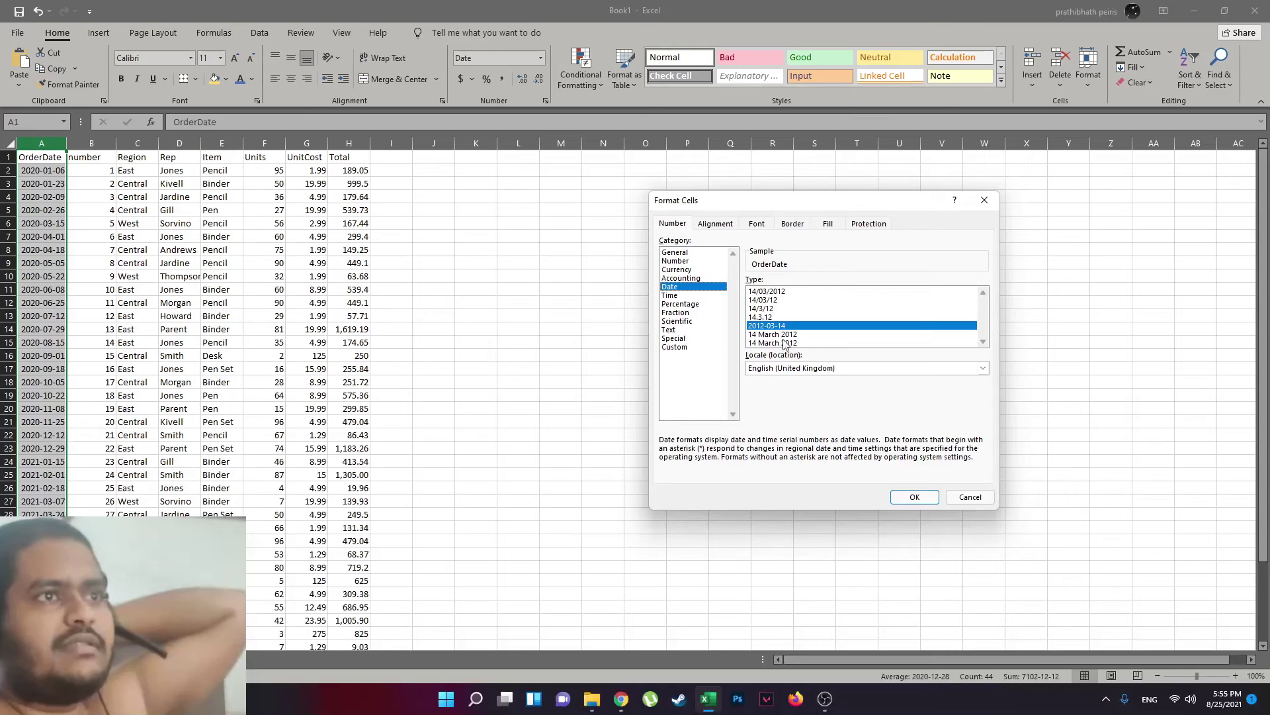
left_click(785, 335)
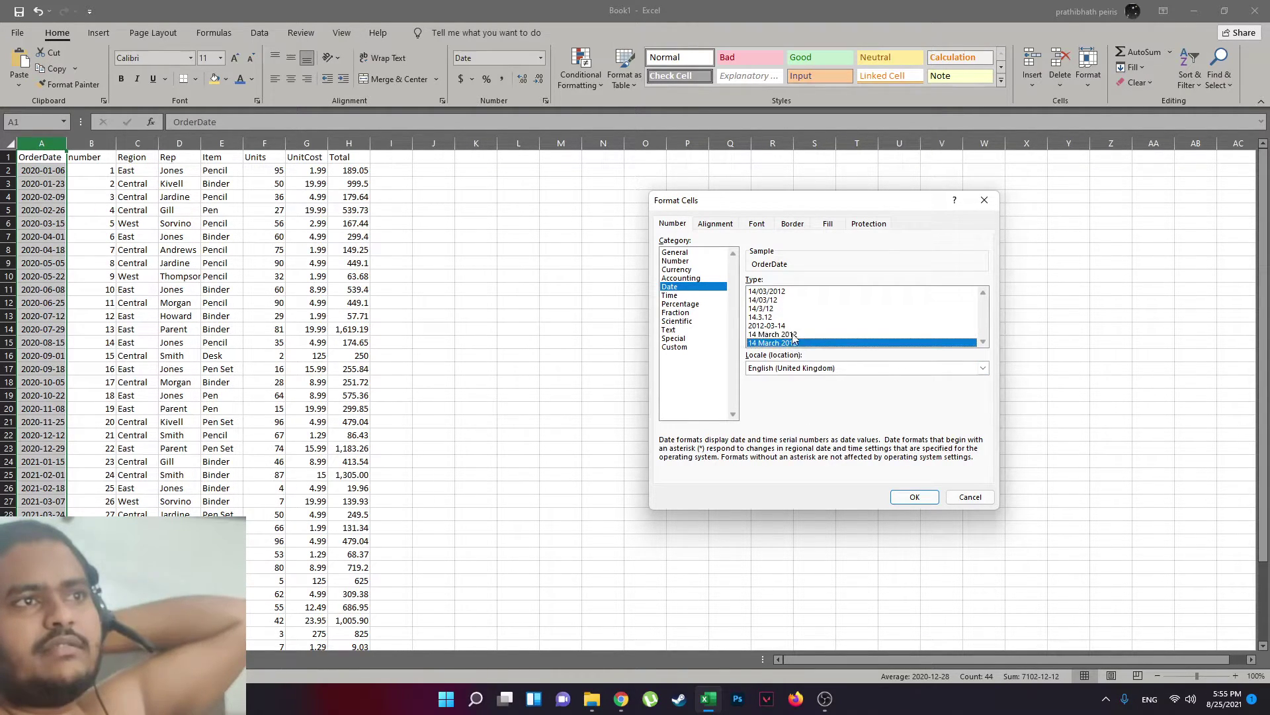
left_click(918, 493)
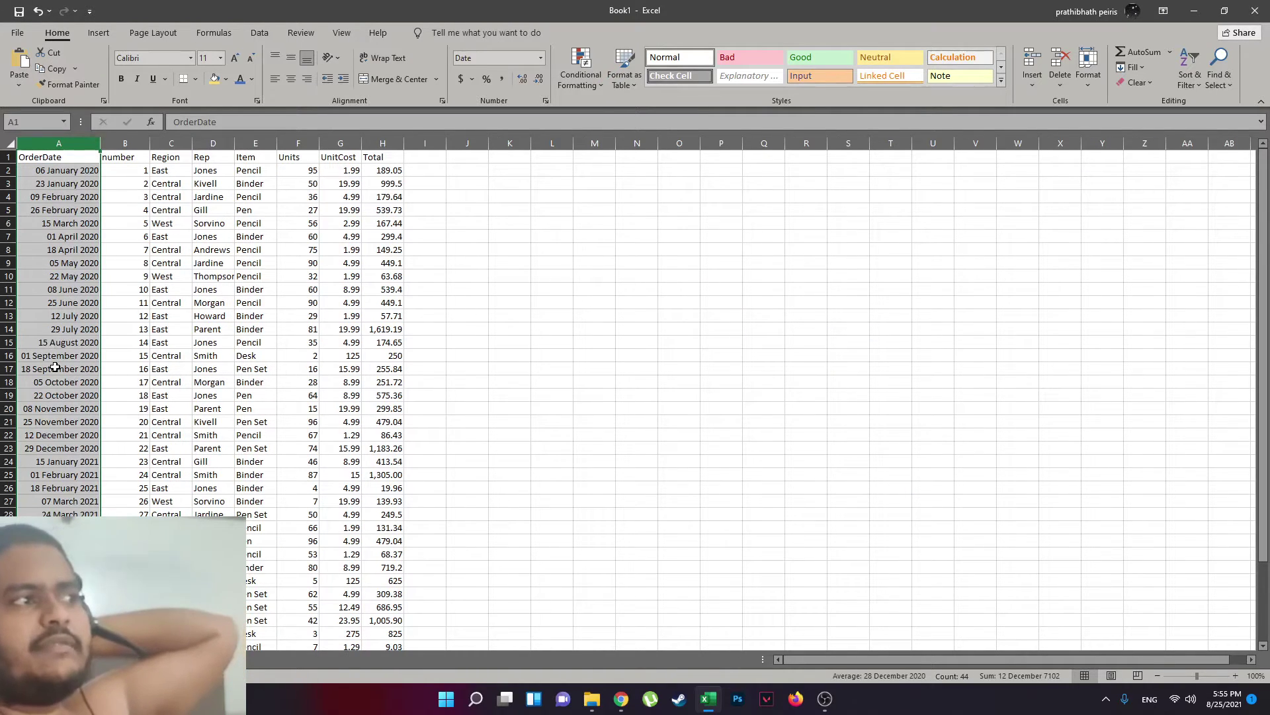
Undo the long date format so dates read like 2020-01-06 again.
key("ctrl+z")
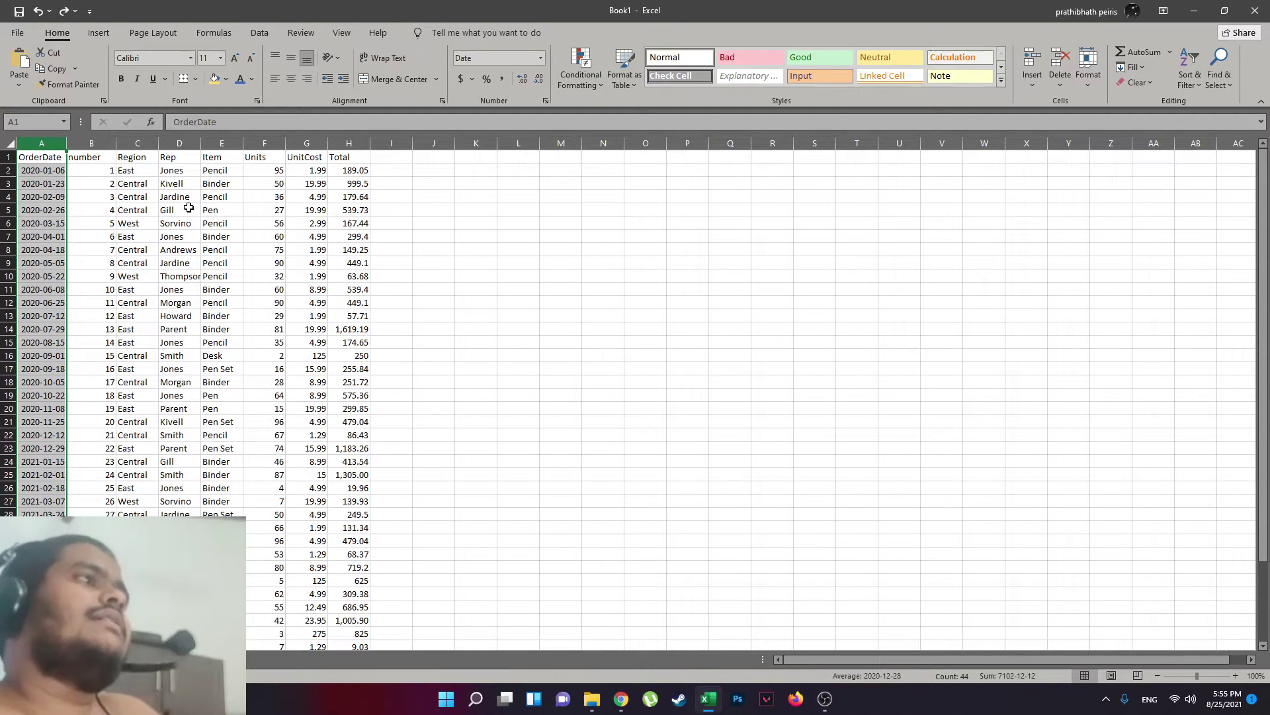
scroll(225, 257, "down", 7)
scroll(411, 343, "up", 5)
Fill the header row A1:H1 with yellow.
scroll(426, 346, "up", 2)
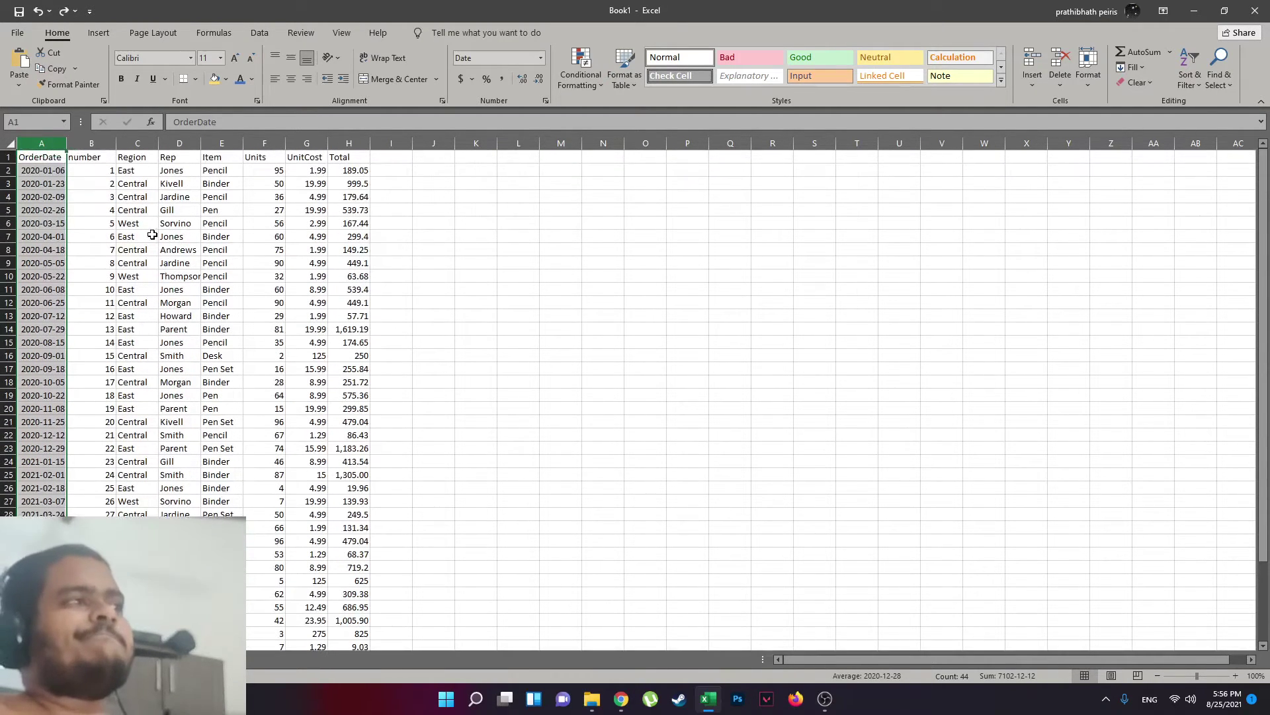
left_click_drag(33, 157, 358, 157)
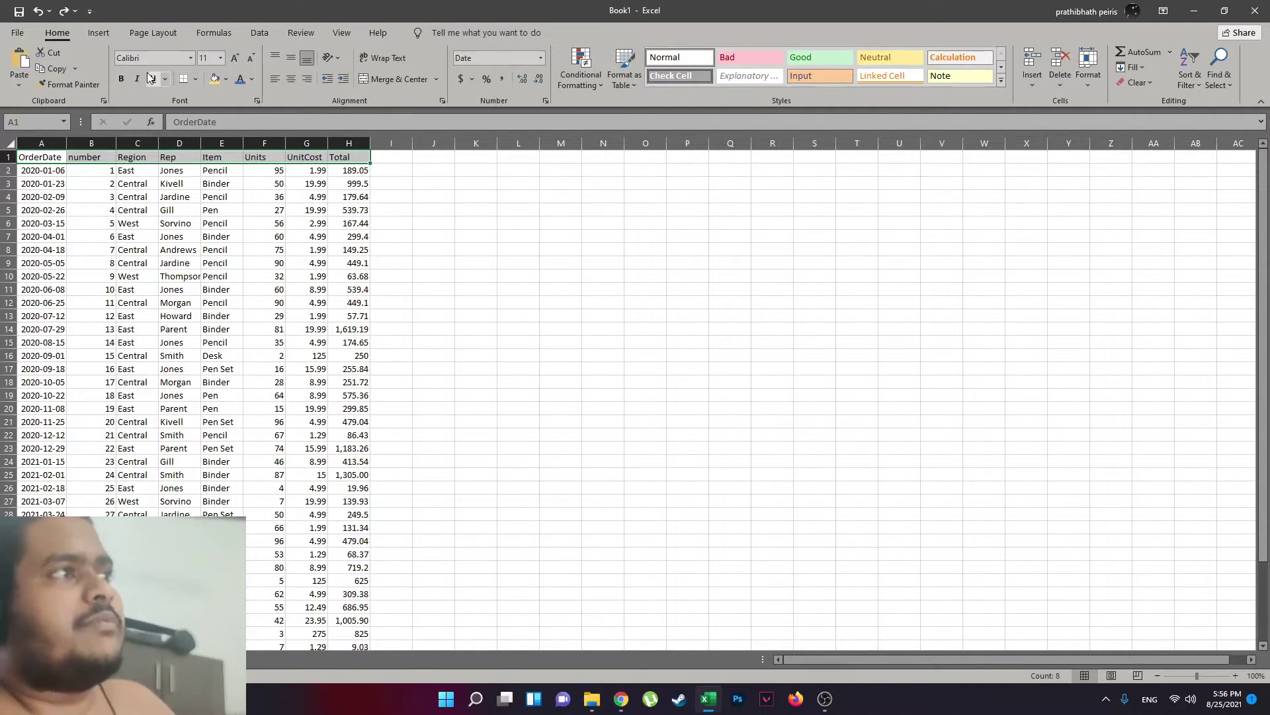
left_click(215, 78)
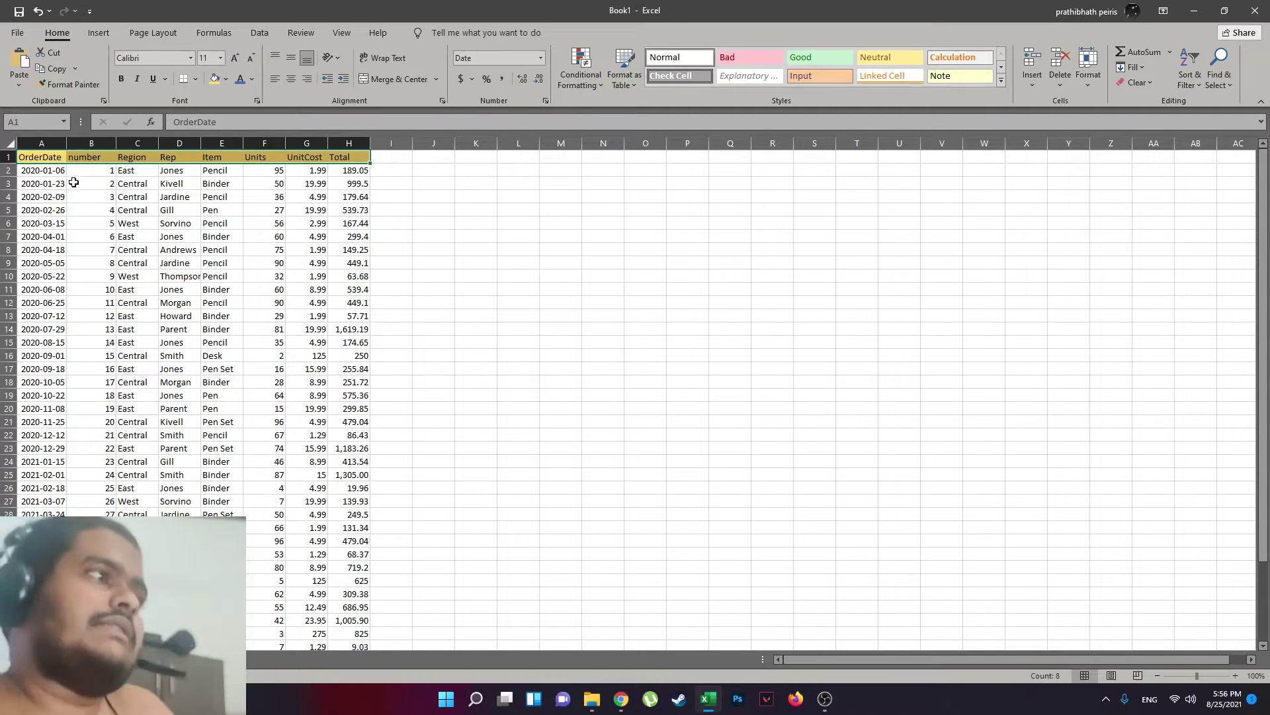
Bold the header row A1:H1 text, cancelling a stray edit in B1.
left_click(122, 79)
left_click(178, 224)
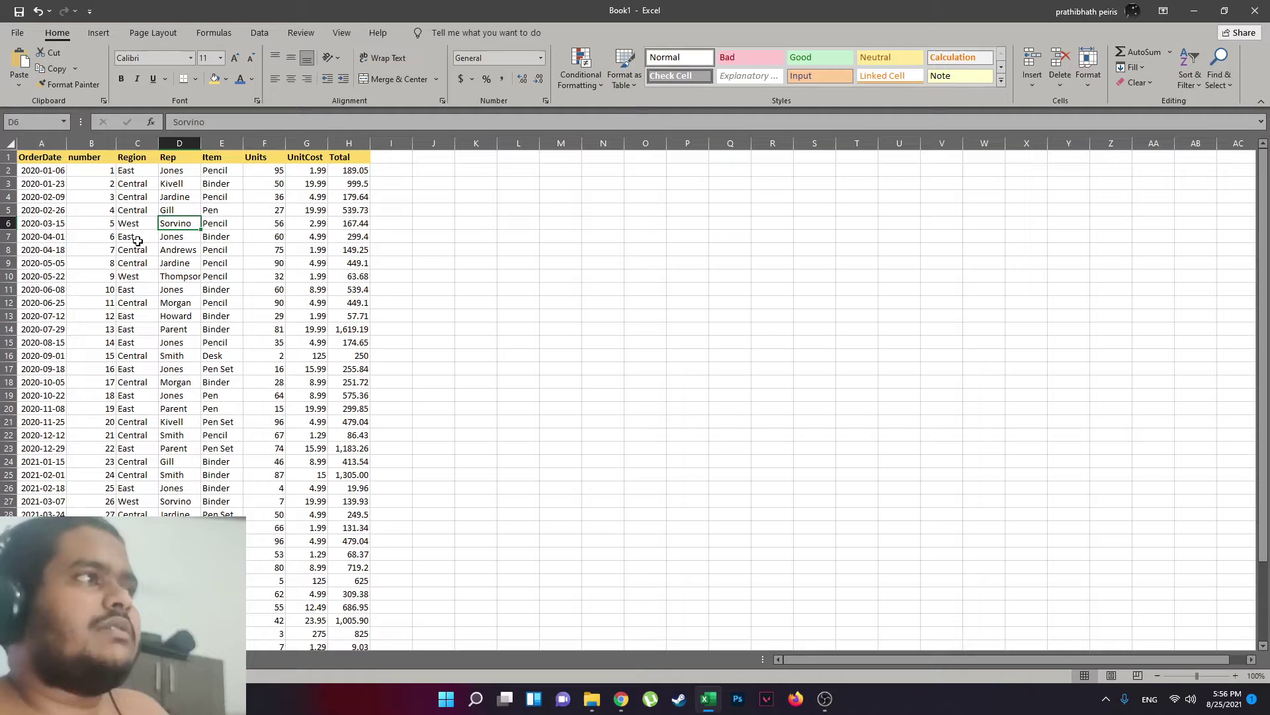
left_click(98, 158)
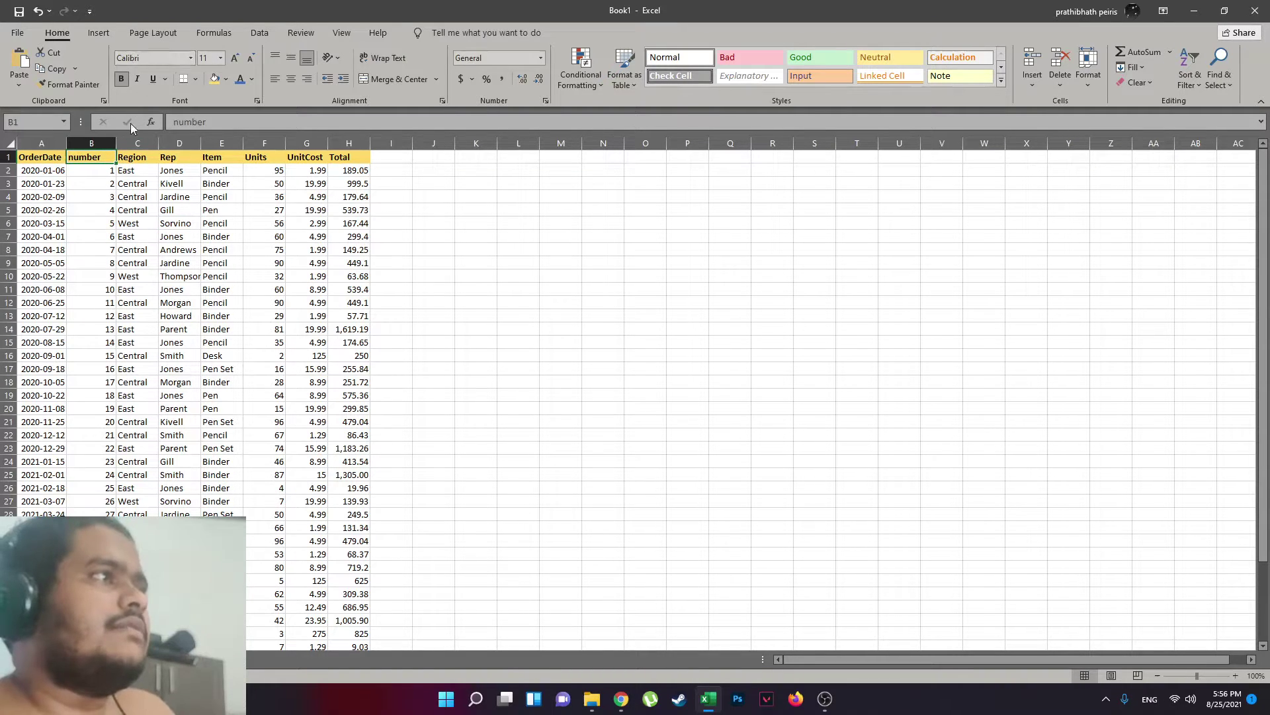
left_click(177, 124)
key("Escape")
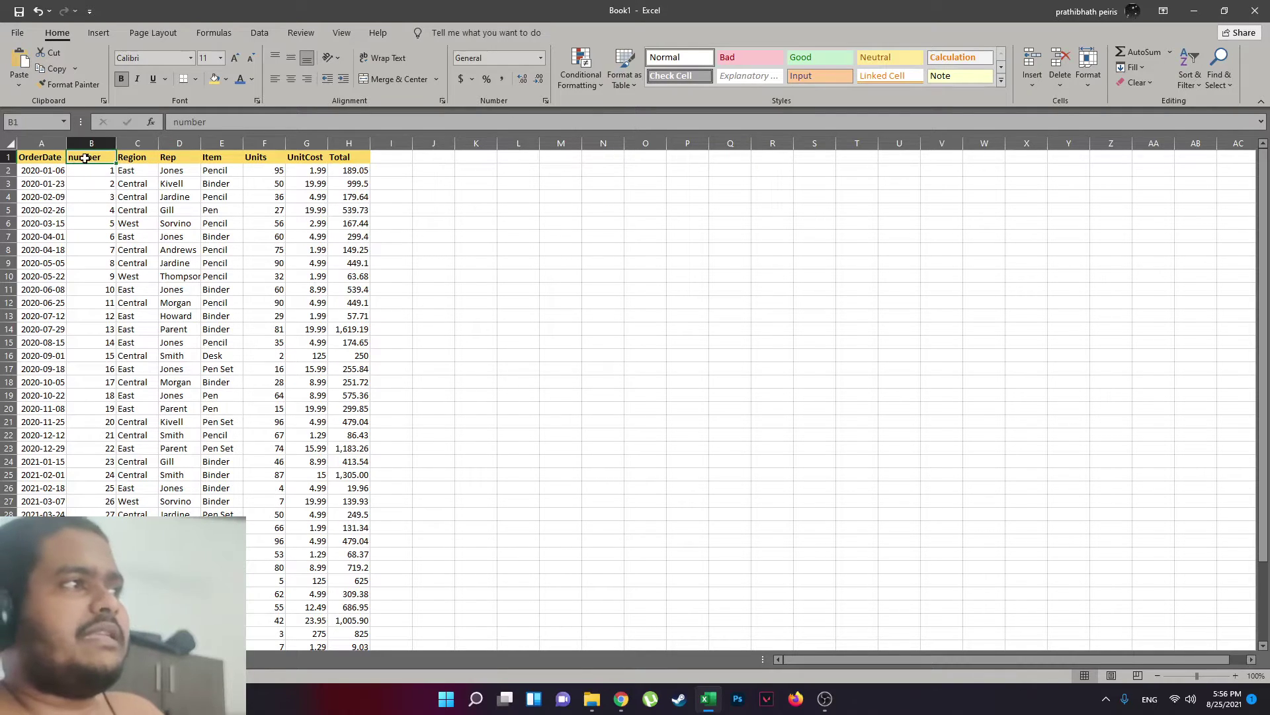
type("jasj")
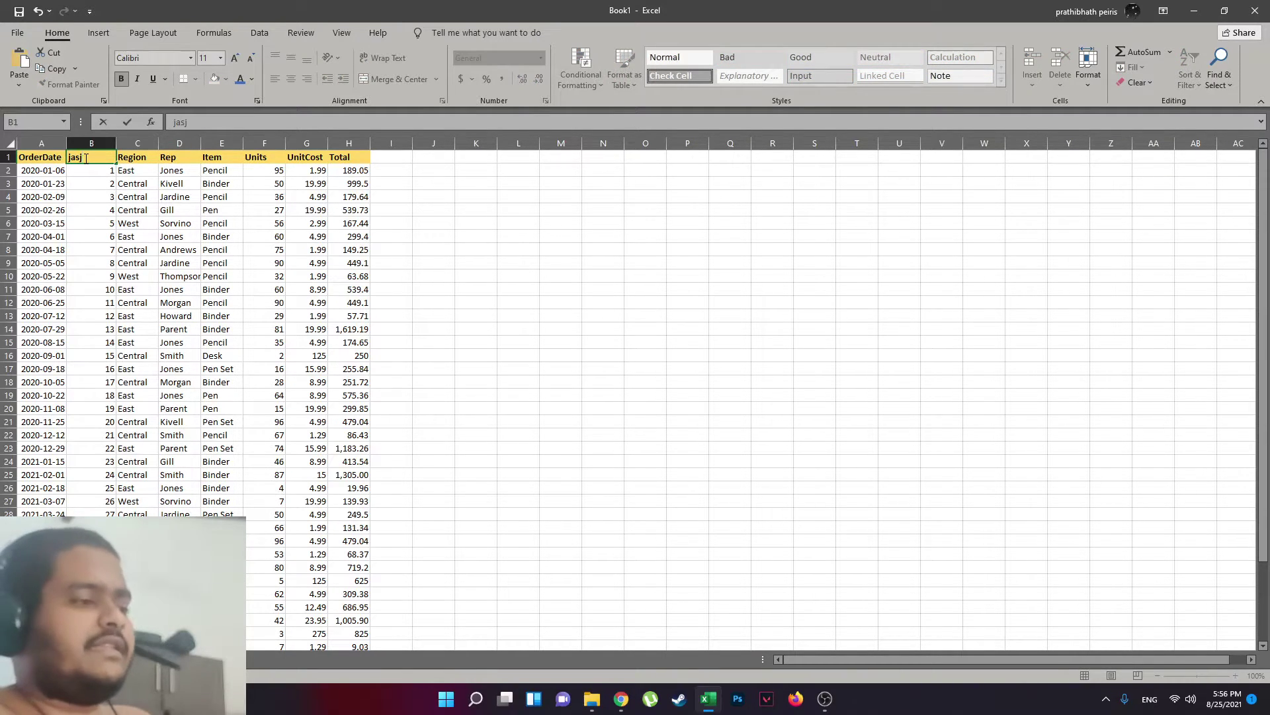
key("Escape")
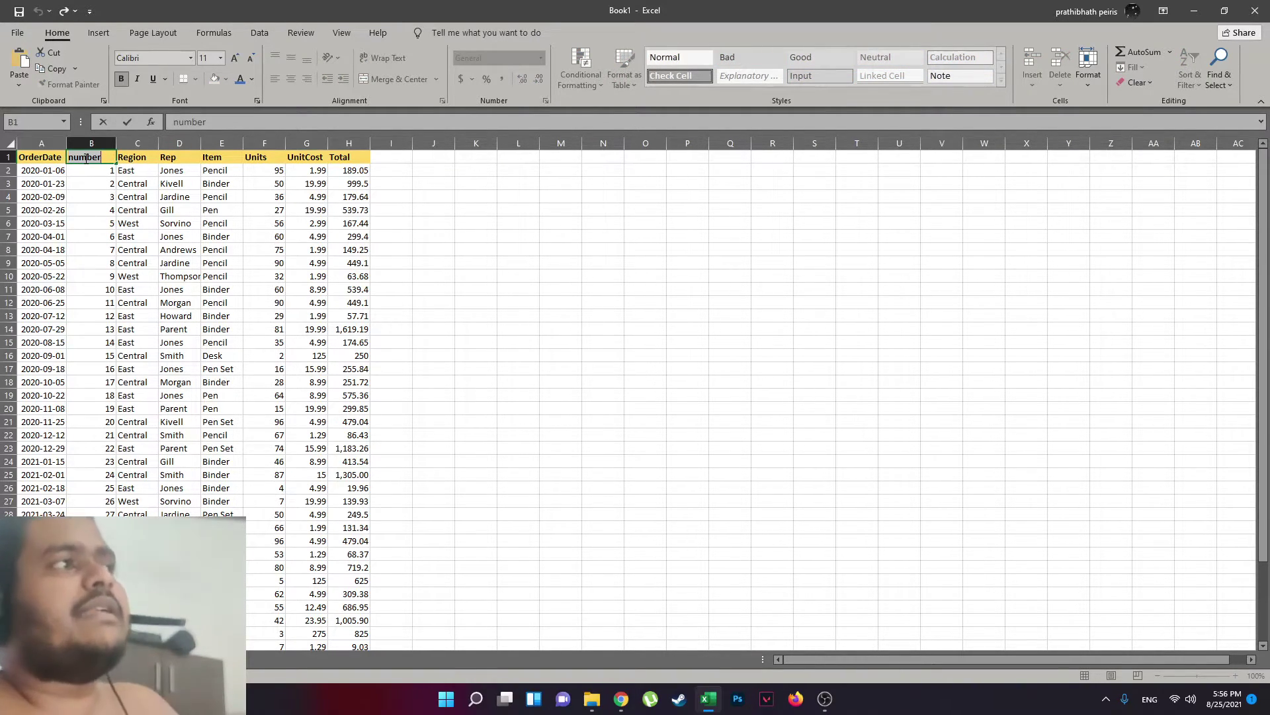
Edit the B1 heading so 'number' becomes 'Number' with a capital N.
double_click(106, 158)
key("Return")
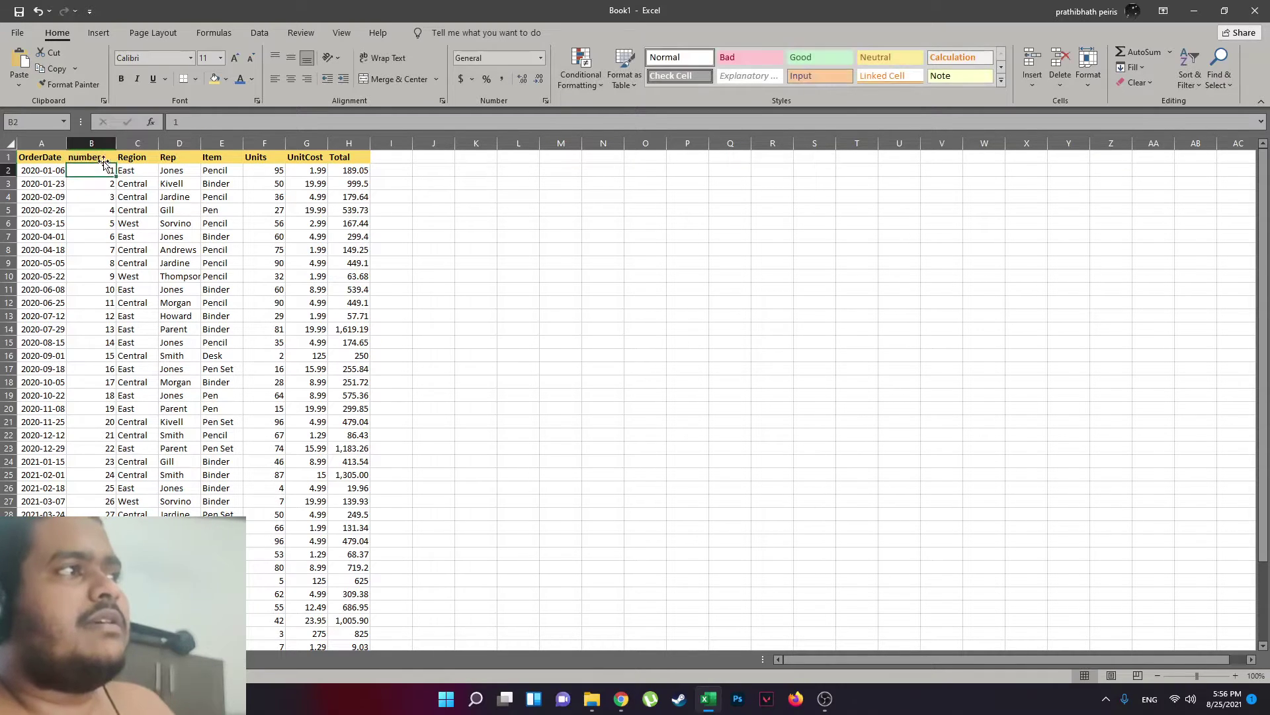
double_click(106, 162)
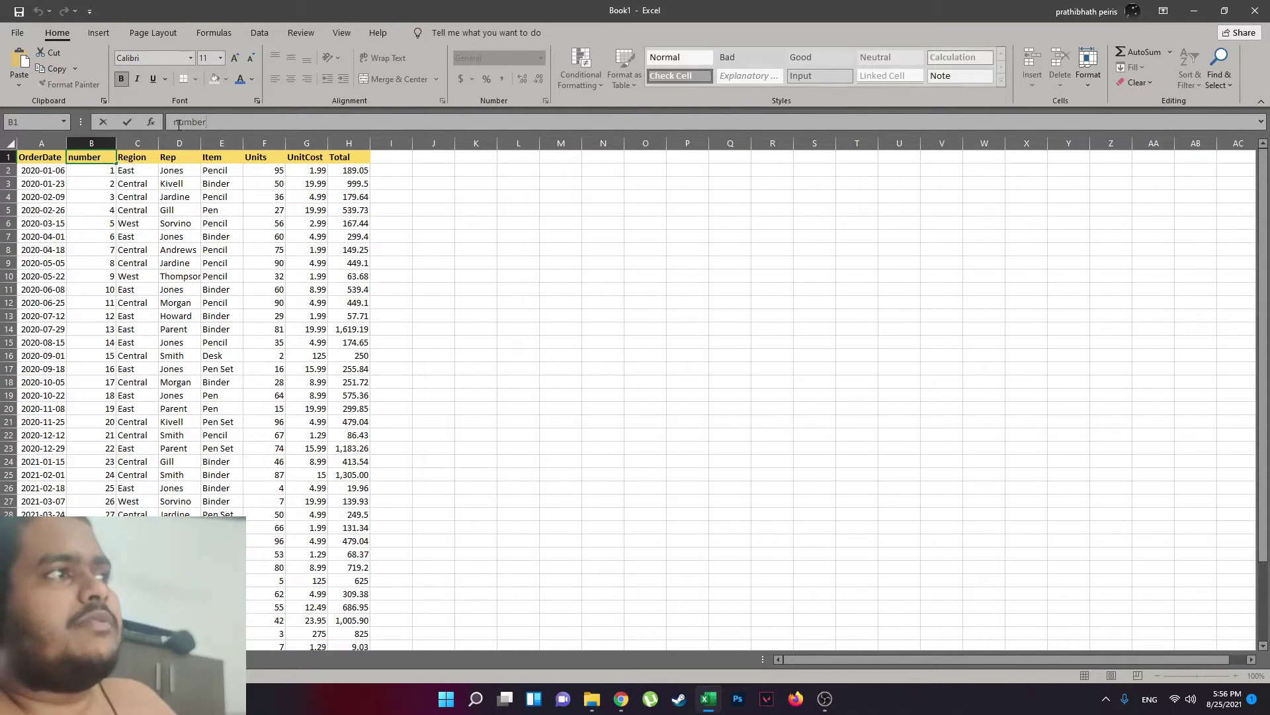
left_click_drag(179, 122, 171, 122)
type("N")
key("Return")
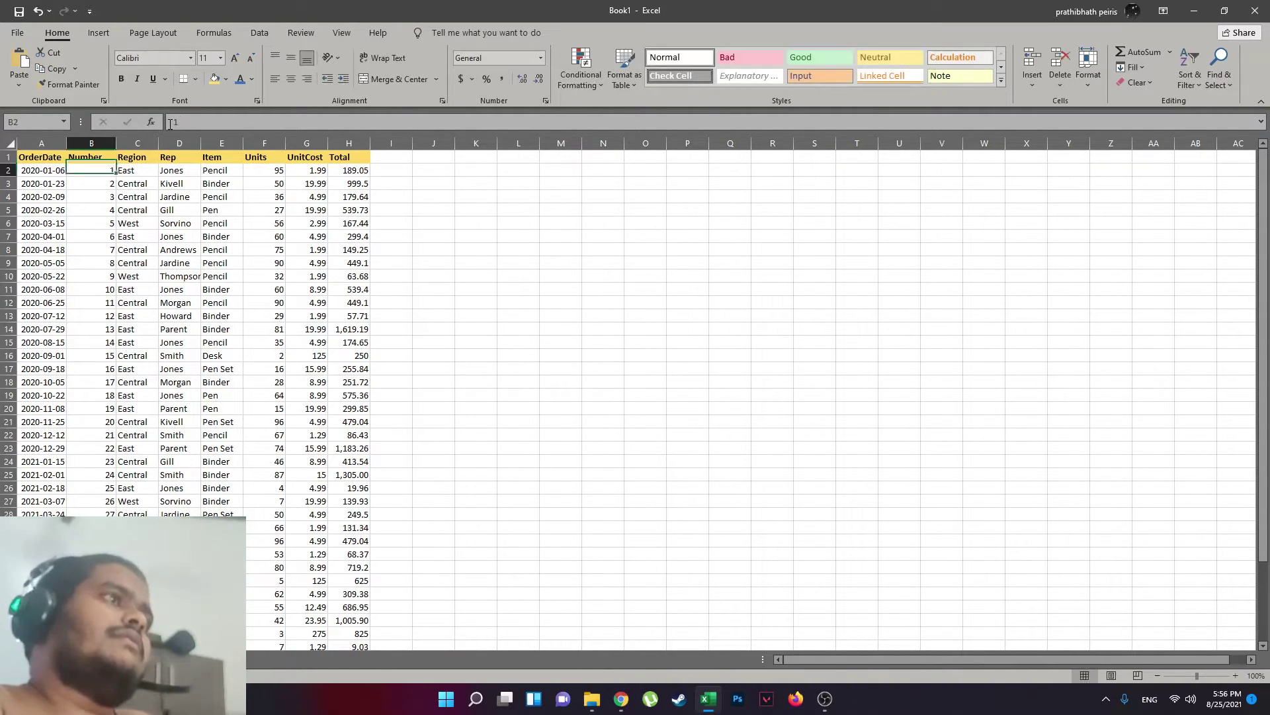
left_click(106, 183)
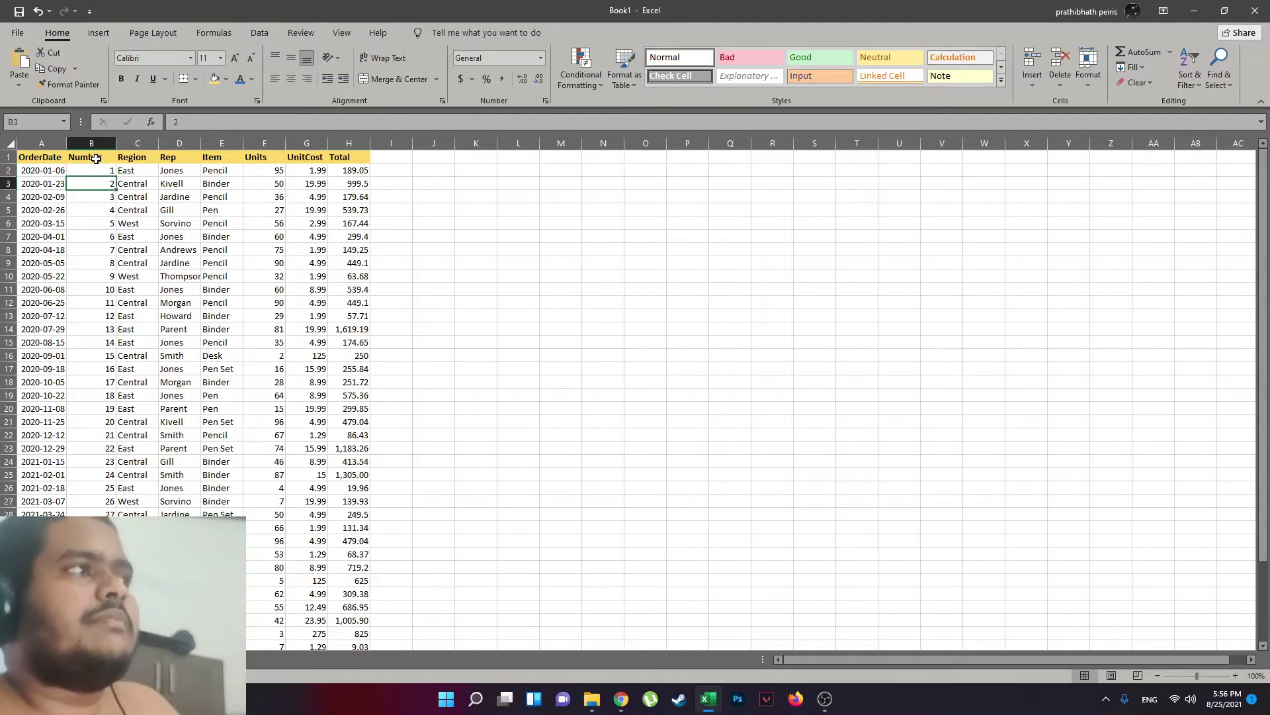
left_click(96, 159)
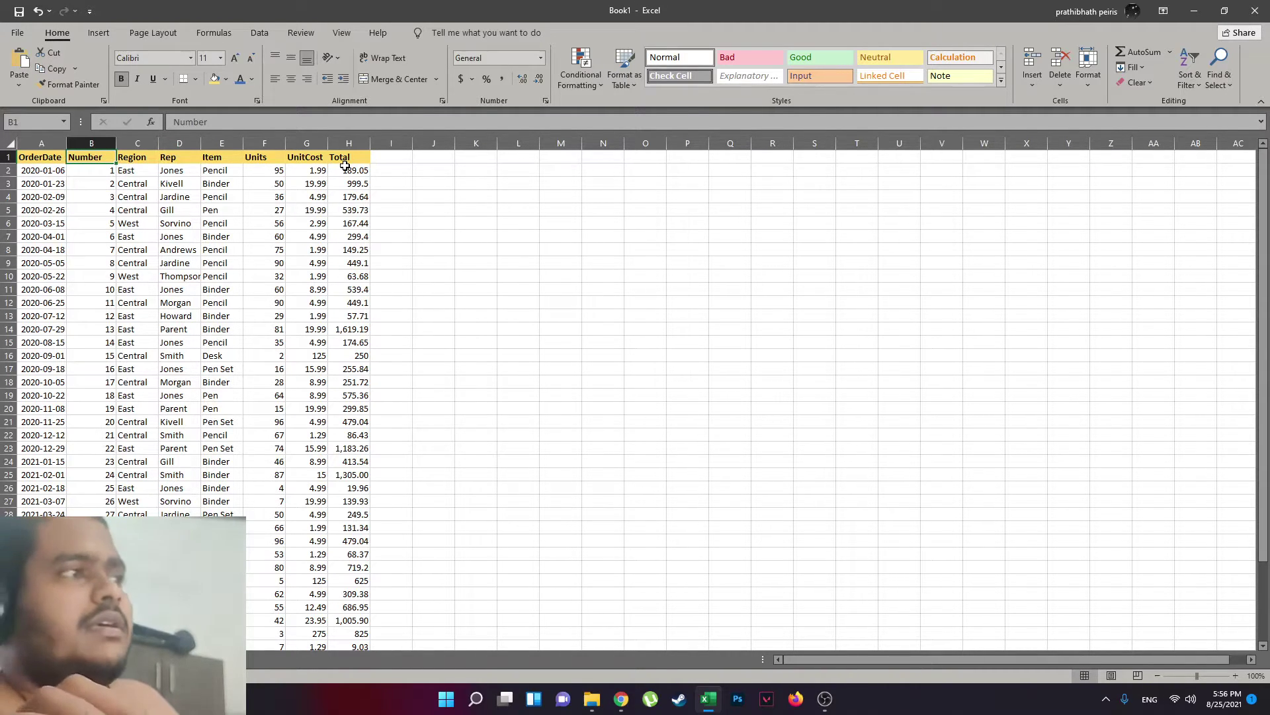
scroll(331, 251, "down", 4)
scroll(324, 278, "down", 5)
scroll(318, 297, "up", 9)
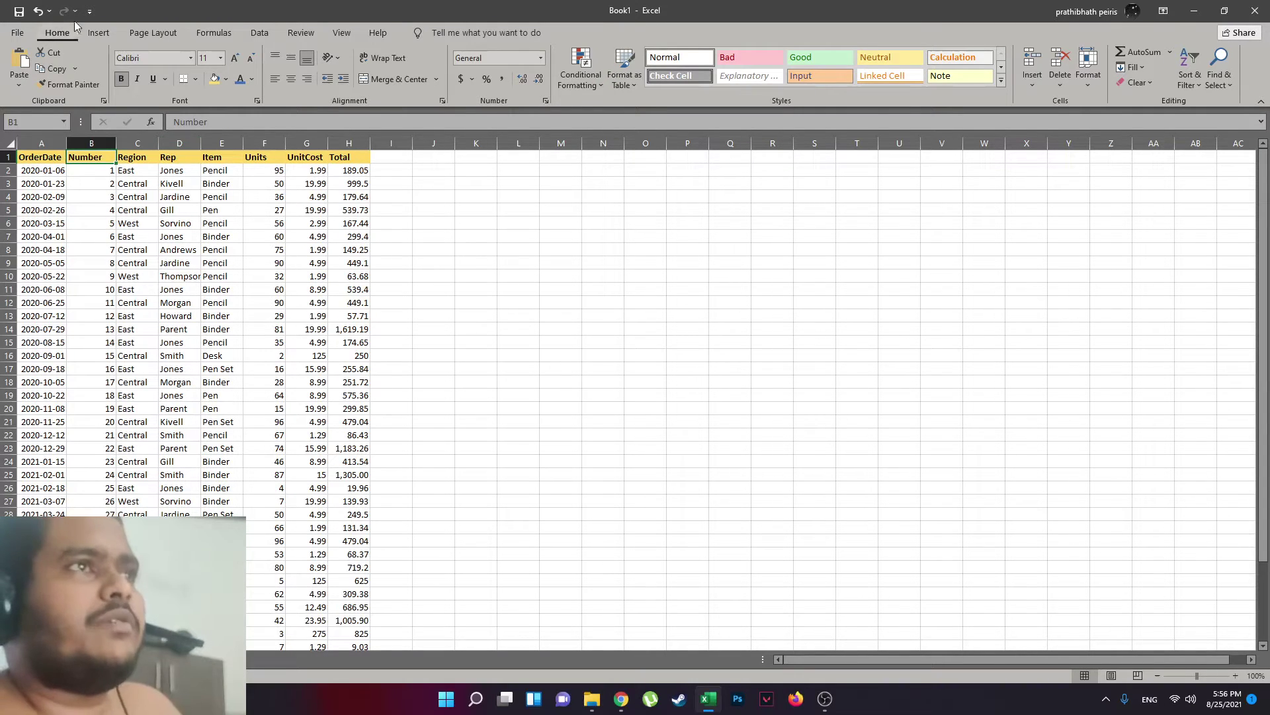
left_click(36, 156)
left_click_drag(25, 157, 351, 157)
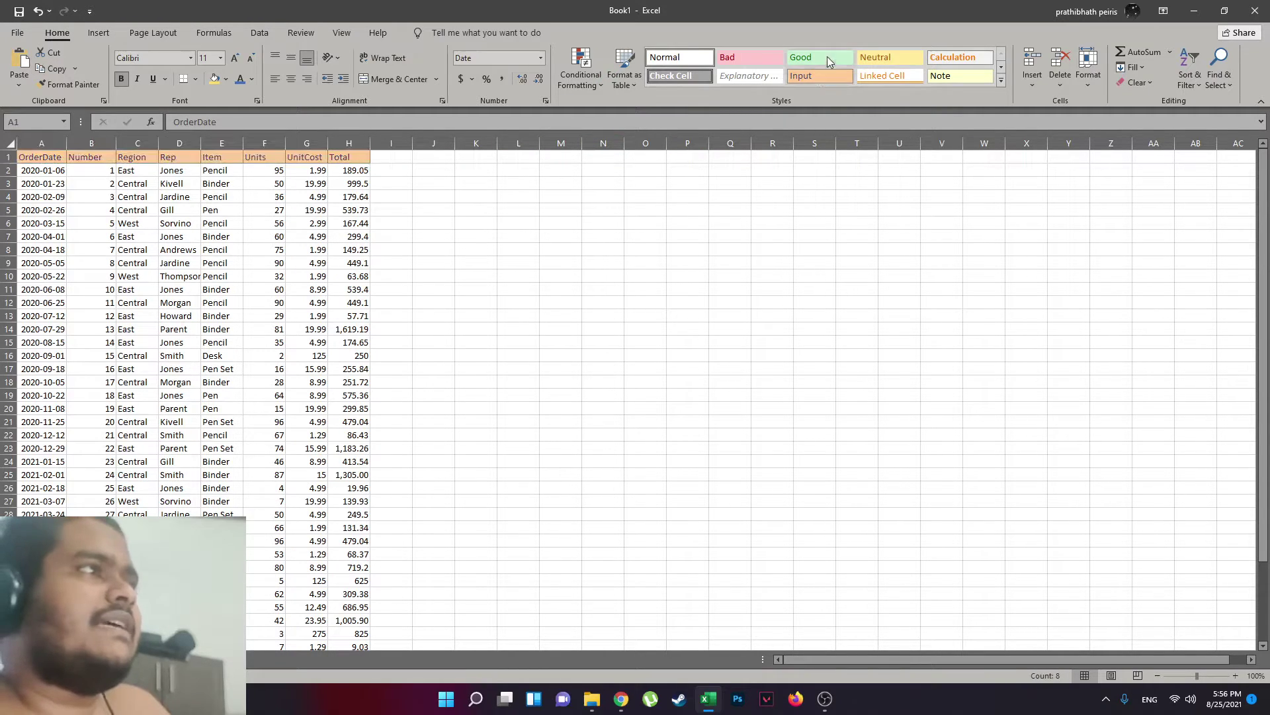
left_click(1002, 67)
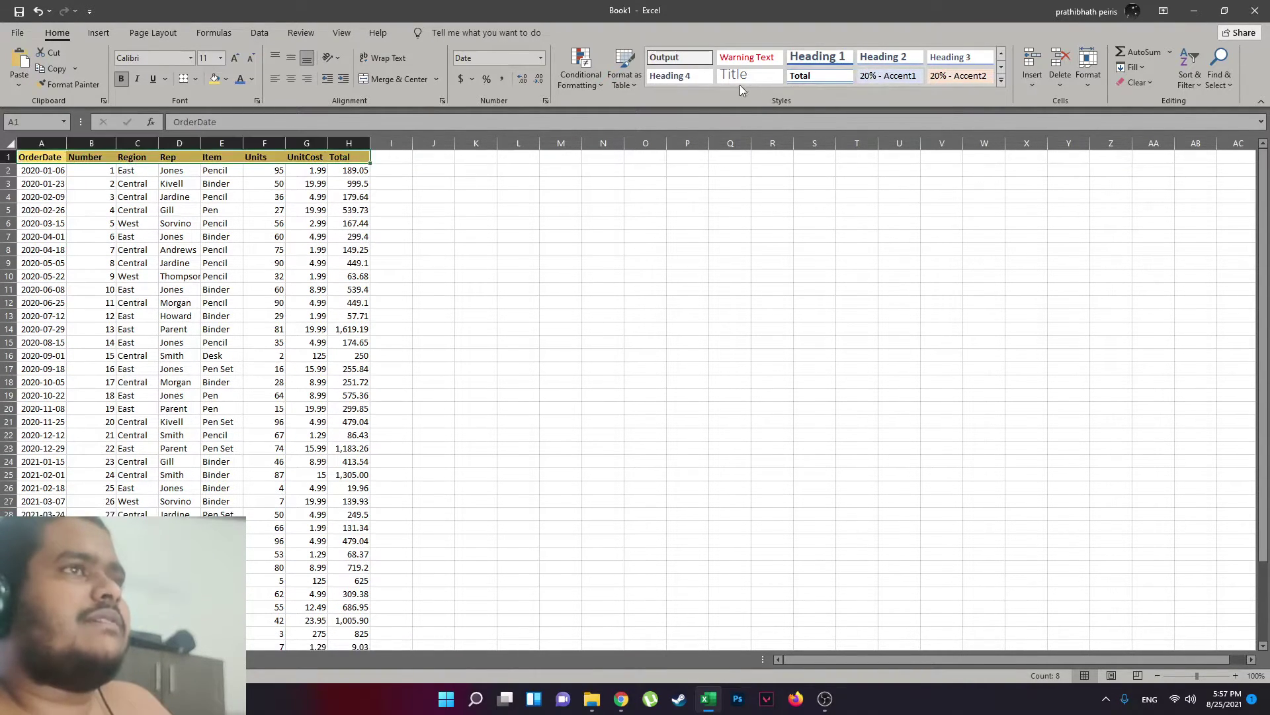
left_click(265, 210)
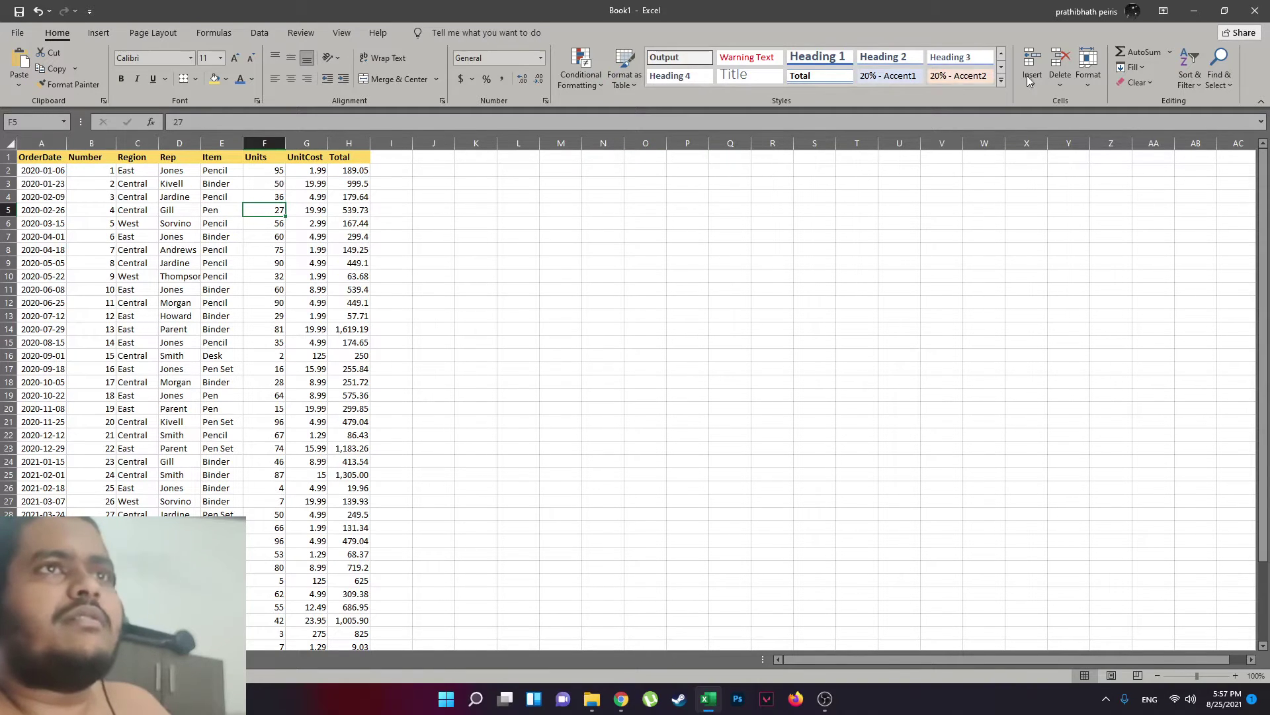
left_click(1002, 80)
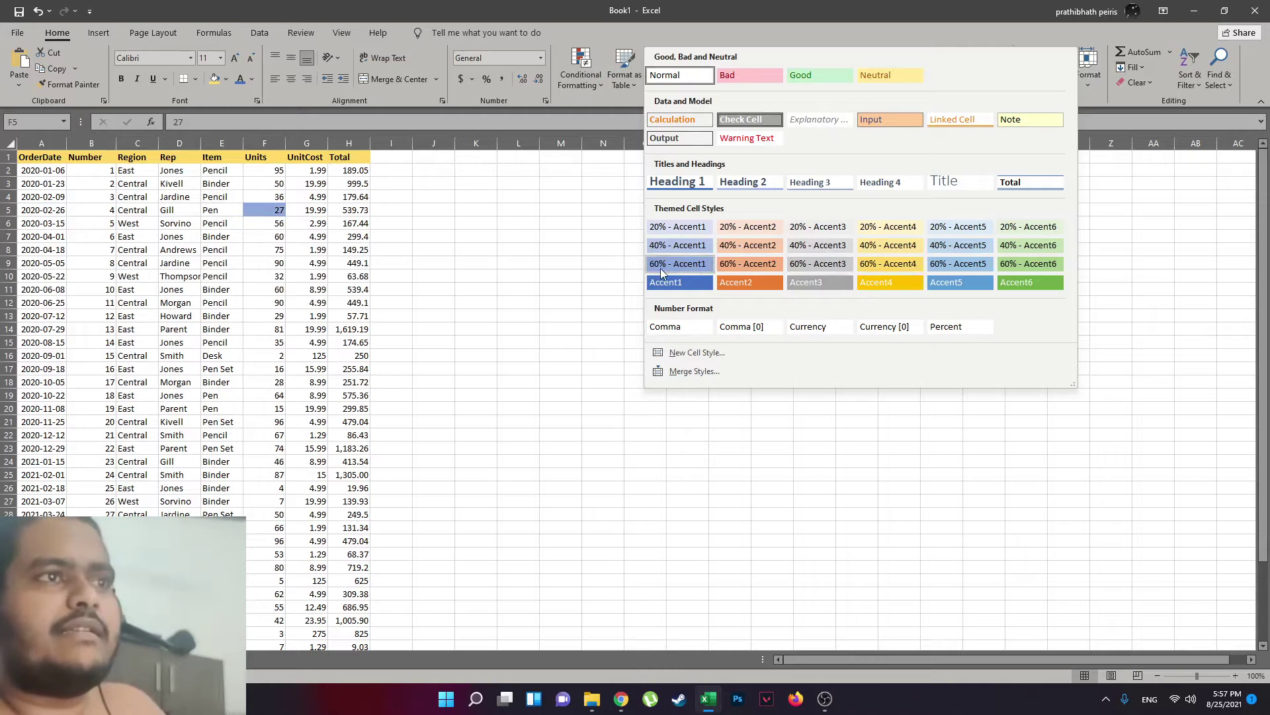
left_click(587, 289)
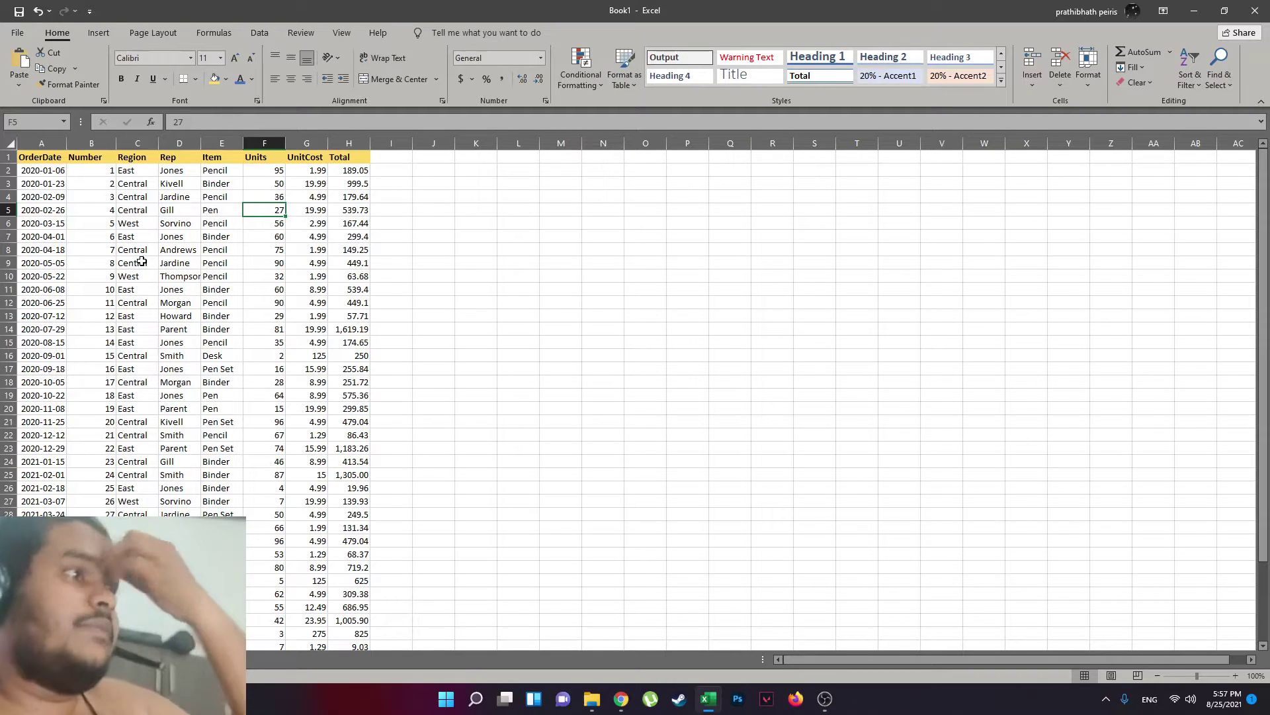
scroll(165, 275, "down", 5)
scroll(170, 292, "down", 5)
scroll(170, 292, "up", 7)
scroll(170, 292, "up", 3)
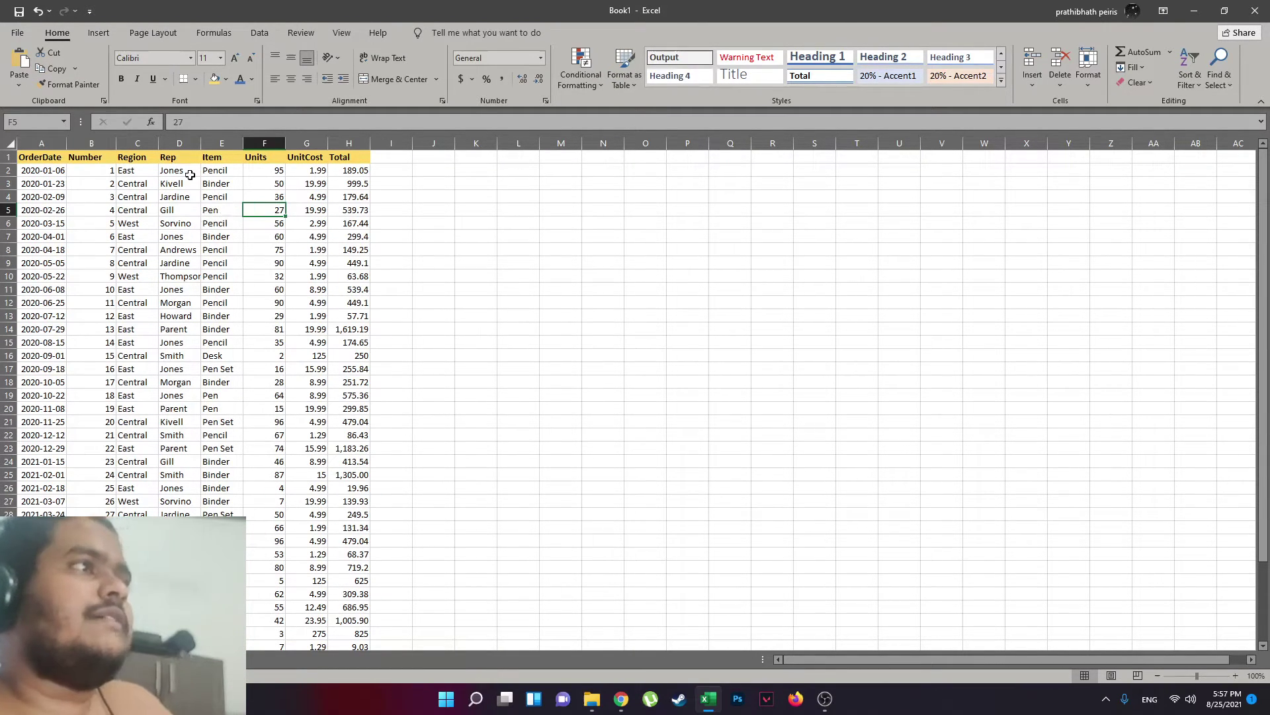
left_click(60, 157)
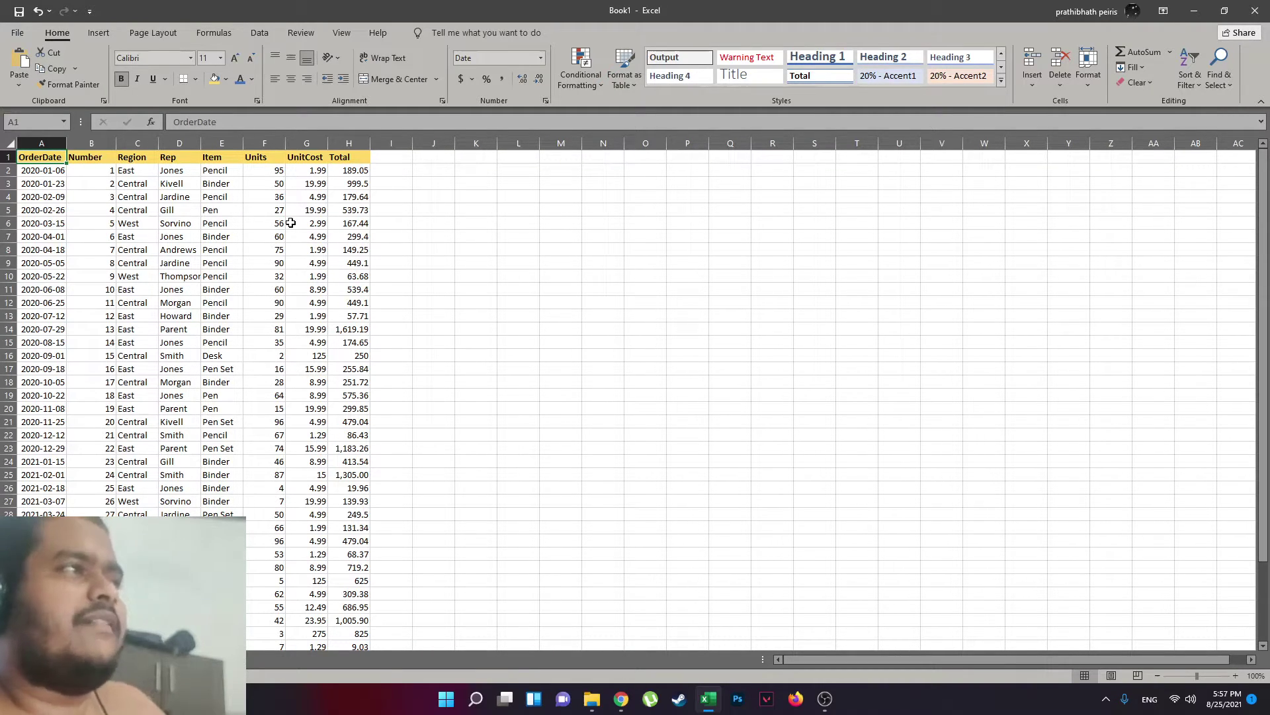
left_click(42, 196)
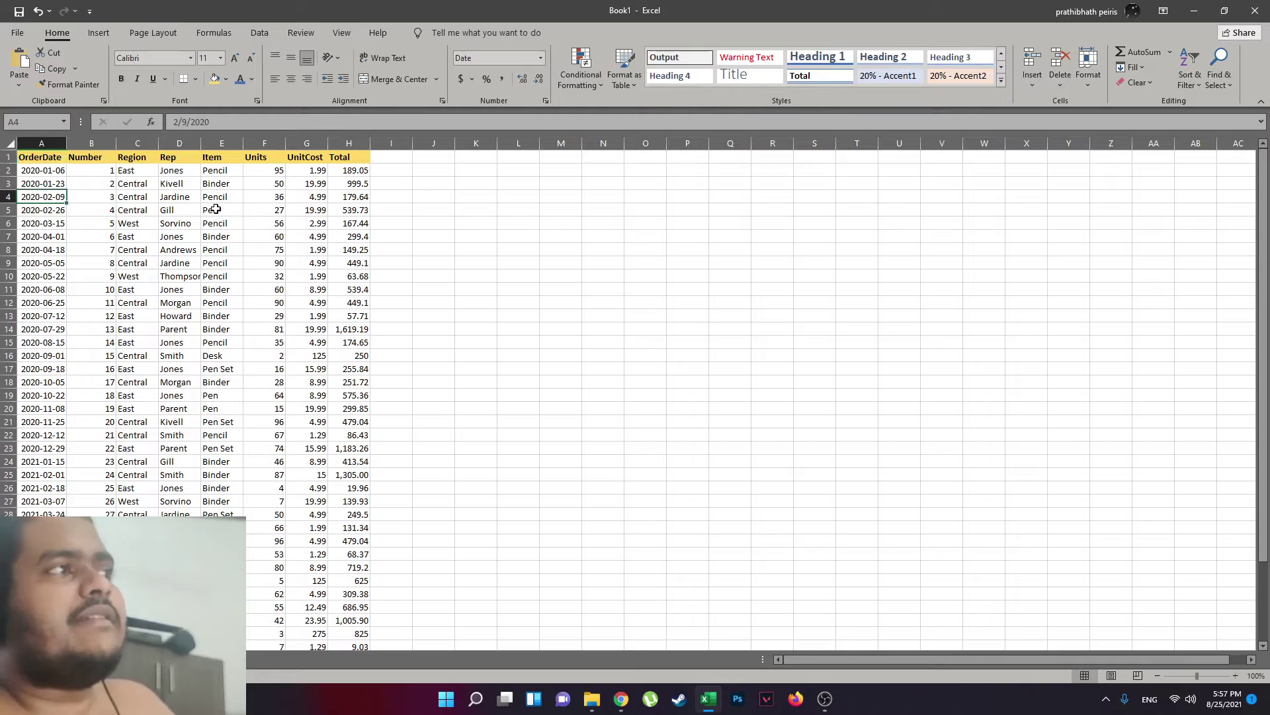
left_click(303, 223)
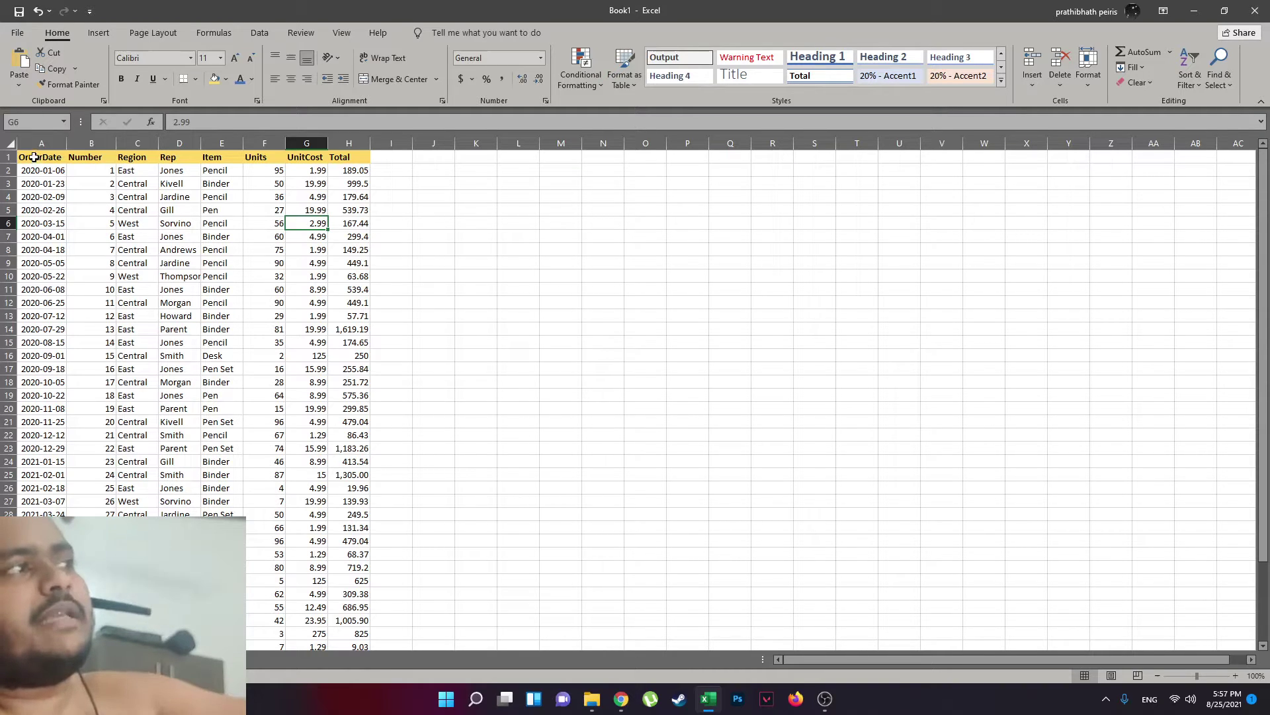
left_click_drag(34, 157, 344, 155)
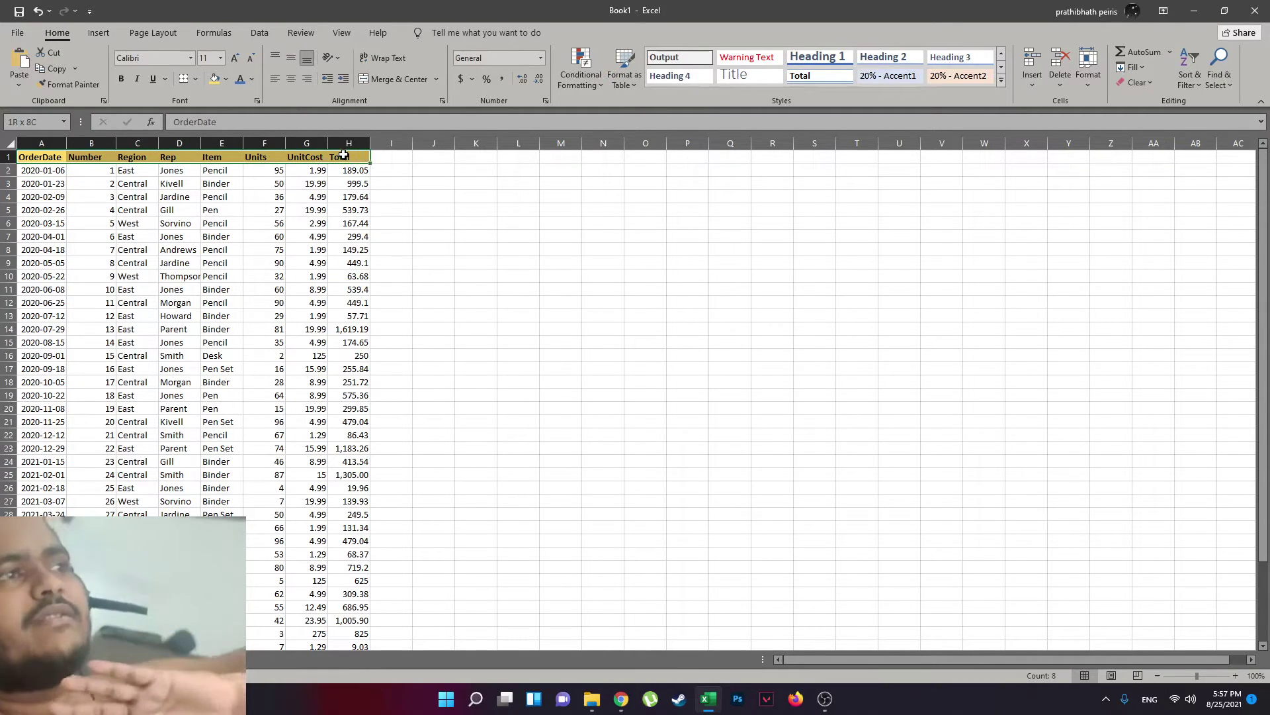
left_click(52, 222)
left_click(41, 160)
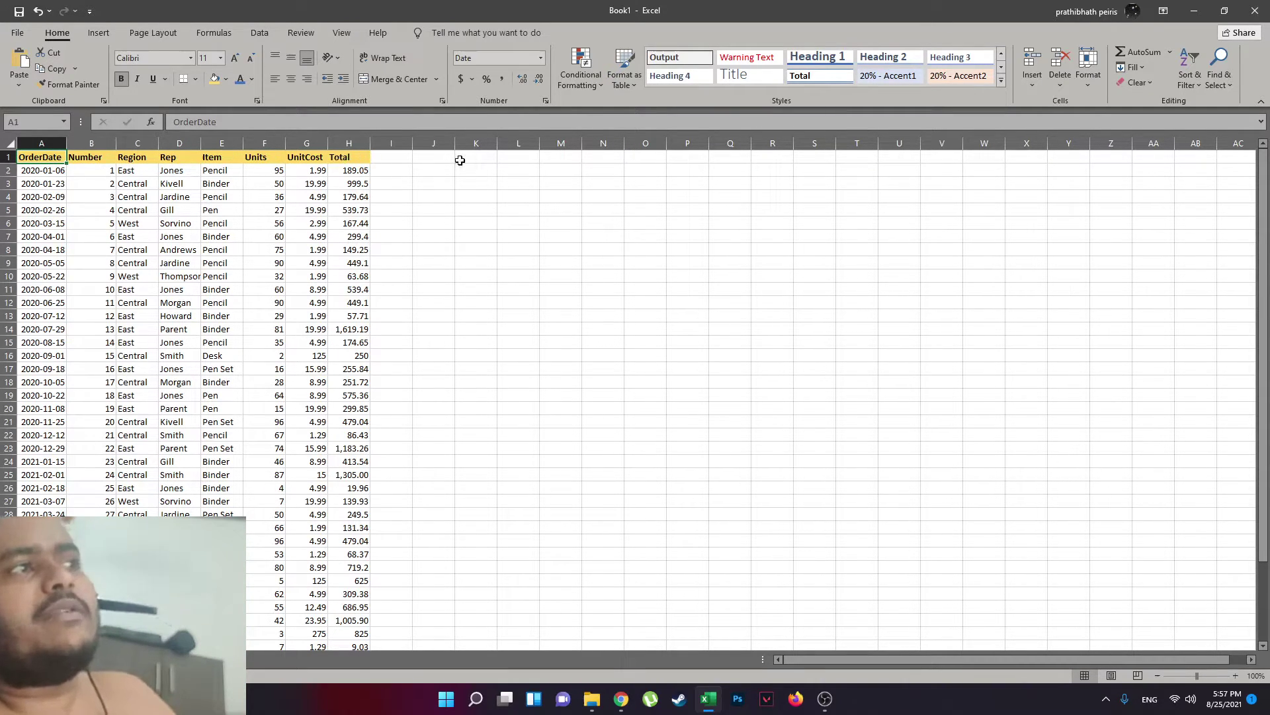
left_click_drag(44, 159, 354, 158)
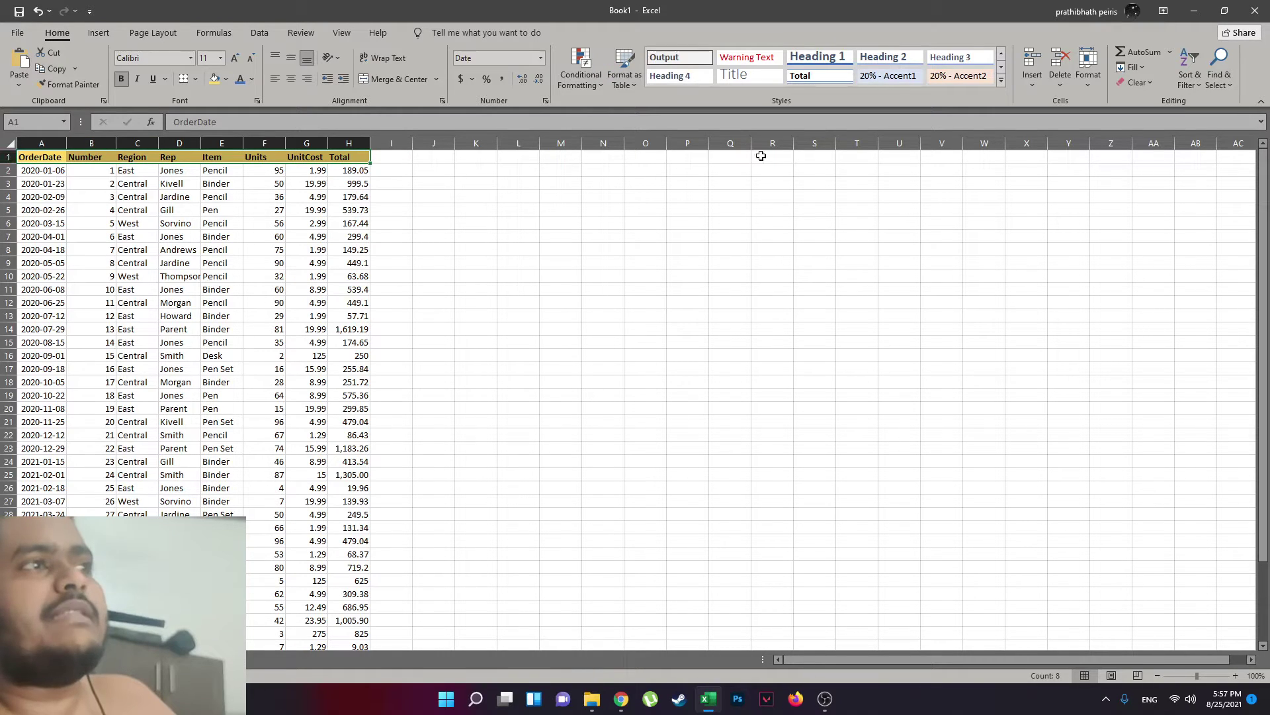
Turn on Sort & Filter dropdowns for the OrderDate through Total headers.
right_click(6, 156)
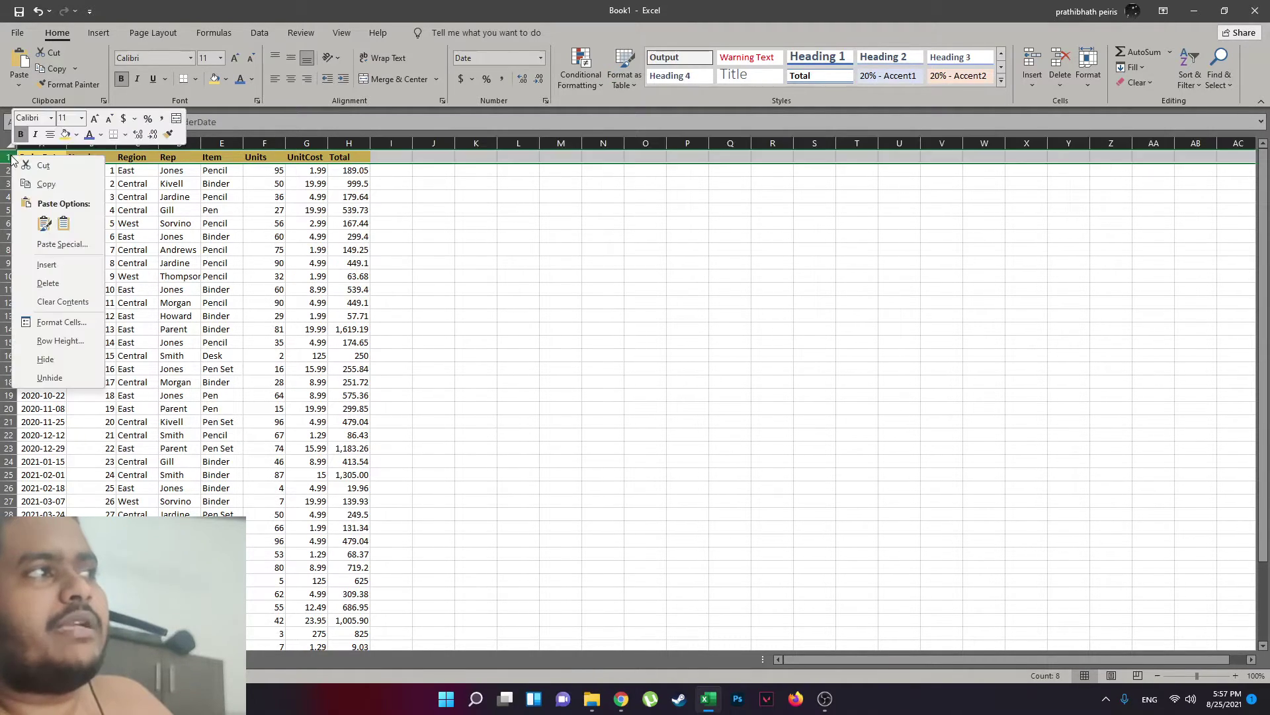
key("Escape")
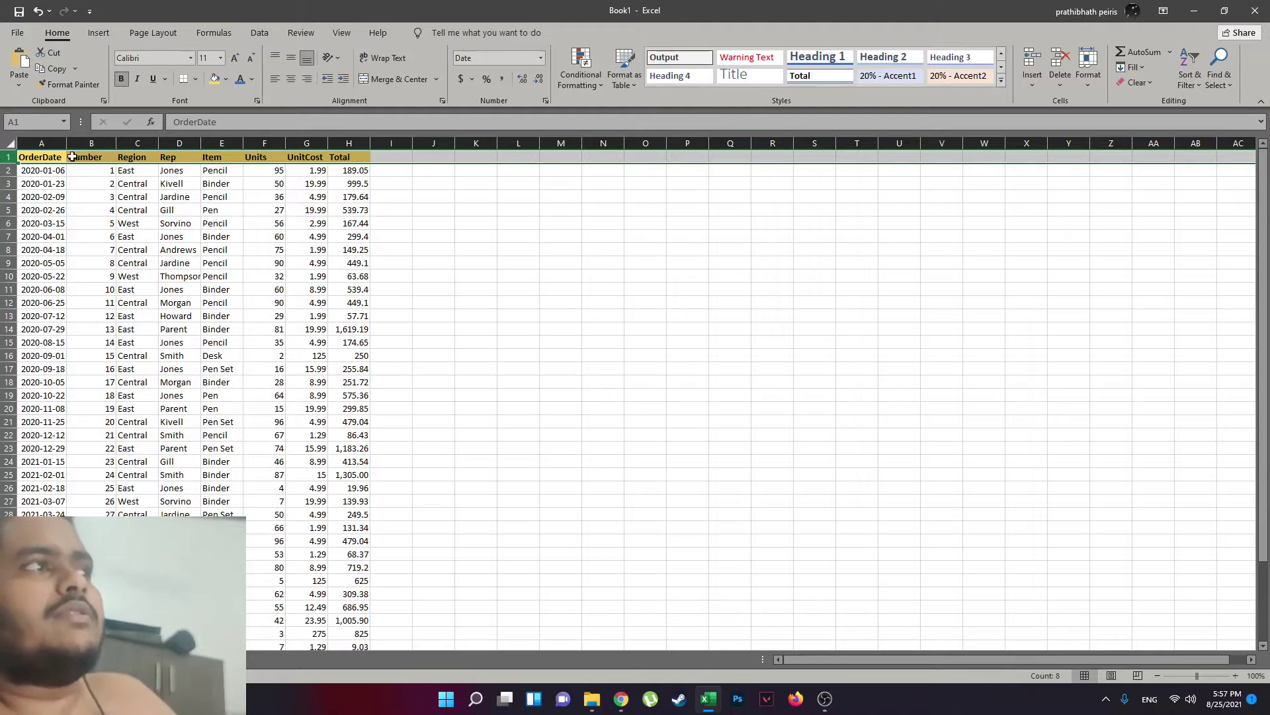
left_click(1201, 64)
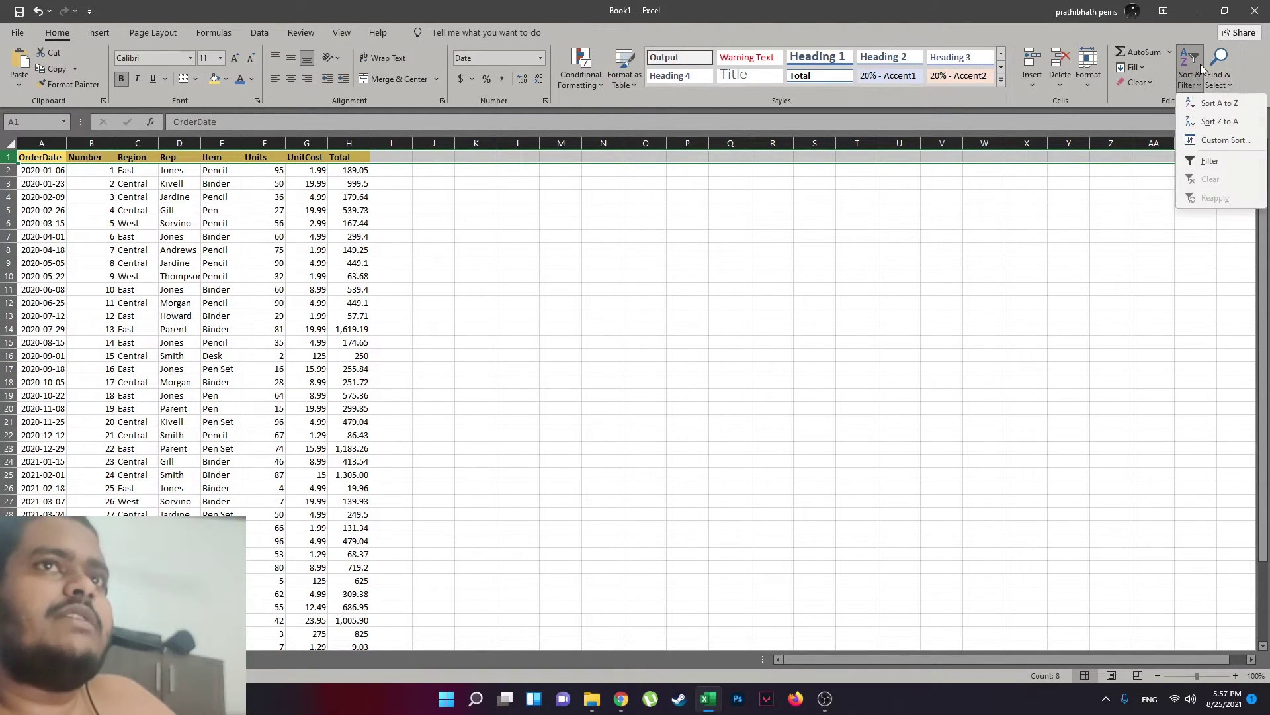
left_click(1213, 159)
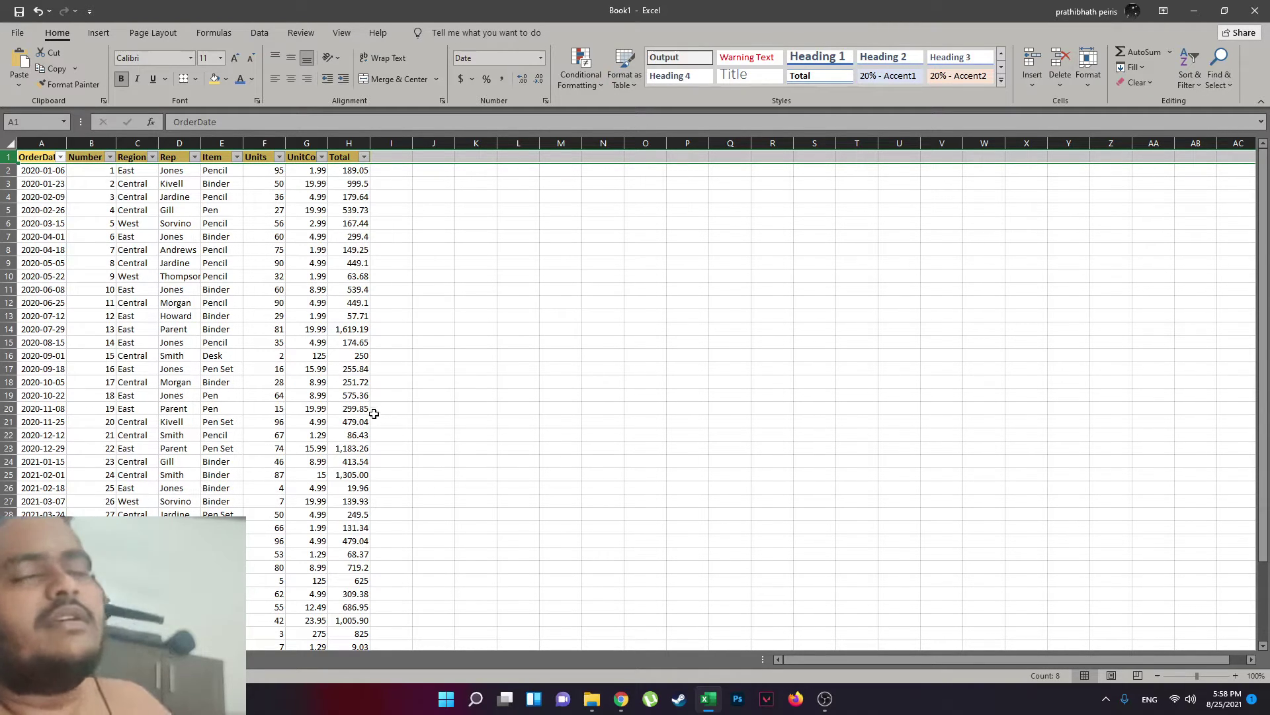
Filter the Region column to show only Central.
left_click(153, 157)
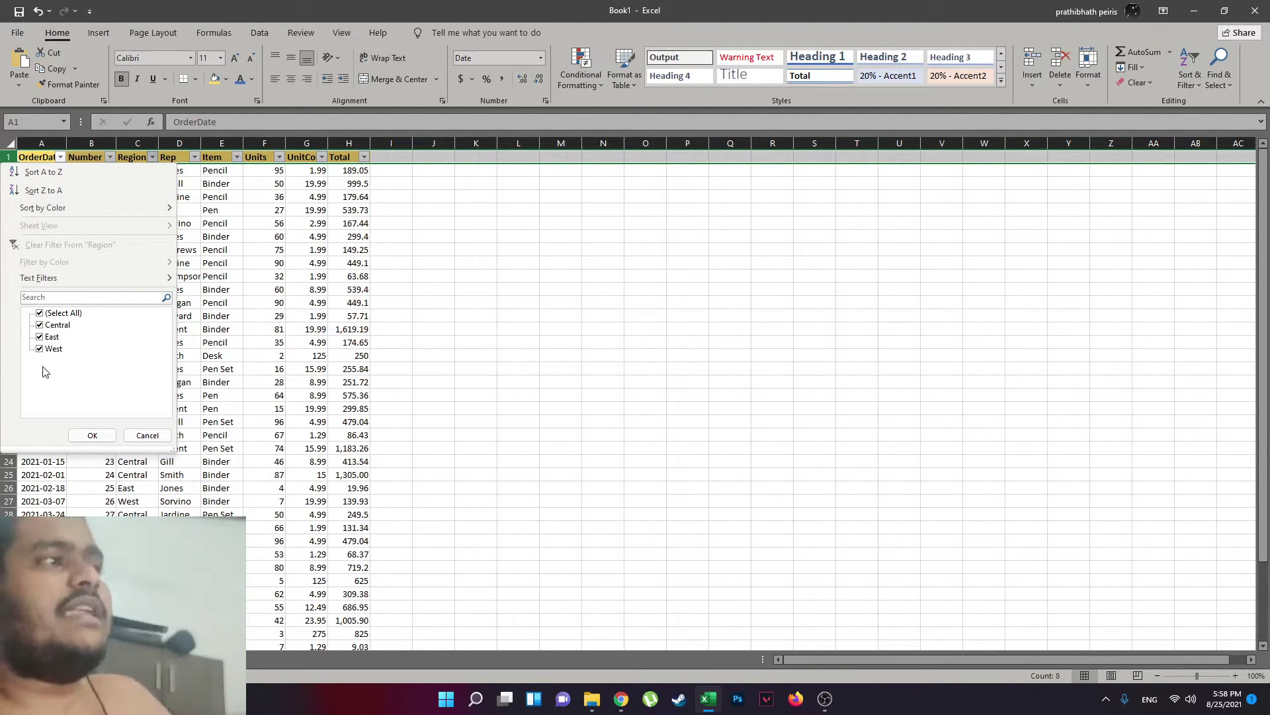
left_click(40, 313)
left_click(40, 325)
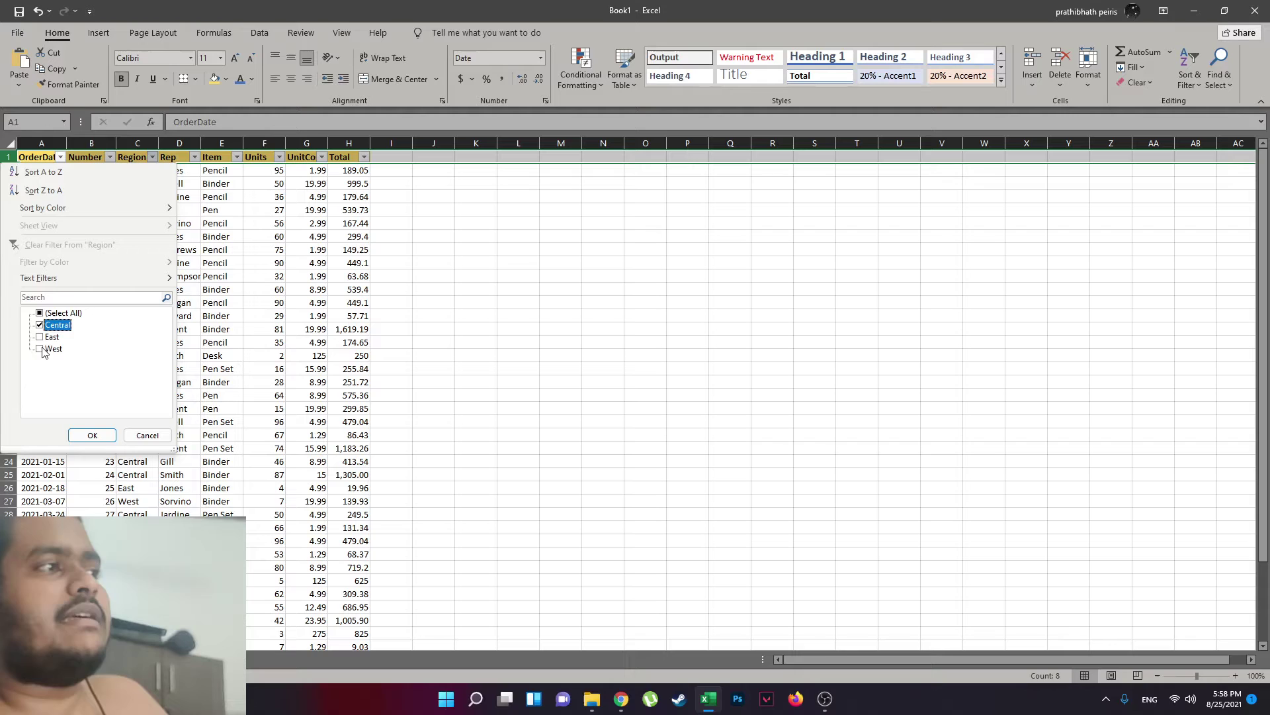
left_click(92, 435)
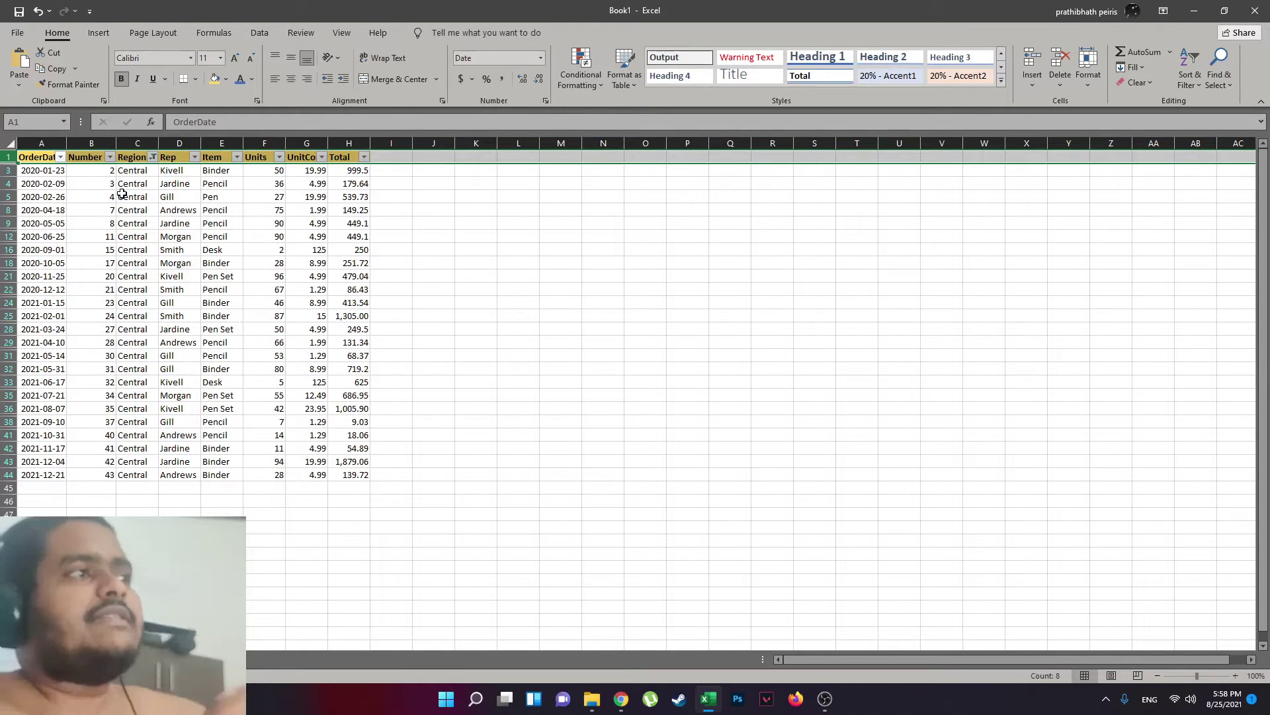
Filter the Rep column to Smith only, leaving the Desk, Pencil and Binder orders.
left_click(194, 157)
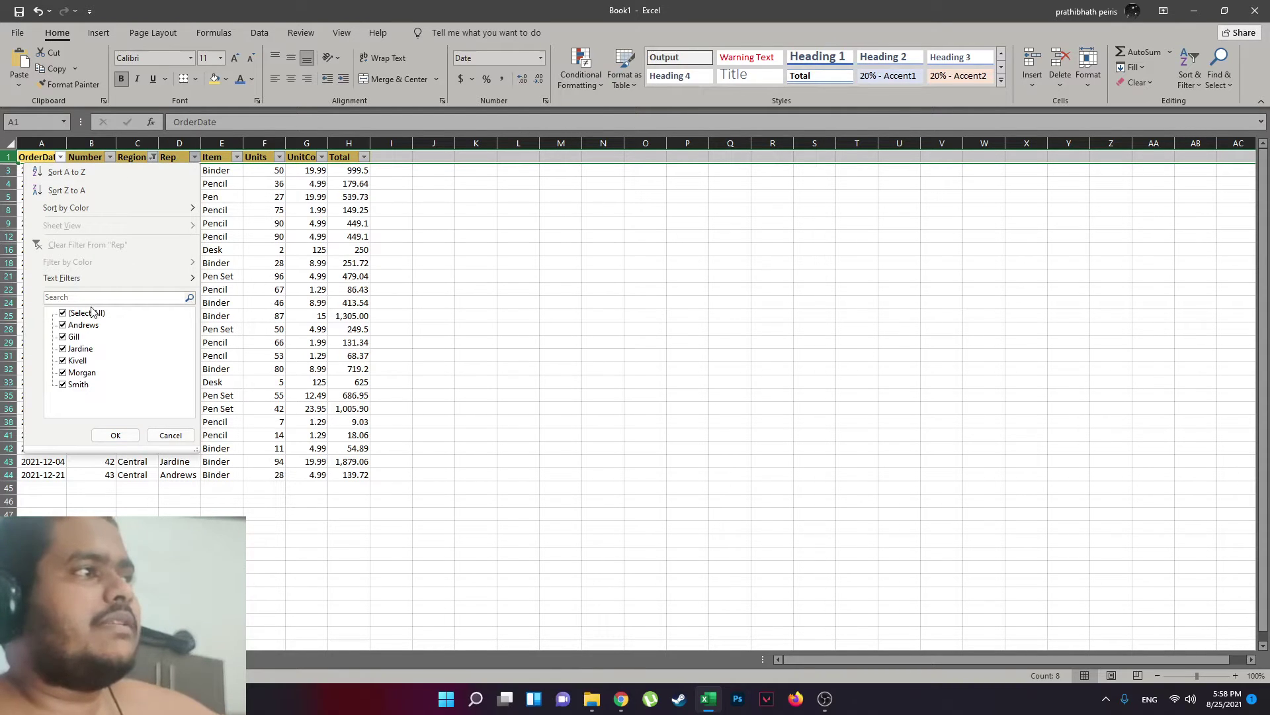
left_click(63, 313)
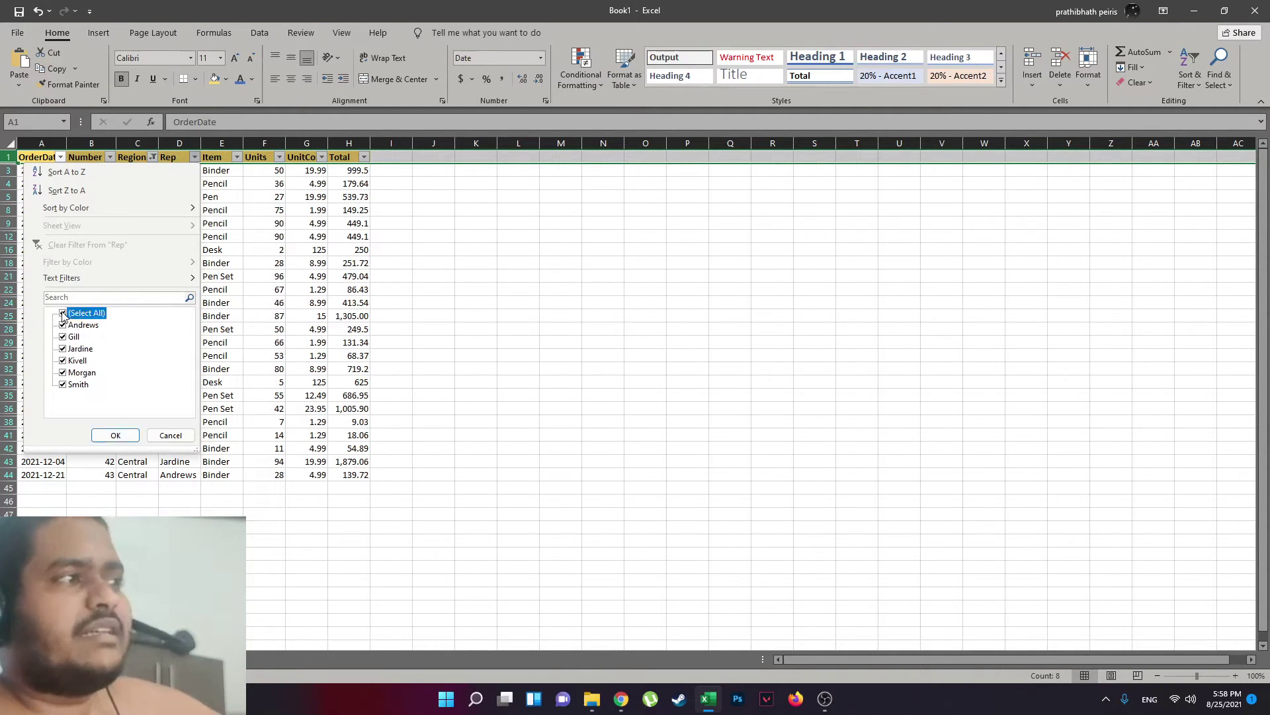
left_click(63, 384)
left_click(116, 435)
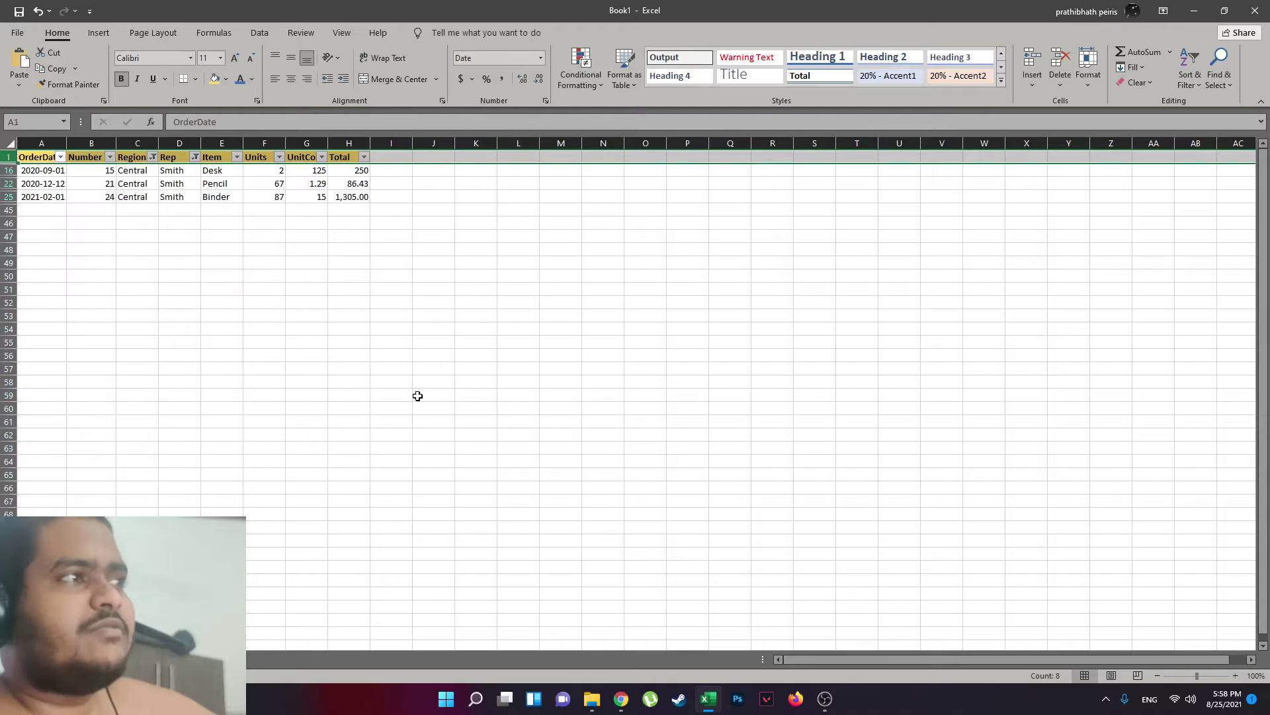
mouse_move(351, 169)
left_mouse_down()
mouse_move(349, 196)
mouse_move(362, 197)
left_mouse_up()
Select the three filtered Total values to read their sum in the status bar.
left_click(348, 250)
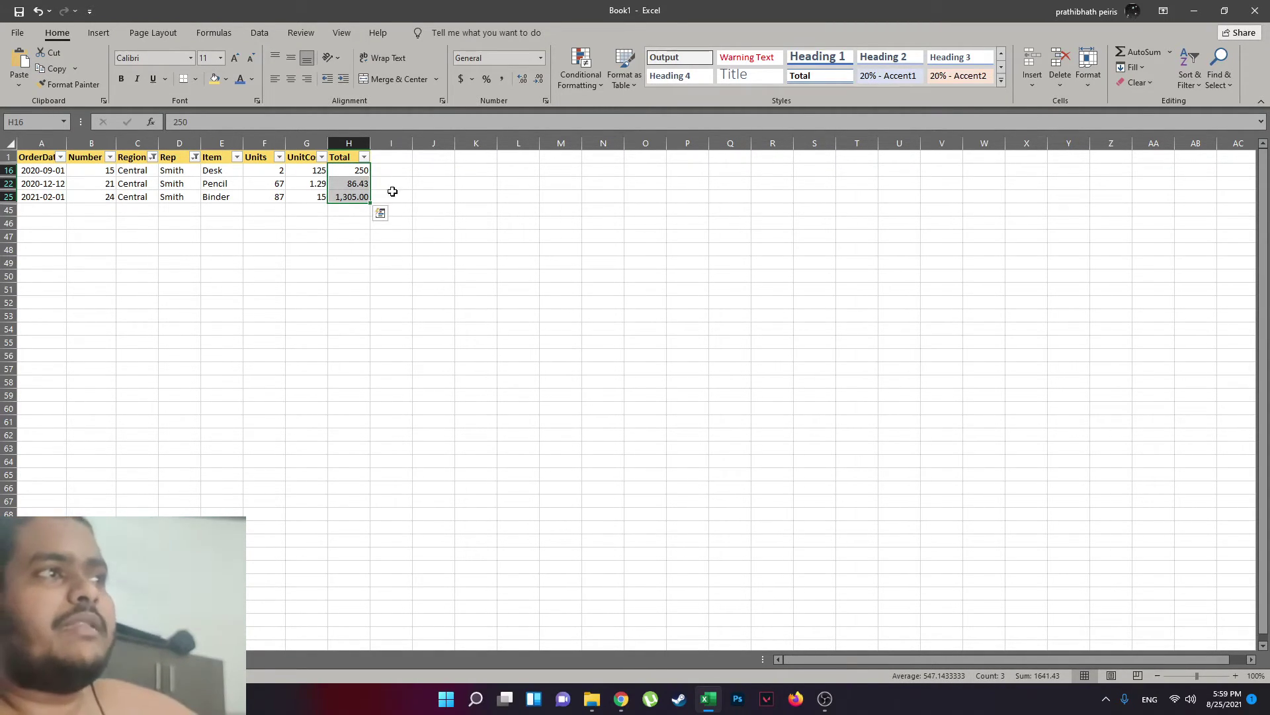
mouse_move(480, 170)
left_mouse_down()
mouse_move(521, 203)
mouse_move(558, 595)
left_mouse_up()
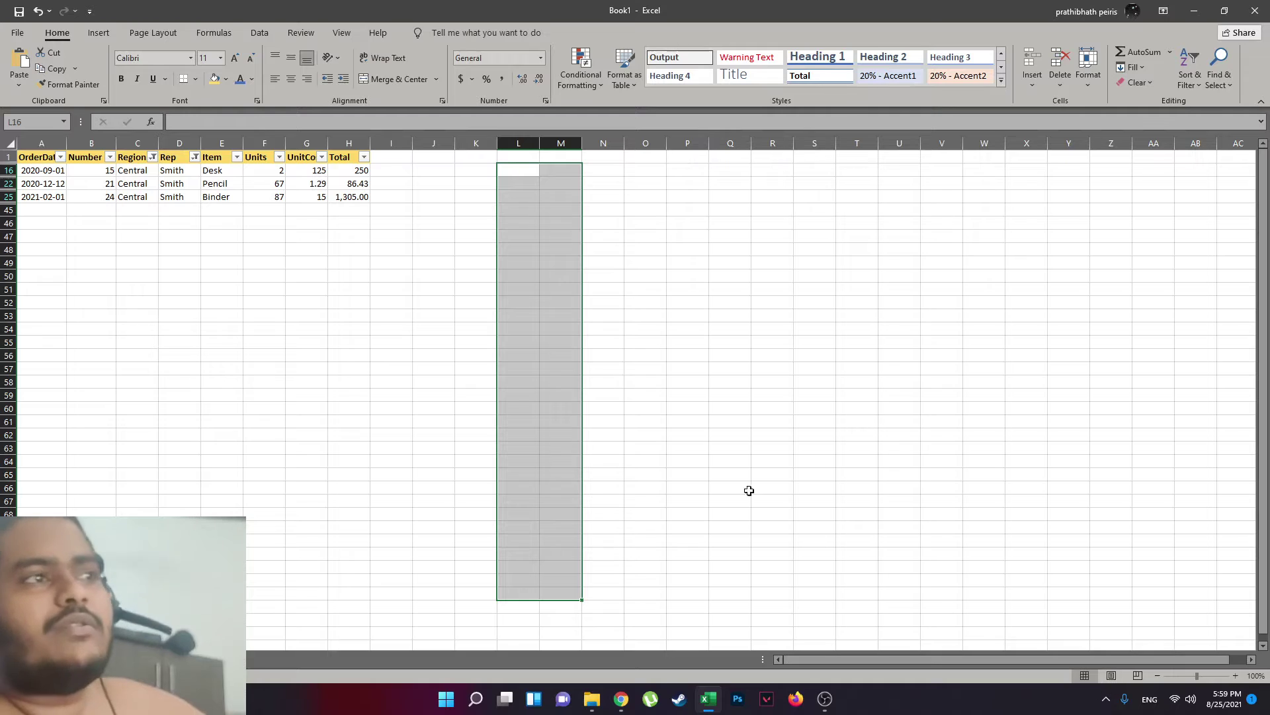
left_click_drag(345, 174, 351, 197)
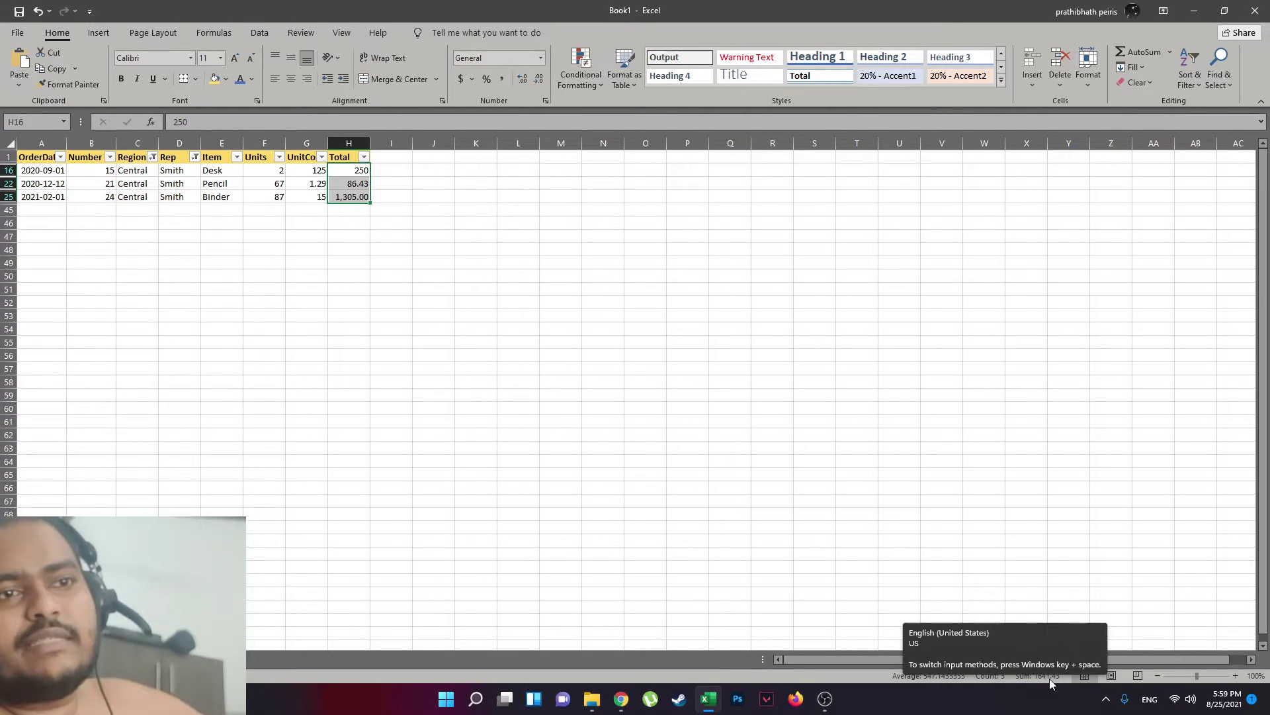
Undo the Smith and Central filters so every order row shows again.
left_click(295, 289)
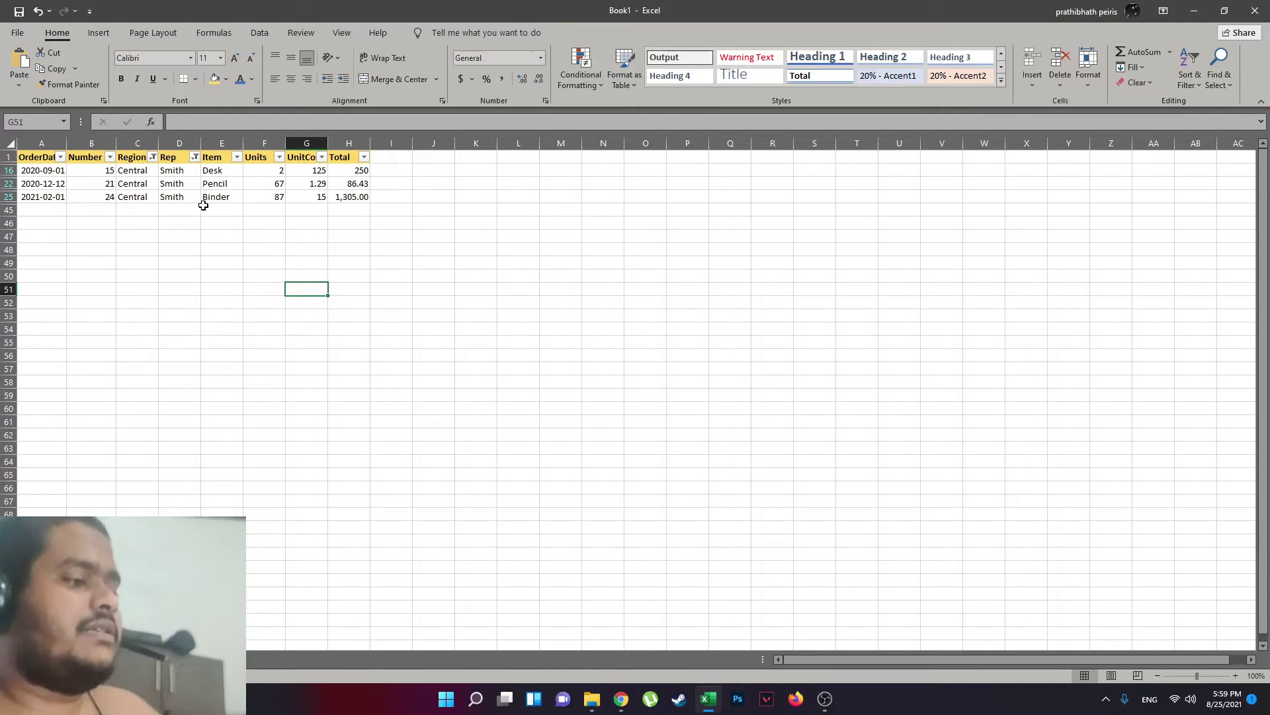
key("ctrl+z")
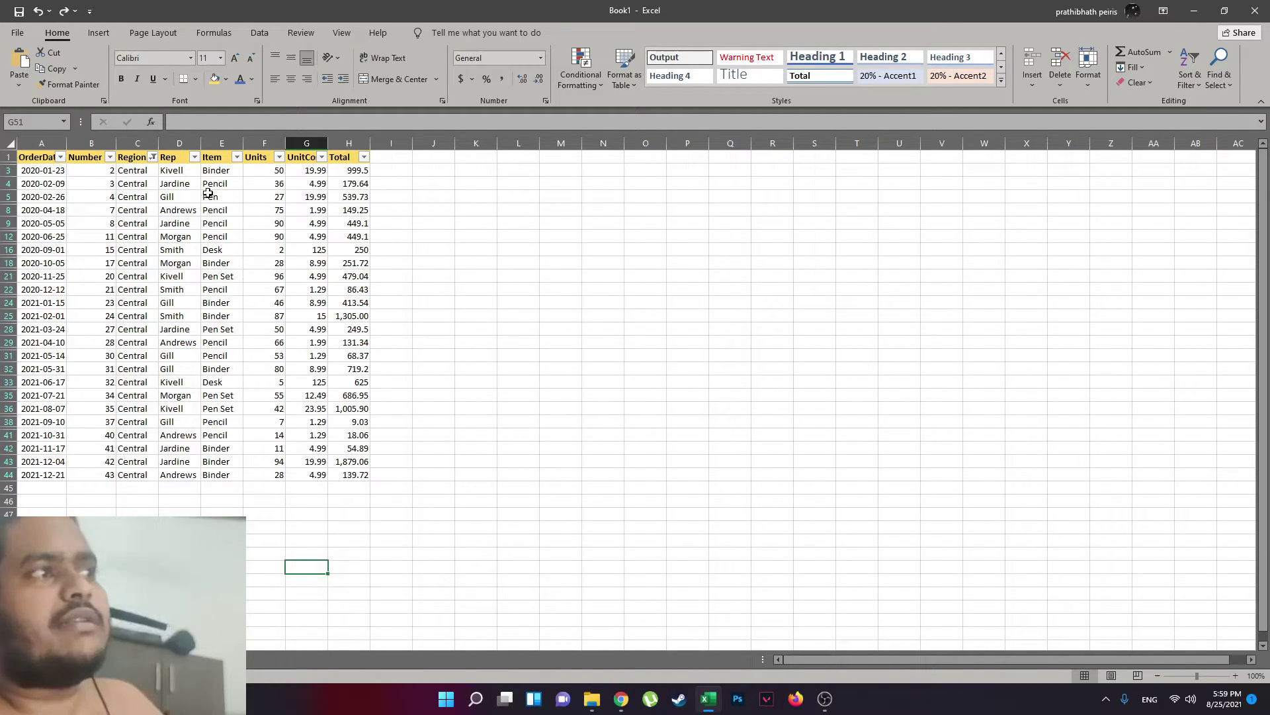
key("ctrl+z")
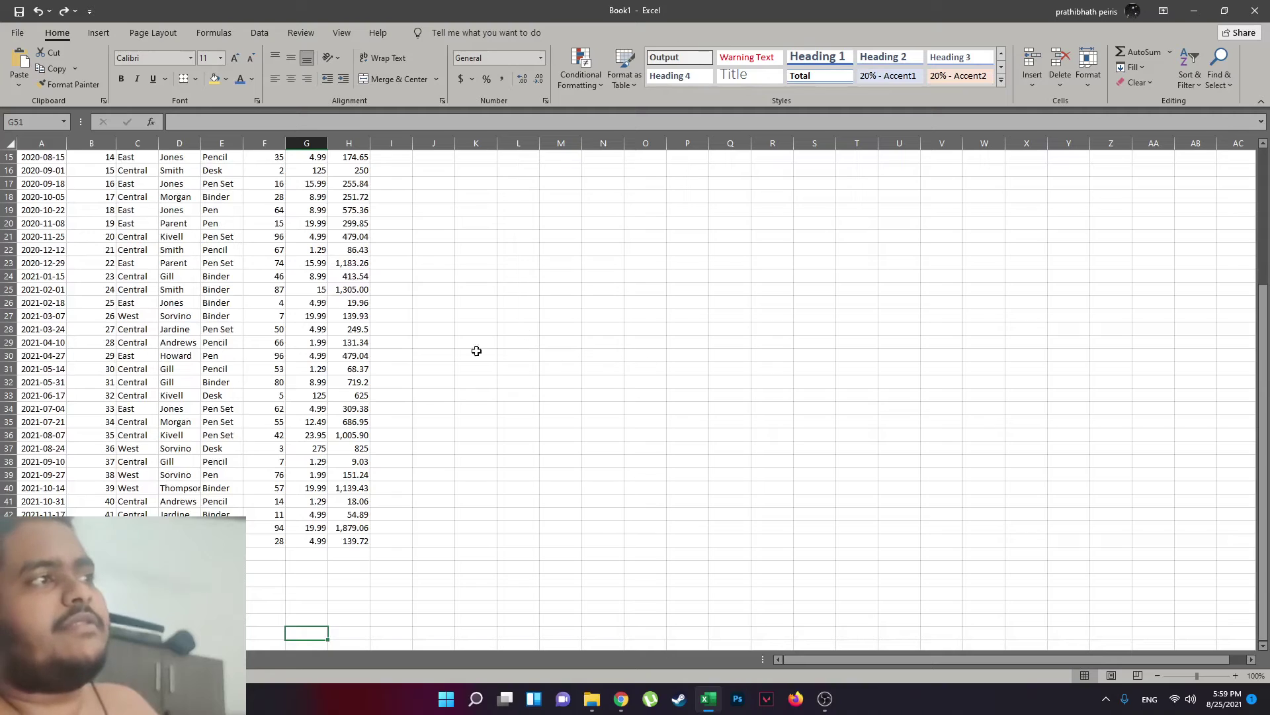
scroll(311, 326, "up", 5)
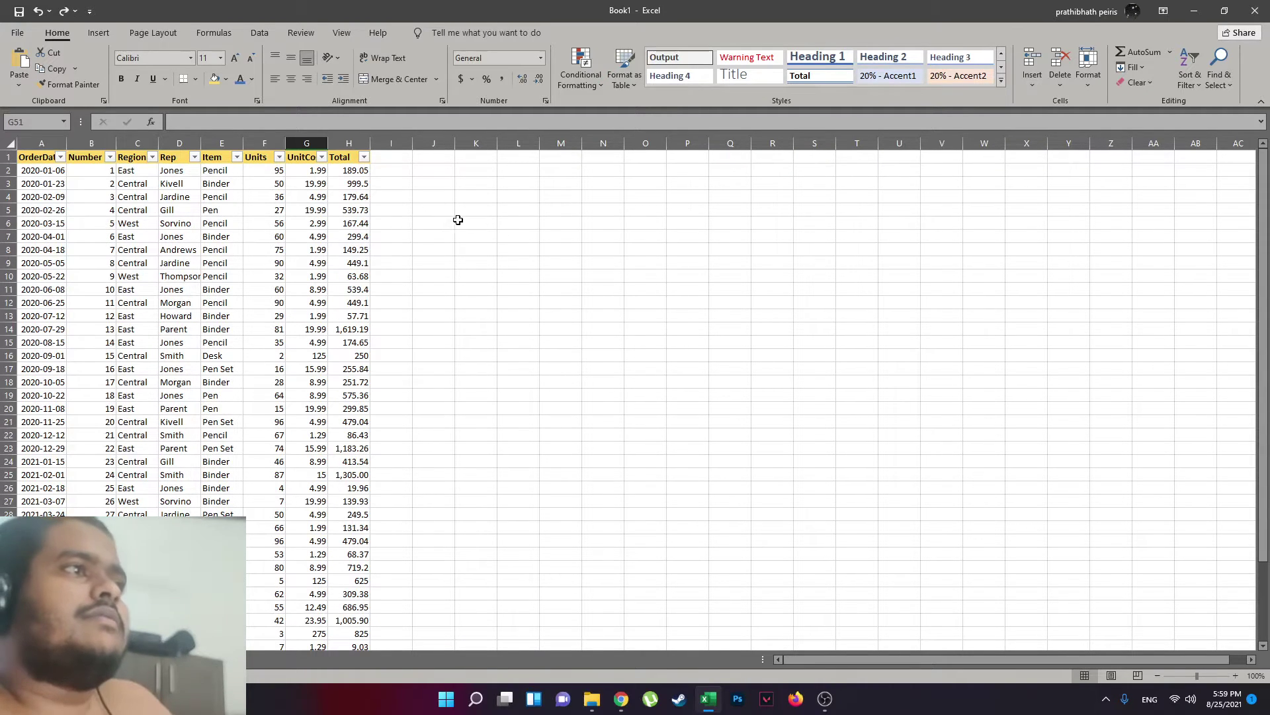
left_click(349, 170)
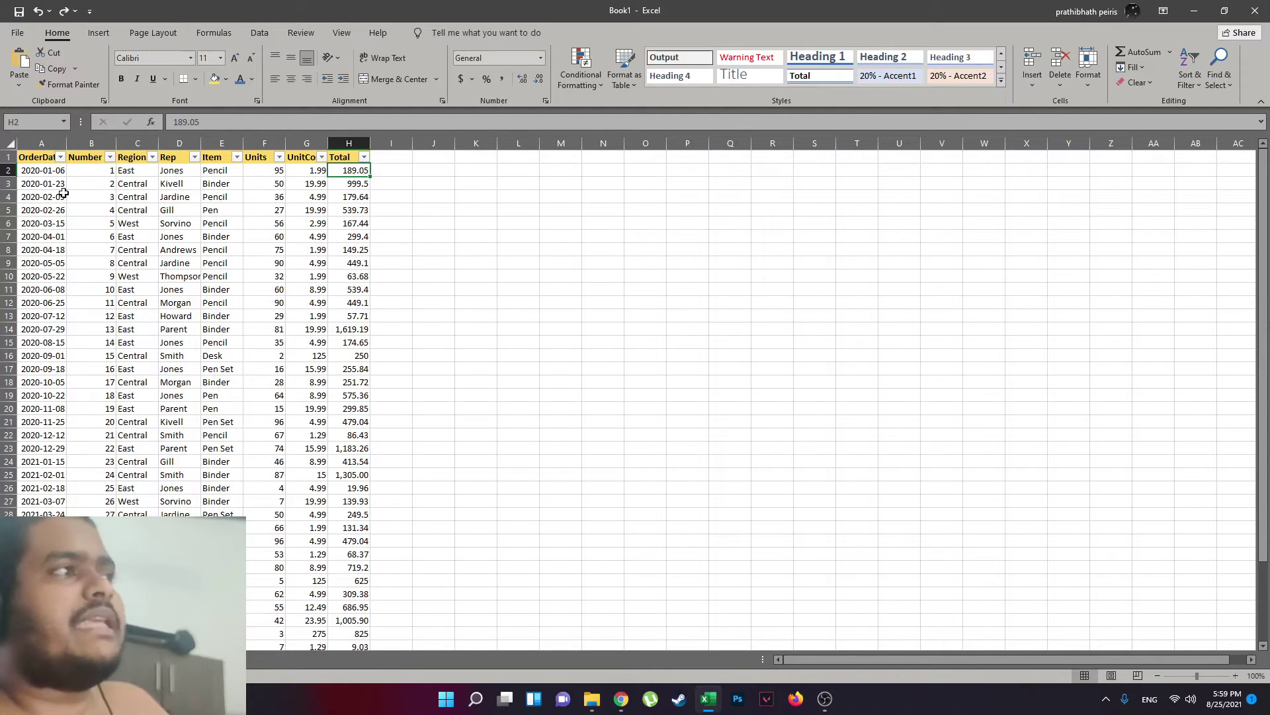
left_click(60, 158)
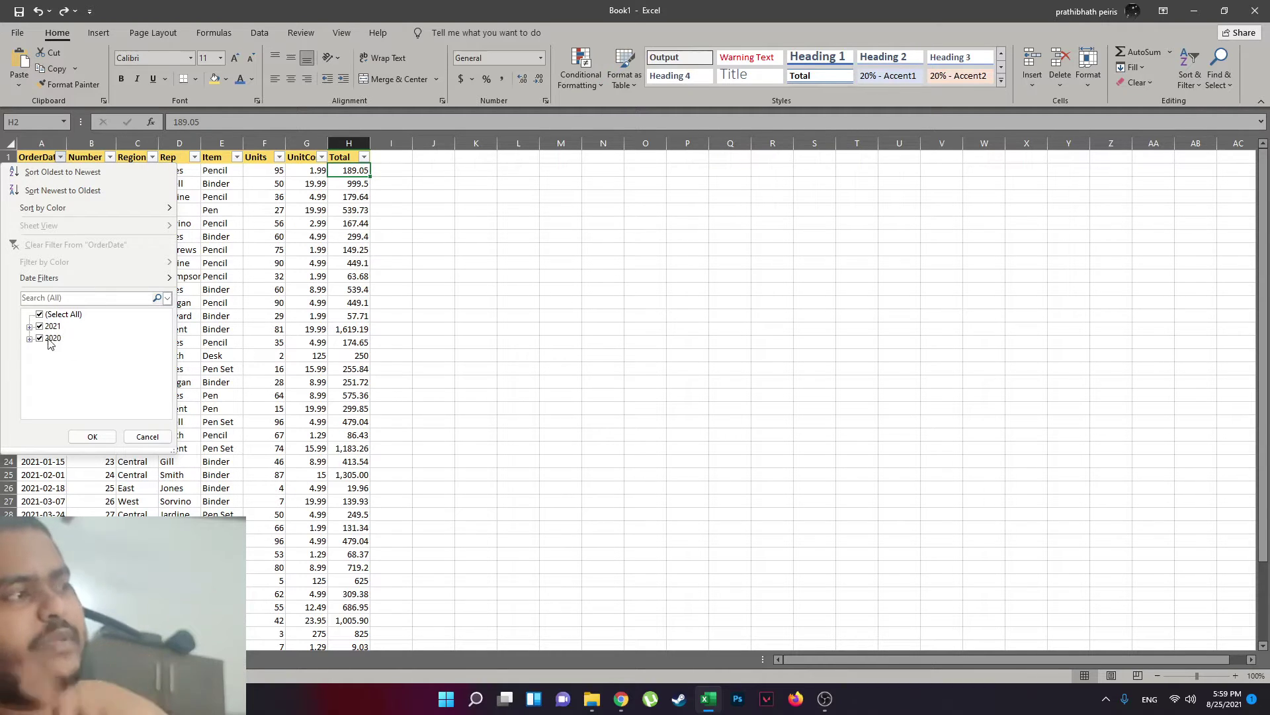
left_click(29, 326)
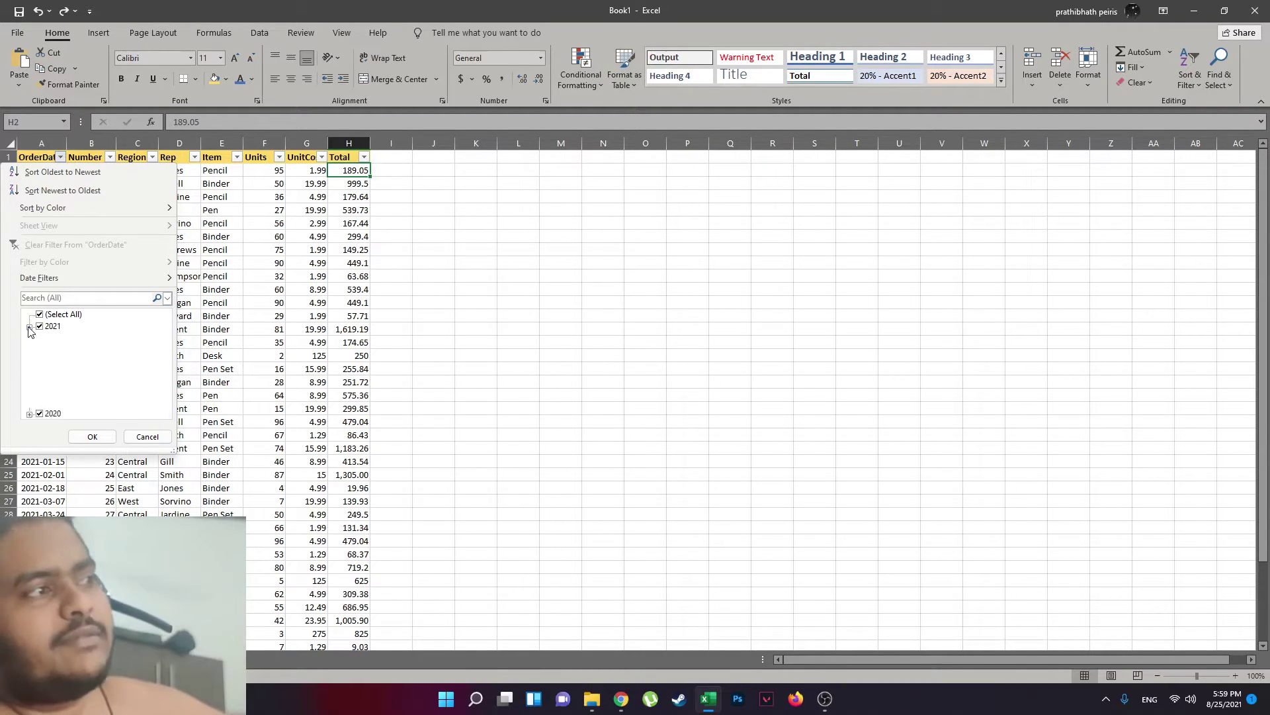
scroll(71, 348, "down", 2)
scroll(72, 349, "up", 2)
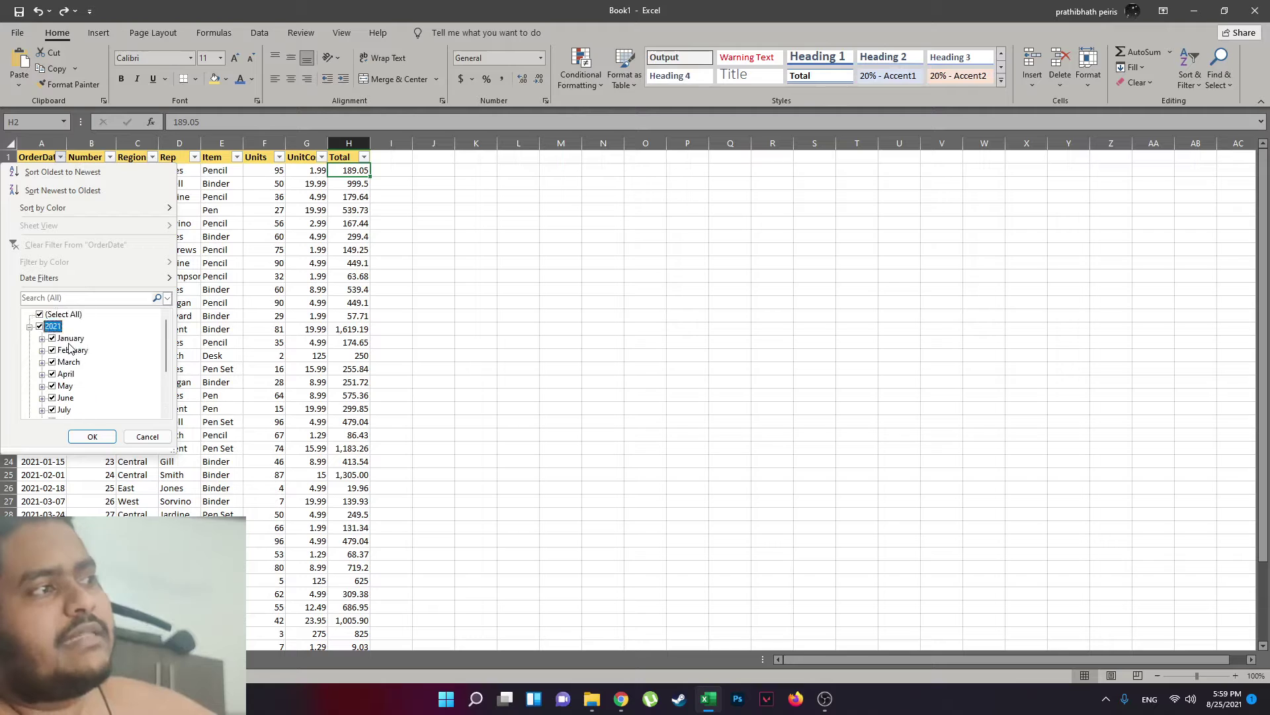
left_click(29, 326)
left_click(31, 339)
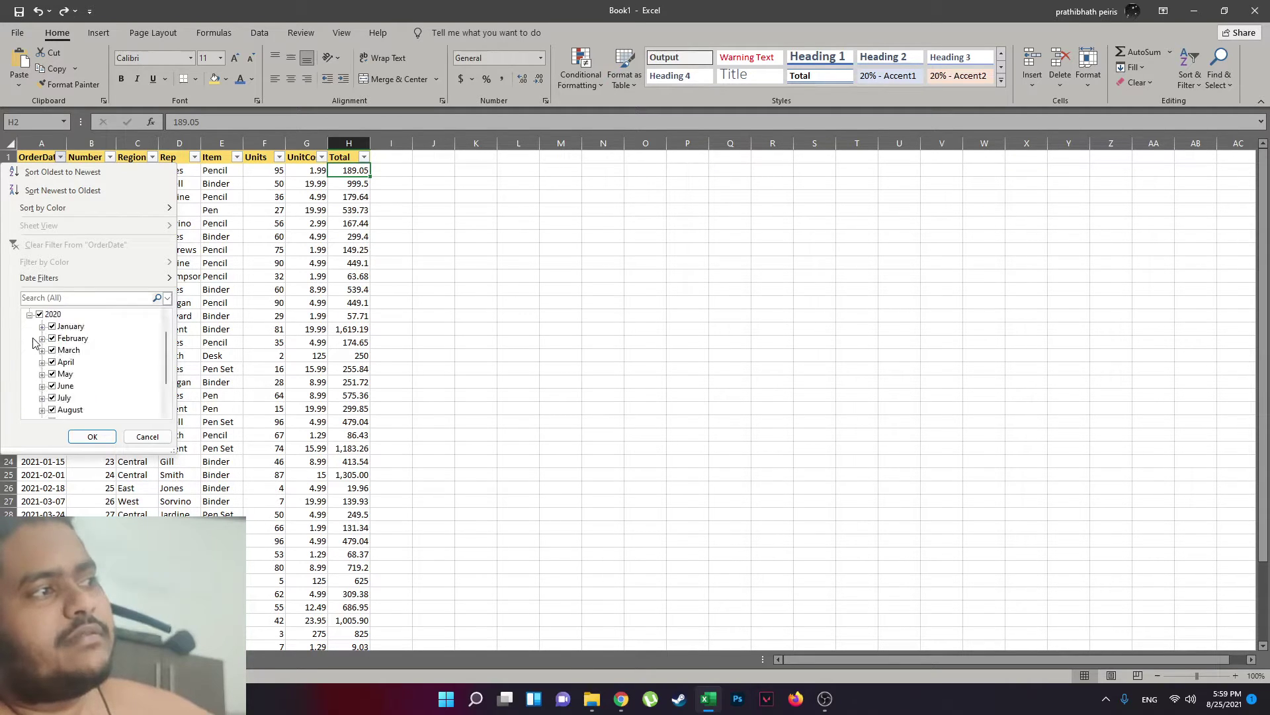
left_click(30, 315)
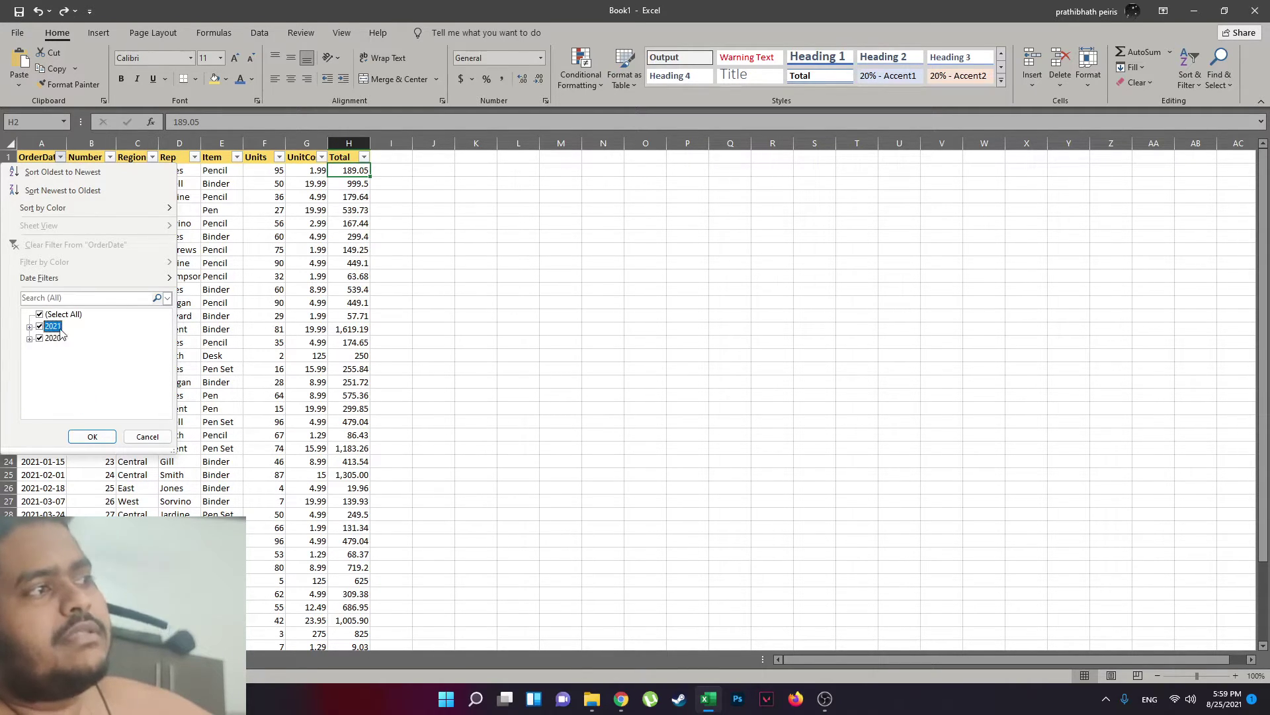
left_click(153, 439)
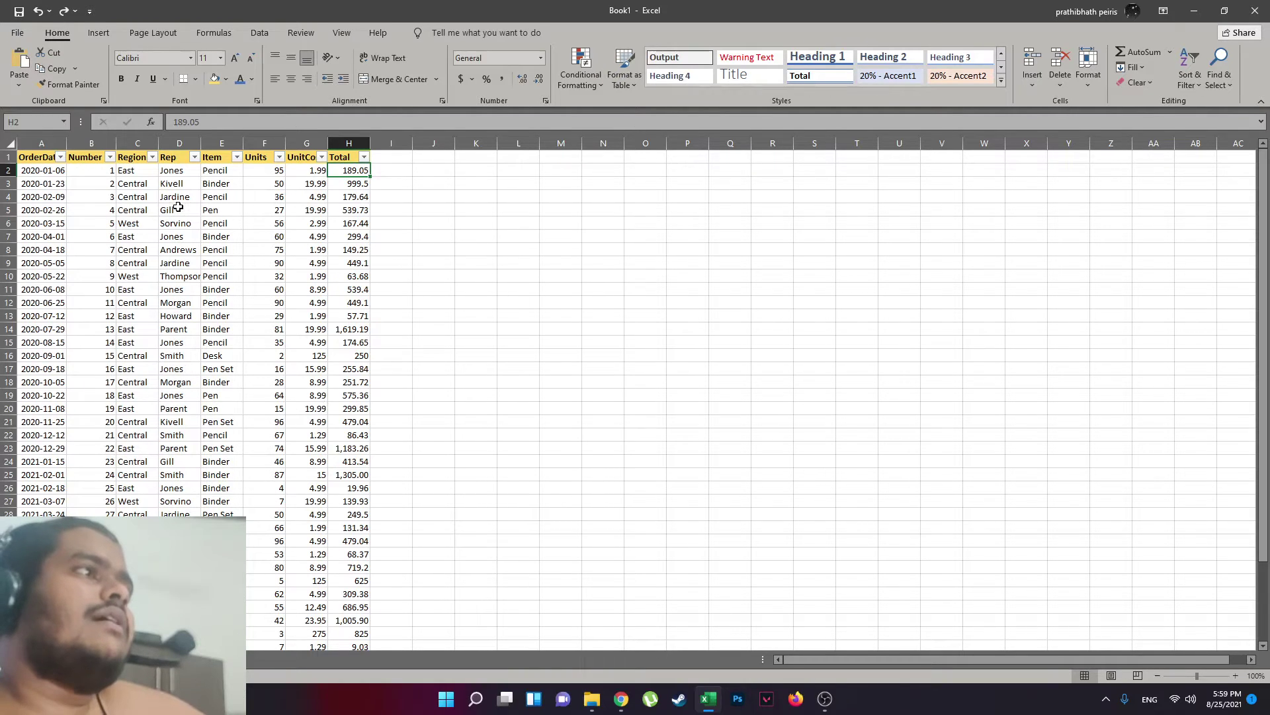
left_click(70, 185)
left_click(268, 200)
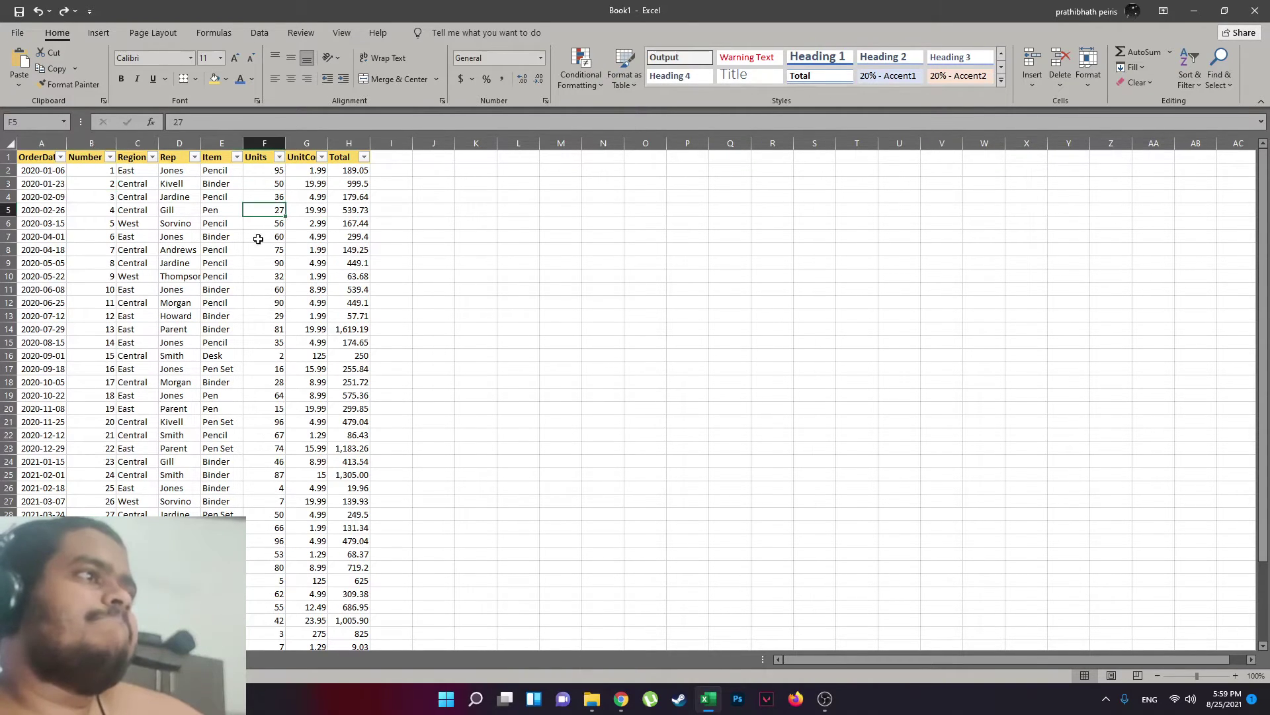
left_click(238, 290)
left_click(306, 291)
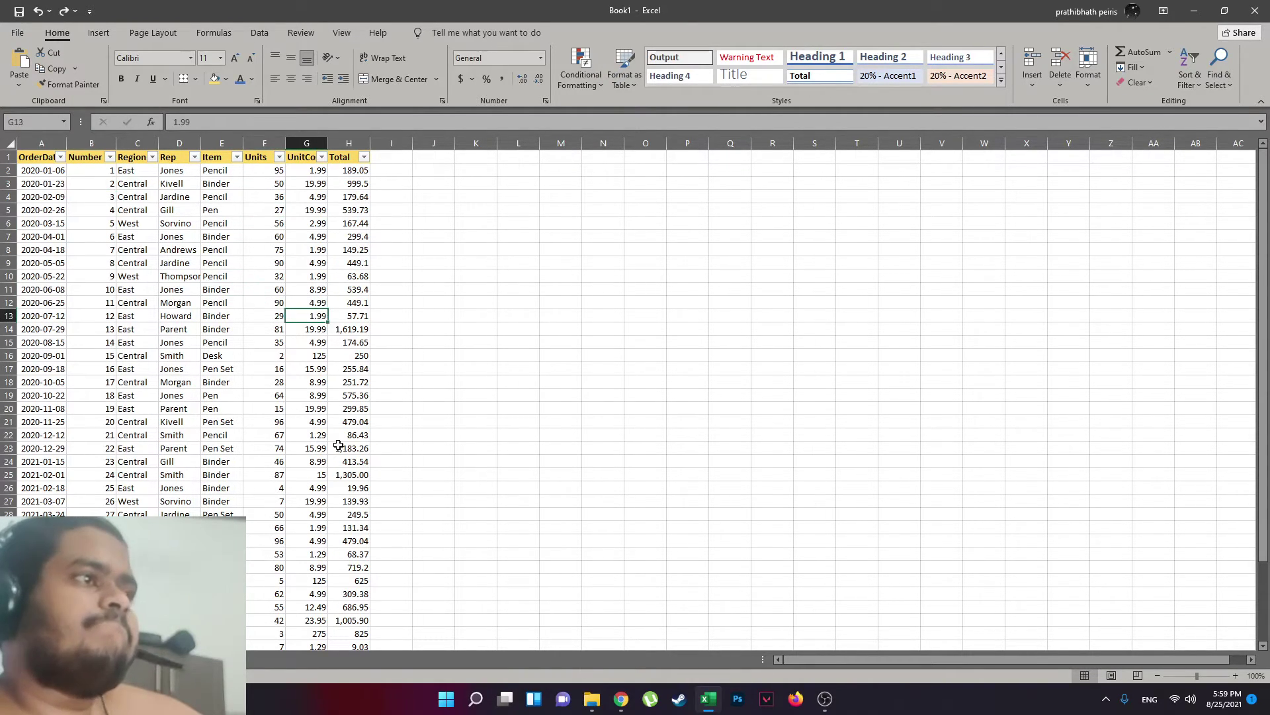
left_click(308, 182)
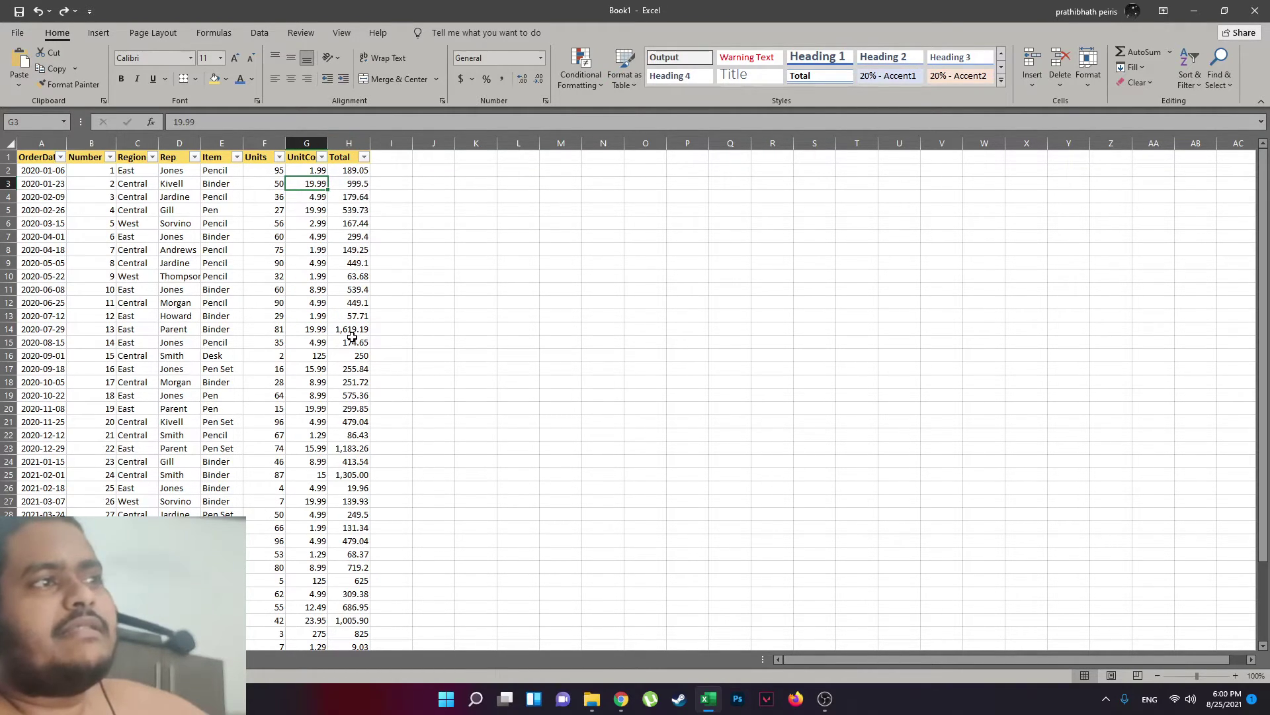
scroll(343, 340, "down", 4)
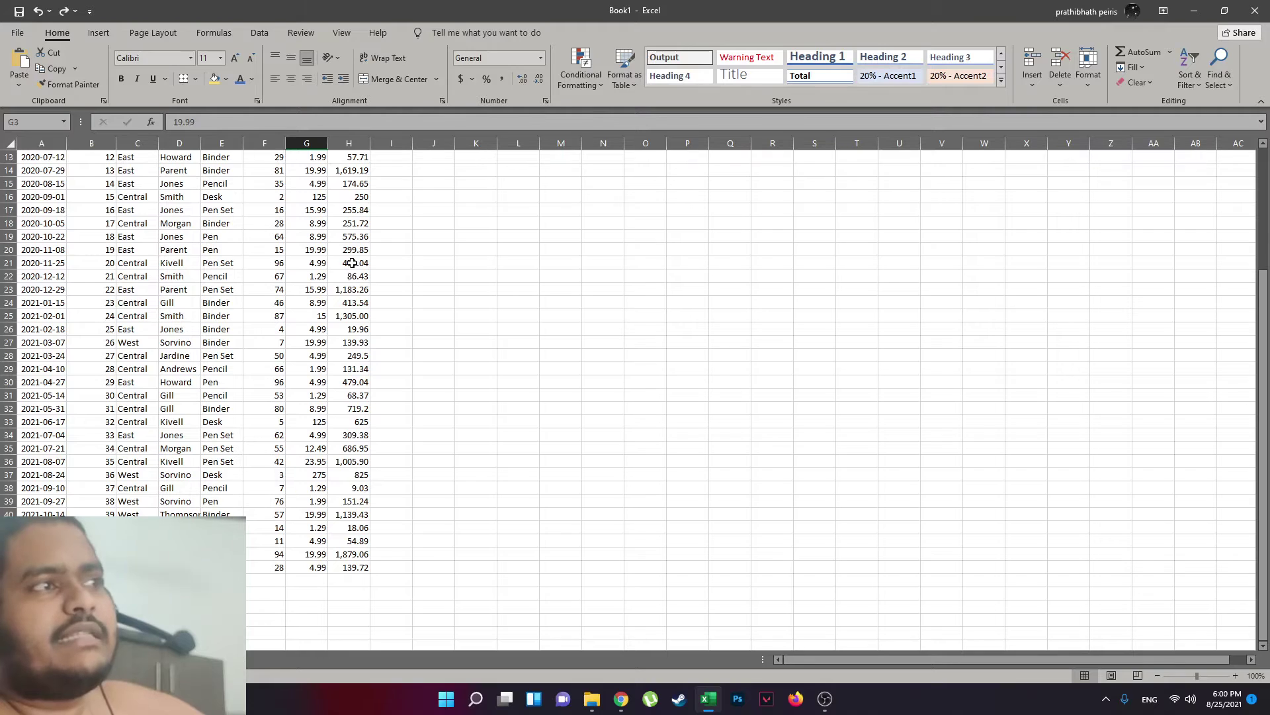
scroll(352, 263, "up", 4)
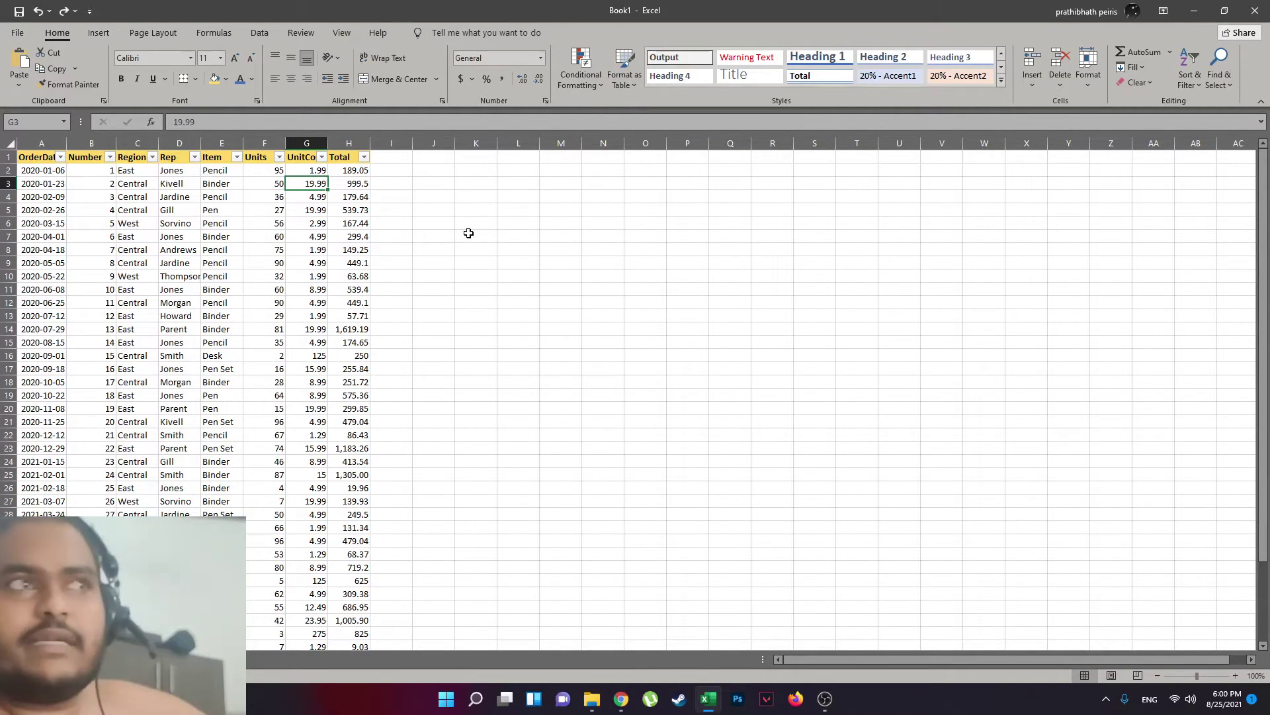
Format column H as Number with 2 decimal places and the 1000 separator.
right_click(340, 145)
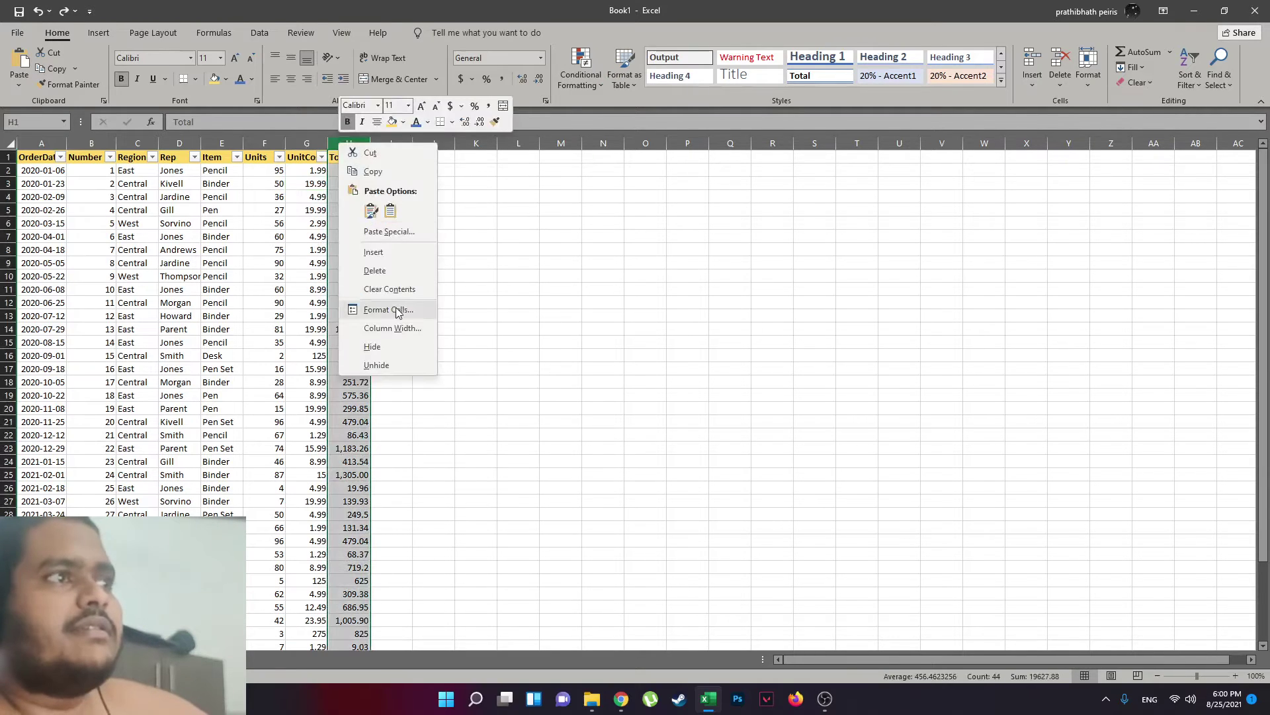
left_click(393, 311)
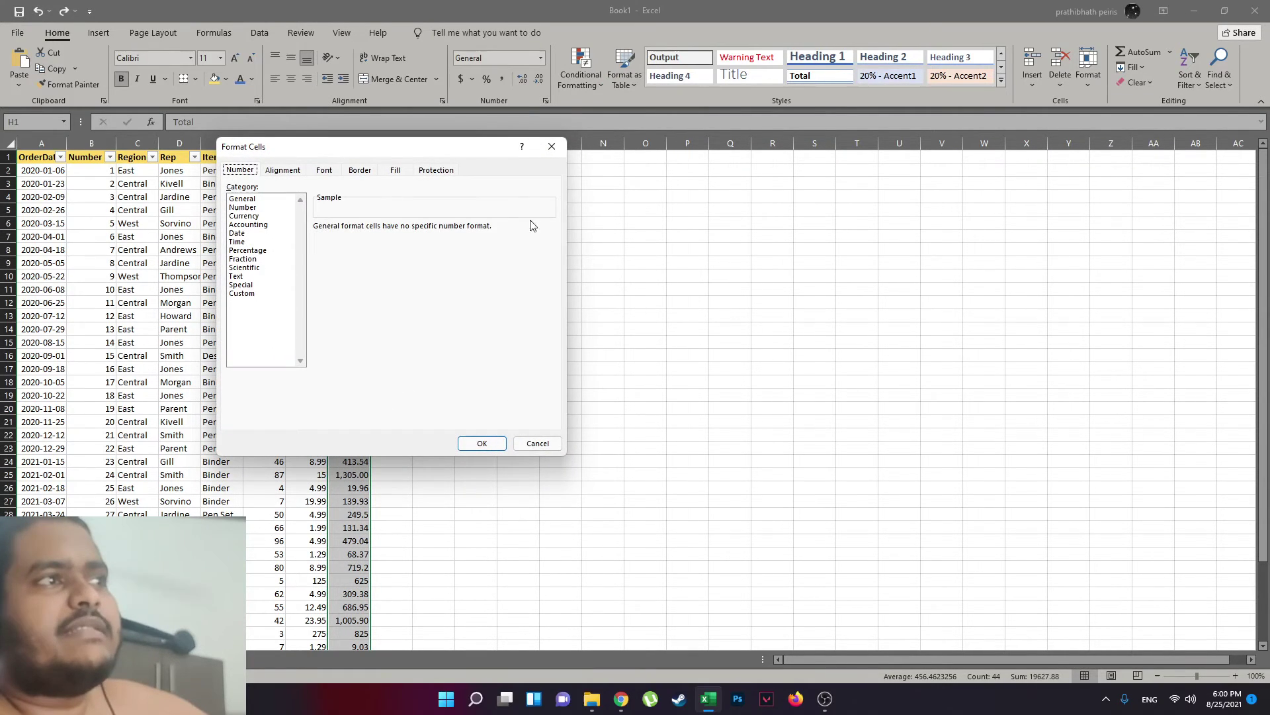
left_click(256, 209)
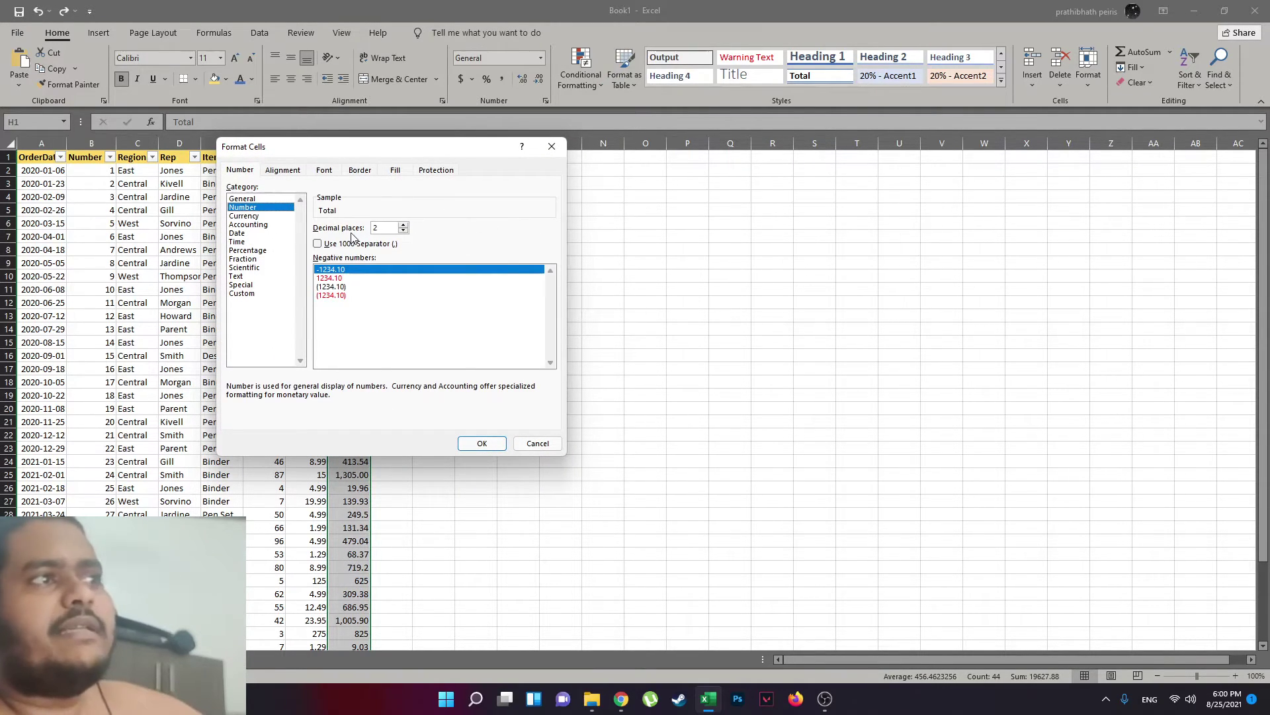
left_click(317, 245)
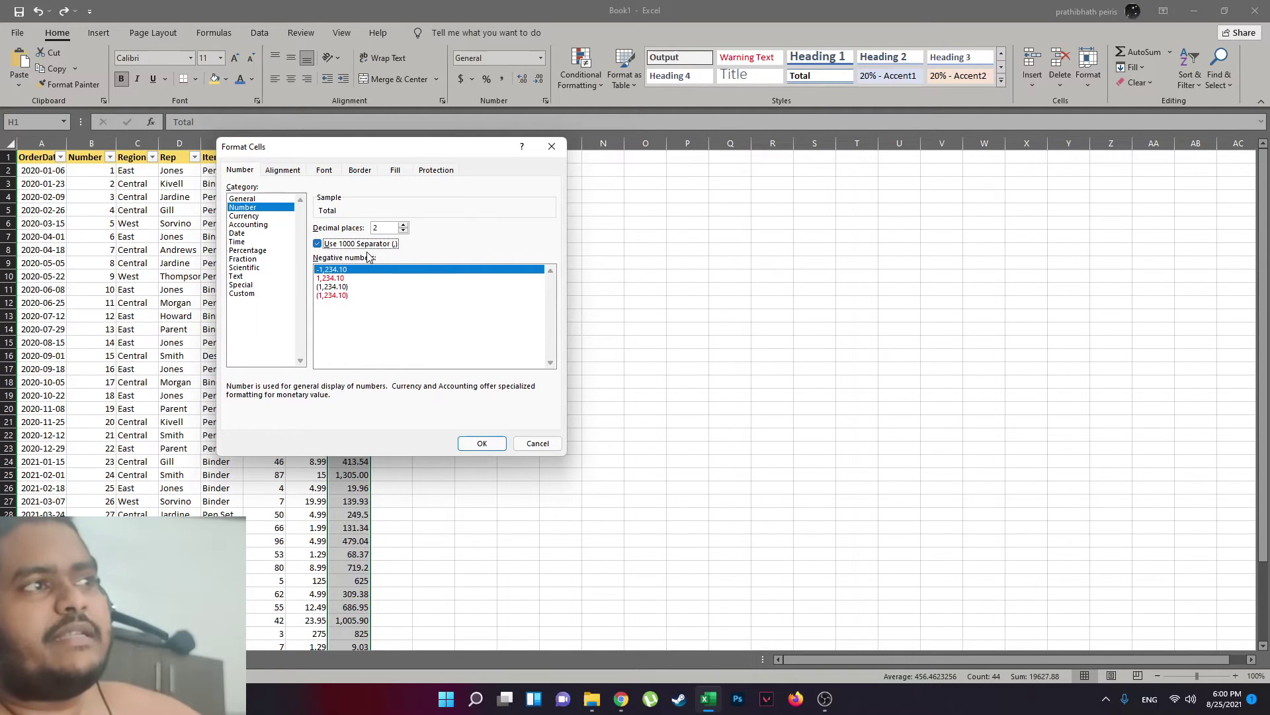
left_click(404, 230)
left_click(404, 231)
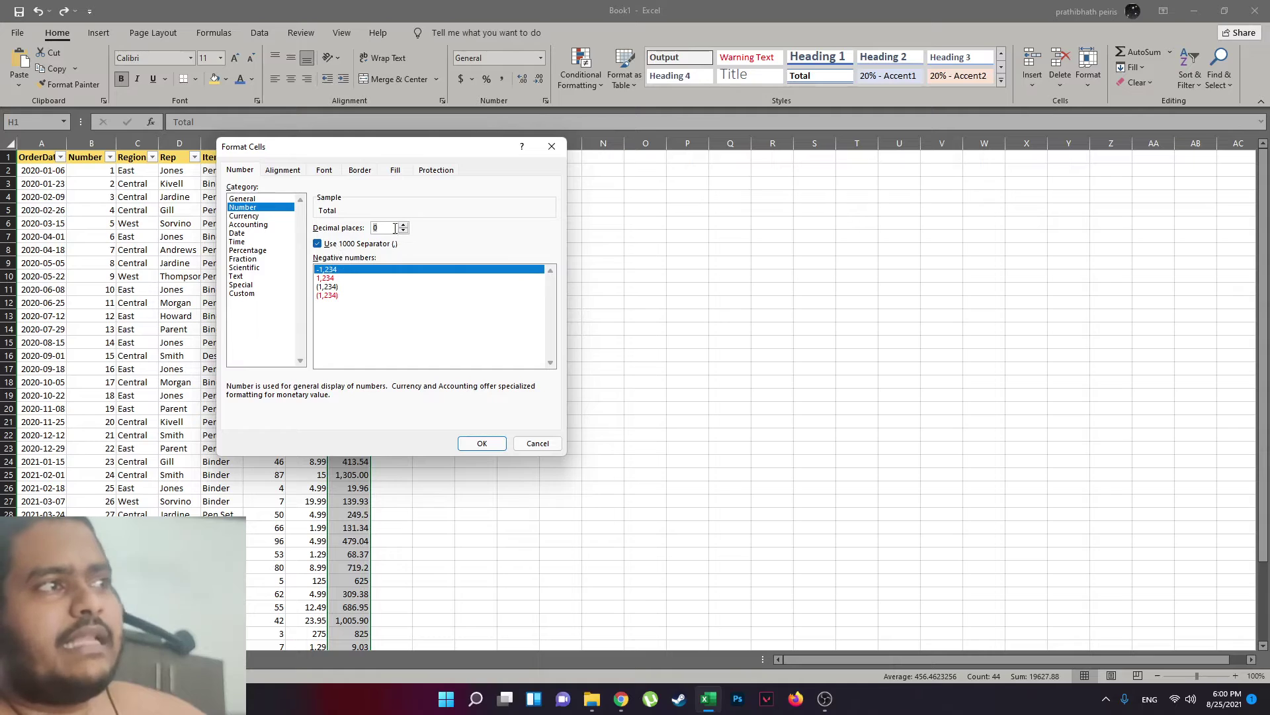
left_click(403, 225)
left_click(403, 225)
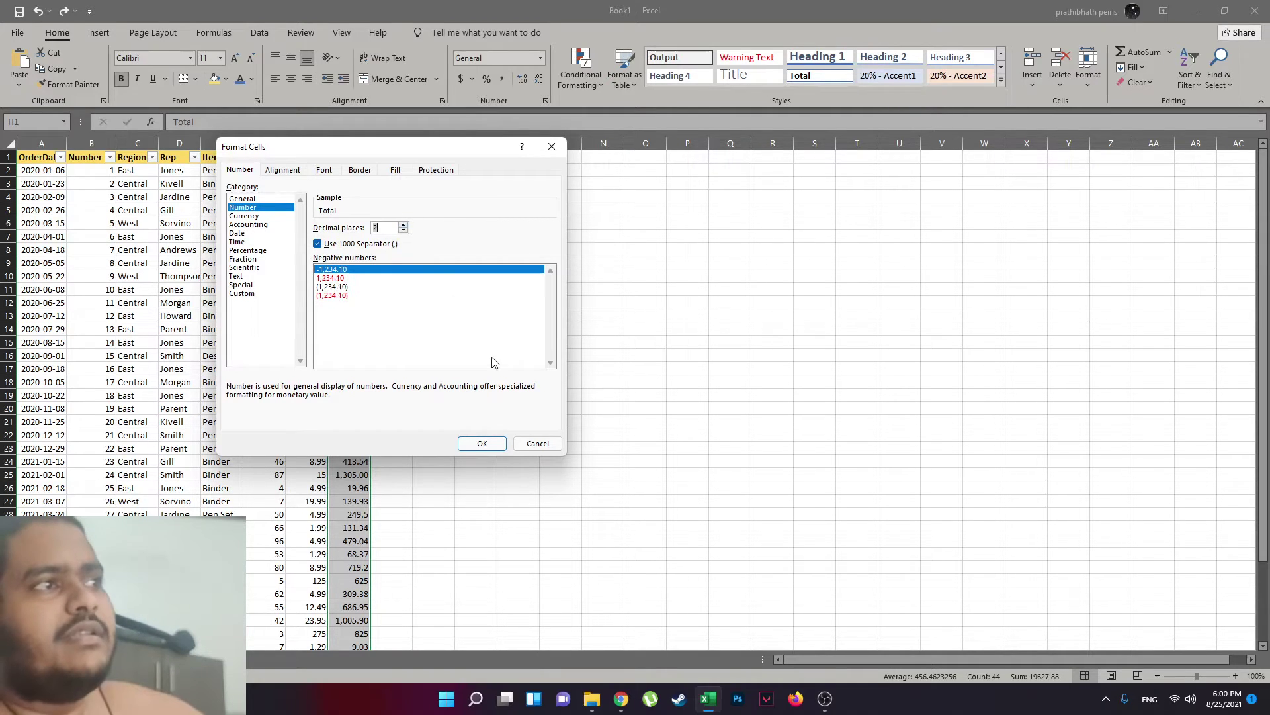
left_click(482, 444)
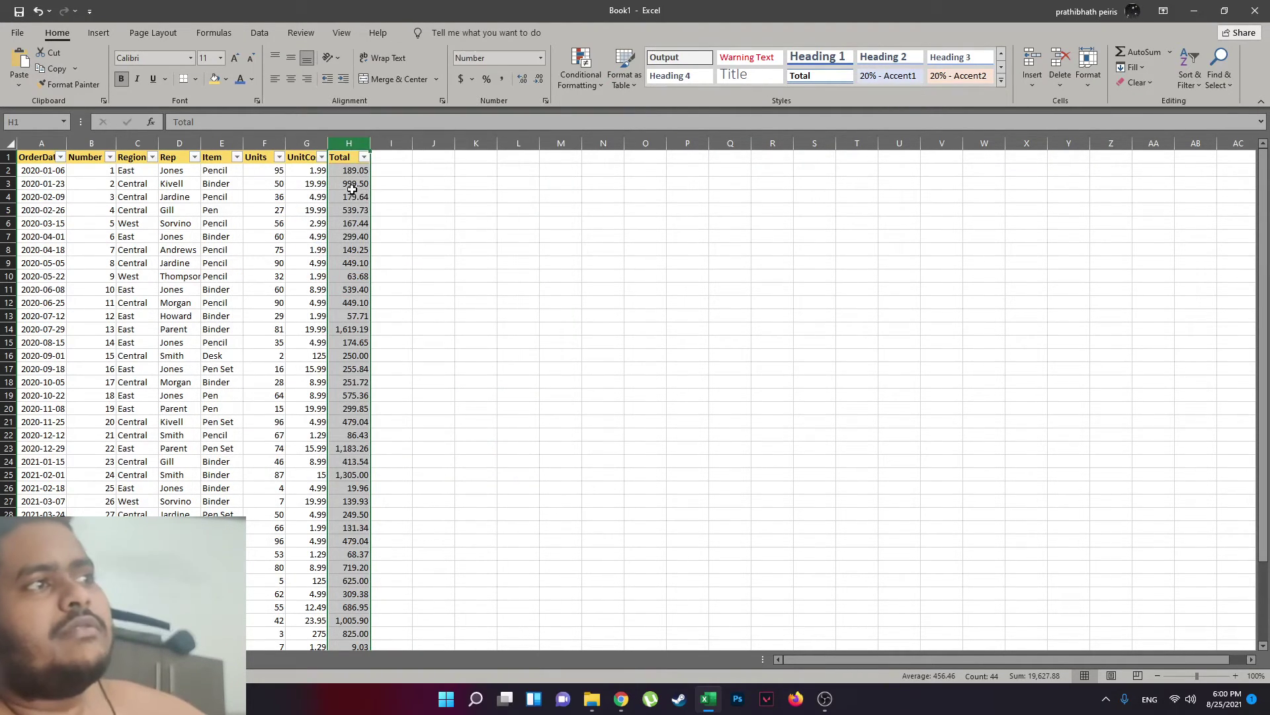
left_click(348, 329)
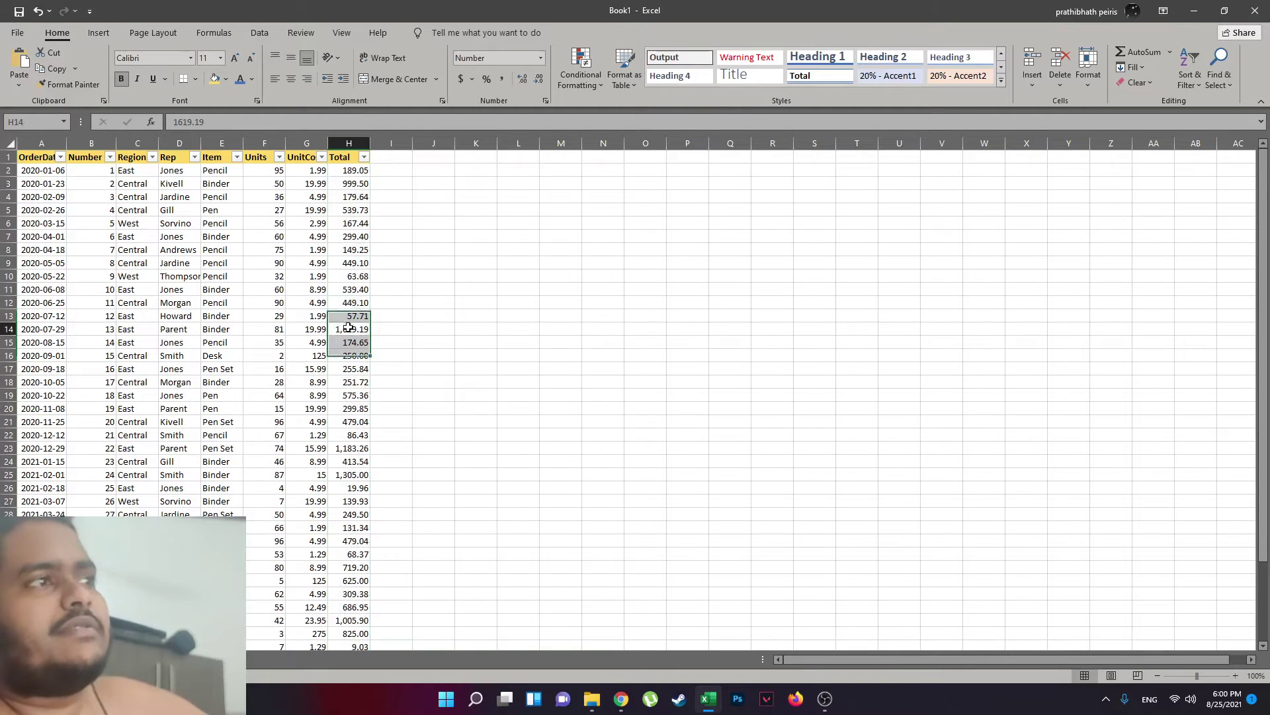
scroll(351, 397, "down", 6)
scroll(330, 403, "up", 6)
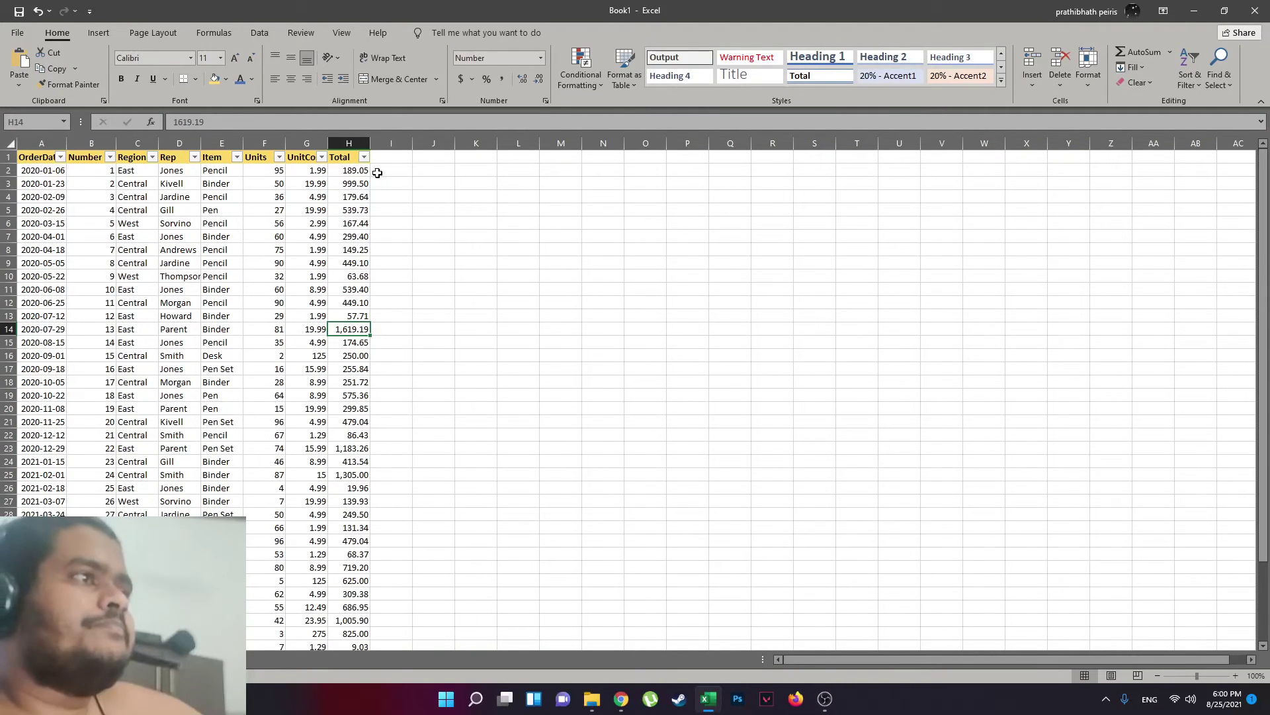
mouse_move(349, 170)
left_mouse_down()
mouse_move(326, 583)
mouse_move(361, 649)
left_mouse_up()
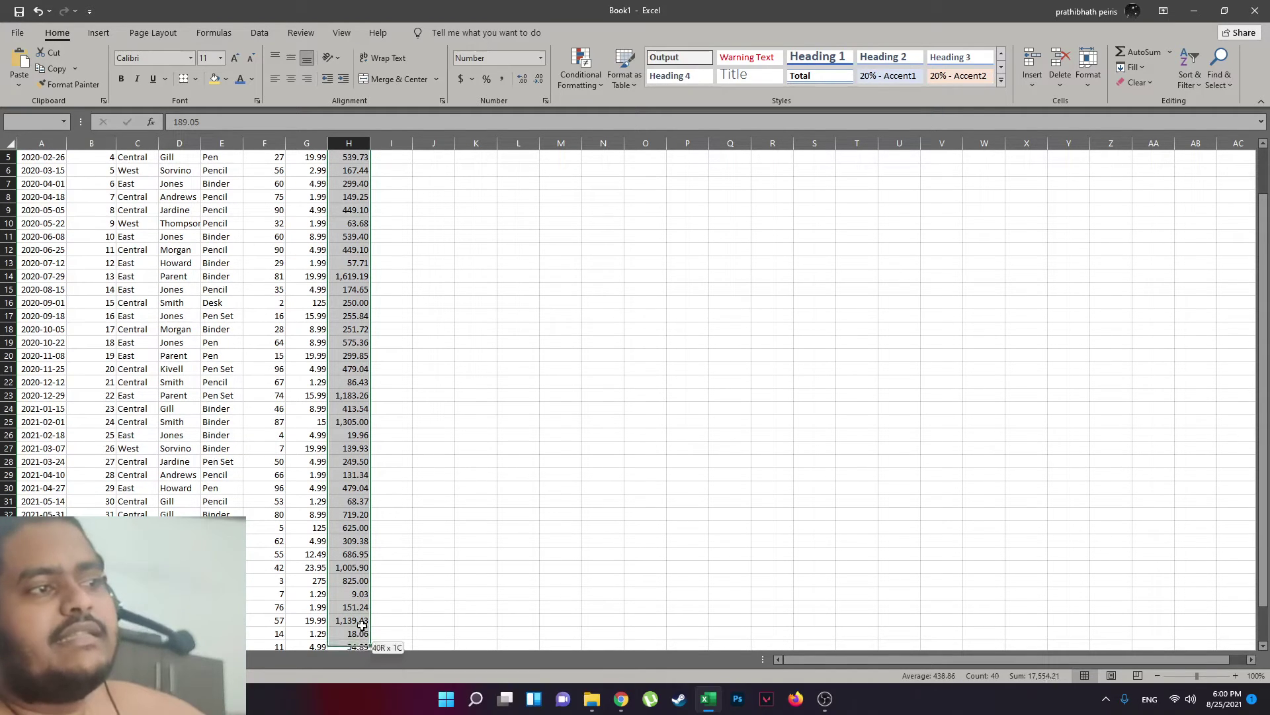
left_click_drag(361, 648, 365, 622)
scroll(386, 228, "up", 3)
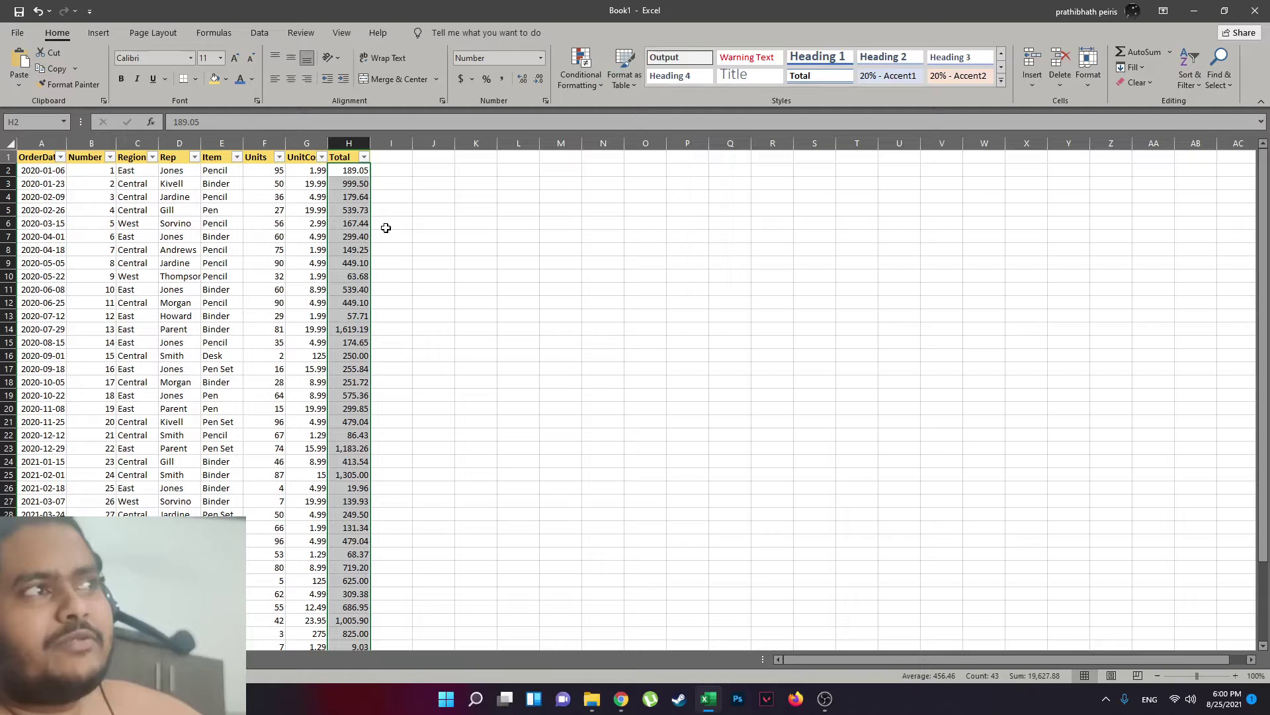
left_click(356, 171)
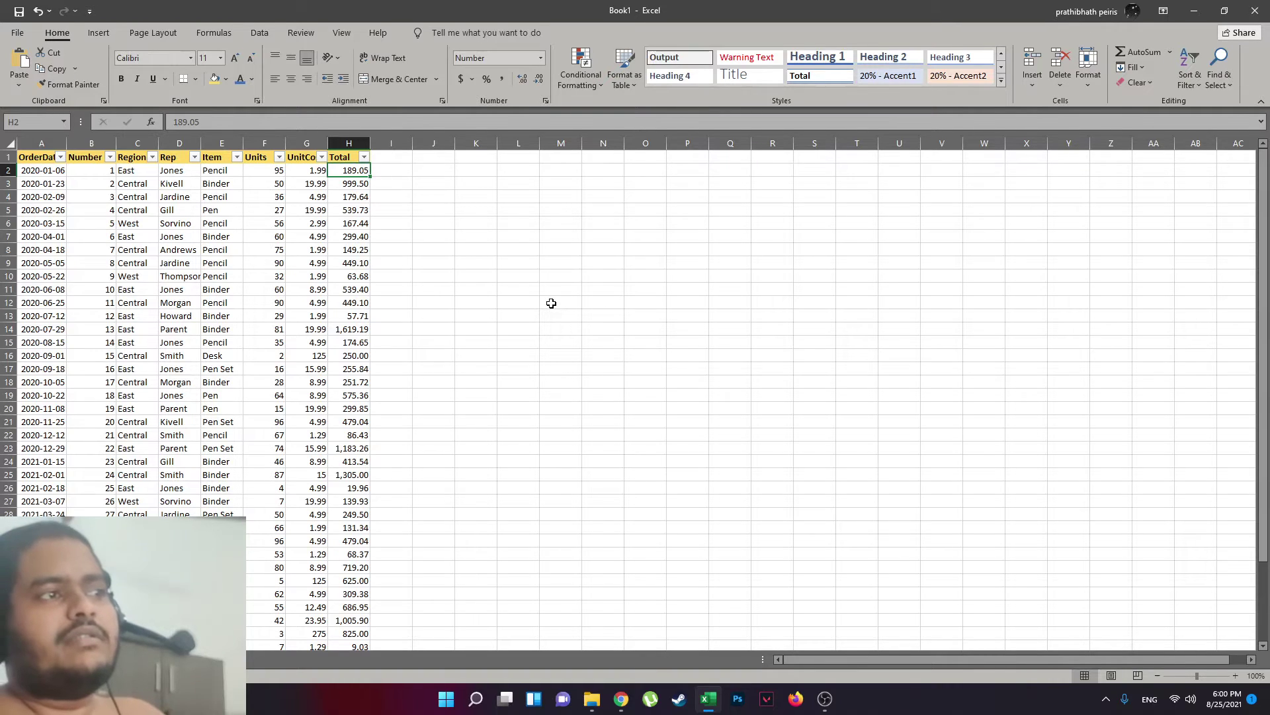
key("ctrl+shift+Down")
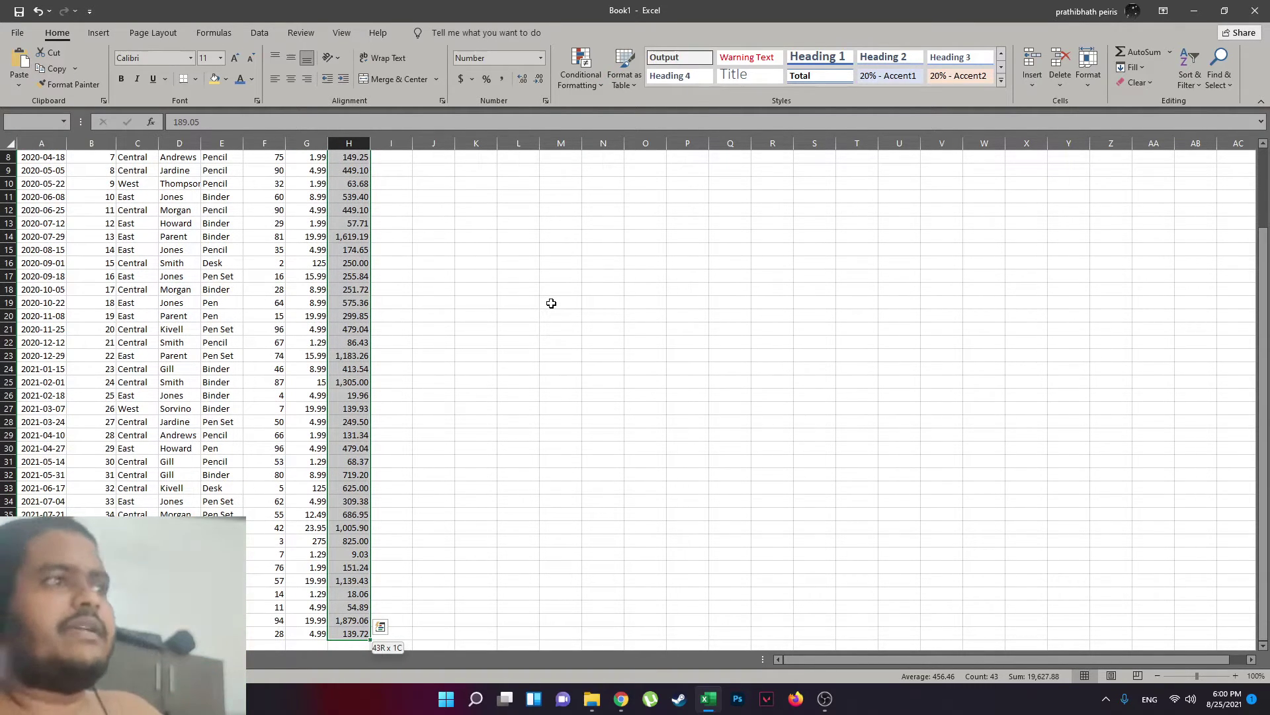
scroll(551, 303, "up", 3)
left_click(50, 171)
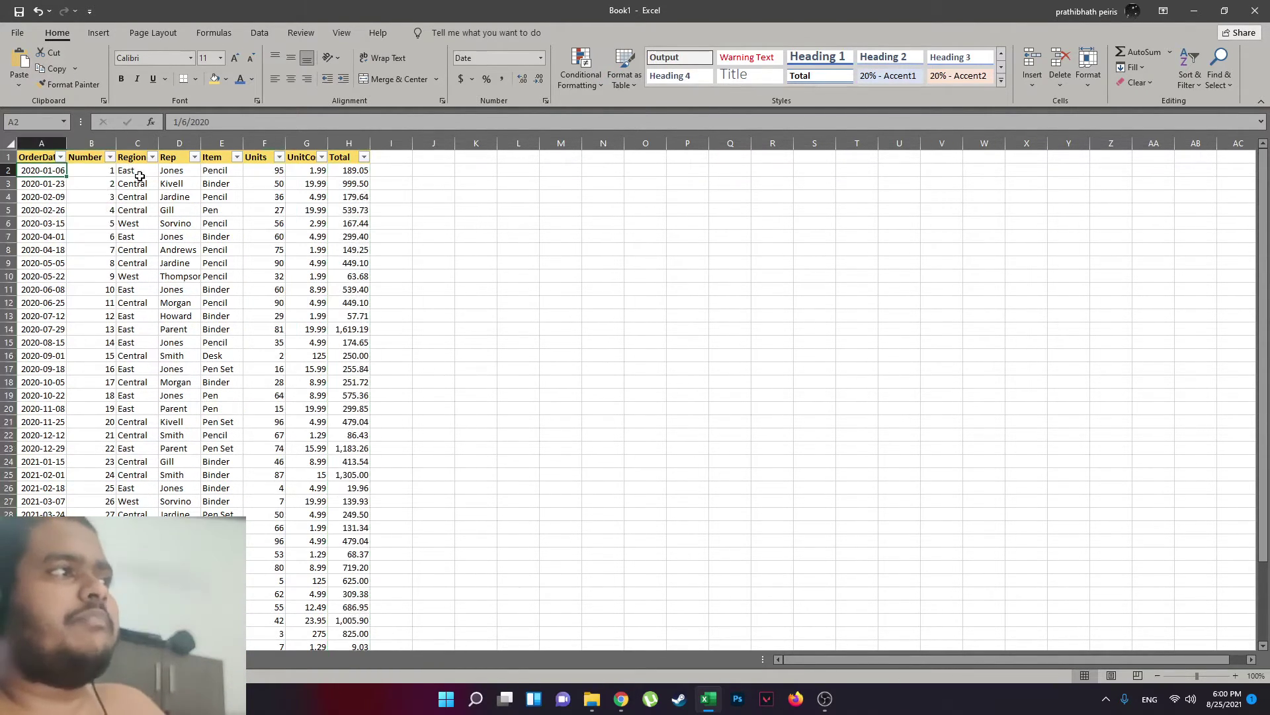
key("ctrl+shift+Right")
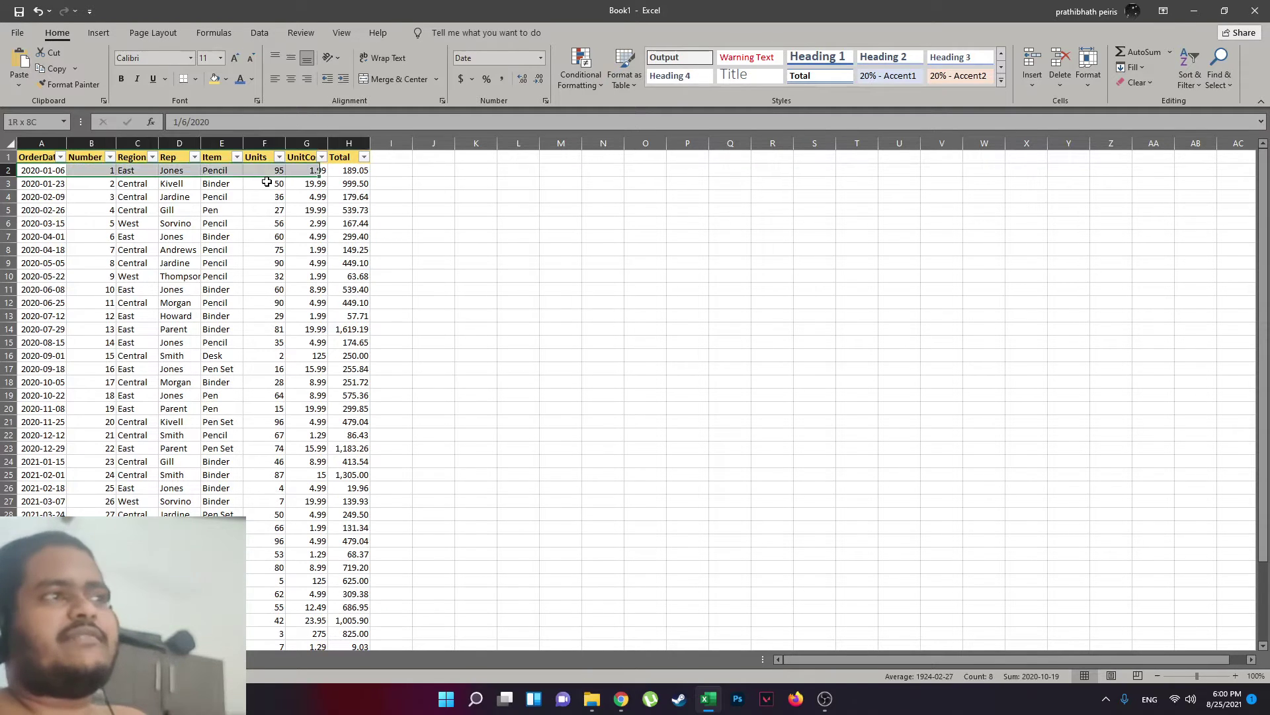
key("Down")
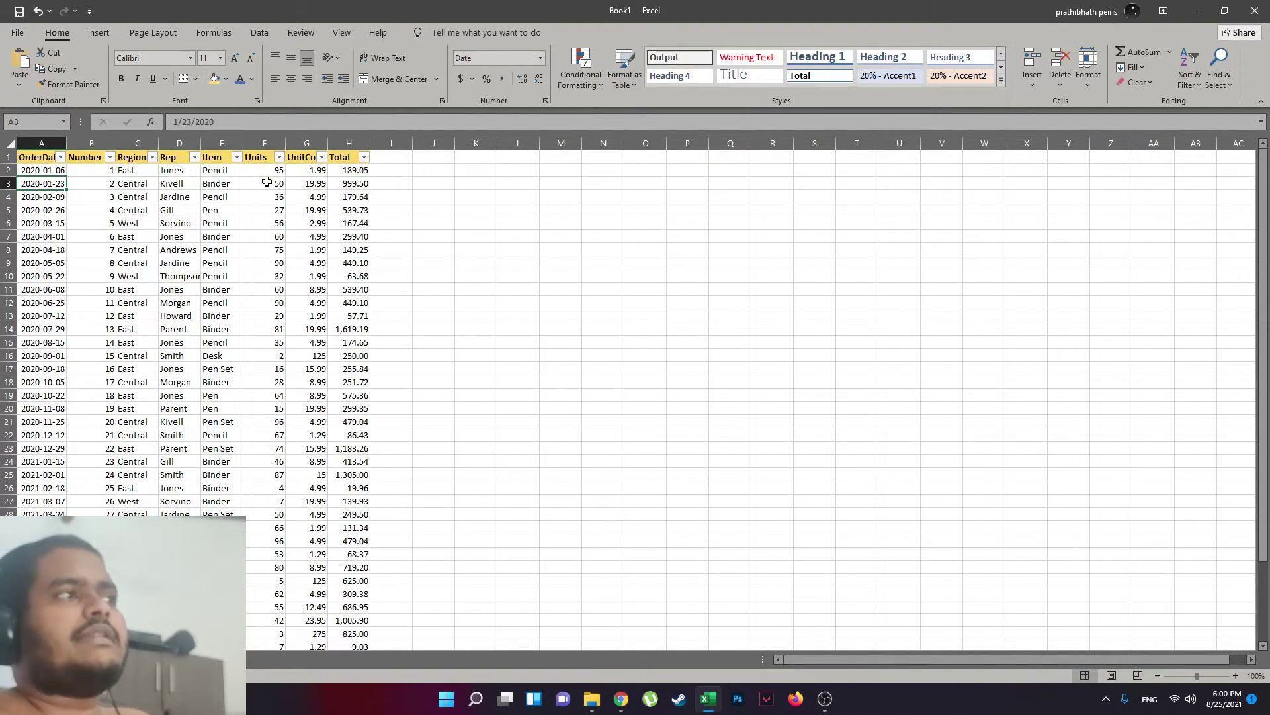
key("Up")
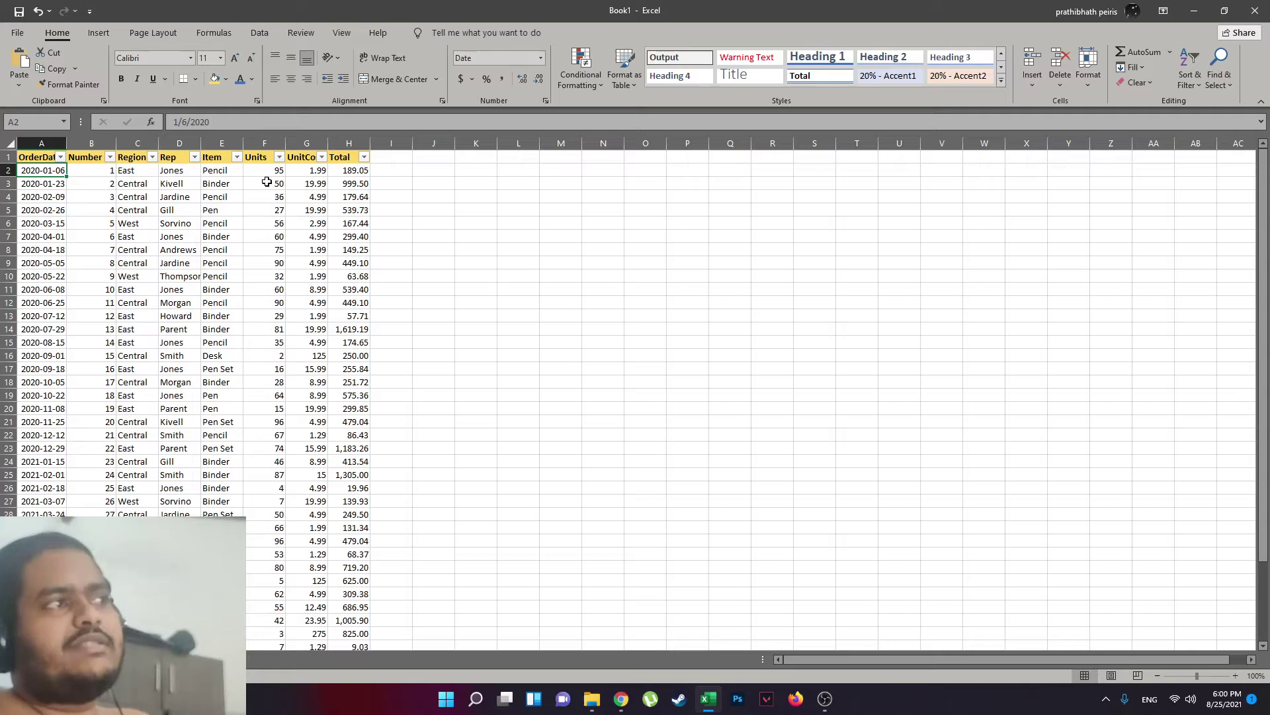
key("ctrl+shift+Right")
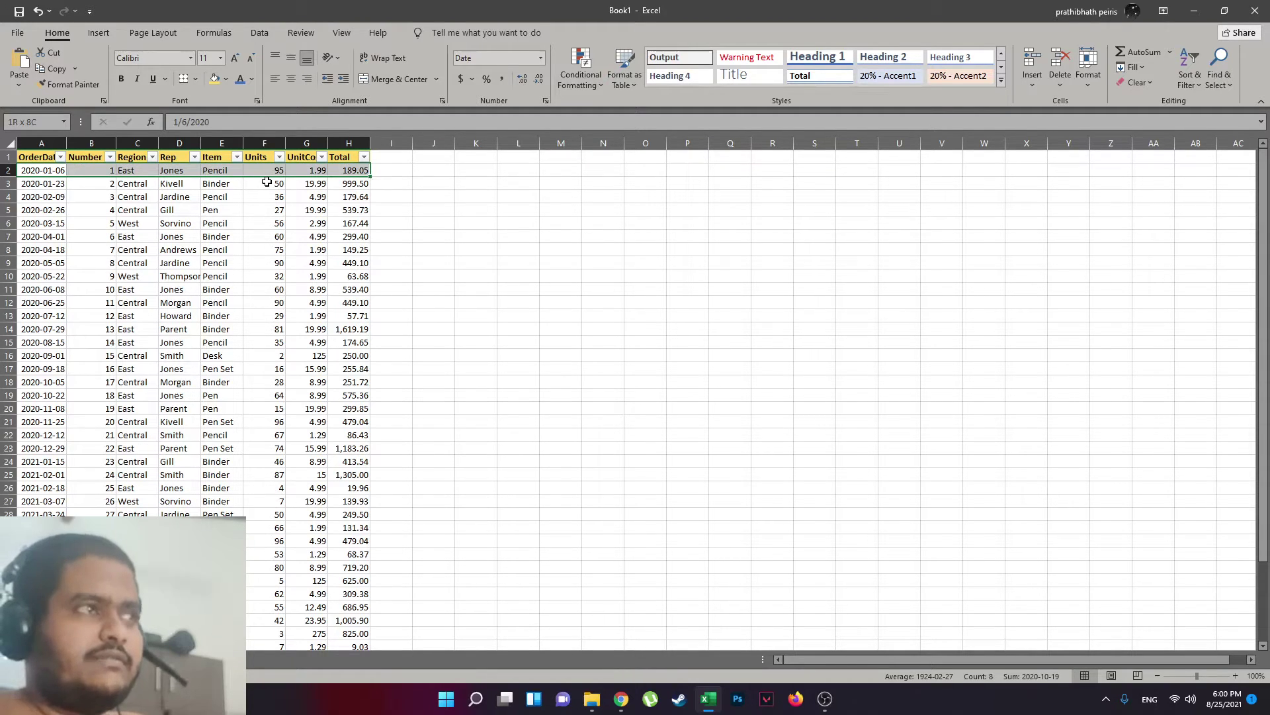
key("ctrl+shift+Left")
key("ctrl+shift+Down")
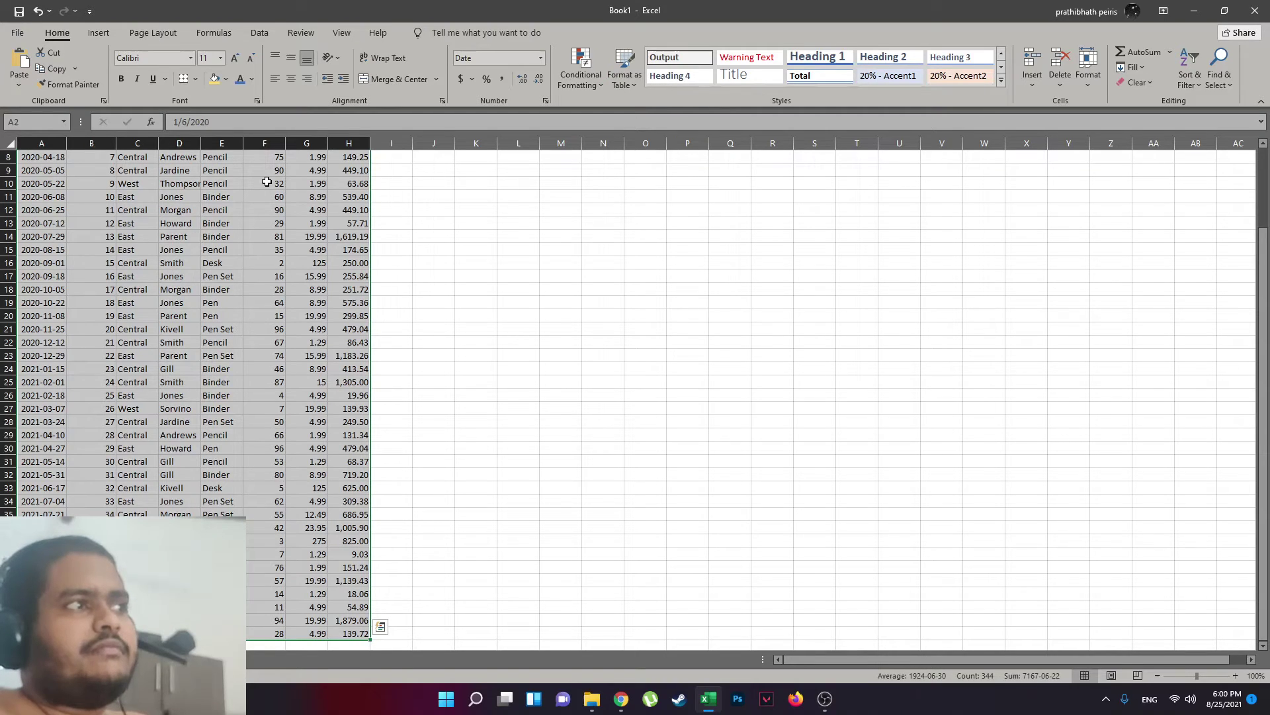
key("shift+Up")
key("shift+Up")
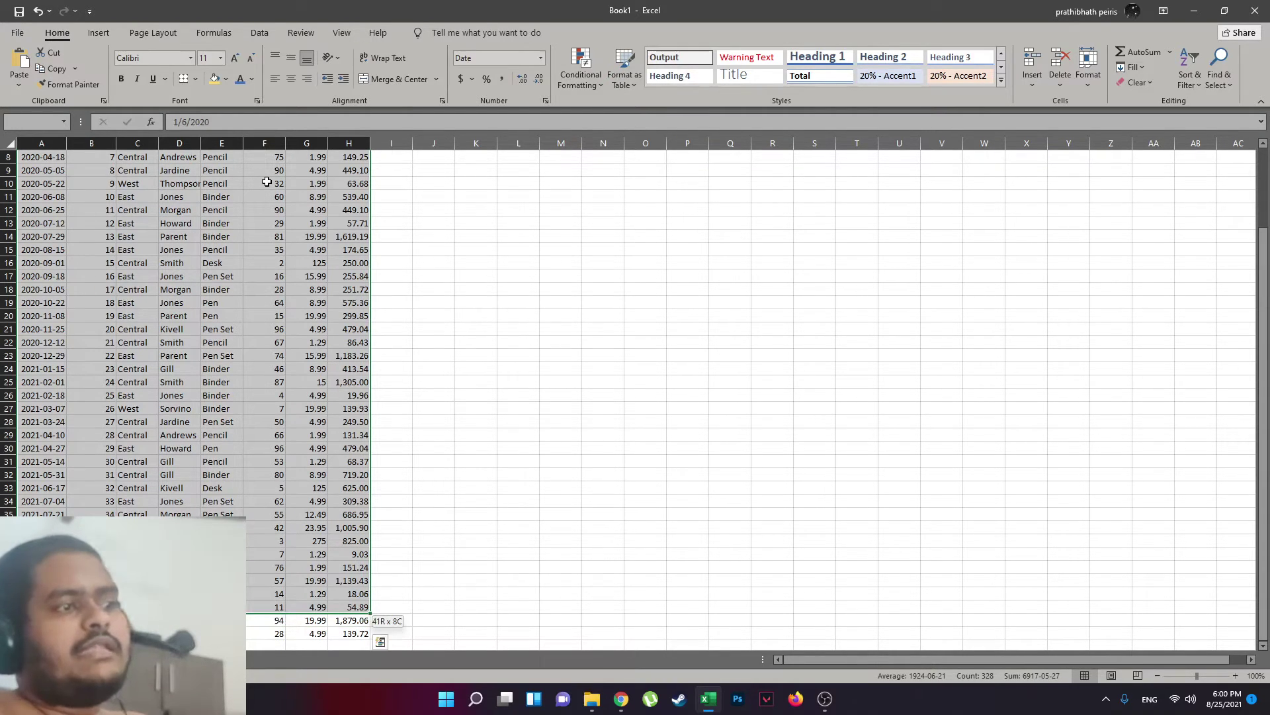
key("shift+Up")
key("shift+Up")
key("shift+Up")
key("shift+Up")
key("shift+Up")
key("shift+Up")
key("shift+Up")
key("shift+Up")
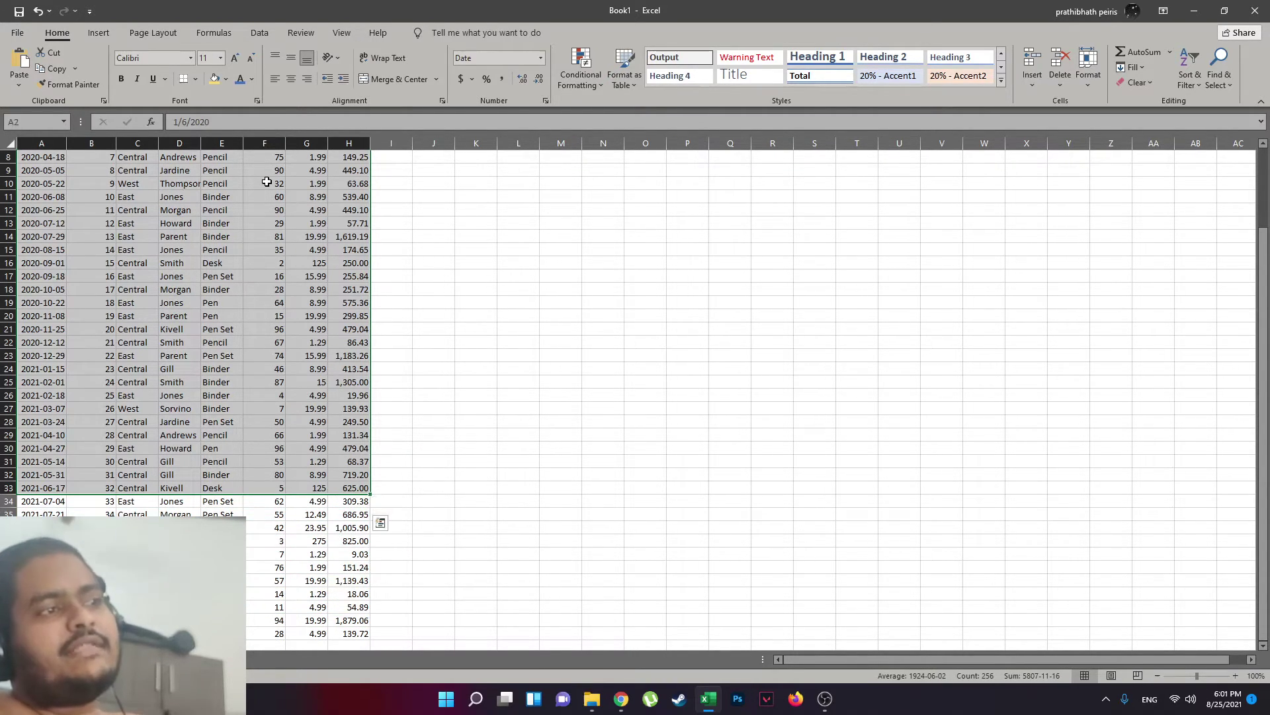
key("ctrl+shift+Down")
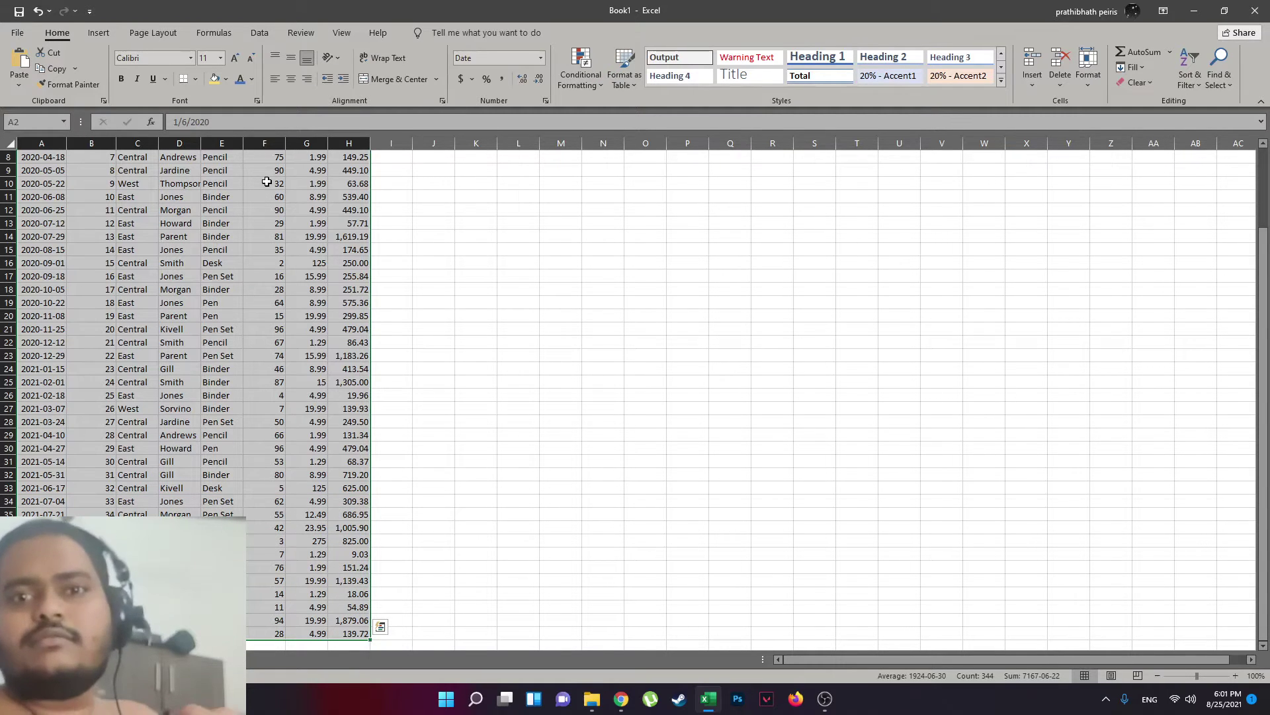
scroll(268, 180, "up", 3)
left_click(321, 196)
AutoSum H2:H44 into H45 as =SUM(H2:H44), totalling 19,627.88.
left_click(349, 171)
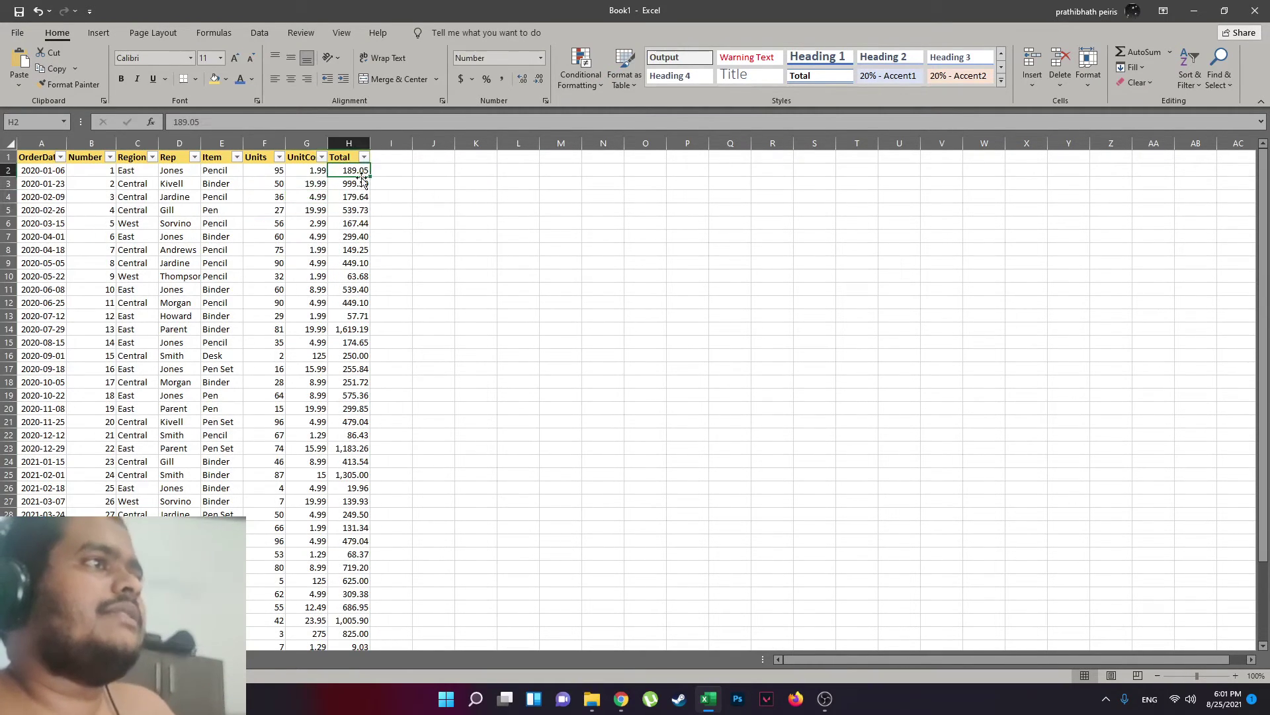
key("ctrl+shift+Down")
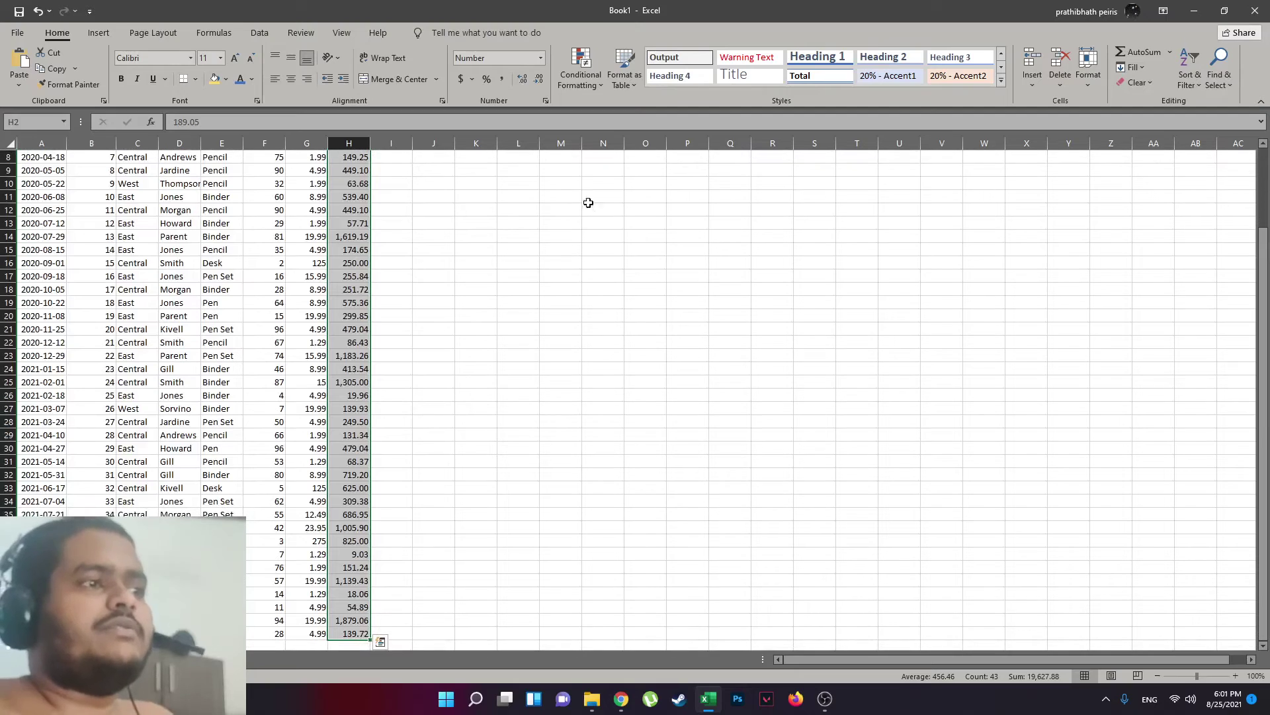
left_click(1154, 54)
scroll(517, 412, "down", 3)
left_click(349, 530)
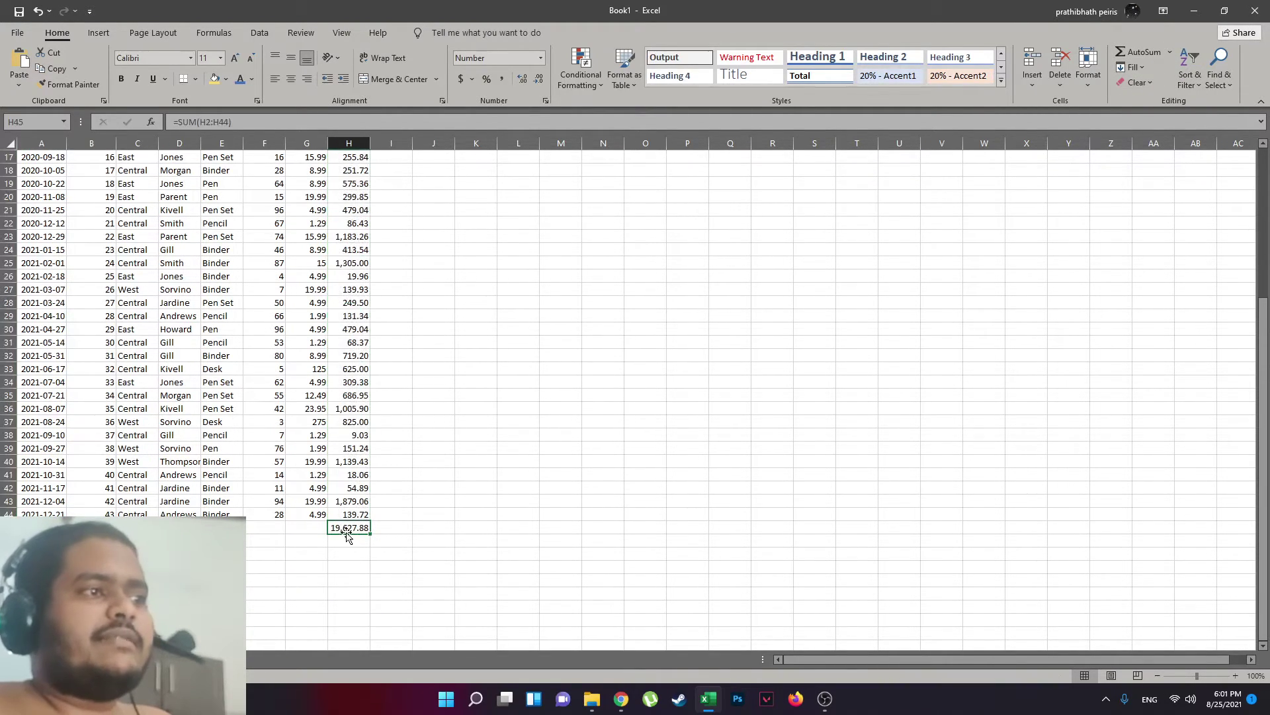
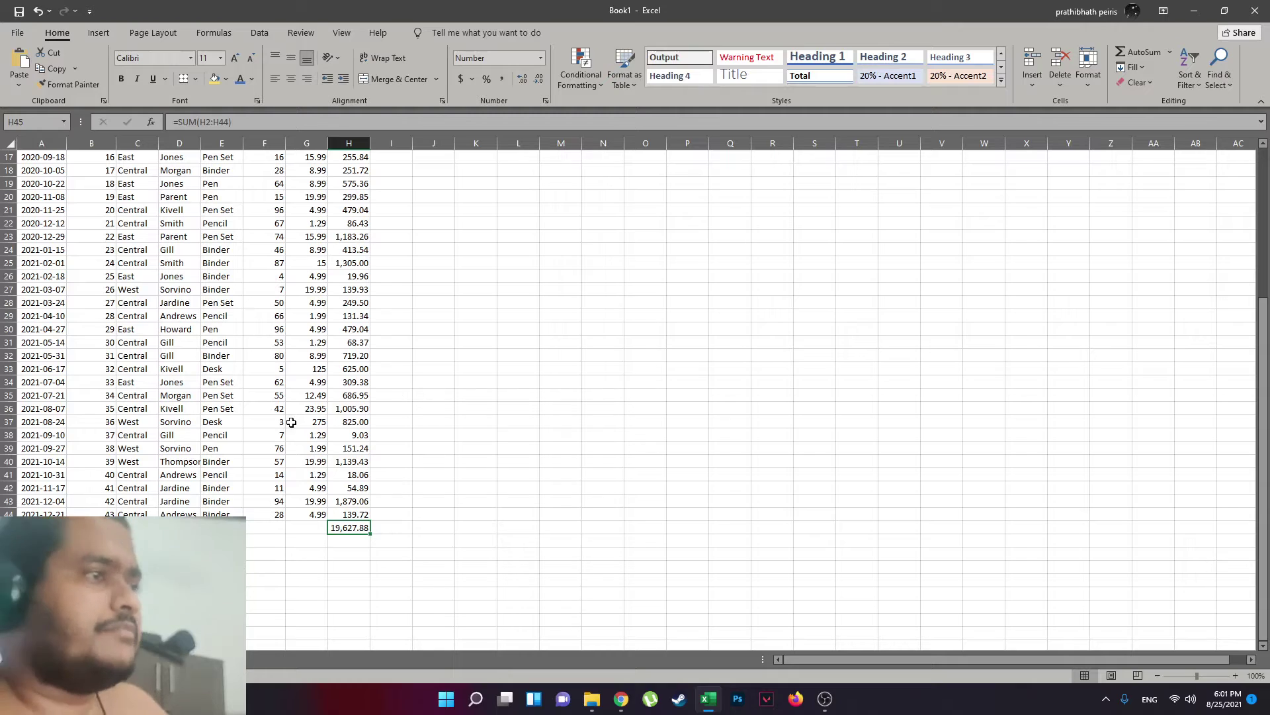
Browse the sheet and select the first Units value, 95.
scroll(306, 456, "up", 5)
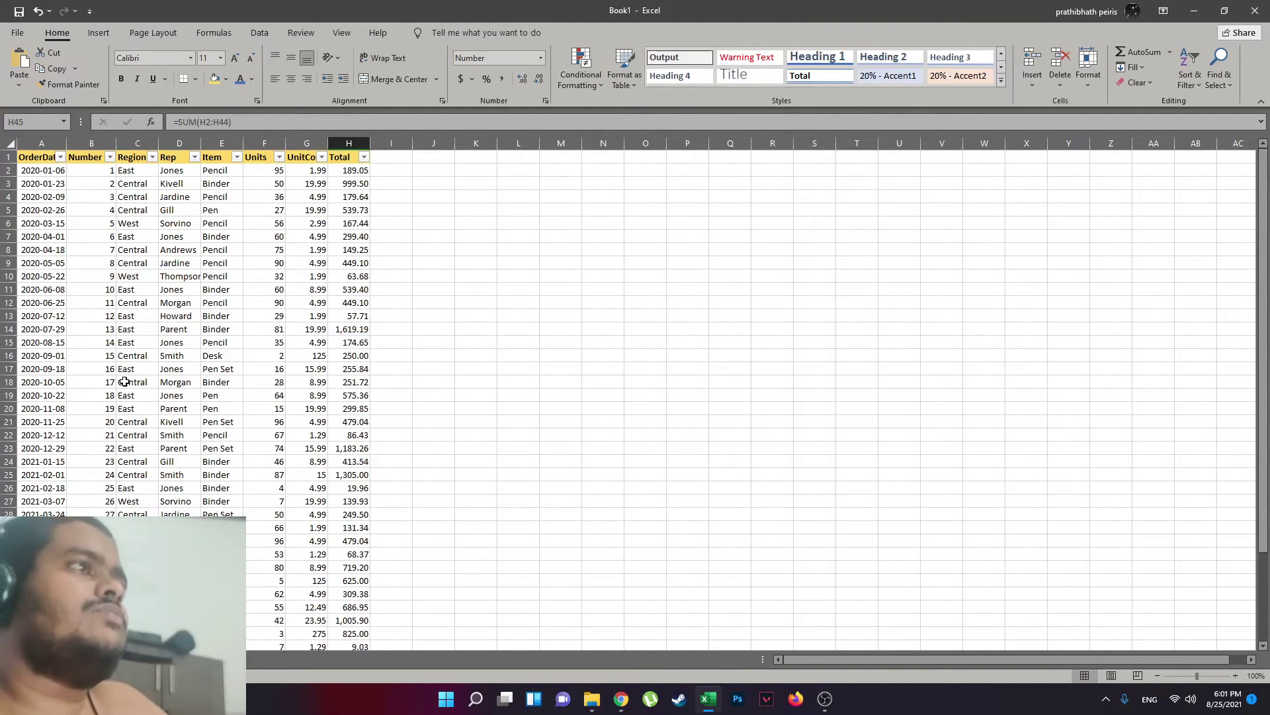
scroll(195, 311, "down", 3)
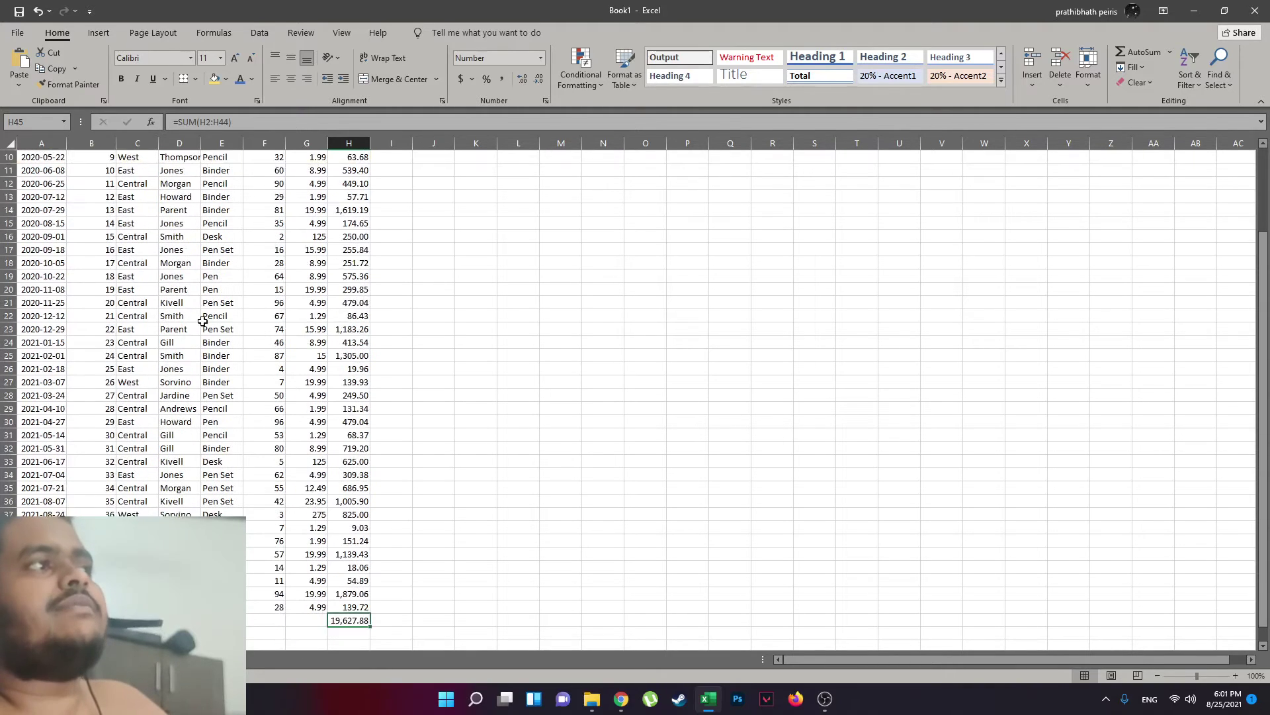
left_click_drag(41, 289, 92, 290)
scroll(33, 220, "up", 3)
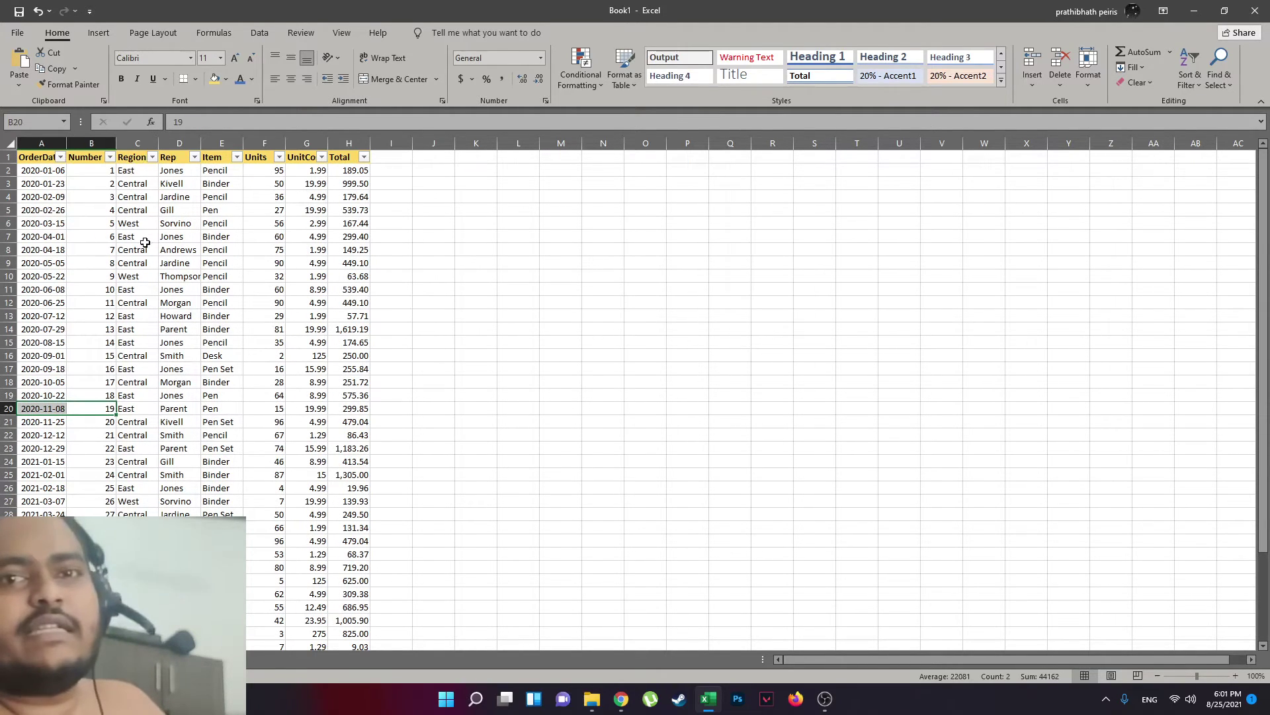
left_click(218, 368)
left_click(381, 262)
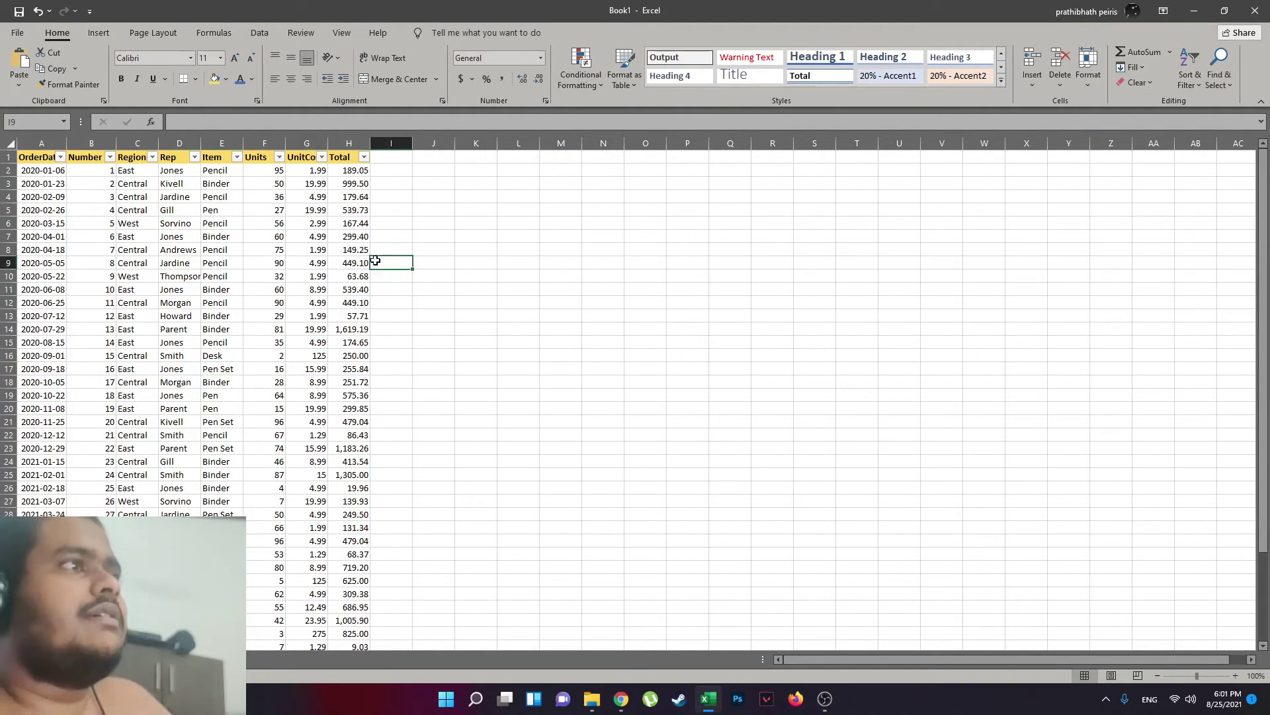
left_click(265, 210)
left_click(301, 197)
left_click(277, 172)
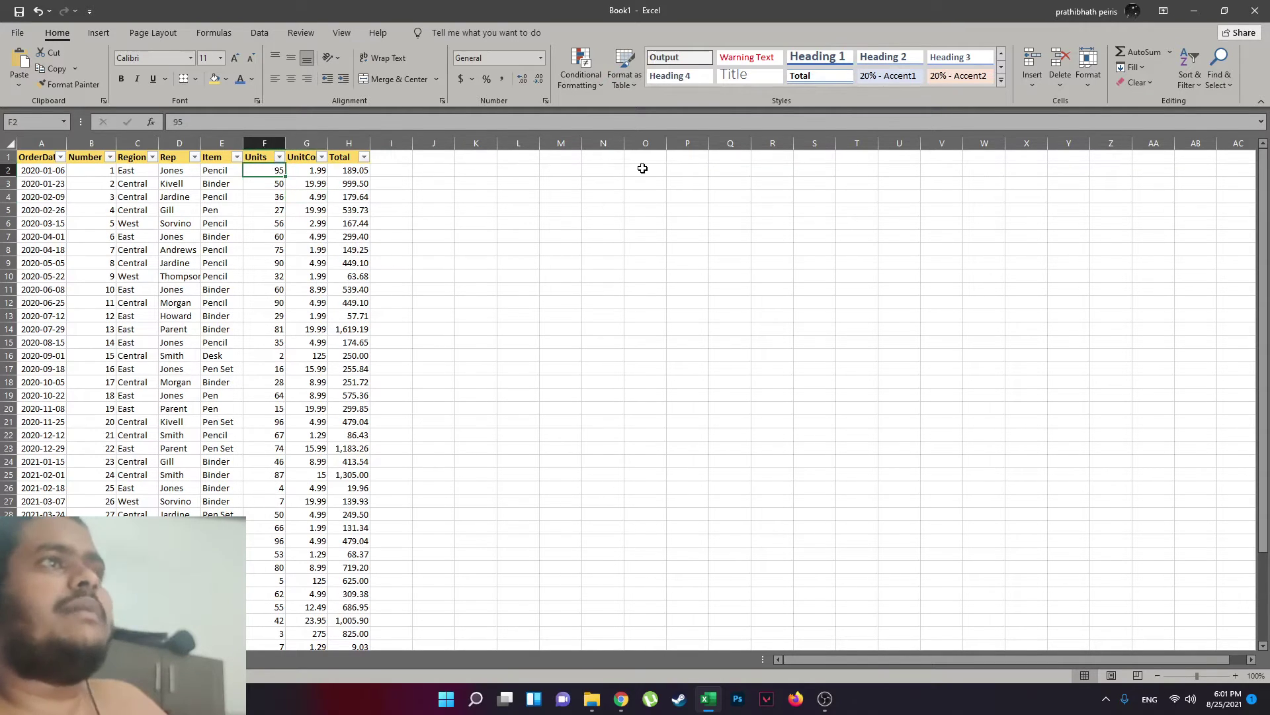
left_click(307, 237)
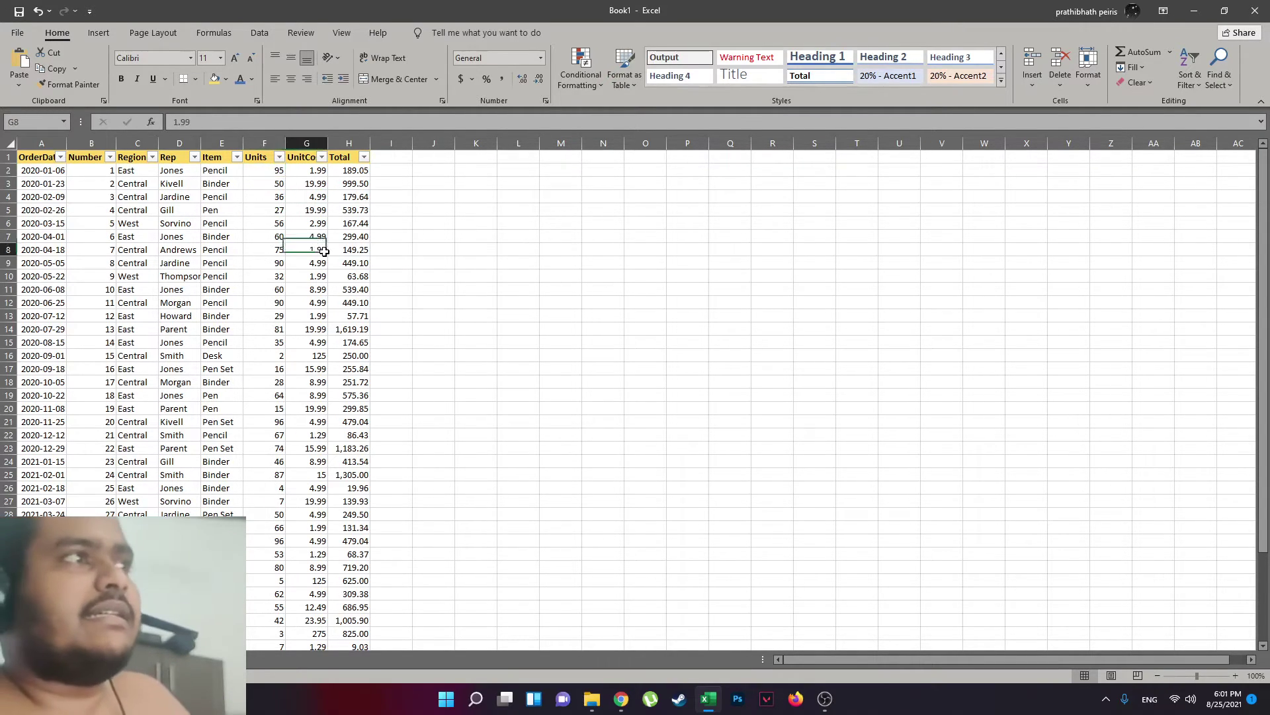
left_click(253, 206)
left_click(253, 174)
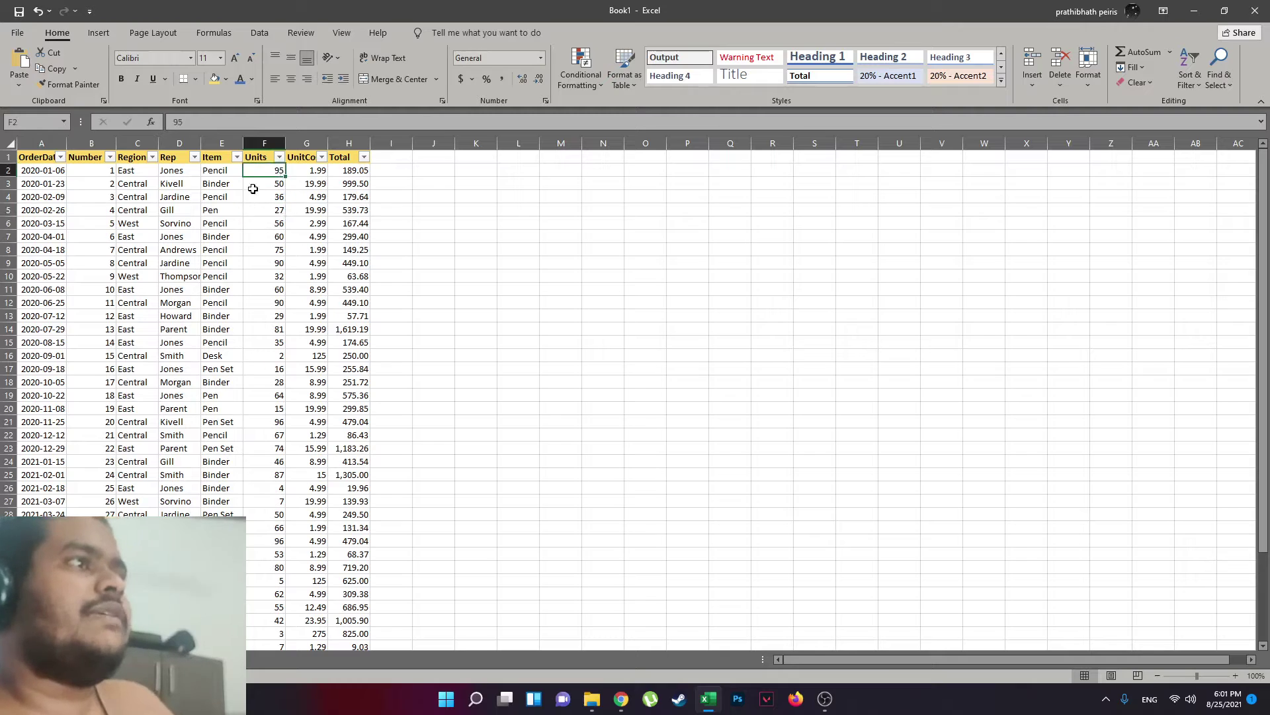
scroll(278, 439, "down", 5)
scroll(278, 450, "up", 5)
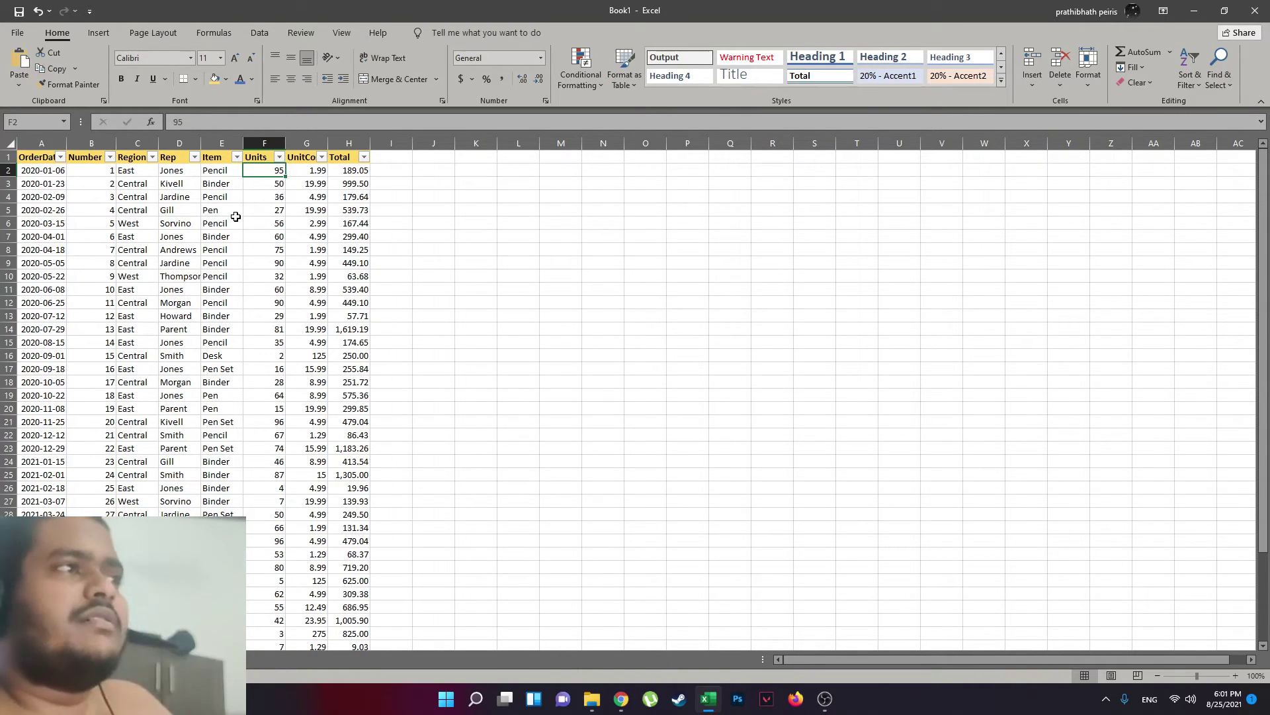
scroll(286, 369, "down", 3)
scroll(271, 331, "up", 3)
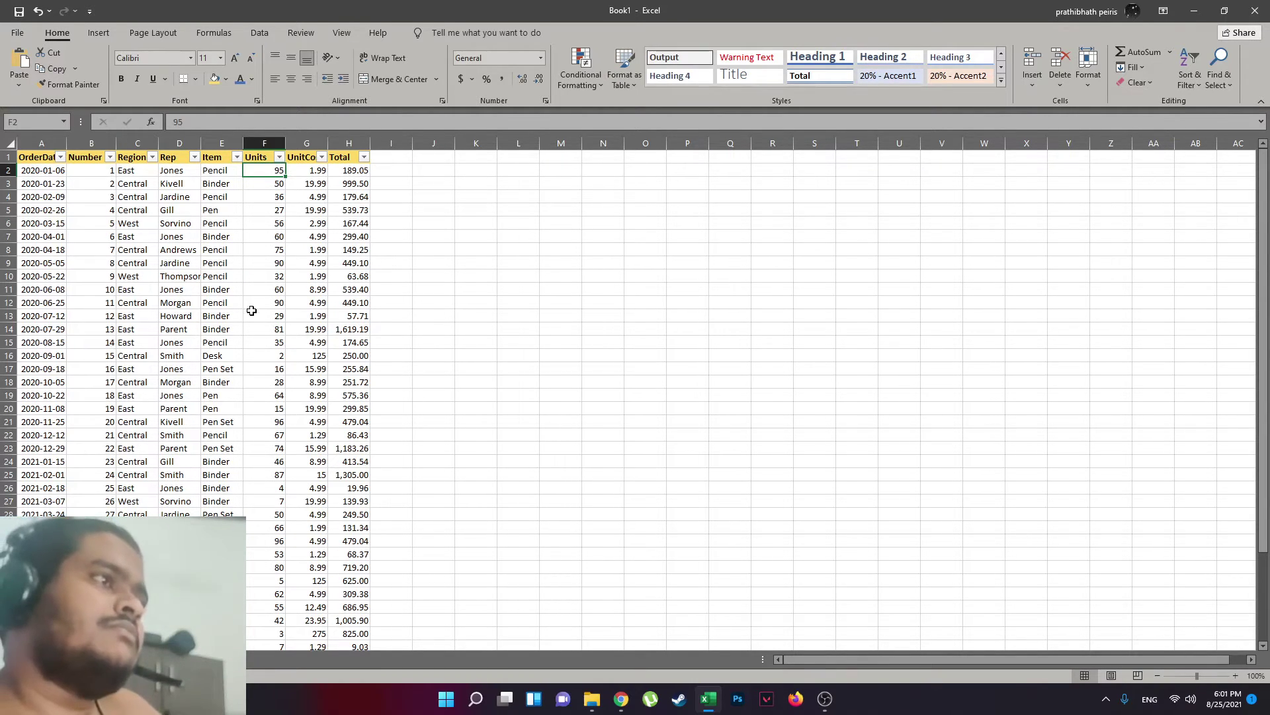
scroll(255, 305, "down", 7)
scroll(272, 212, "up", 6)
scroll(272, 192, "up", 1)
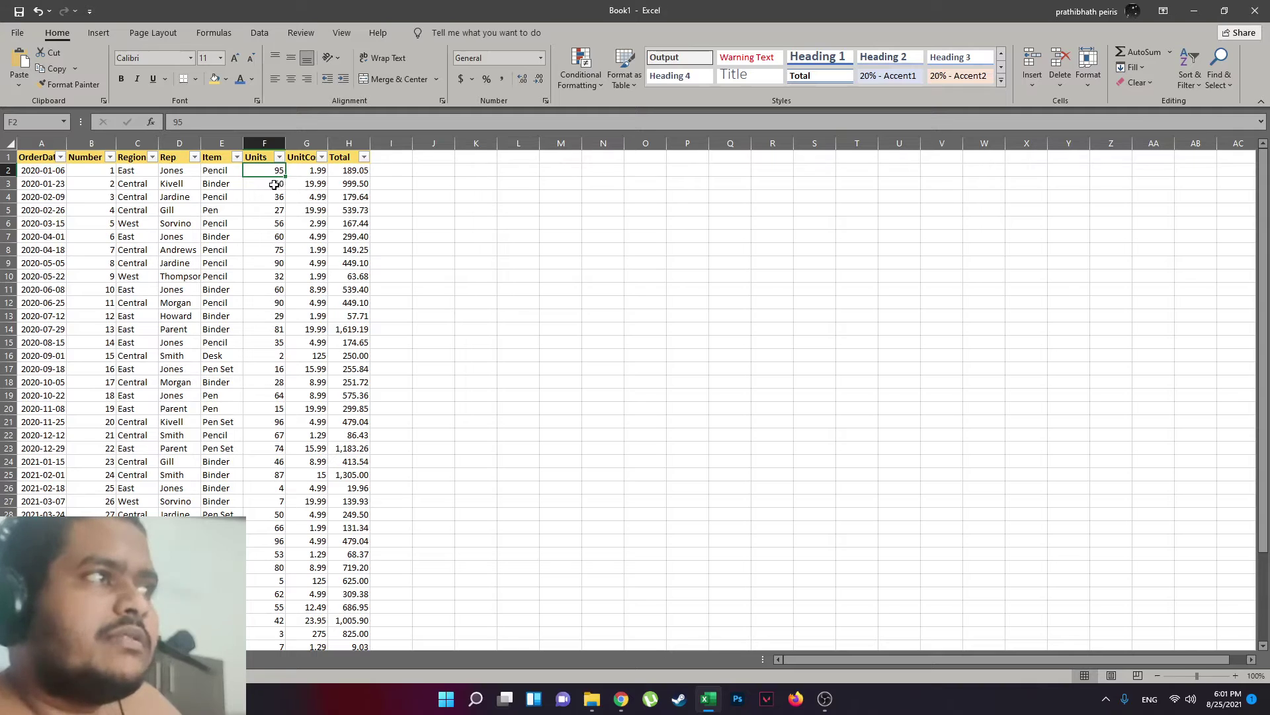
Add a Greater Than 50 rule giving the Units column a Light Red Fill.
left_click(271, 157)
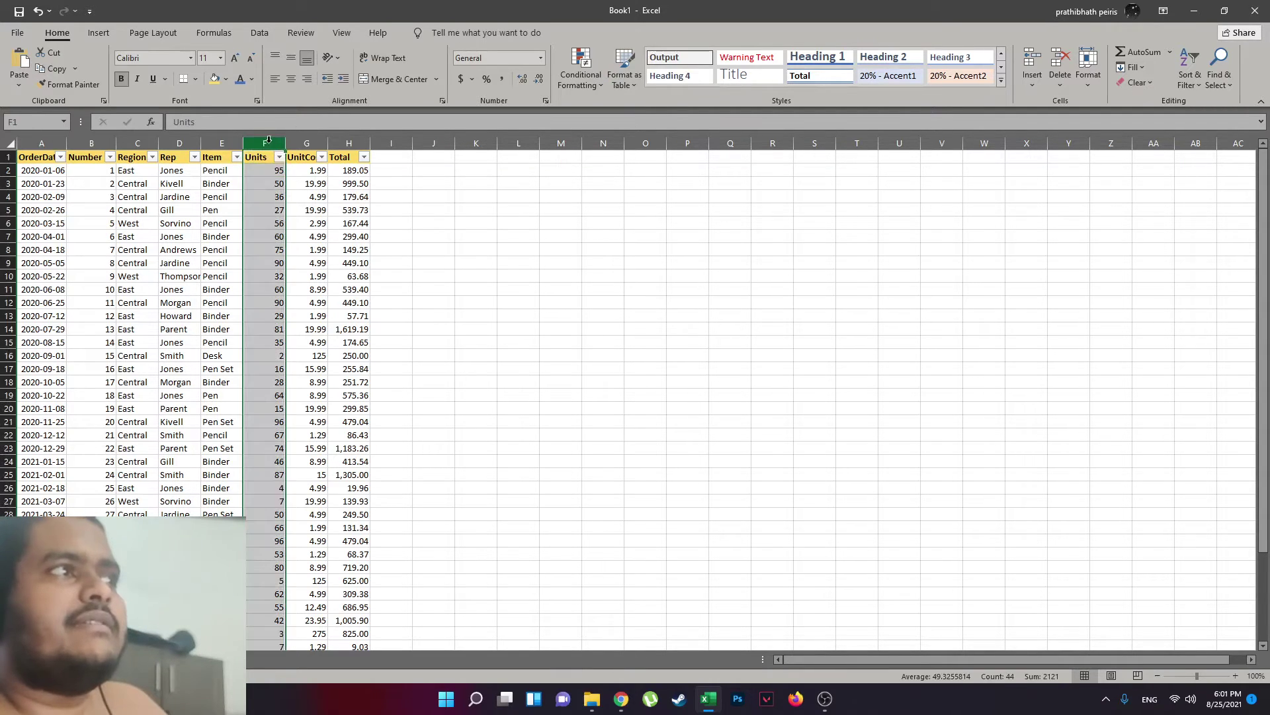
left_click(581, 74)
mouse_move(629, 111)
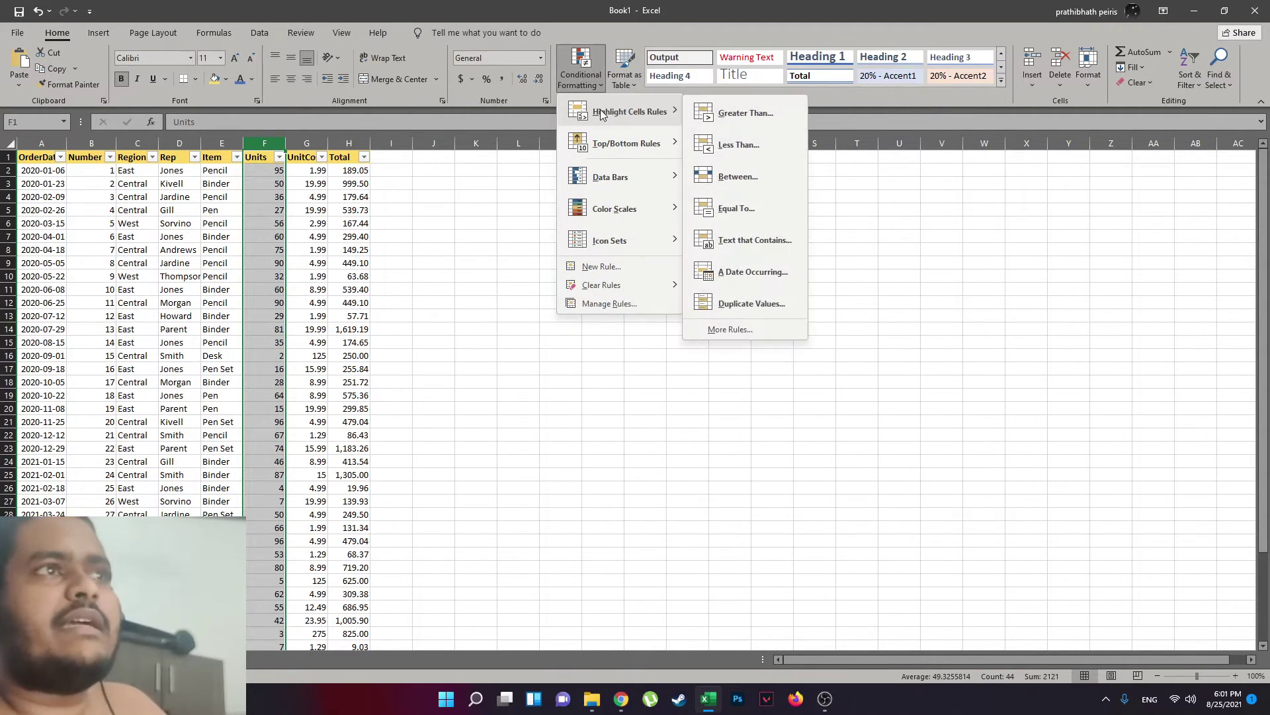
left_click(734, 109)
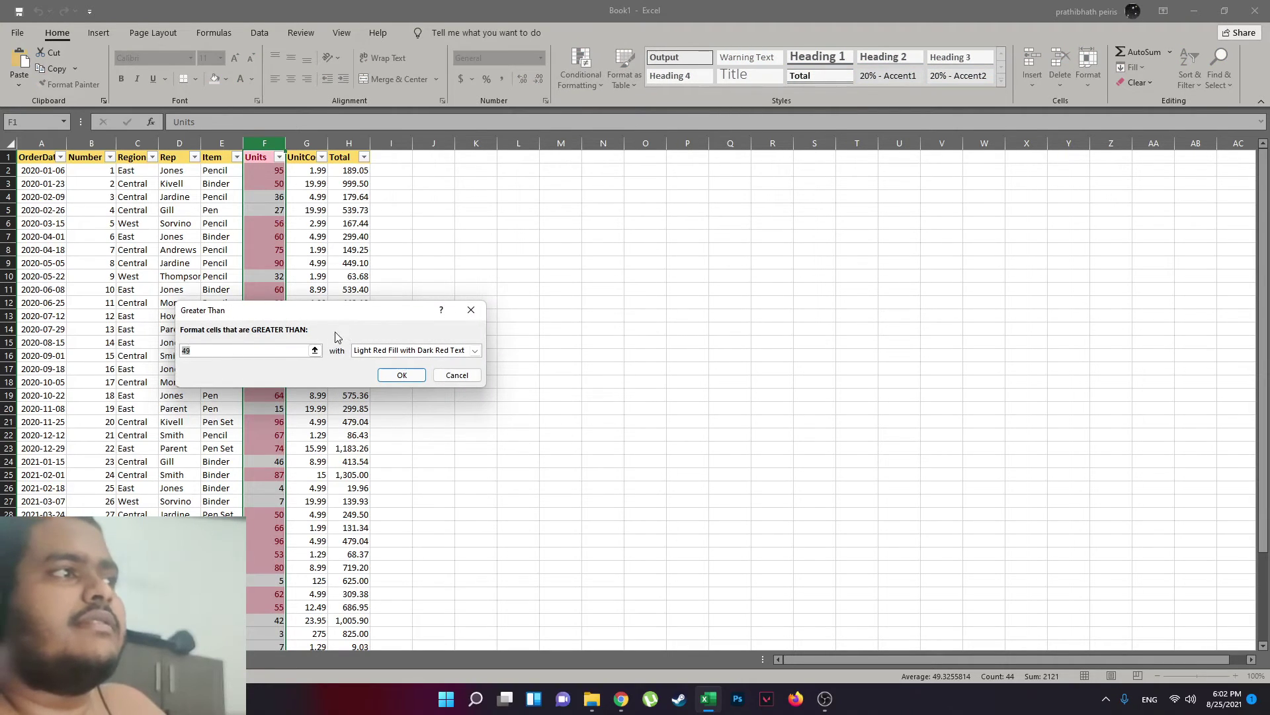
left_click_drag(273, 351, 131, 350)
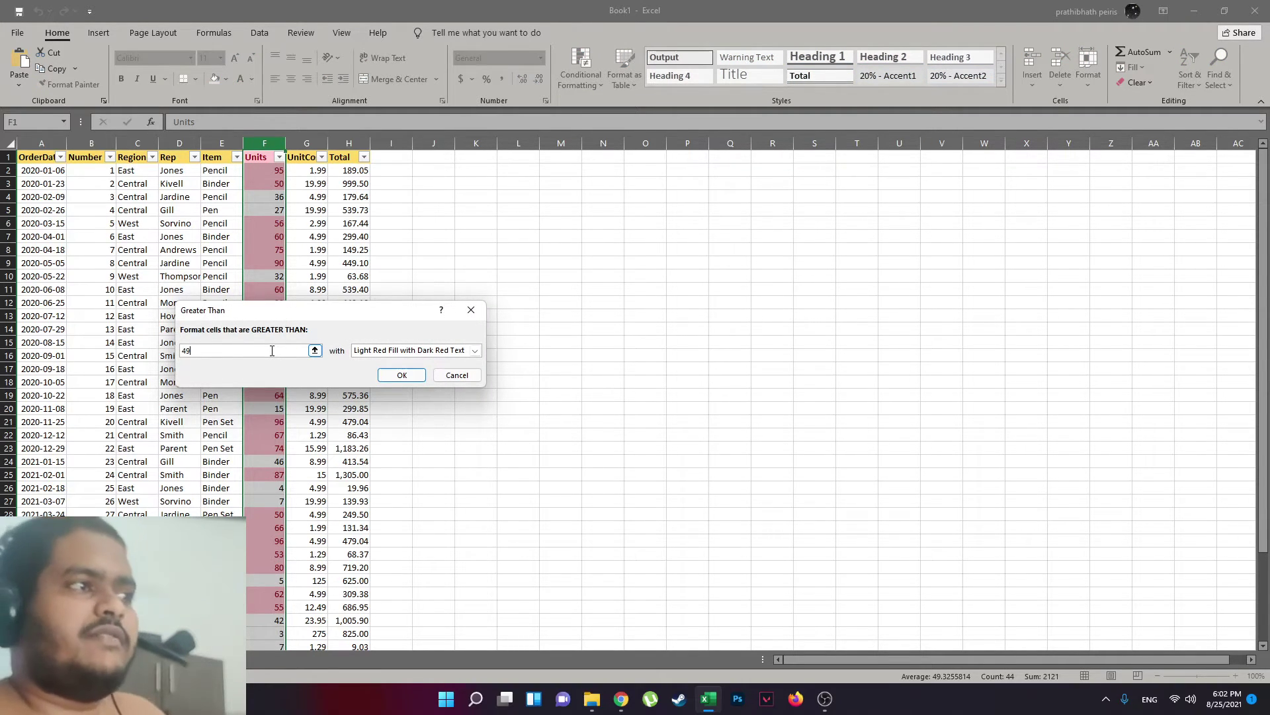
type("50")
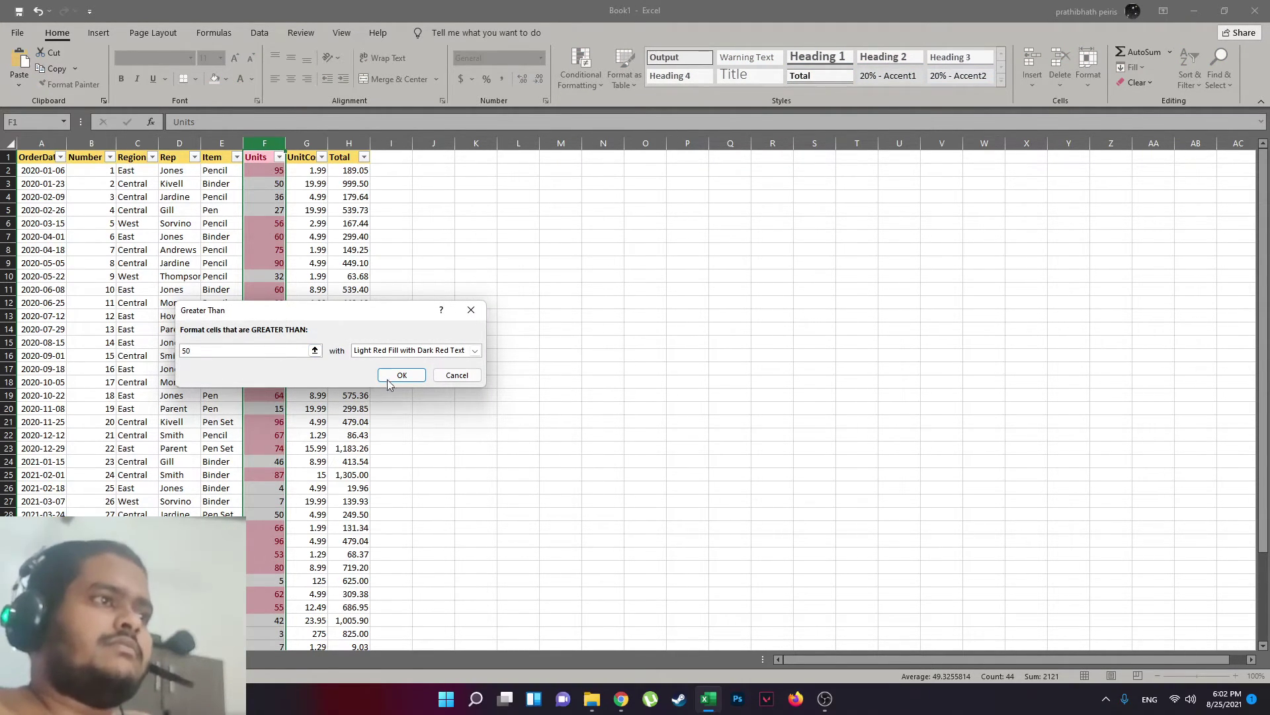
left_click(411, 350)
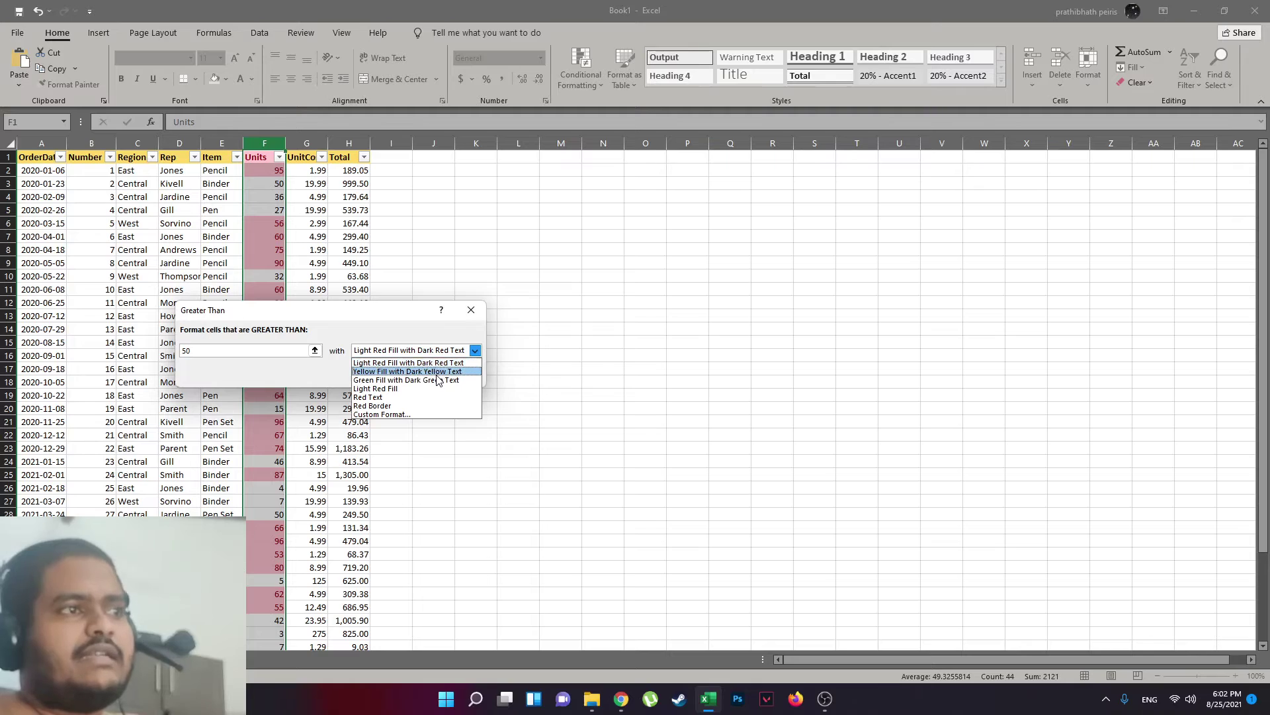
left_click(395, 388)
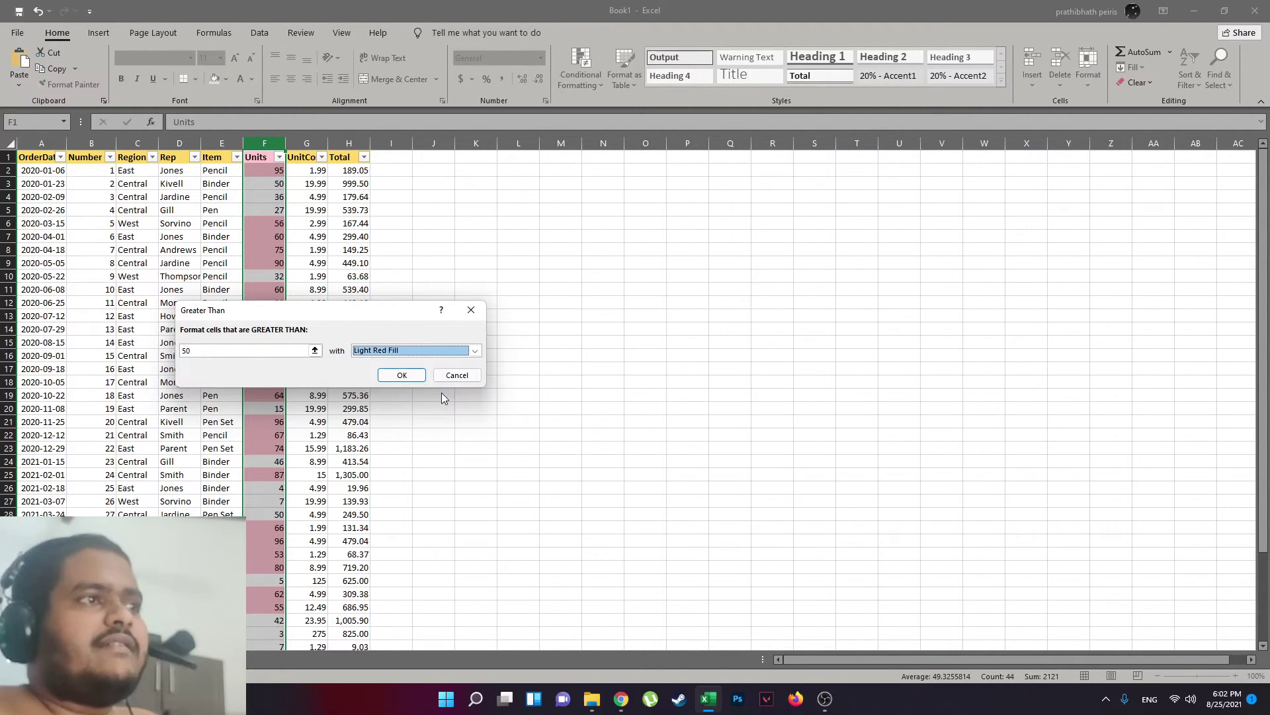
left_click(407, 378)
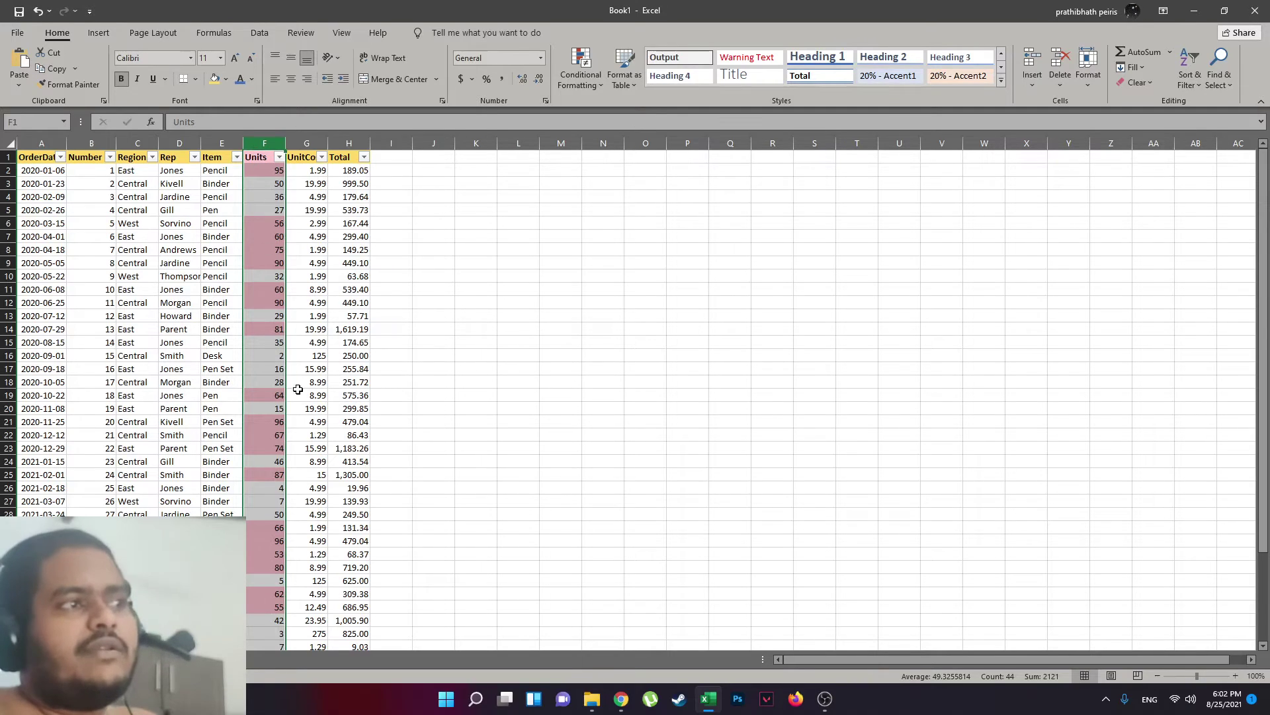
scroll(285, 417, "down", 7)
scroll(266, 453, "up", 2)
scroll(266, 453, "up", 5)
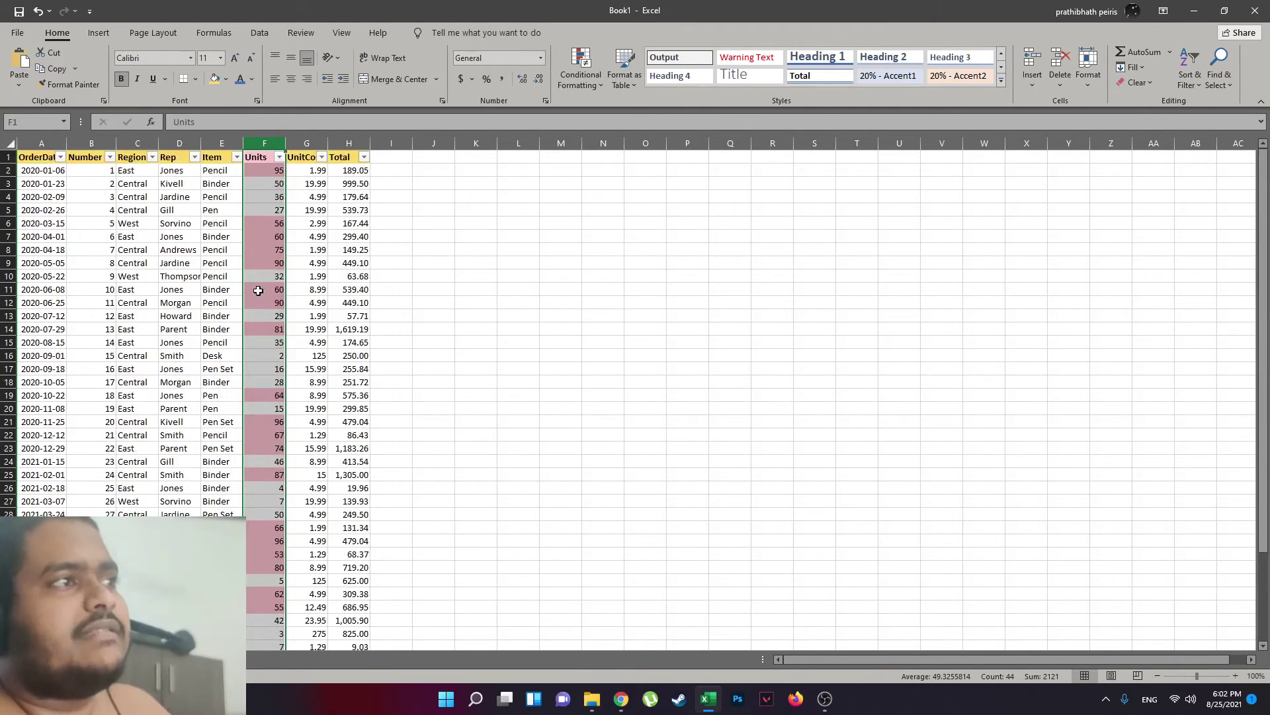
left_click(236, 156)
left_click(115, 313)
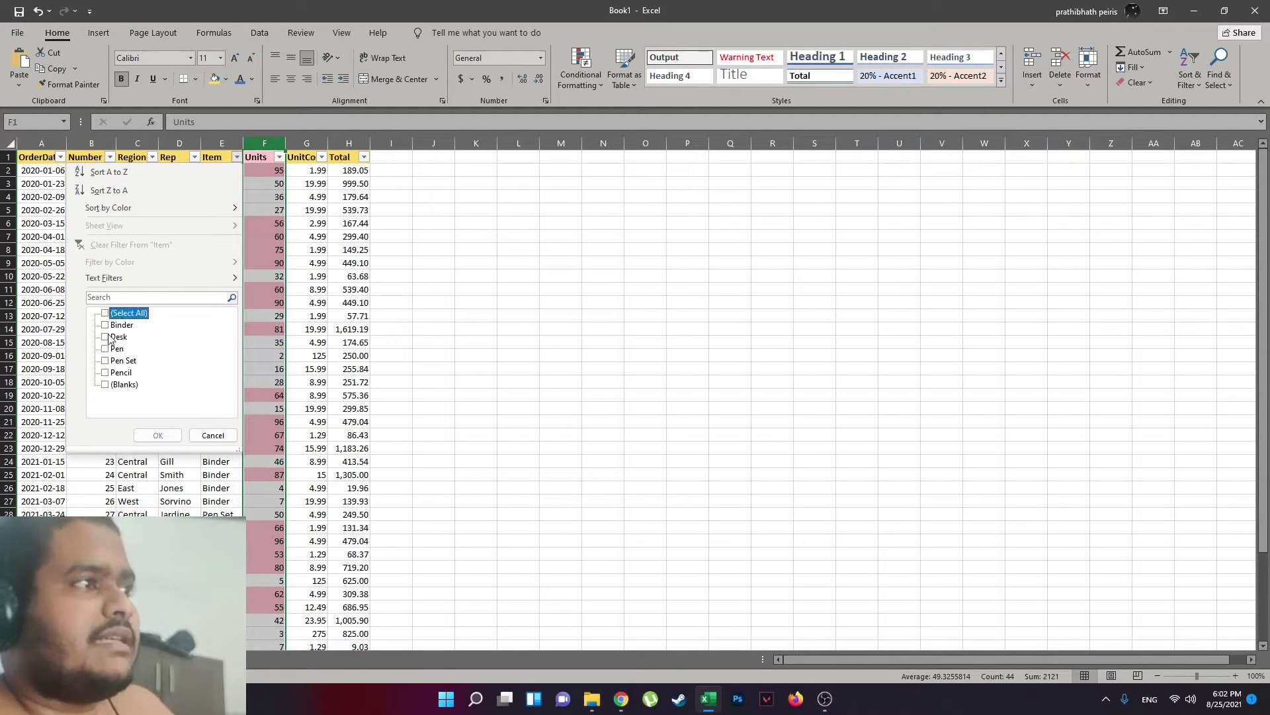
left_click(105, 373)
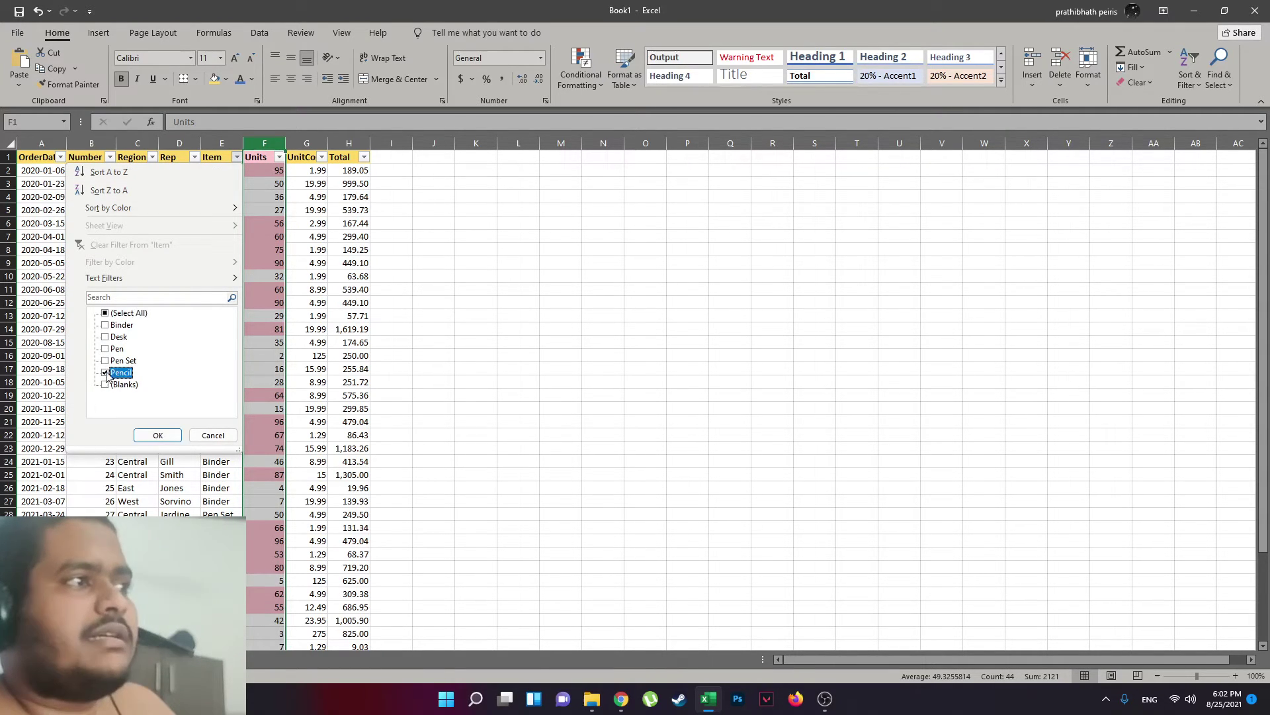
left_click(157, 435)
left_click(265, 223)
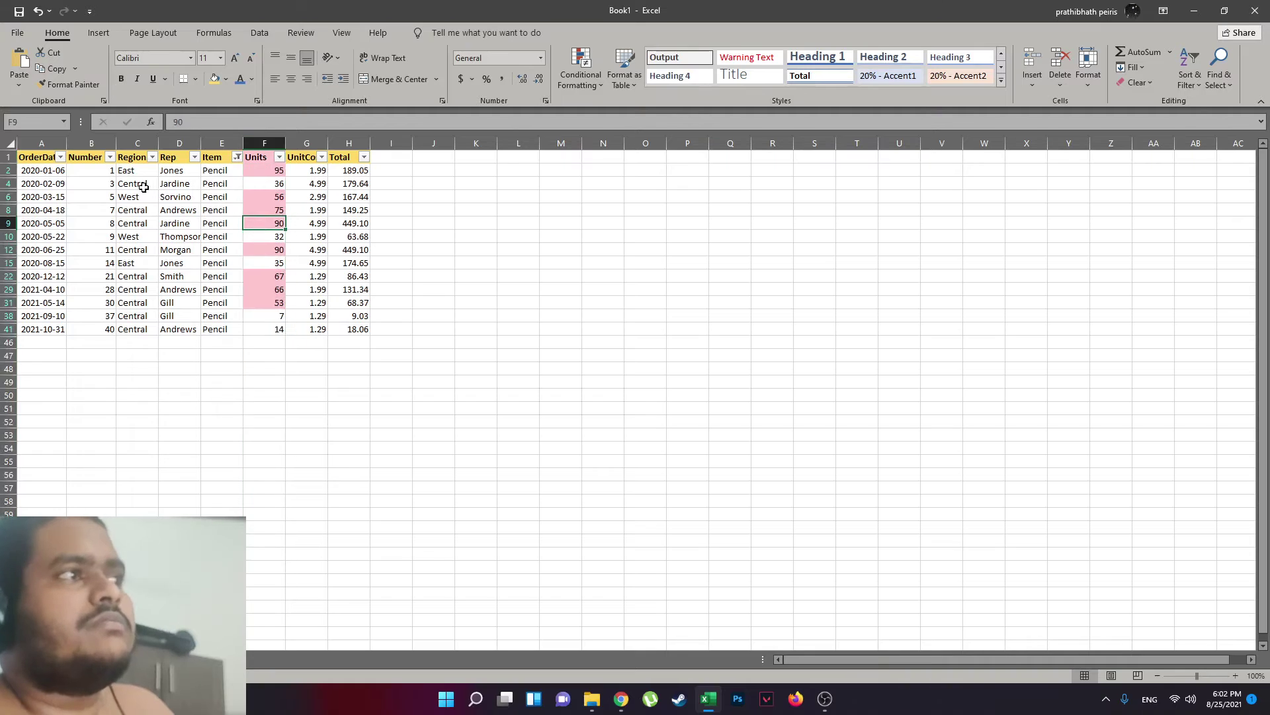
left_click(256, 172)
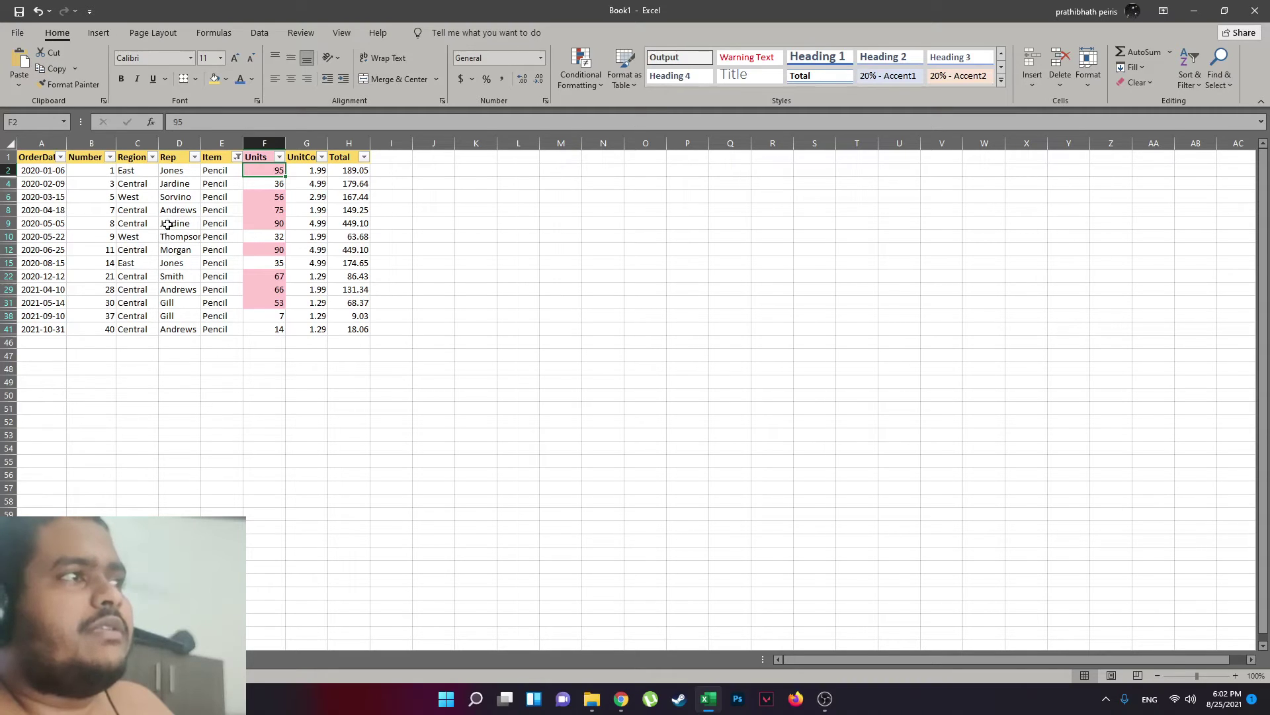
left_click(168, 225)
left_click(169, 251)
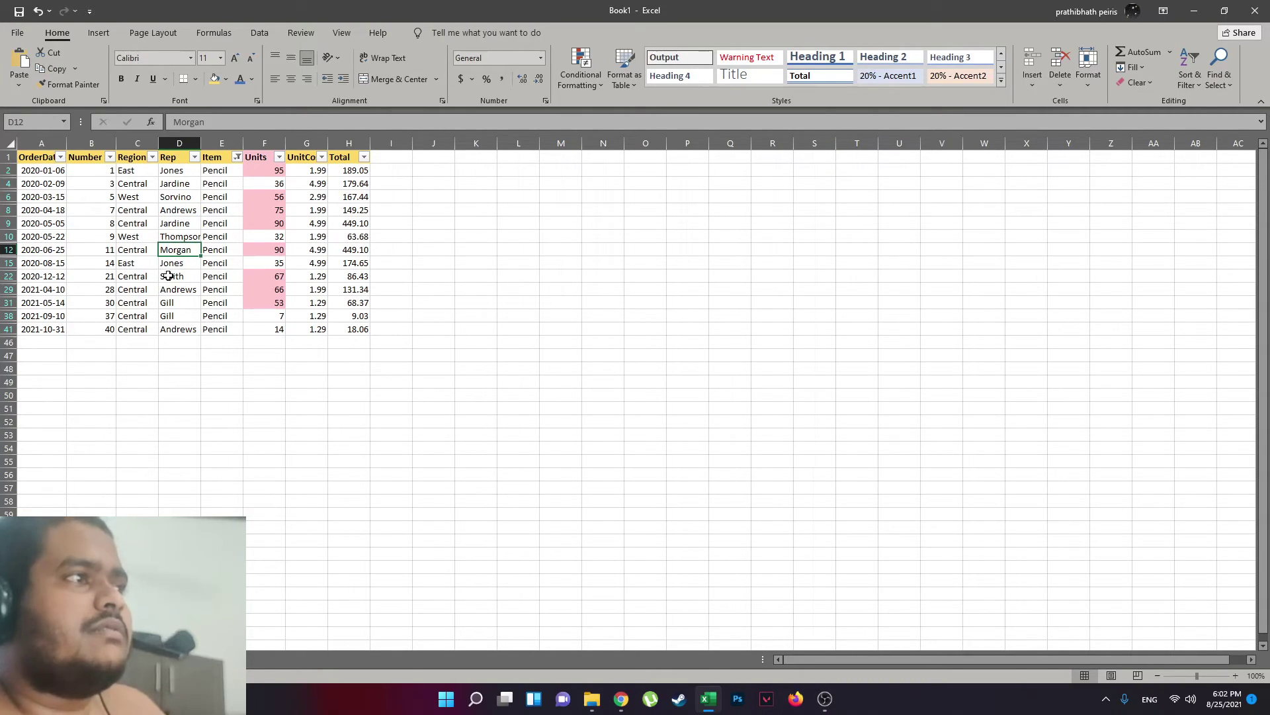
left_click(170, 289)
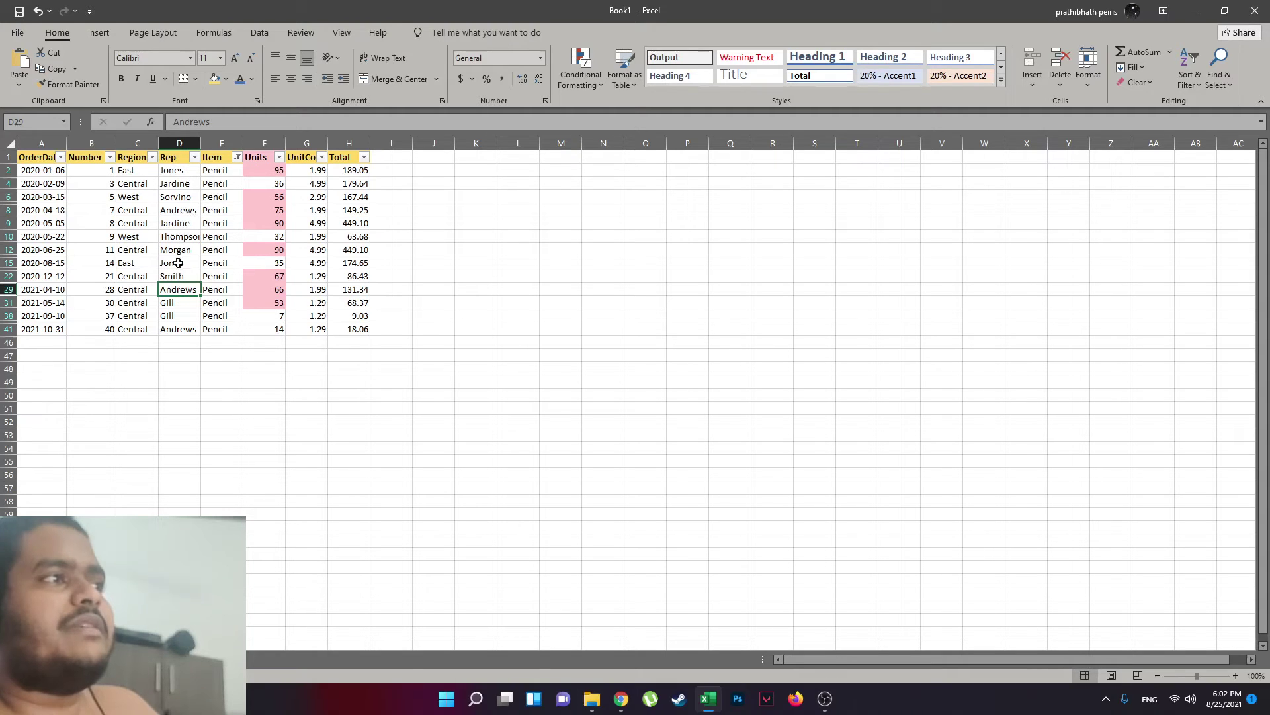
left_click(197, 213)
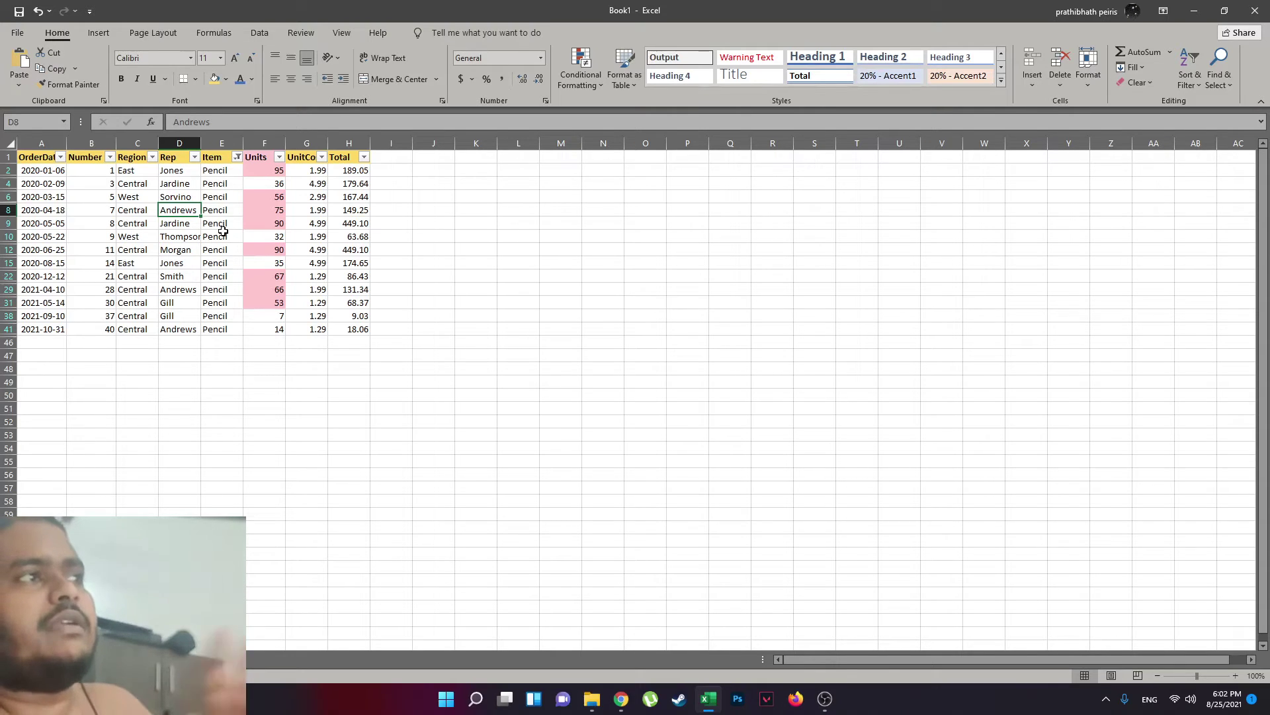
left_click(321, 249)
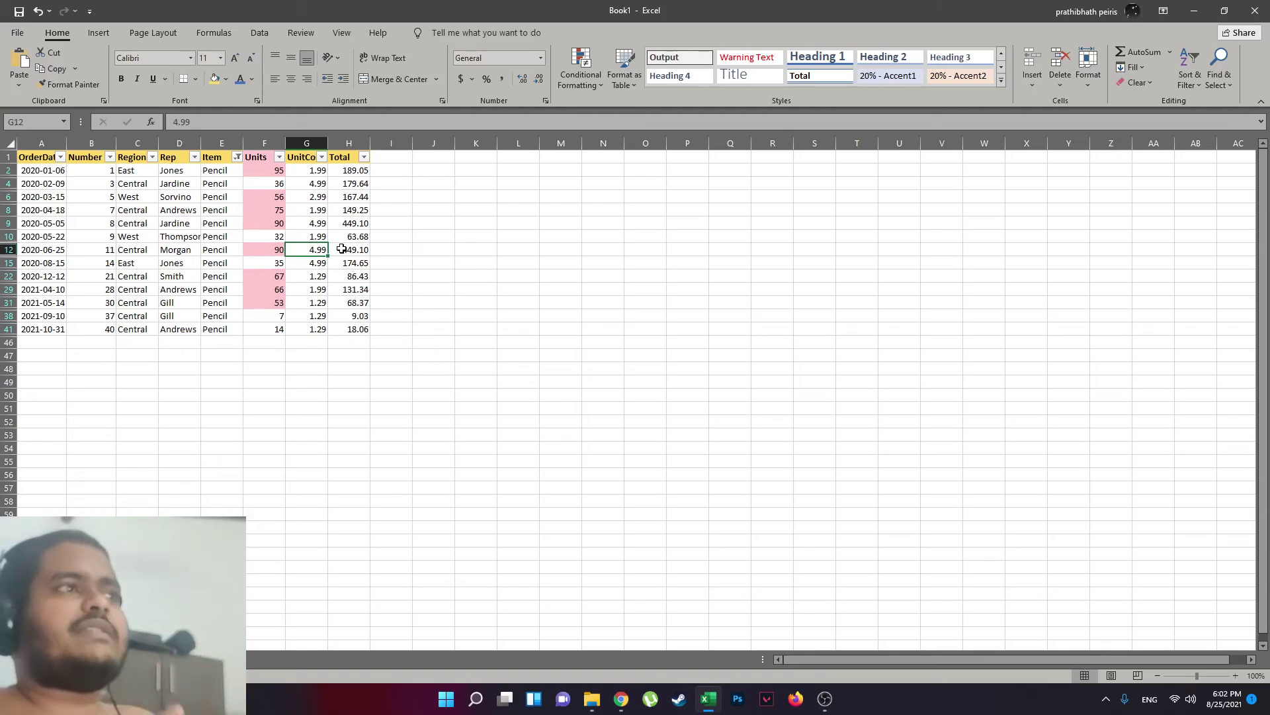
Apply and undo Percent Style on G2 (1.99), then undo the Item filter to restore all rows.
left_click(315, 171)
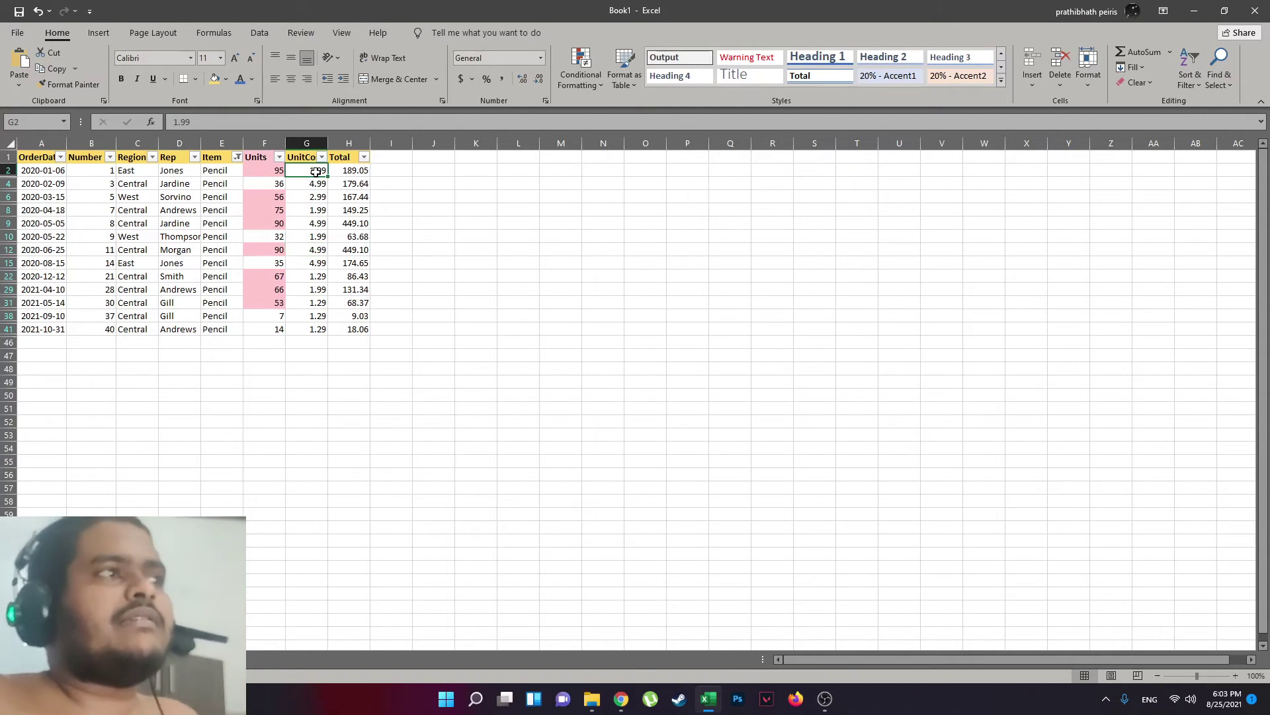
left_click_drag(316, 172, 309, 173)
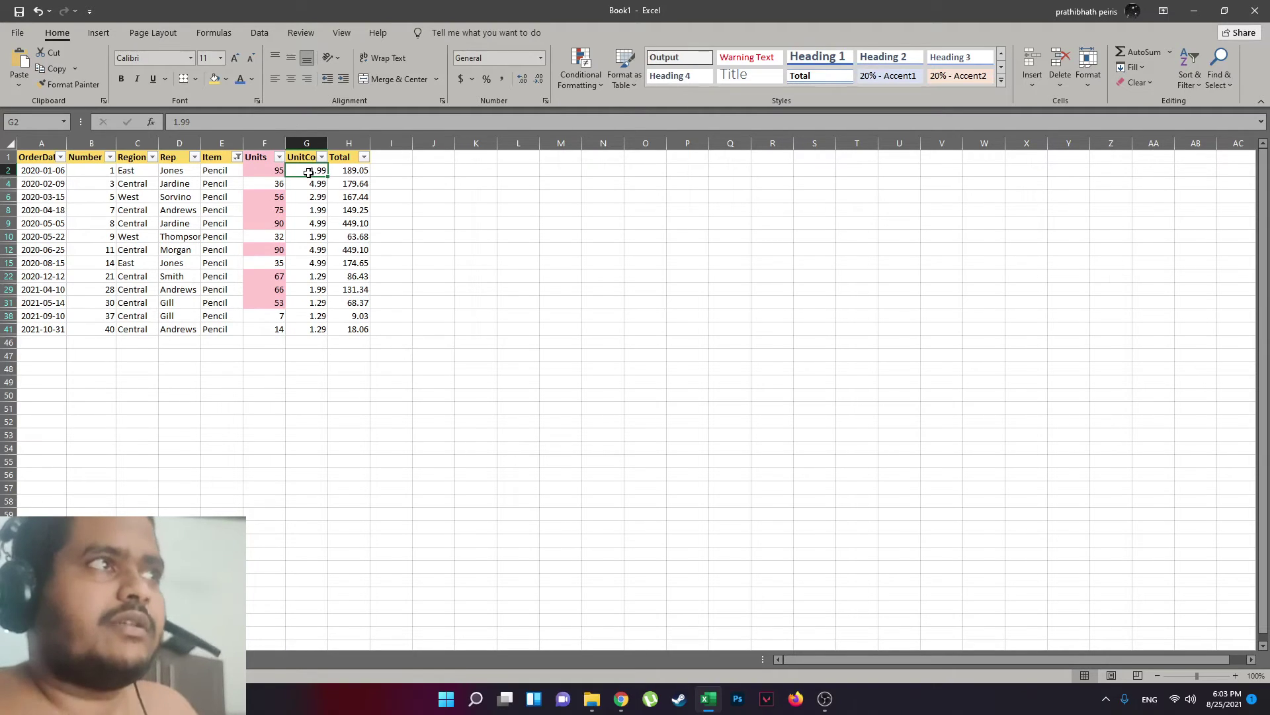
left_click(487, 78)
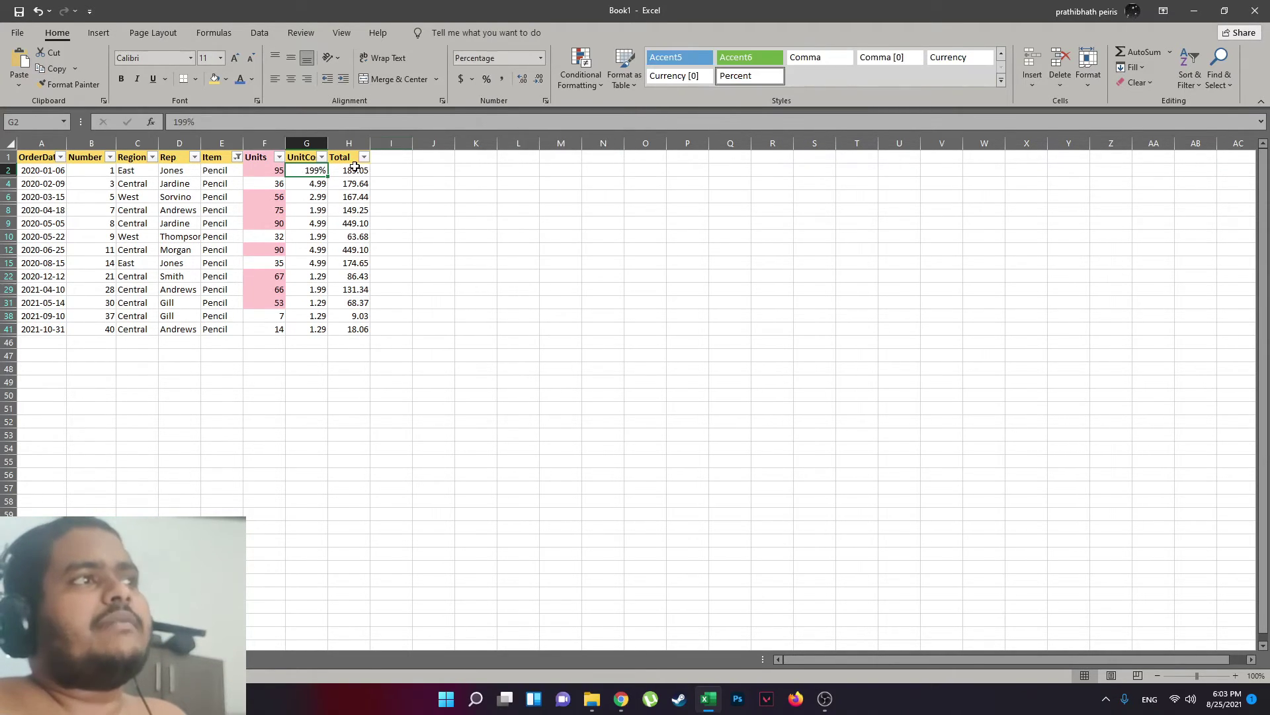
key("ctrl+z")
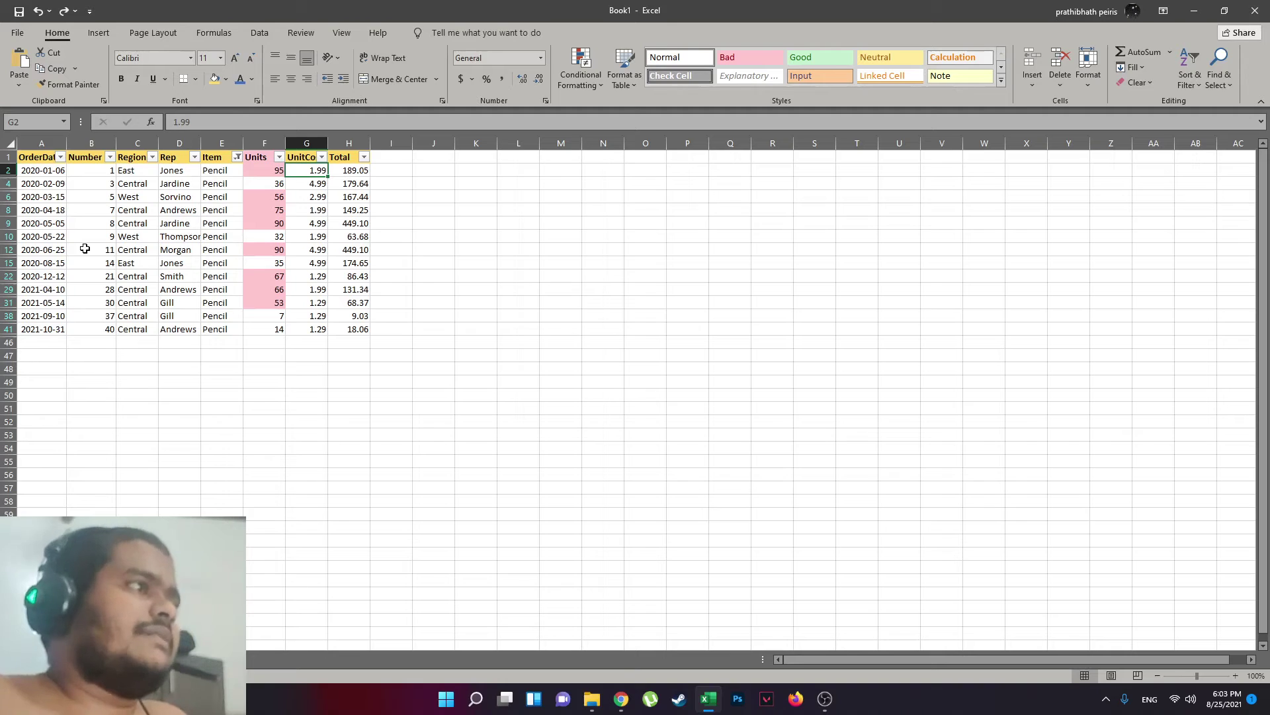
key("ctrl+z")
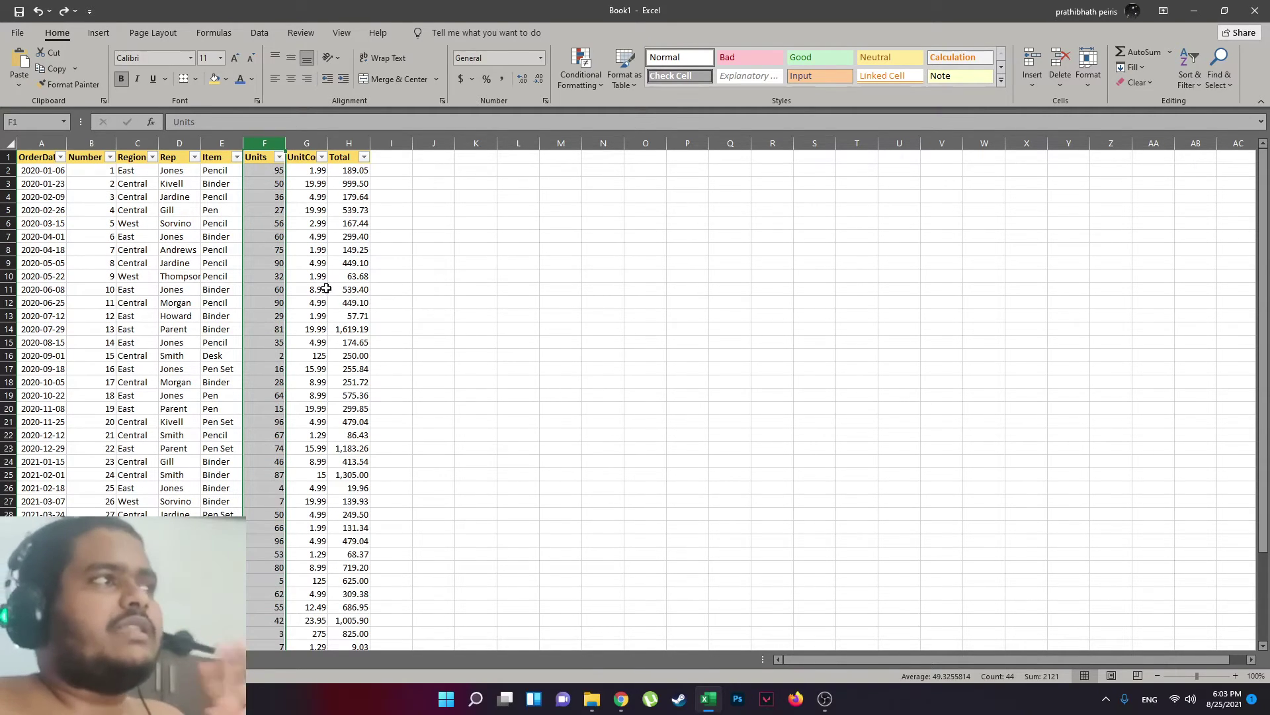
Undo the Units highlighting, select A1, and bring up the row 1 context menu.
left_click(311, 289)
key("ctrl+z")
left_click(40, 157)
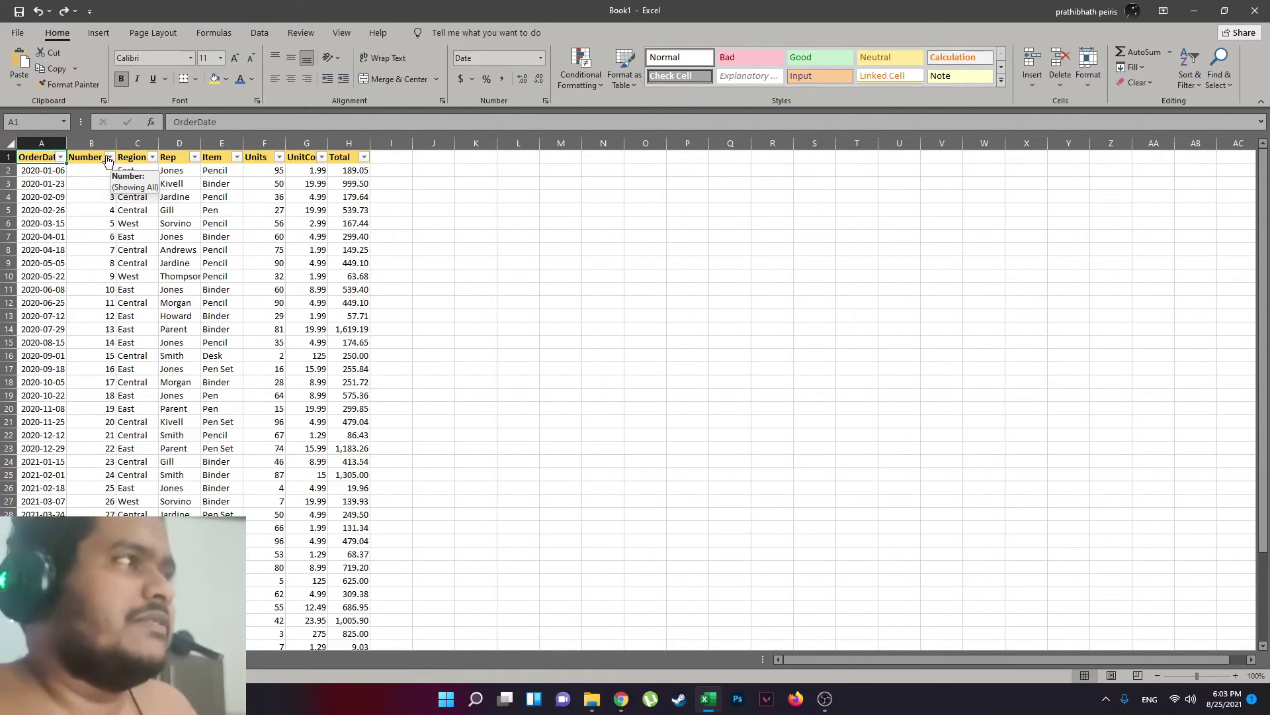
right_click(8, 157)
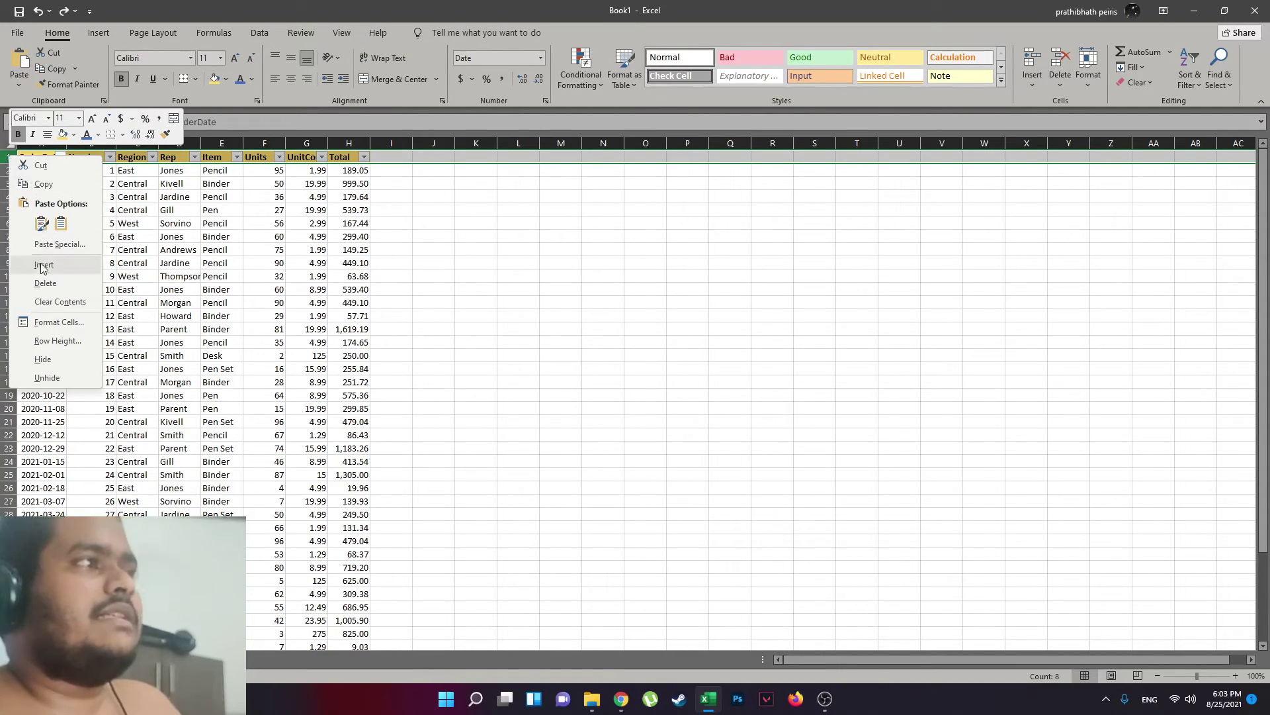
Insert a blank row above the header row with Ctrl+Shift+Plus.
key("Escape")
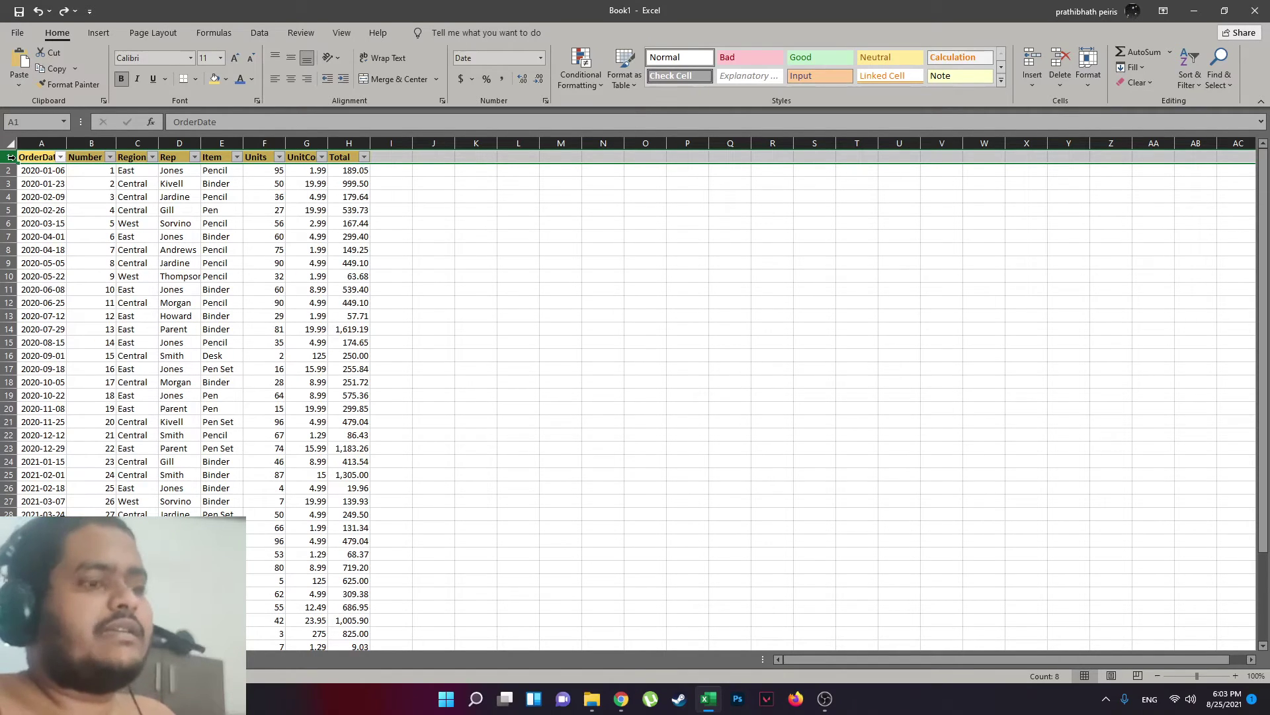
key("ctrl+shift+plus")
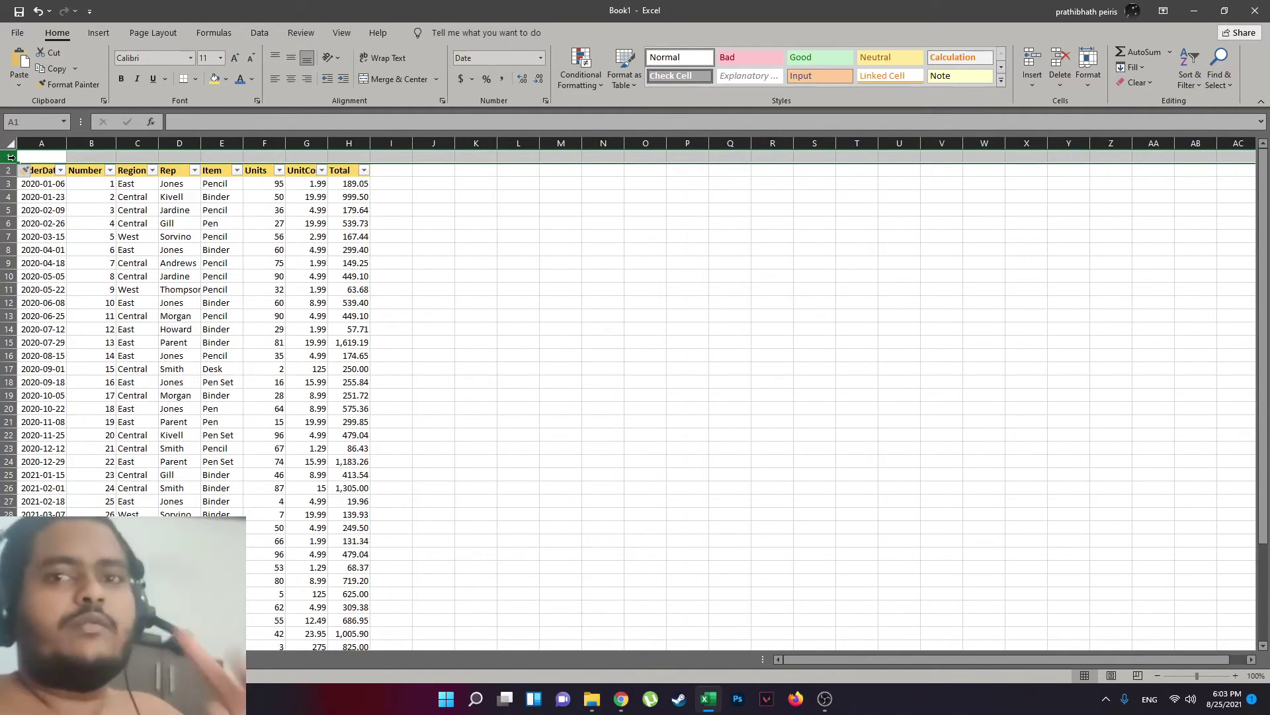
left_click(253, 141)
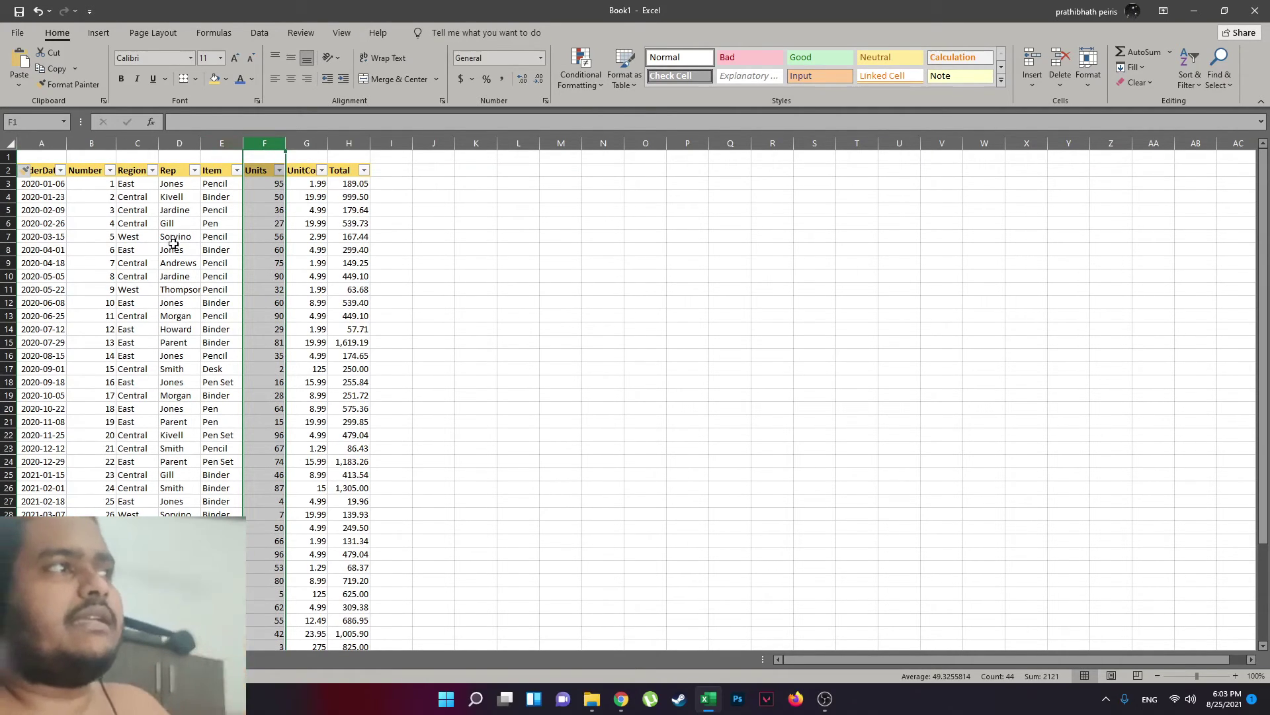
Enter the title YSN HOLDINGS in A1.
left_click(65, 159)
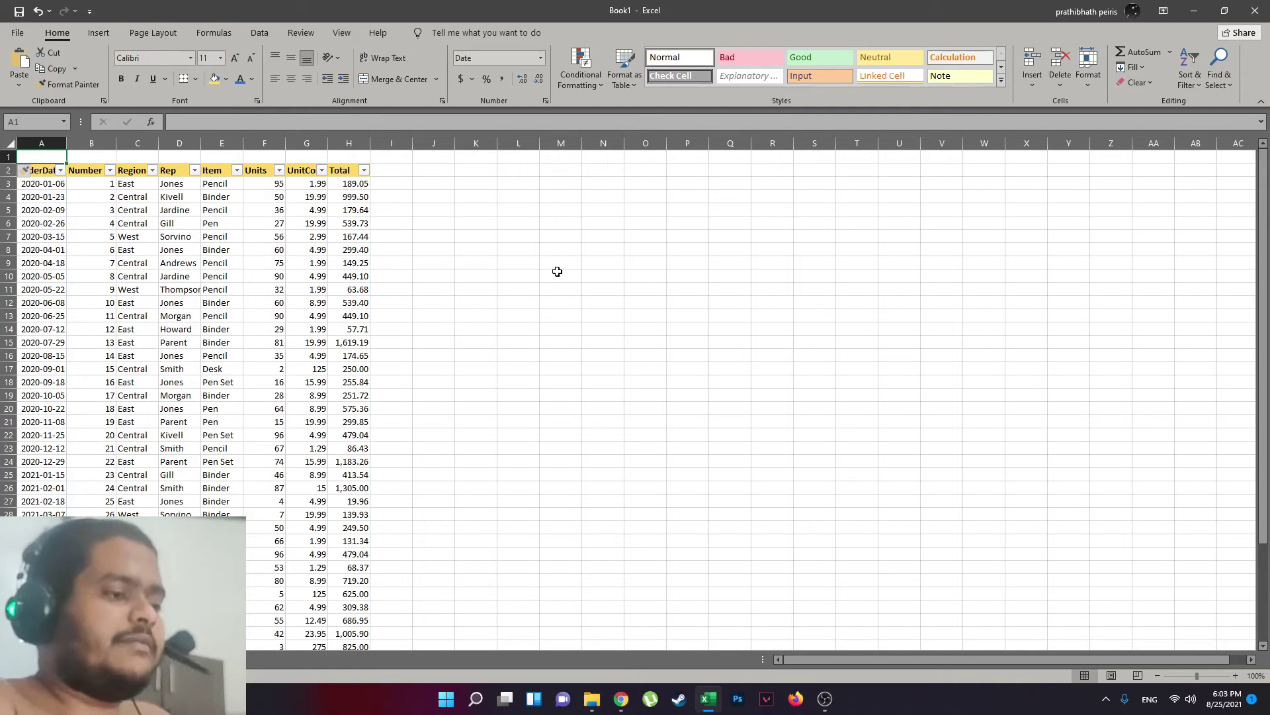
type("YSN")
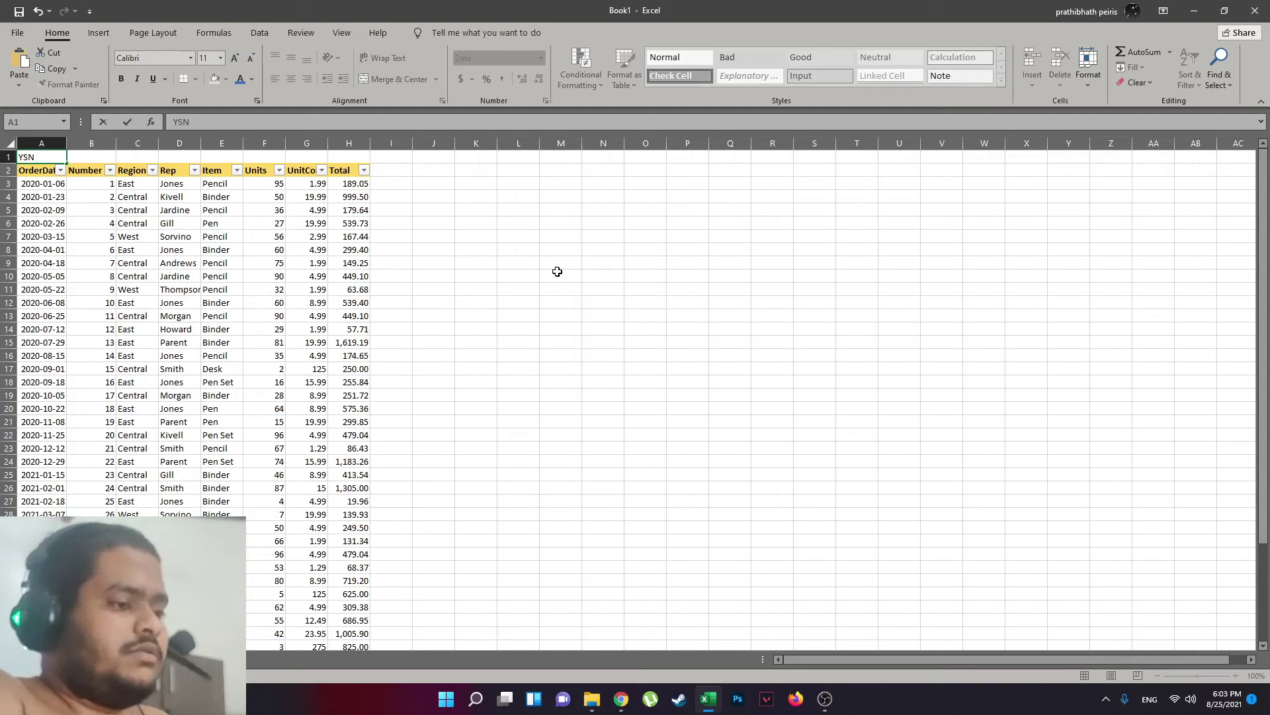
type(" HOLDINGS")
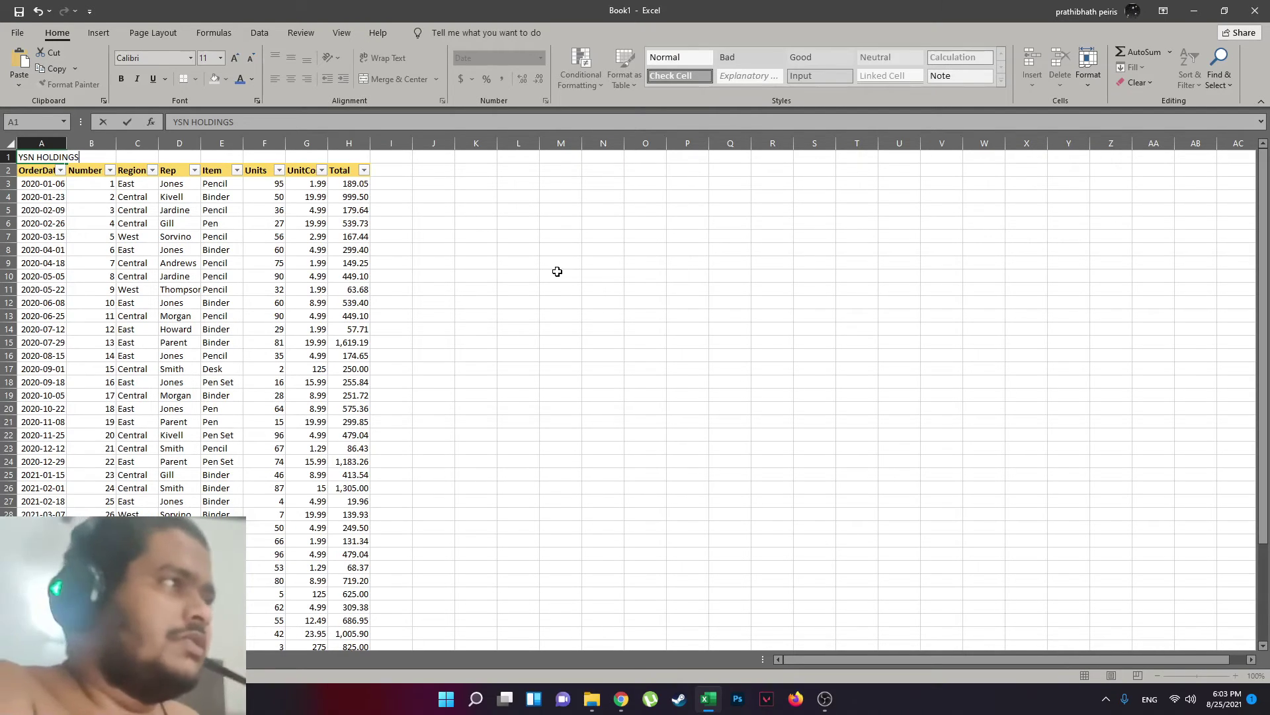
key("Return")
left_click(23, 156)
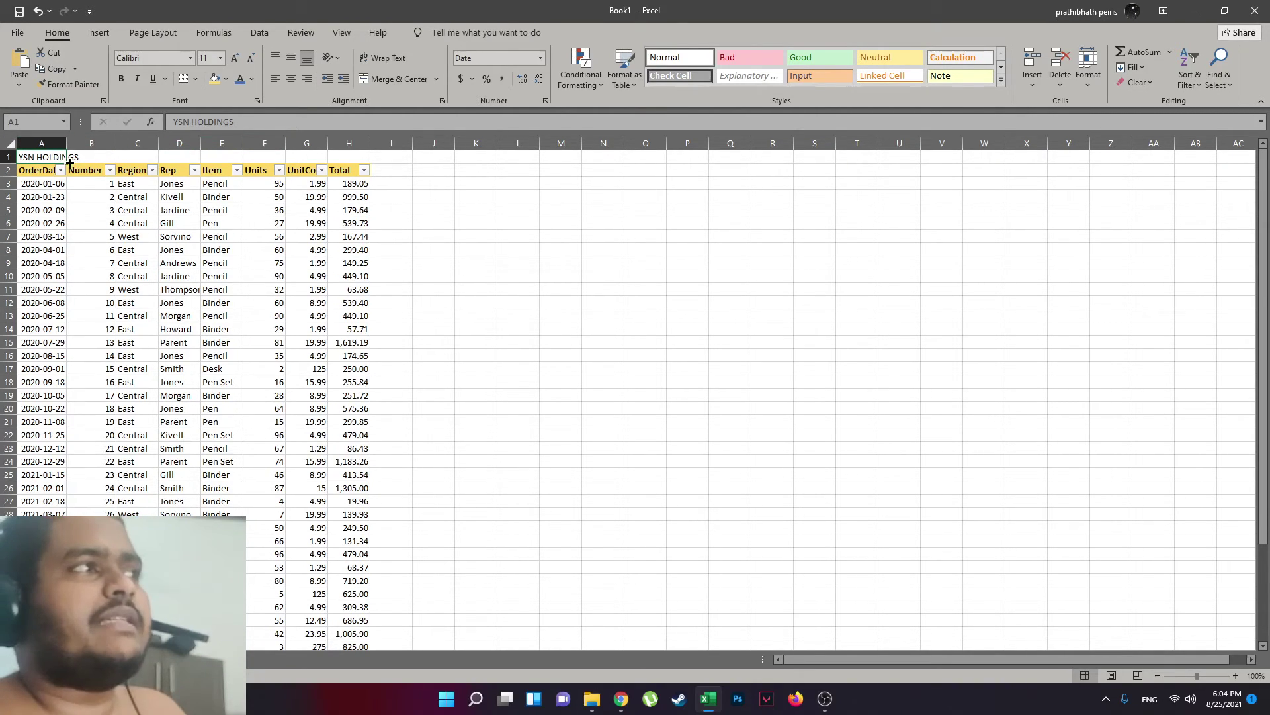
Merge A1:H1 and centre the YSN HOLDINGS title across the table.
left_click_drag(65, 161, 356, 160)
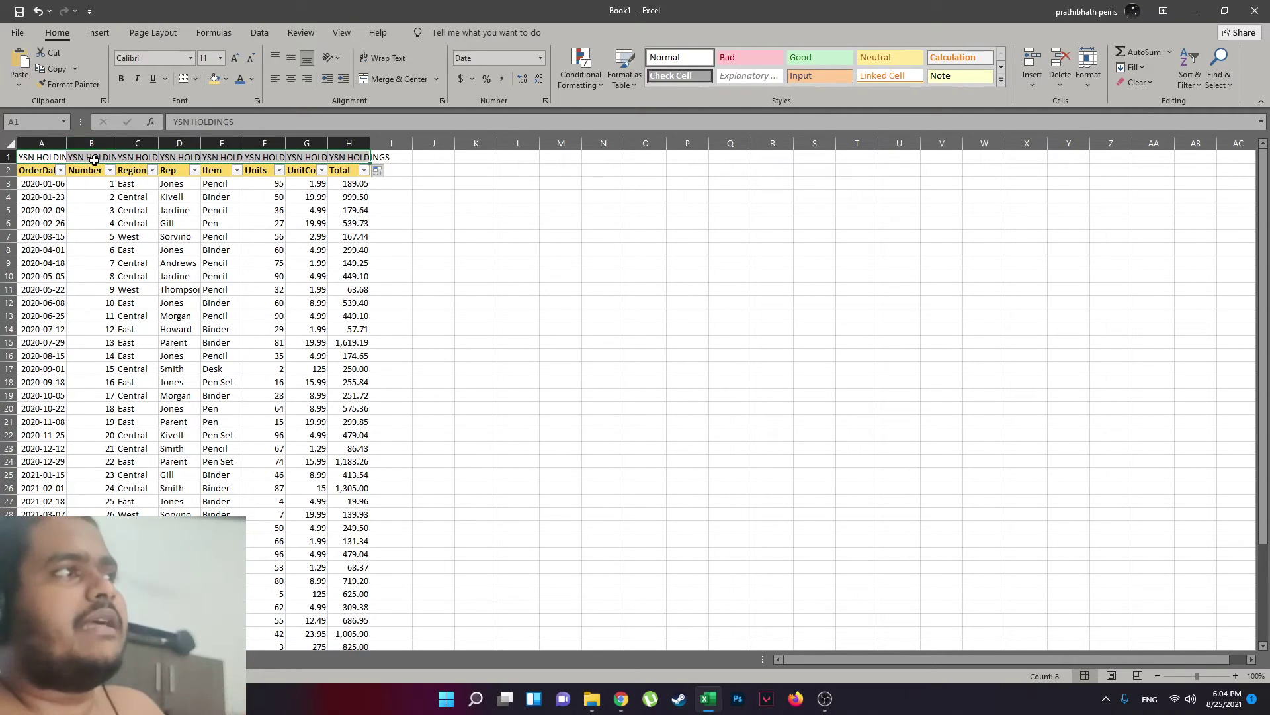
key("ctrl+z")
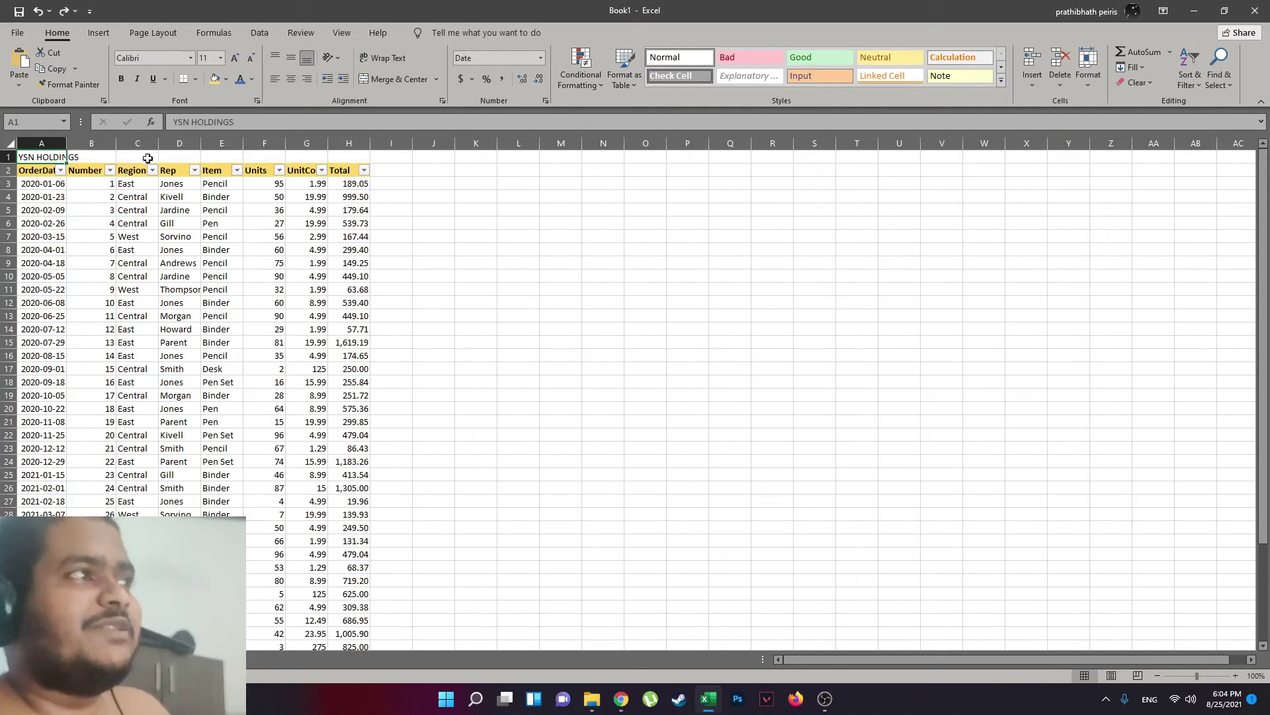
left_click_drag(52, 156, 345, 152)
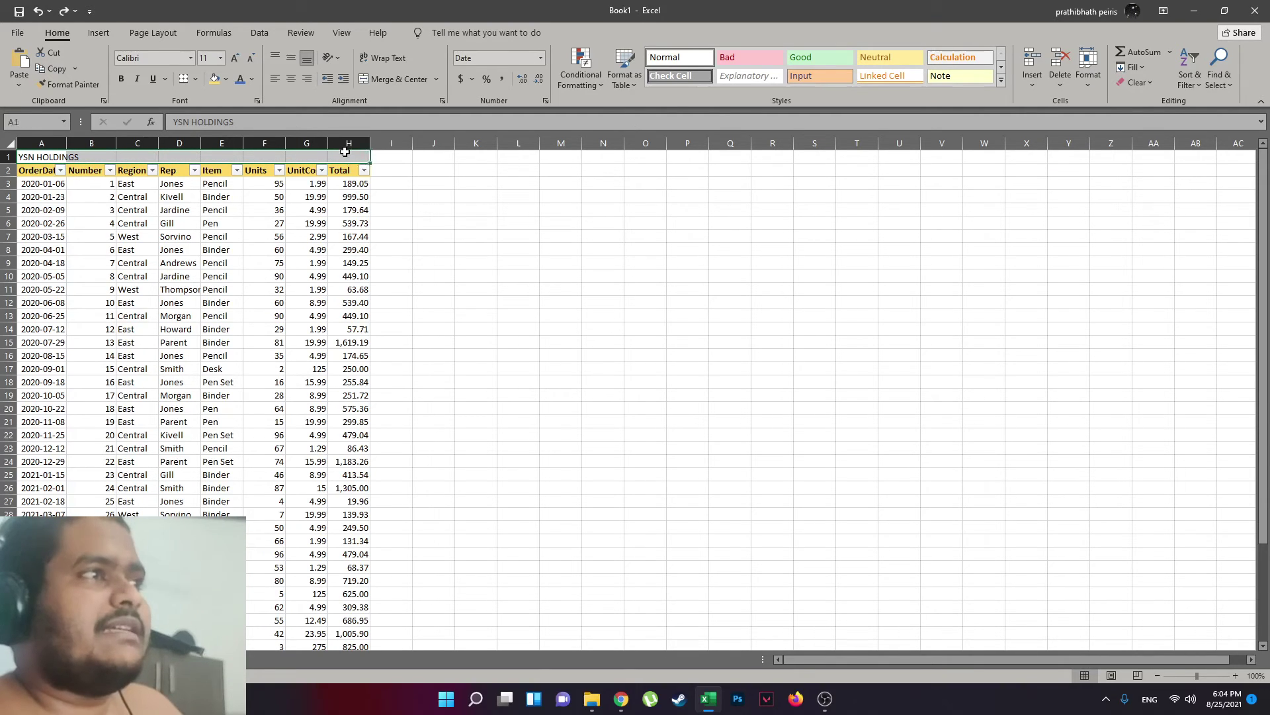
left_click(397, 79)
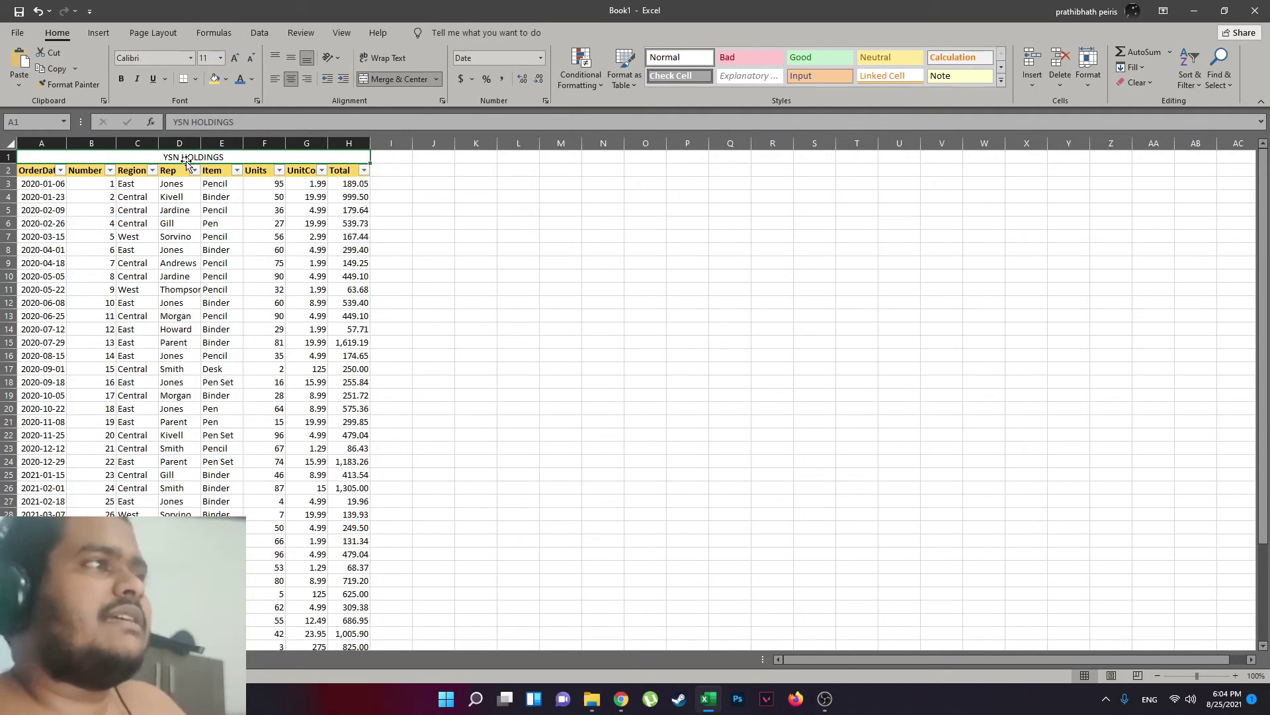
Give the title a light green fill, bold text, a taller row and middle alignment.
left_click(226, 79)
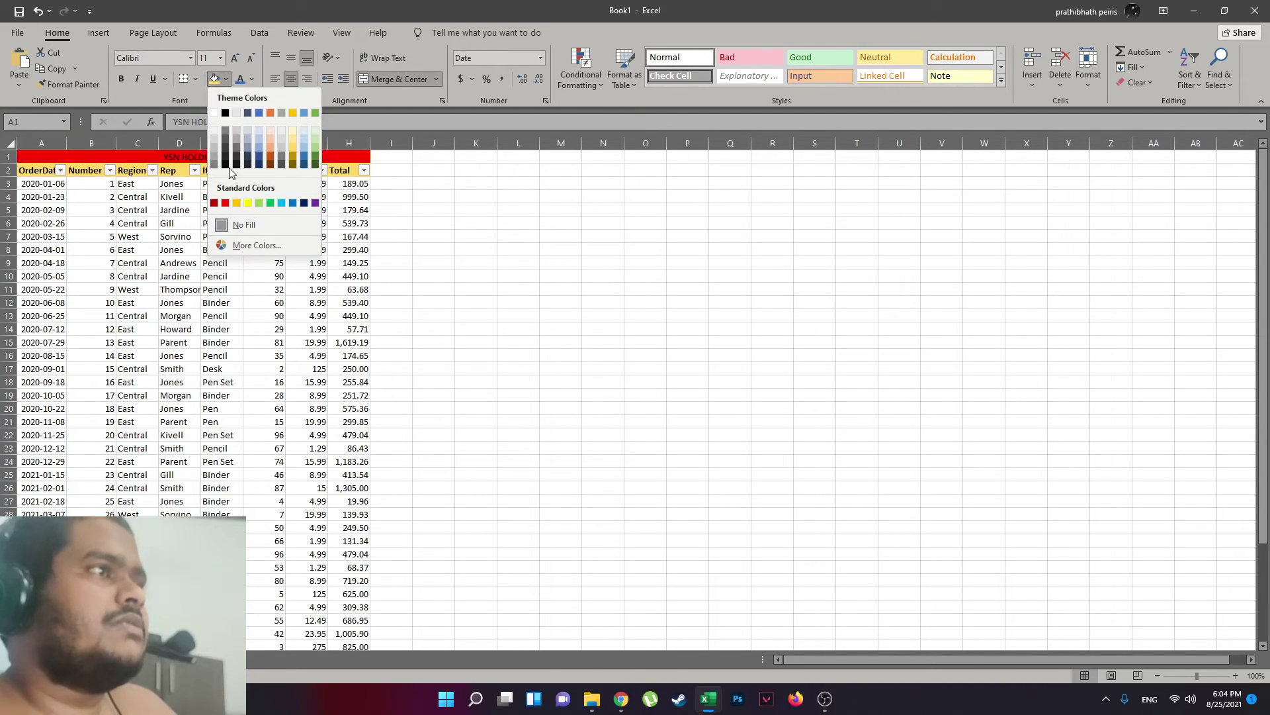
left_click(317, 139)
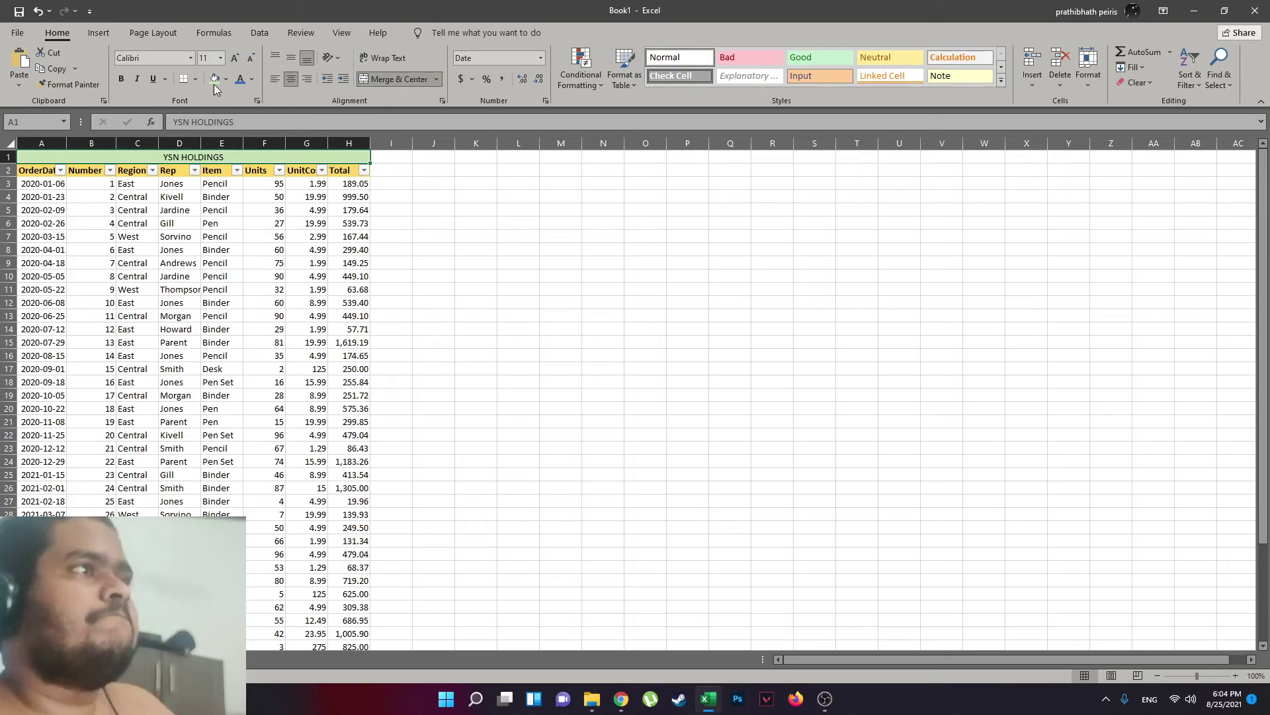
left_click(122, 81)
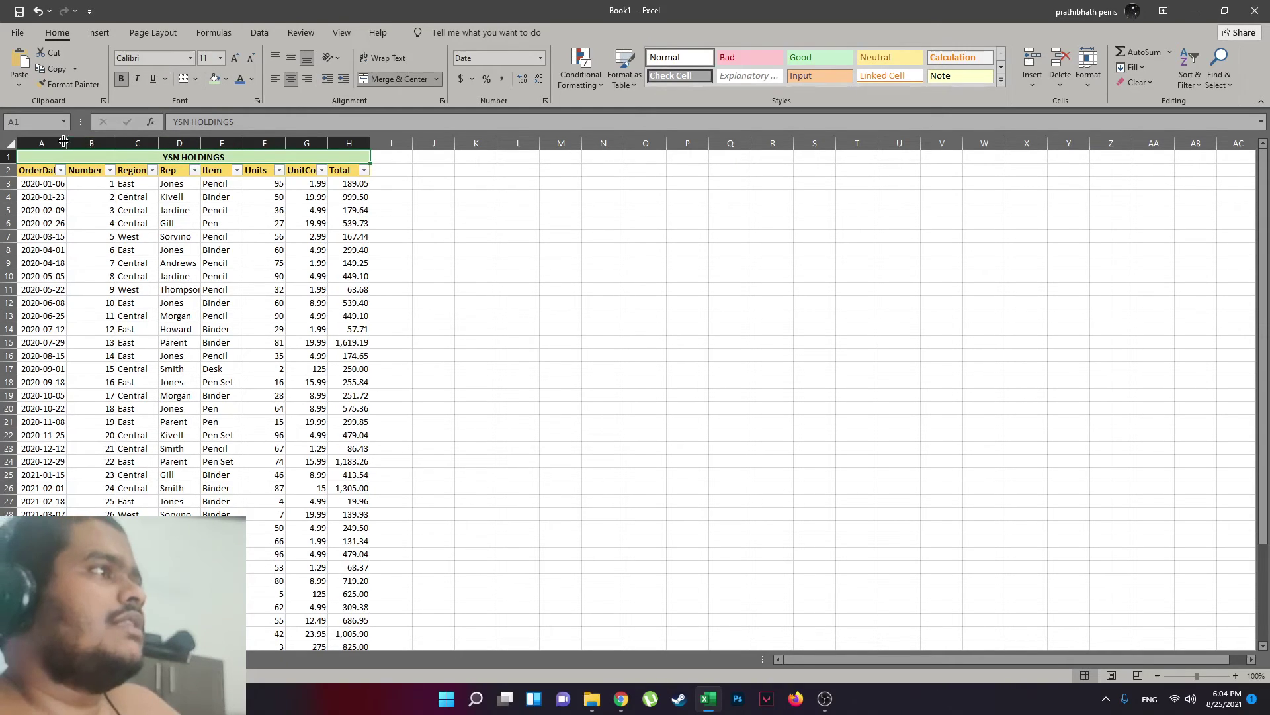
left_click_drag(16, 164, 16, 177)
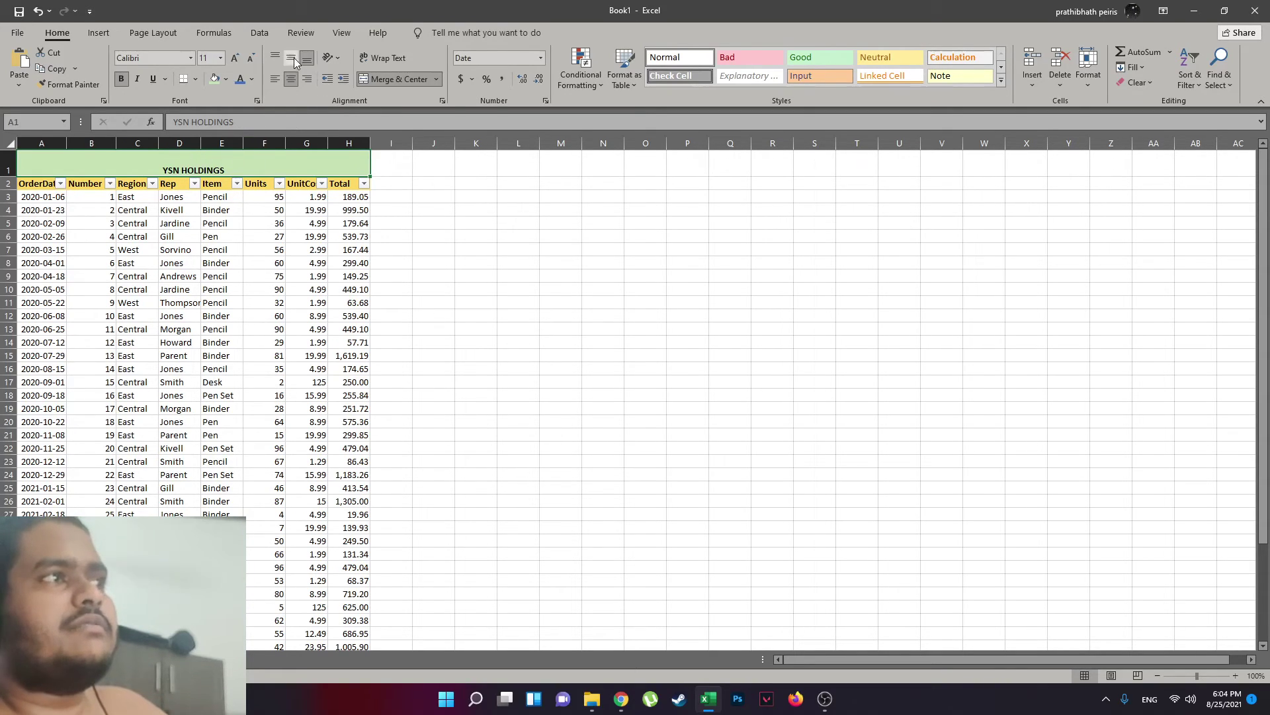
left_click(292, 58)
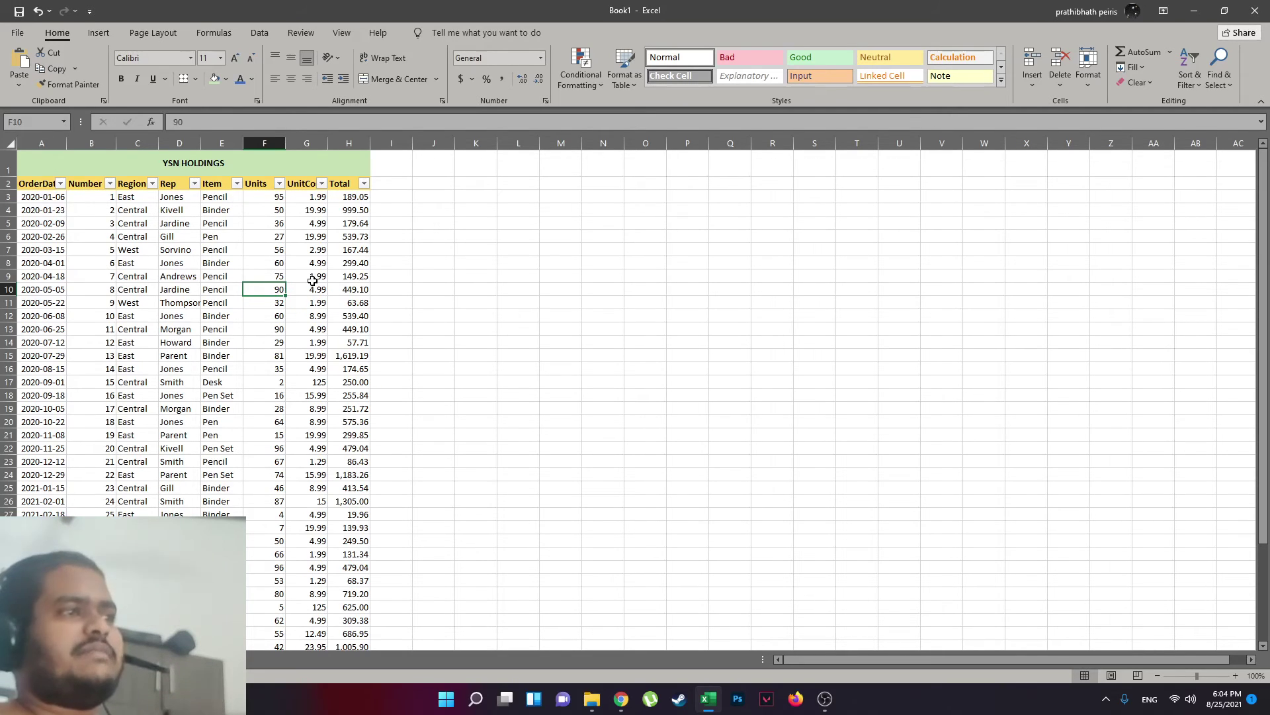
Select the whole table from the YSN HOLDINGS title to the last cell.
scroll(362, 391, "down", 3)
scroll(354, 371, "down", 3)
scroll(340, 446, "up", 4)
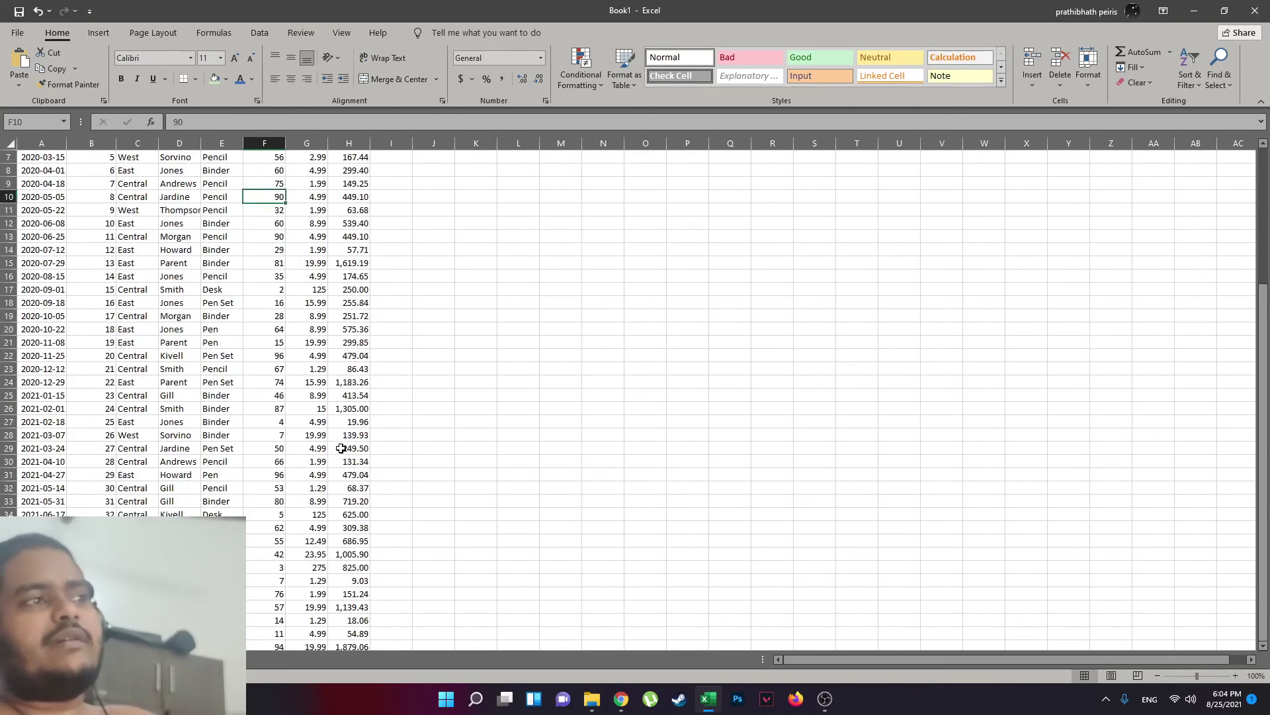
scroll(341, 445, "up", 2)
left_click_drag(34, 183, 251, 187)
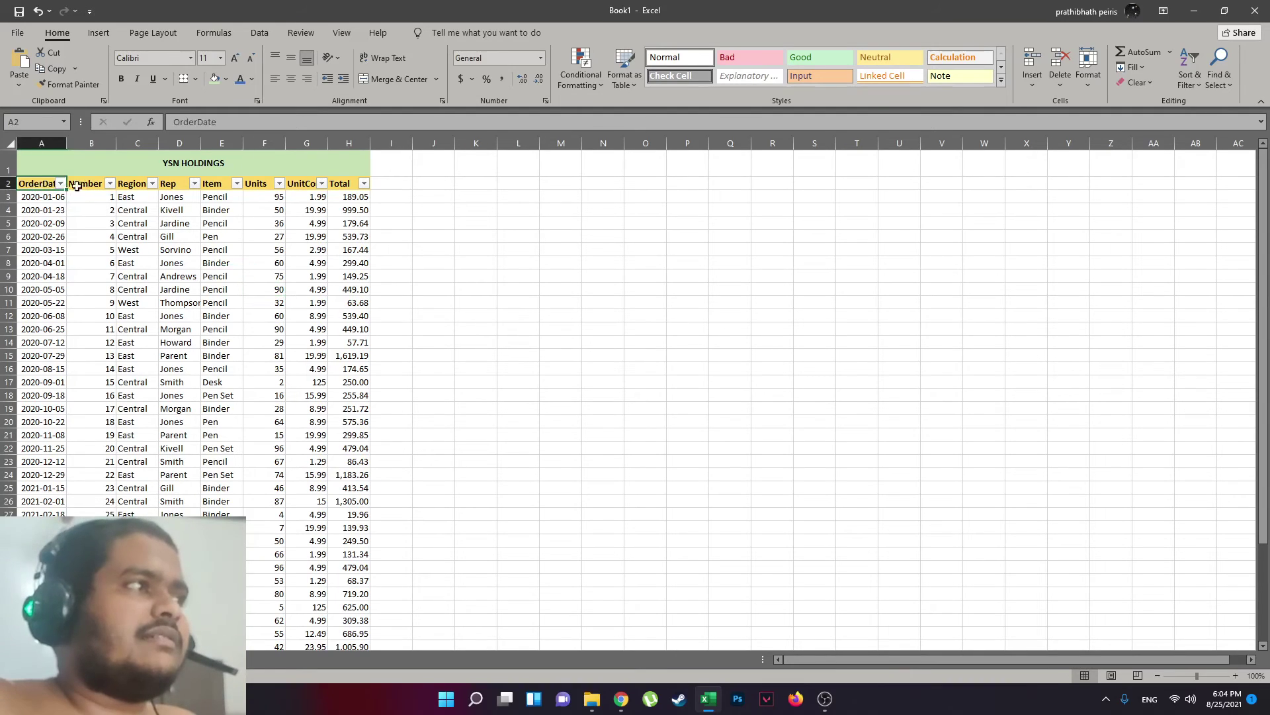
mouse_move(40, 162)
left_mouse_down()
mouse_move(225, 428)
mouse_move(35, 196)
left_mouse_up()
left_click(35, 161)
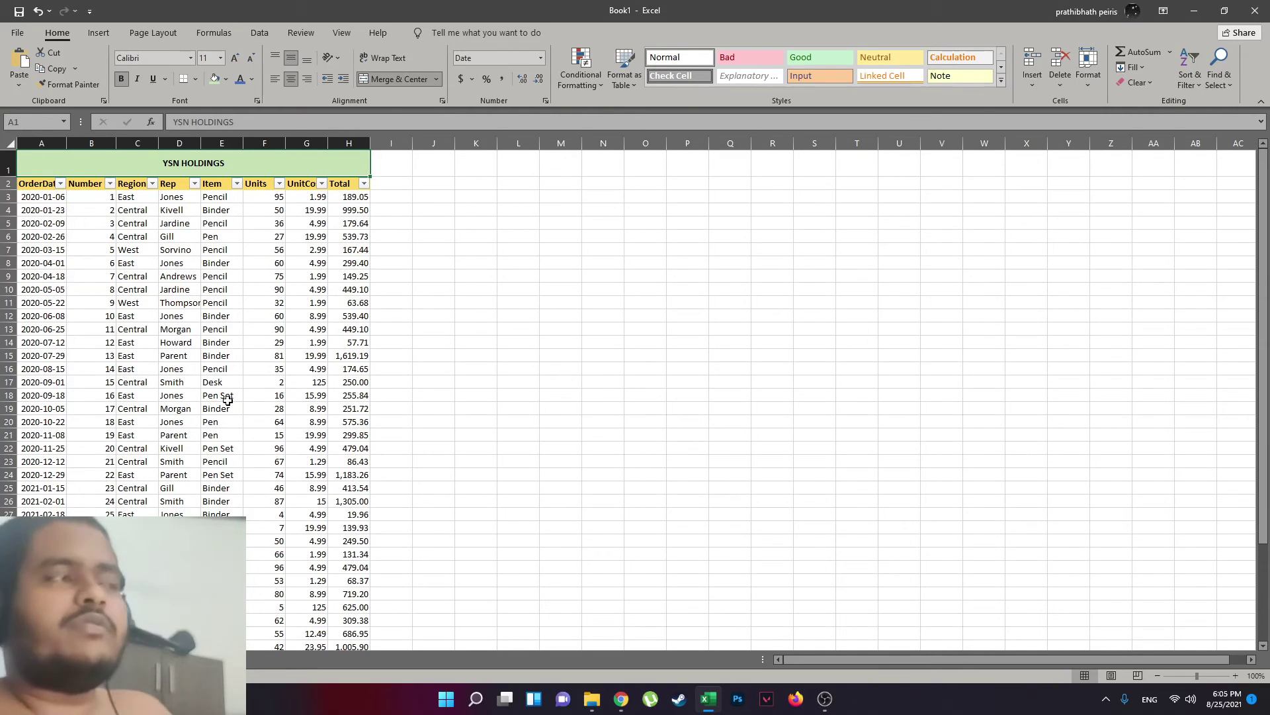
key("ctrl+shift+End")
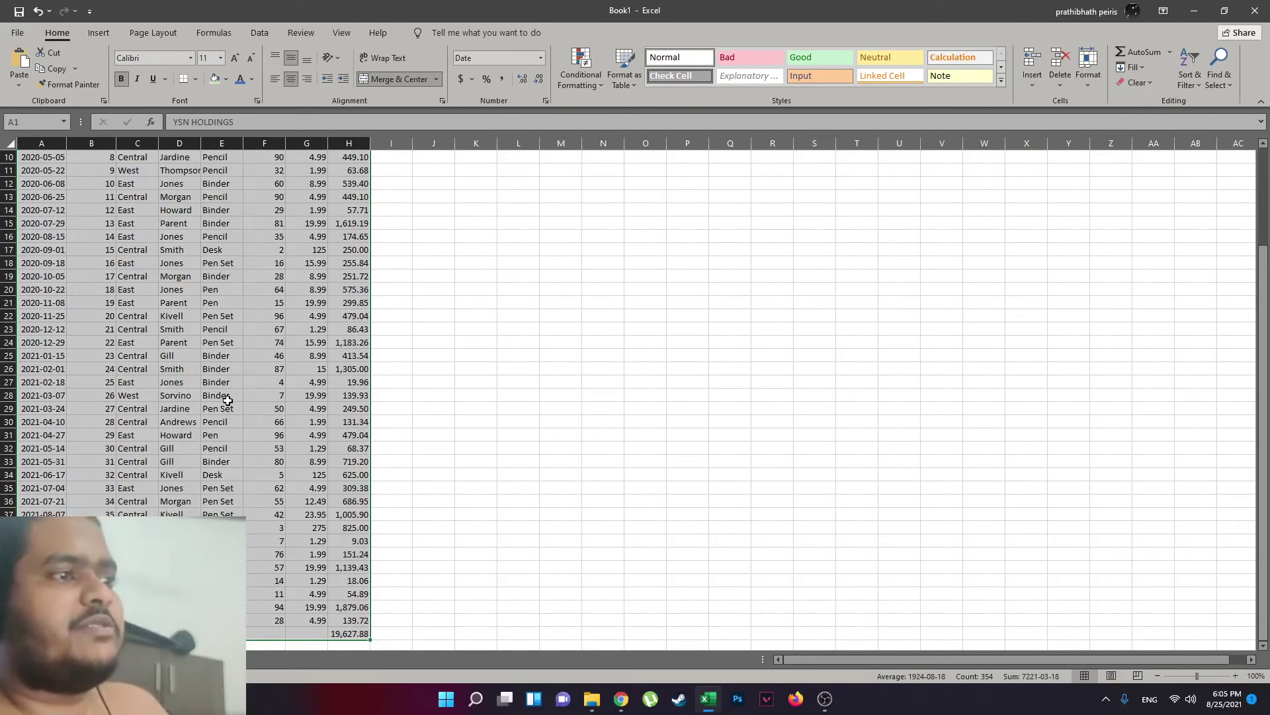
Delete the 19,627.88 grand total in H46 below the Total column.
left_click(357, 594)
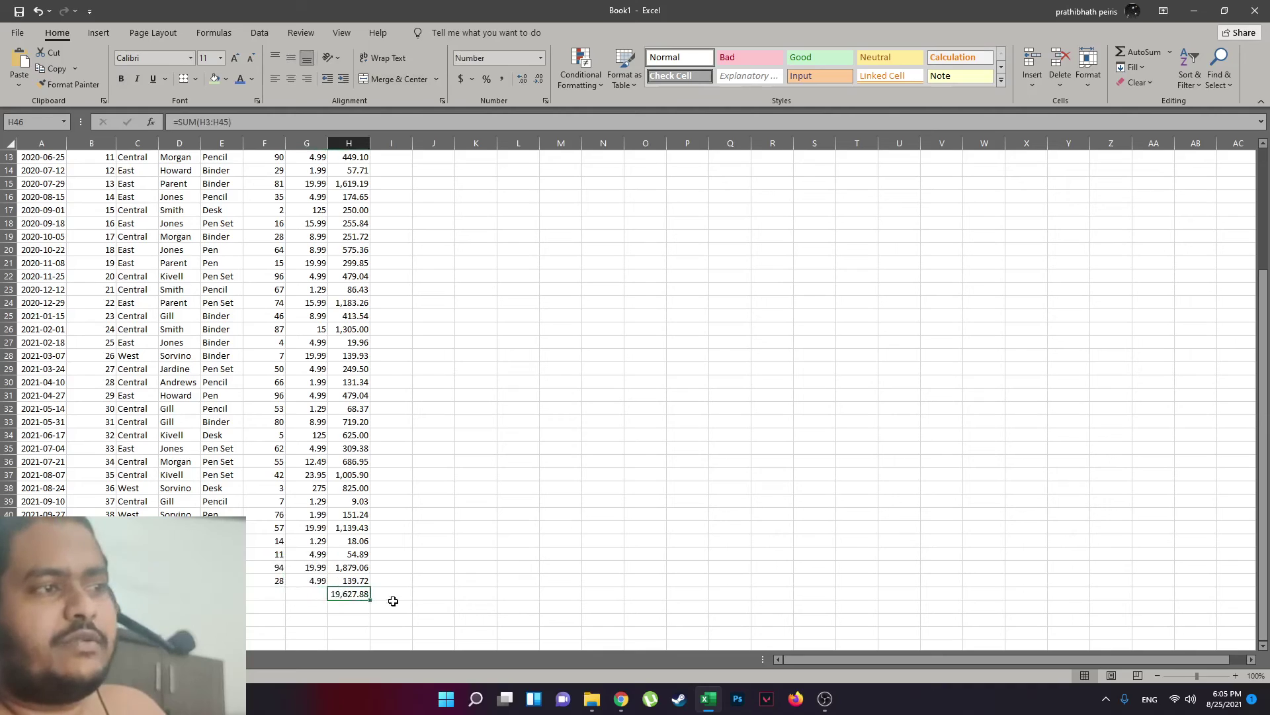
key("Delete")
left_click(265, 475)
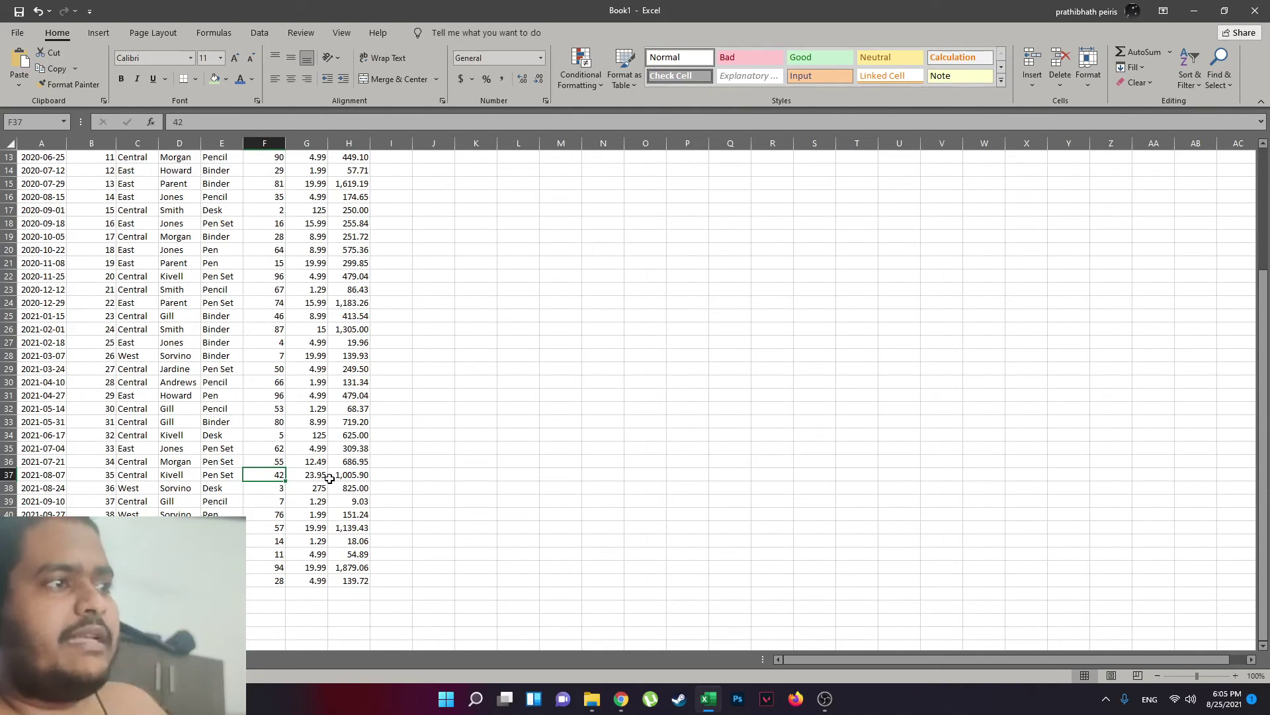
left_click(733, 395)
left_click(265, 382)
left_click(119, 361)
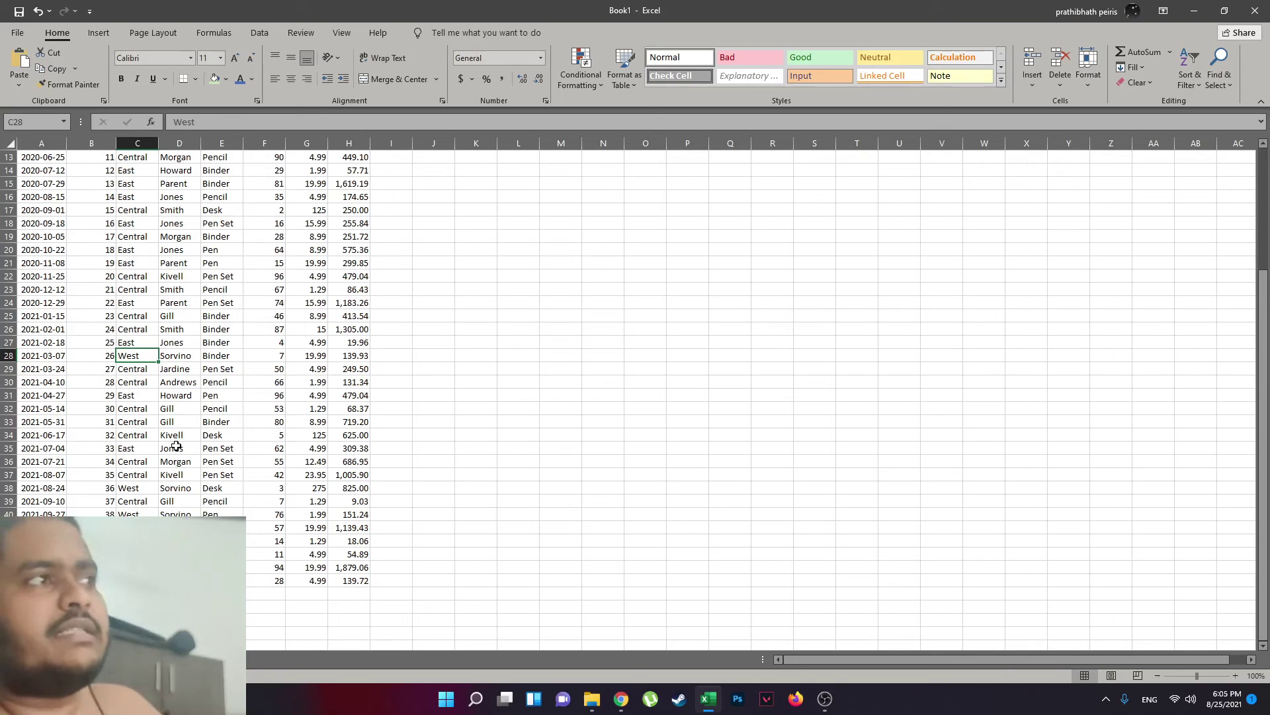
Apply Thick Outside Borders around the entire sales table including the title.
key("ctrl+a")
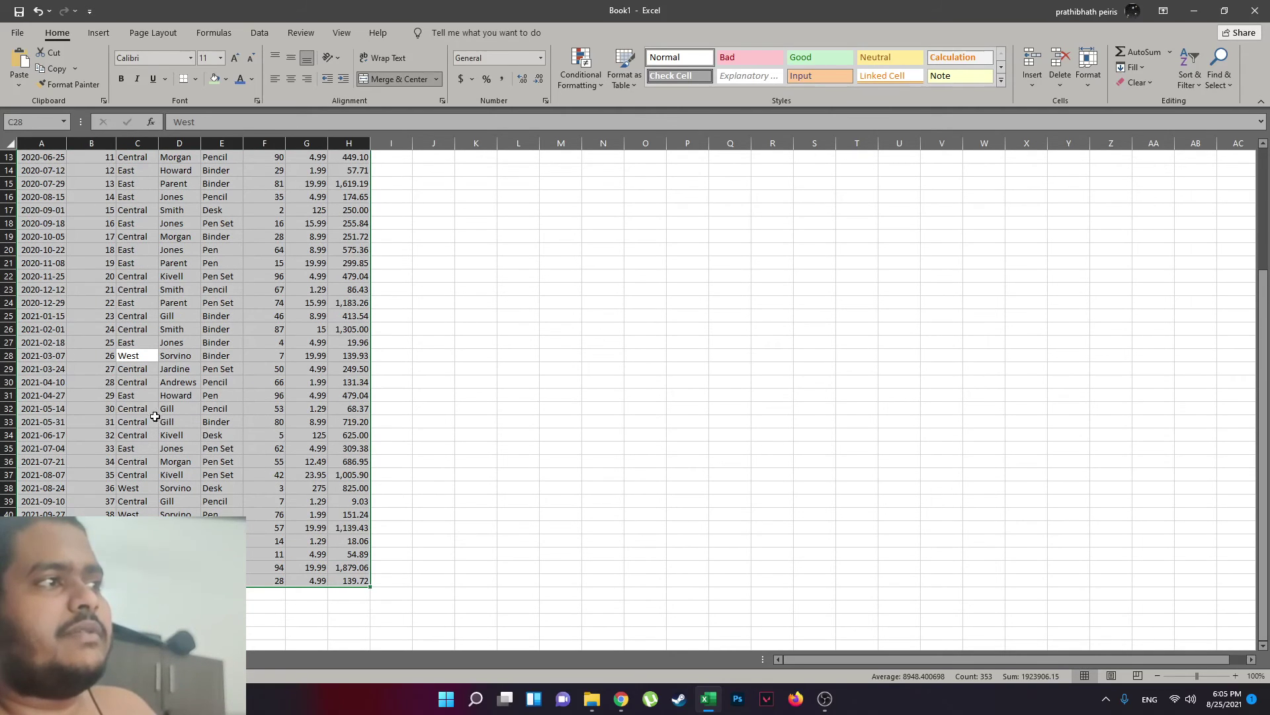
scroll(155, 415, "up", 4)
key("shift+Return")
key("shift+Return")
key("shift+Return")
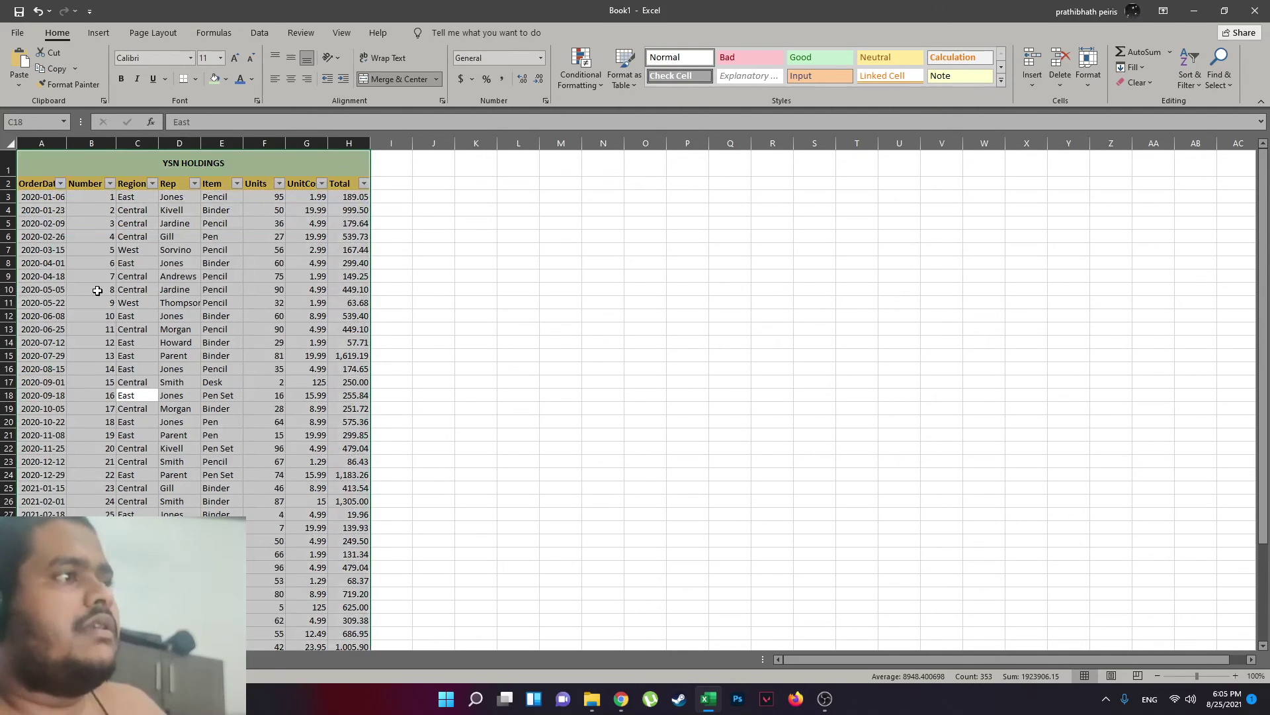
left_click(196, 79)
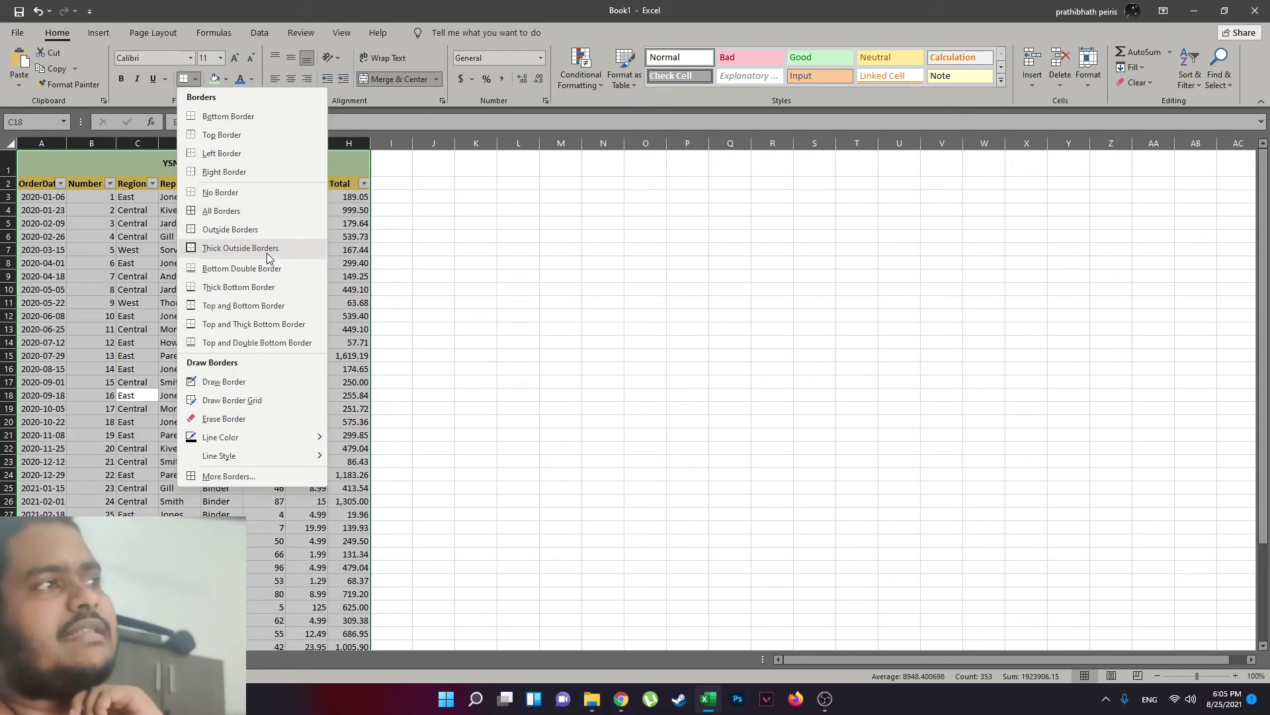
left_click(262, 216)
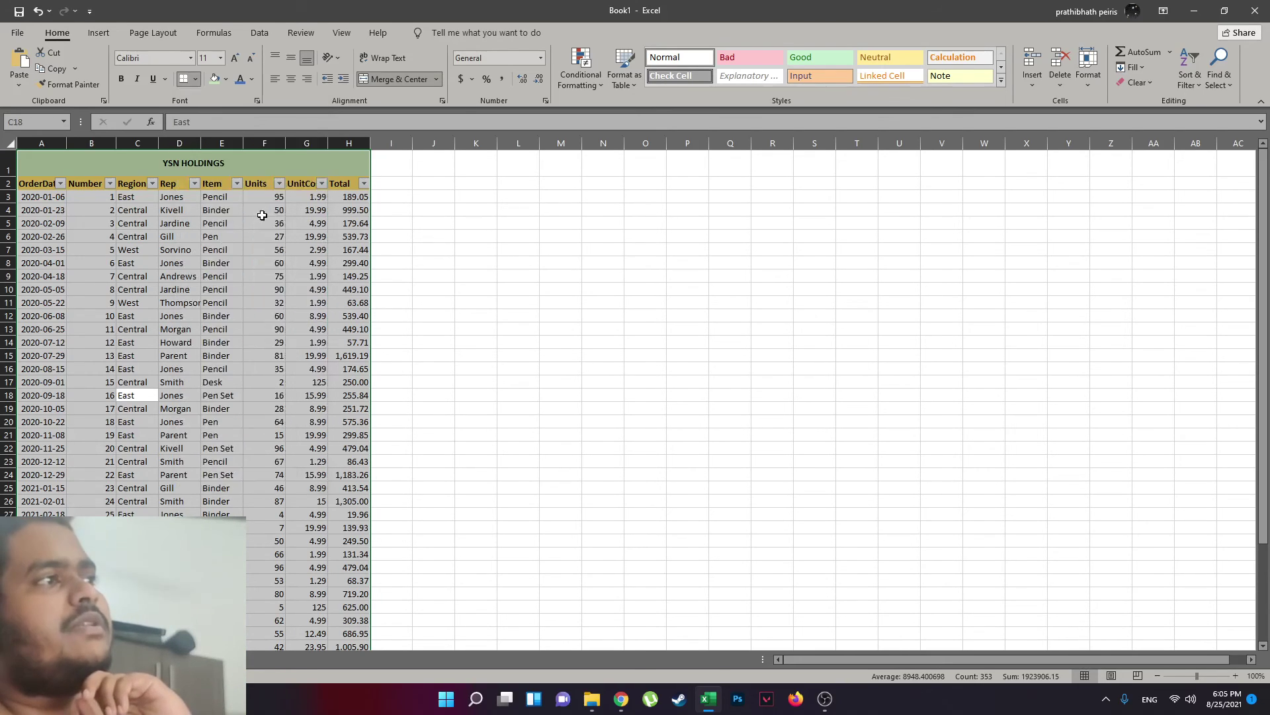
left_click(265, 319)
Select the Number values in rows 3–16 to check the sequential numbering.
scroll(306, 395, "down", 4)
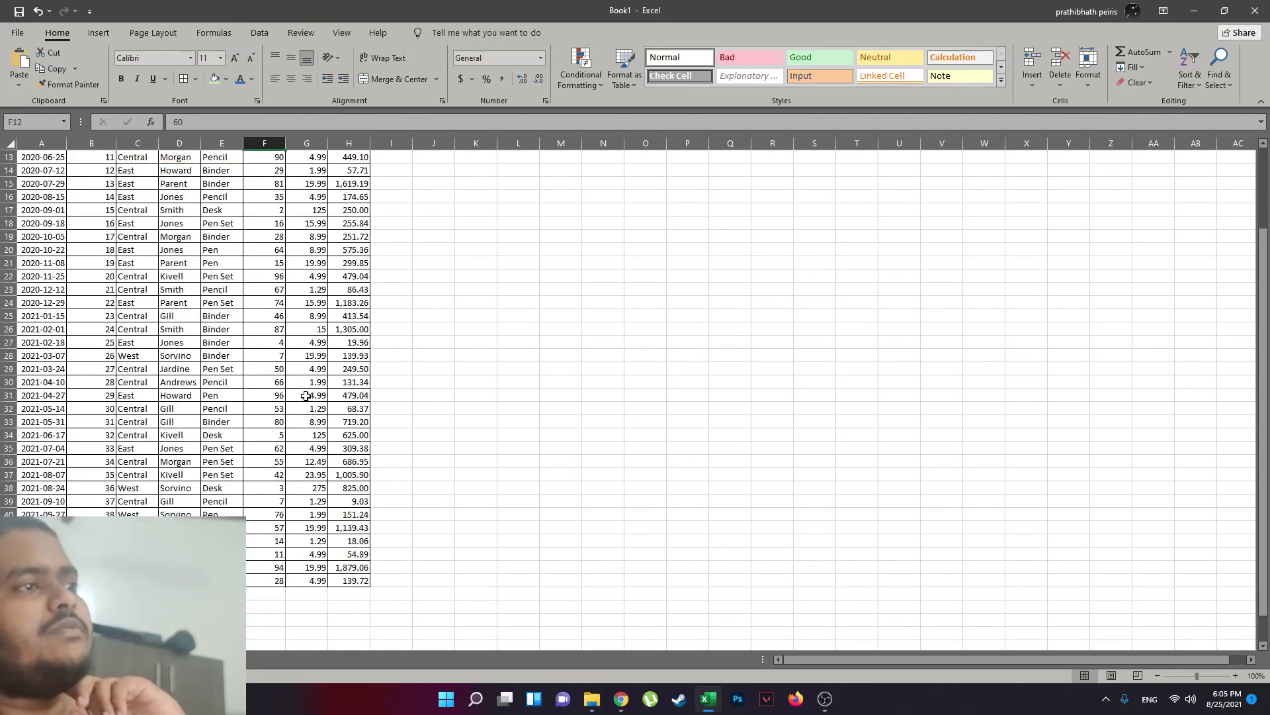
scroll(306, 396, "up", 4)
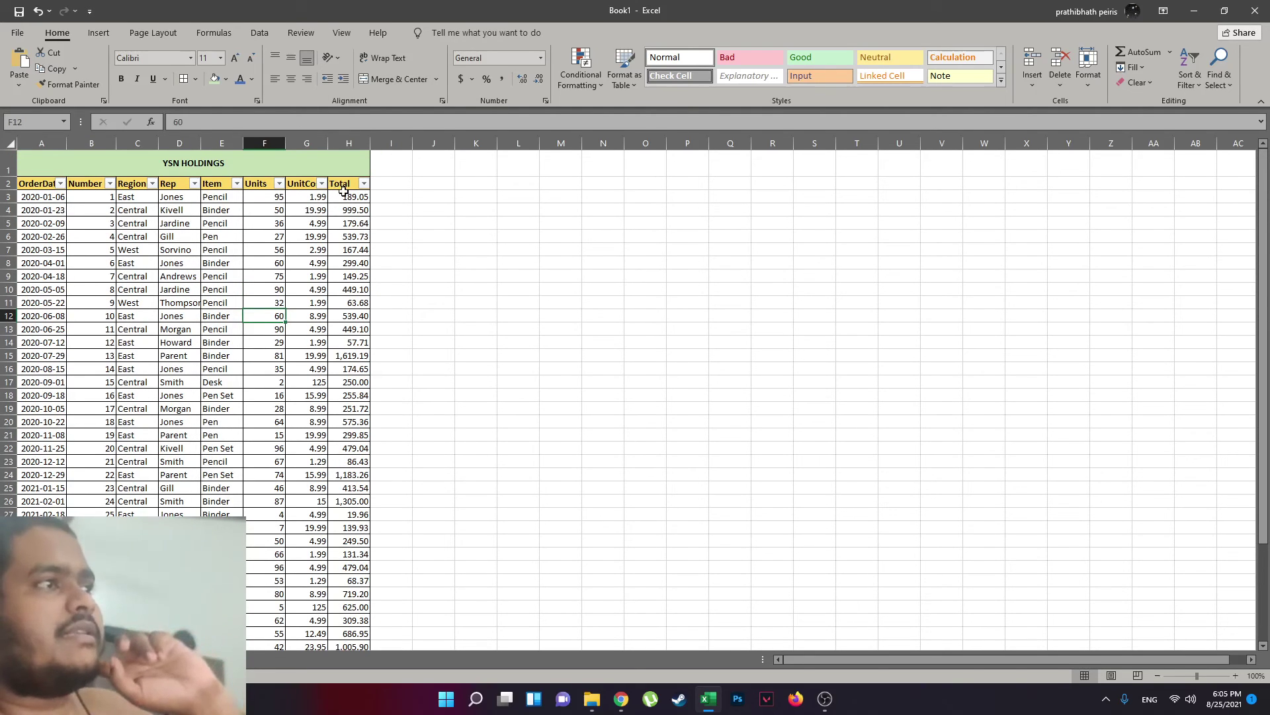
left_click_drag(105, 198, 99, 369)
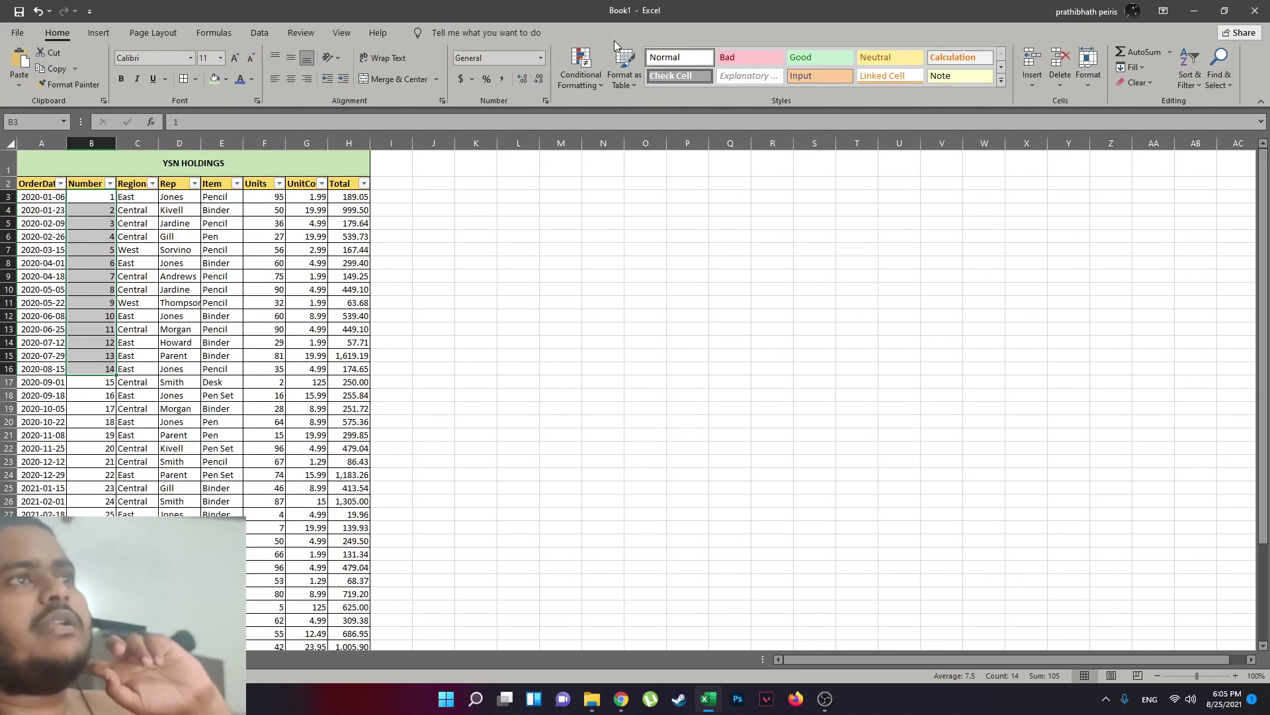
left_click(306, 289)
scroll(153, 348, "down", 5)
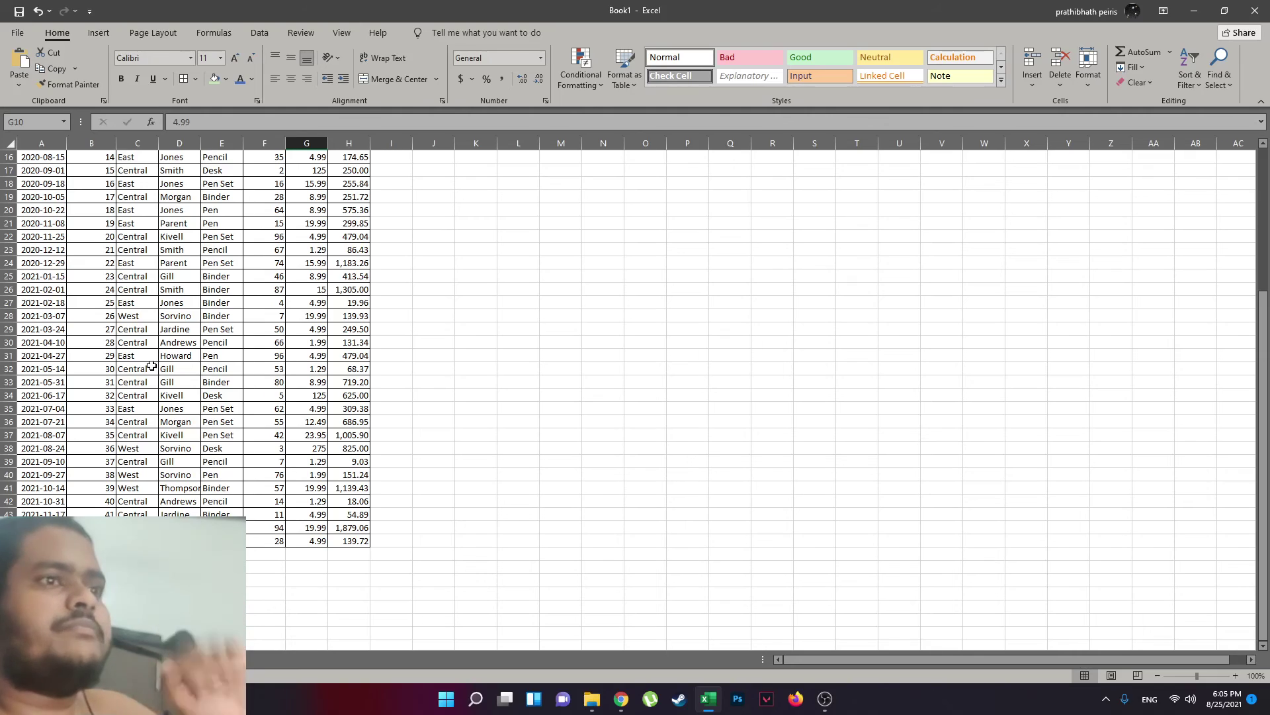
scroll(242, 369, "up", 5)
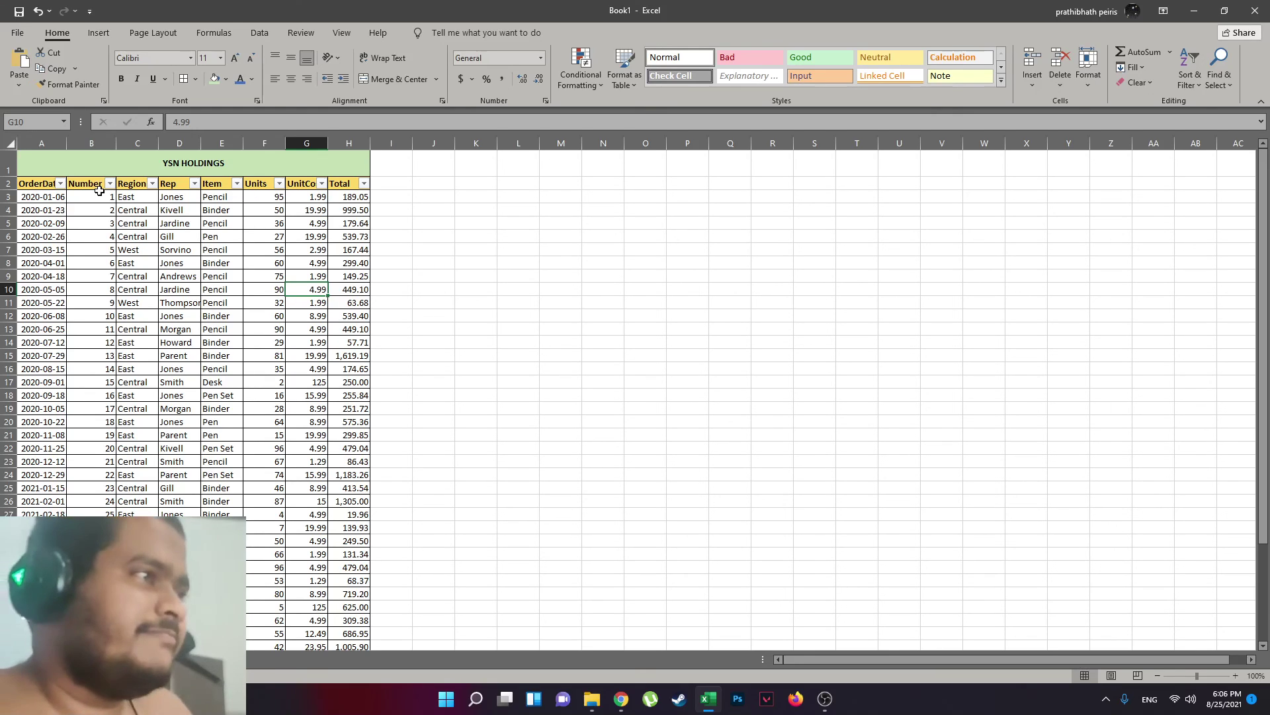
Switch to the OBS recording window from the taskbar.
left_click(825, 700)
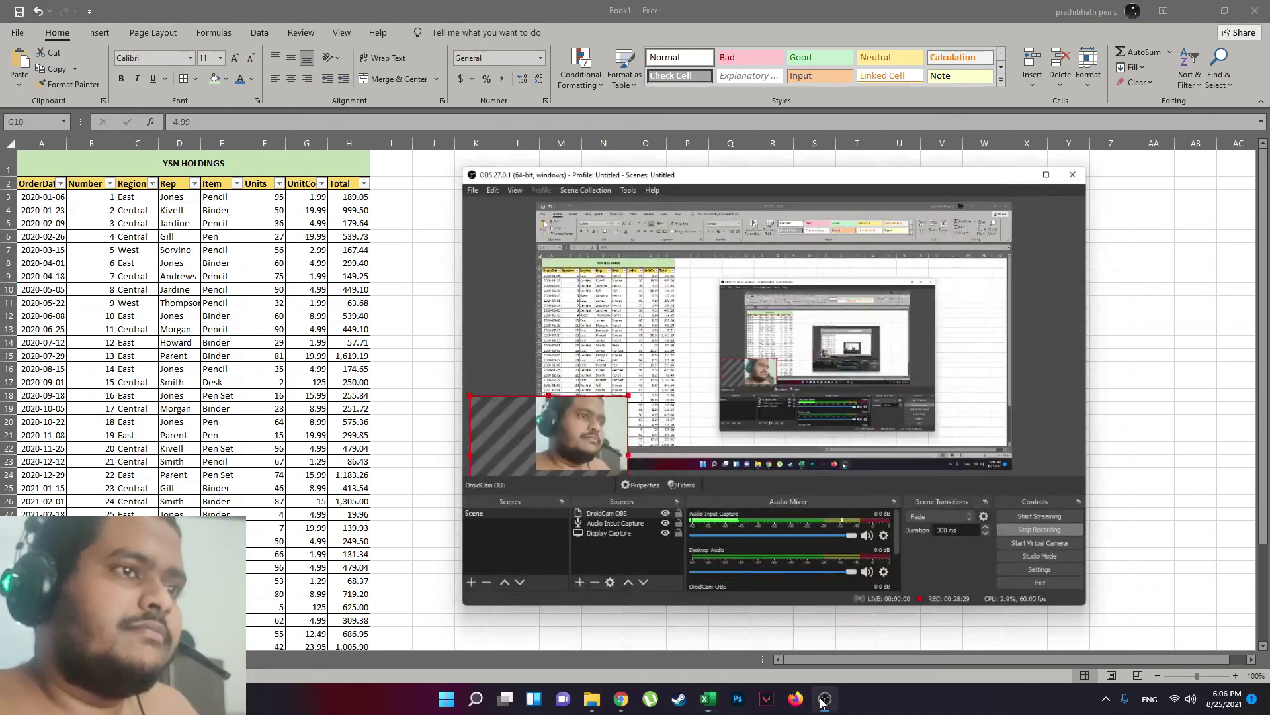